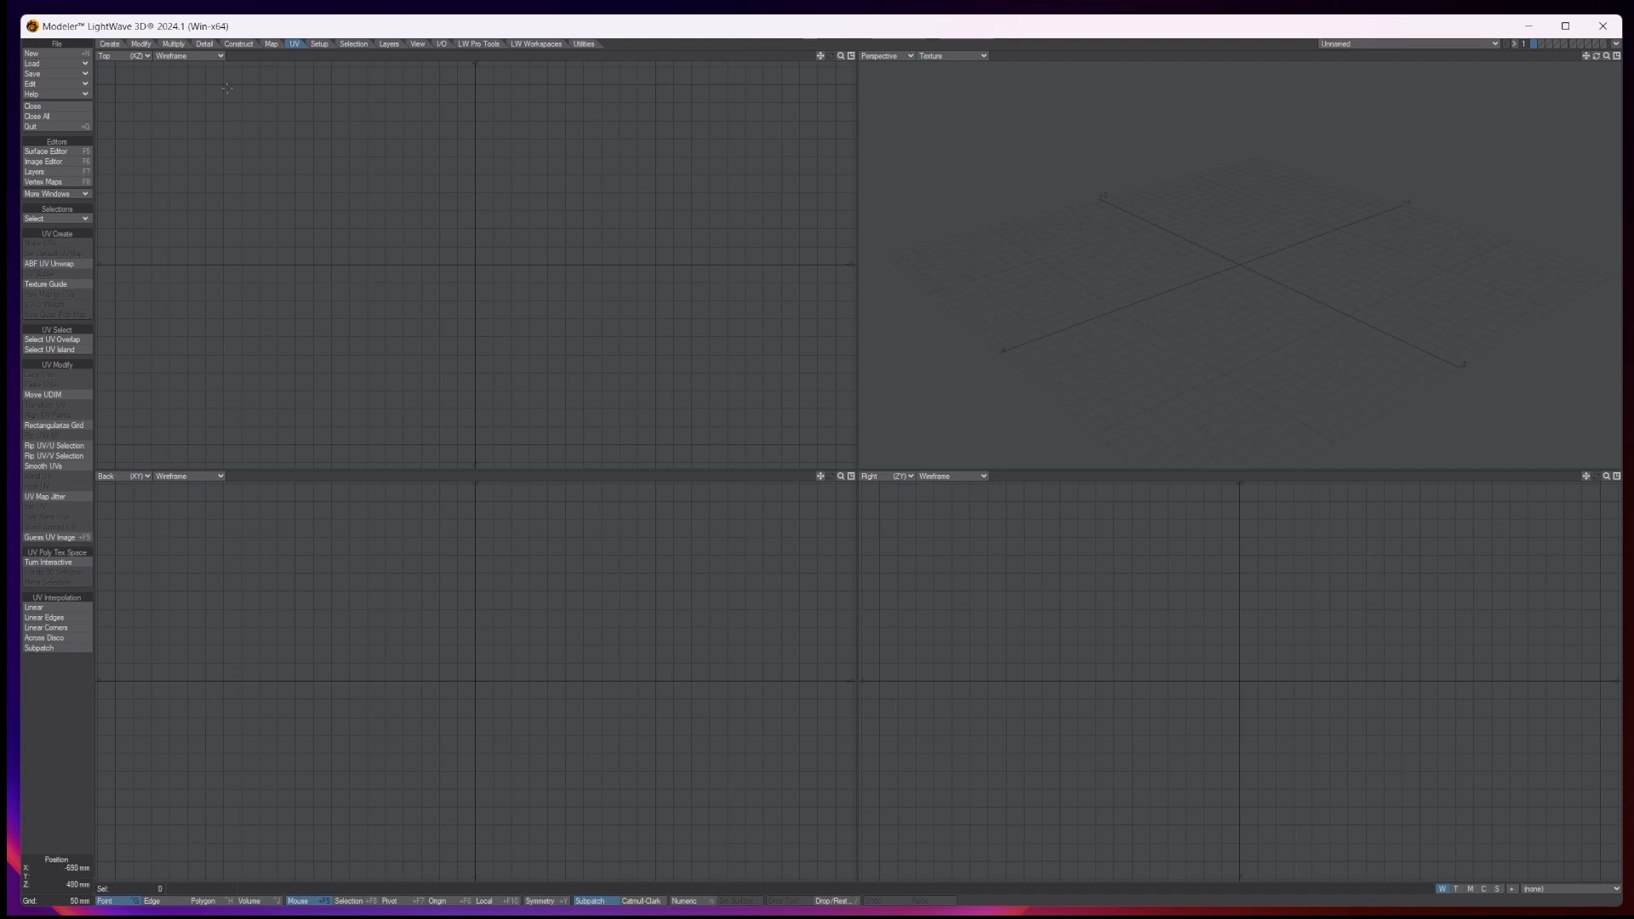
# Create a disc primitive along the Y axis with 34 sides and display the perspective view as Textured Wire
pyautogui.click(110, 45)
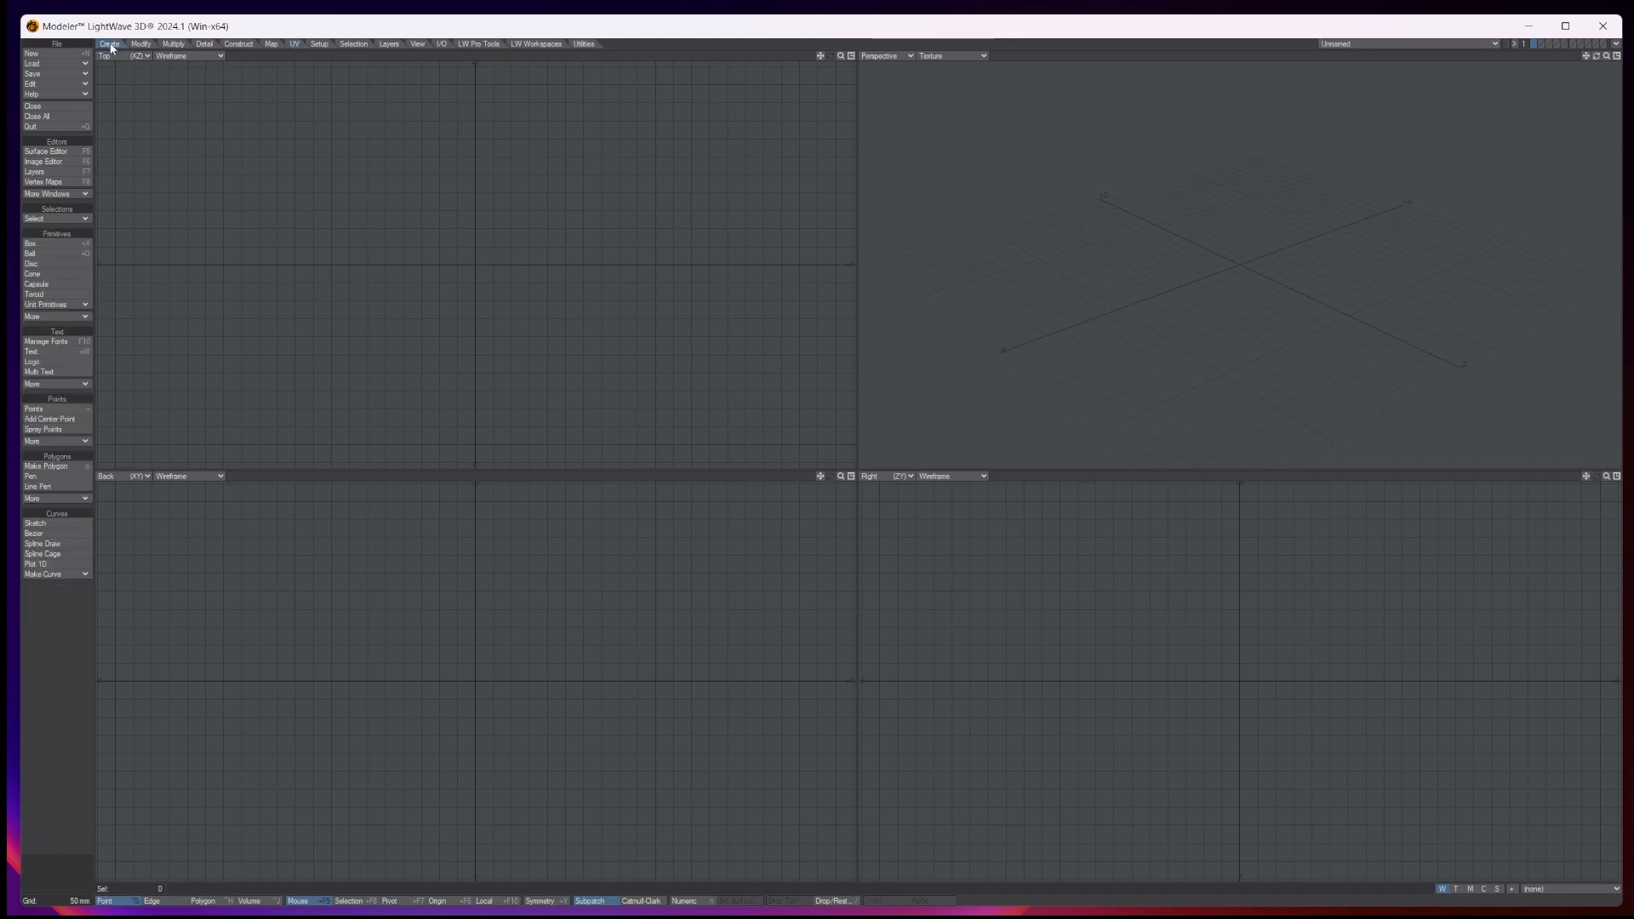
pyautogui.click(51, 265)
pyautogui.press('n')
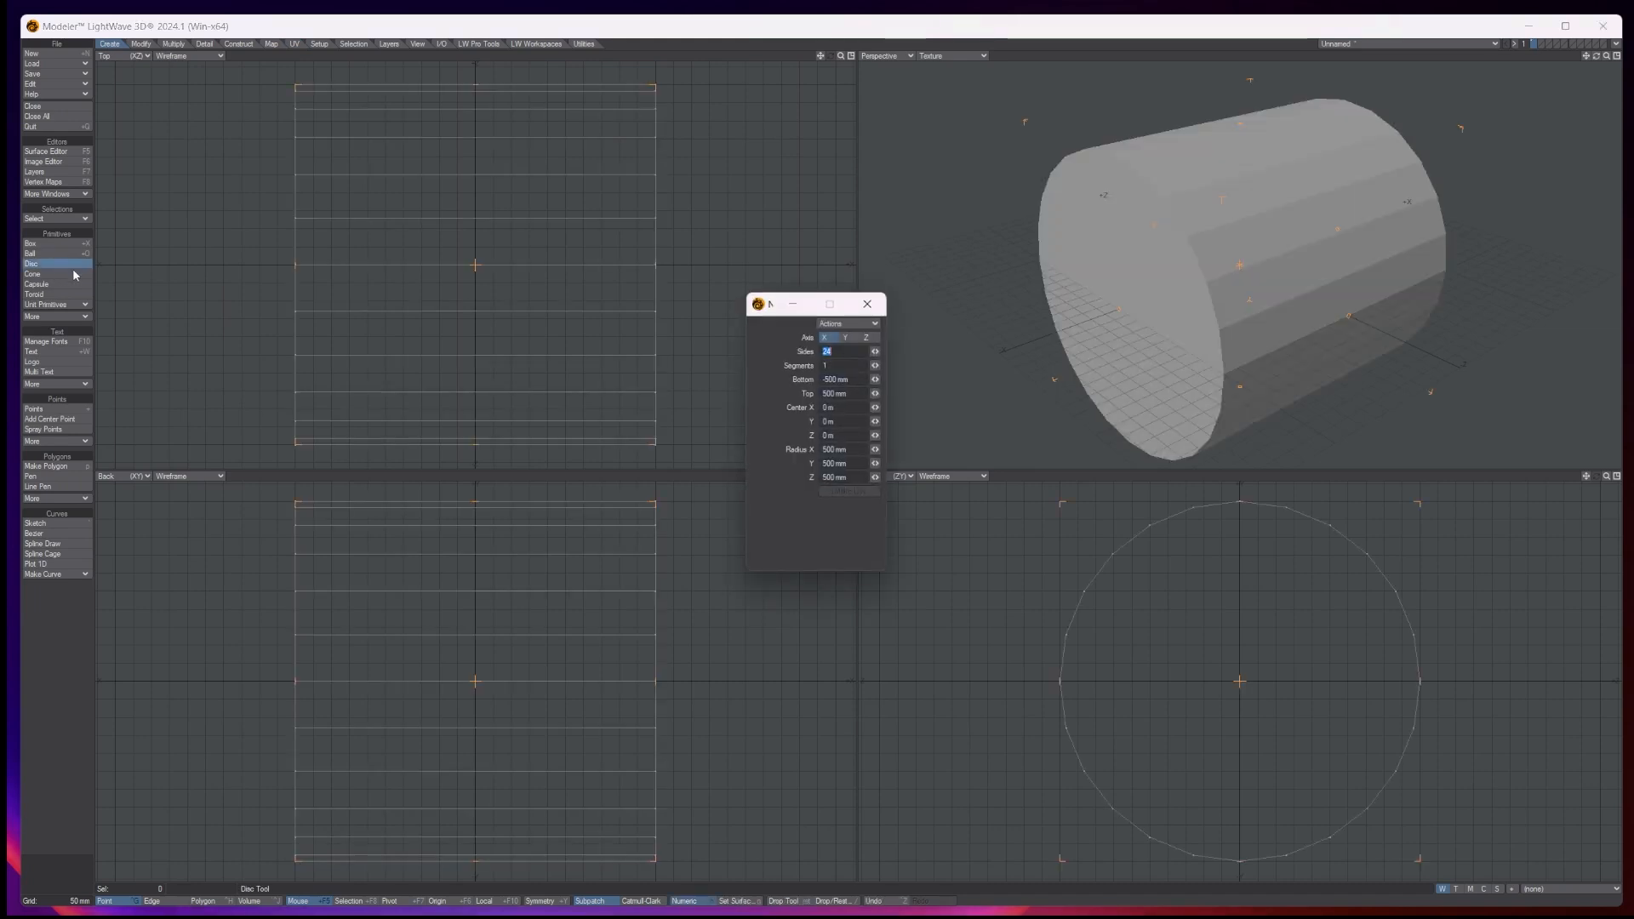
pyautogui.click(847, 337)
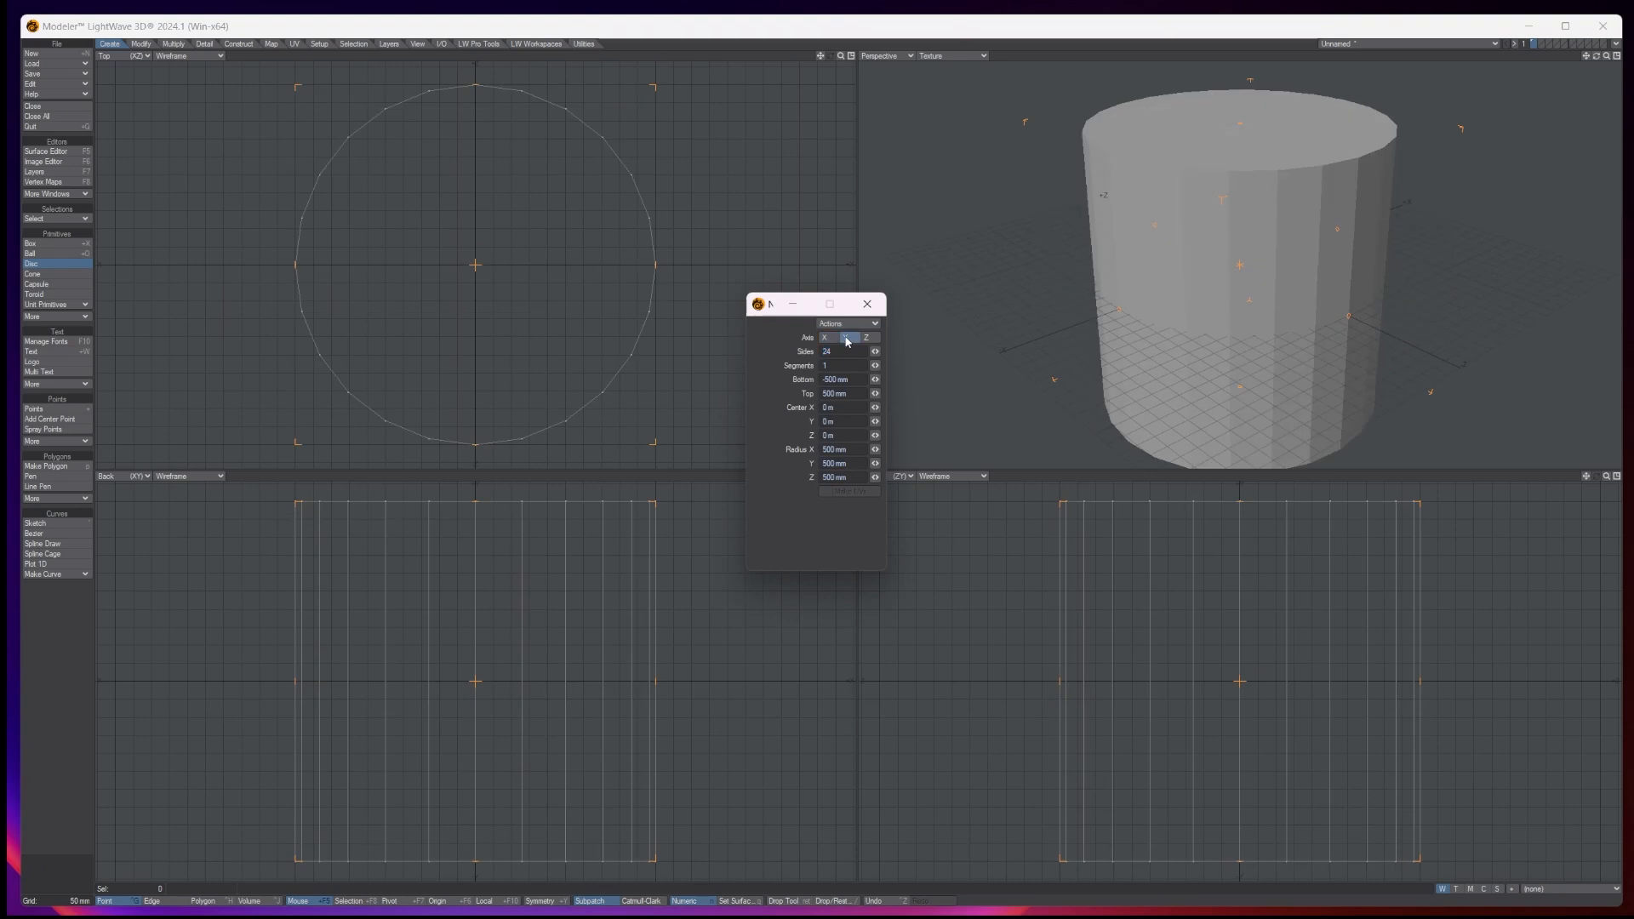
pyautogui.doubleClick(842, 354)
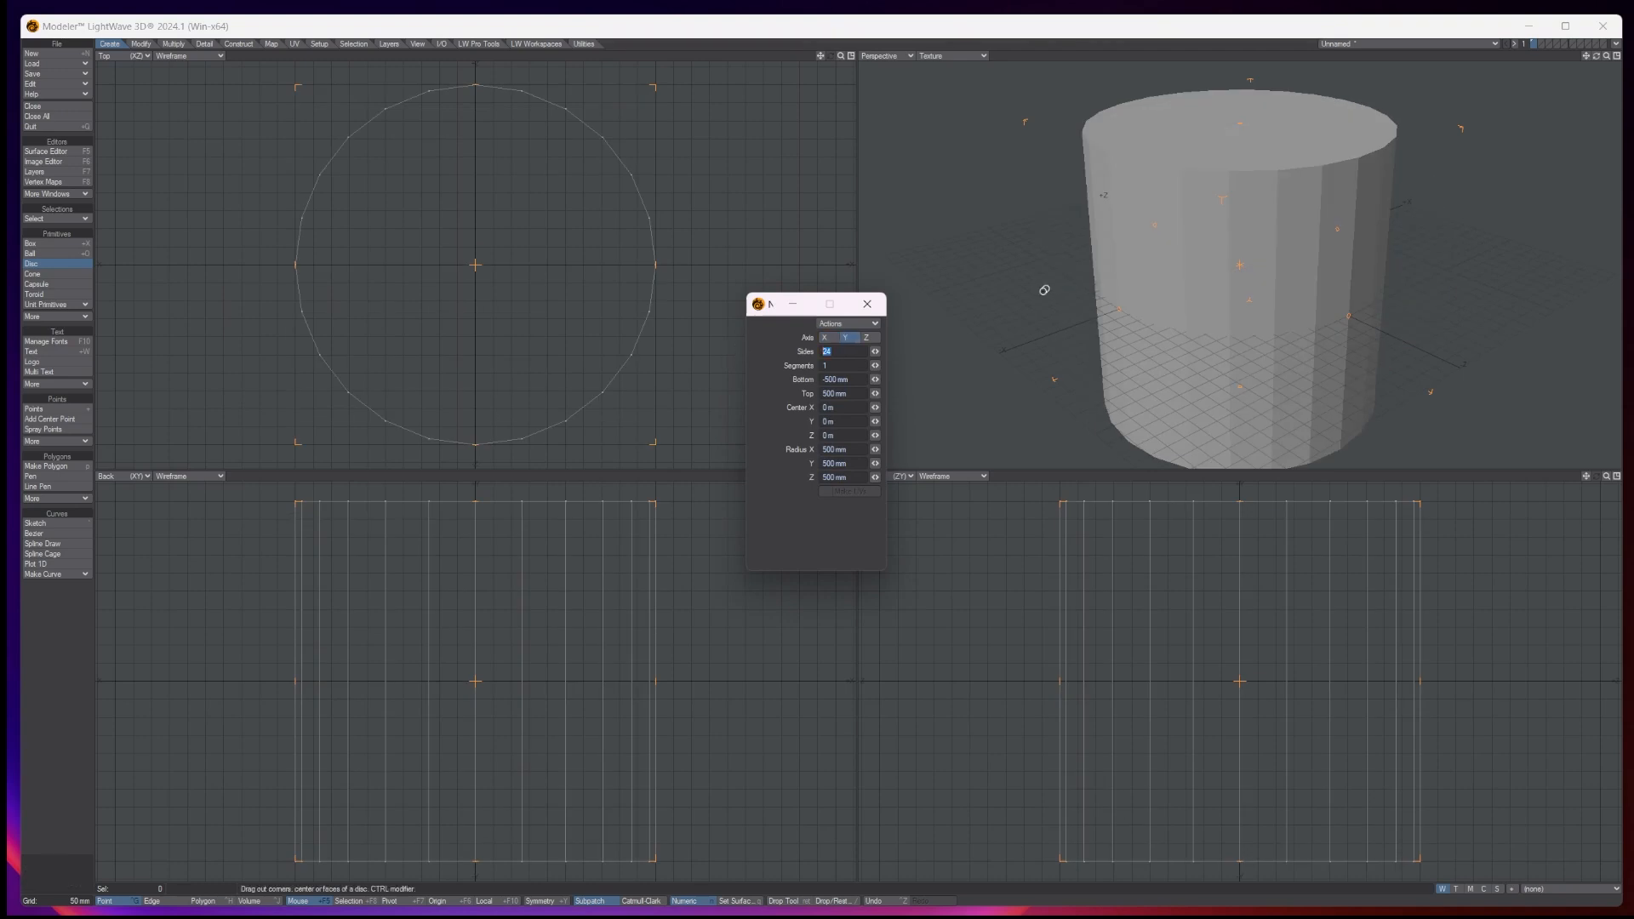
pyautogui.write('34')
pyautogui.press('Tab')
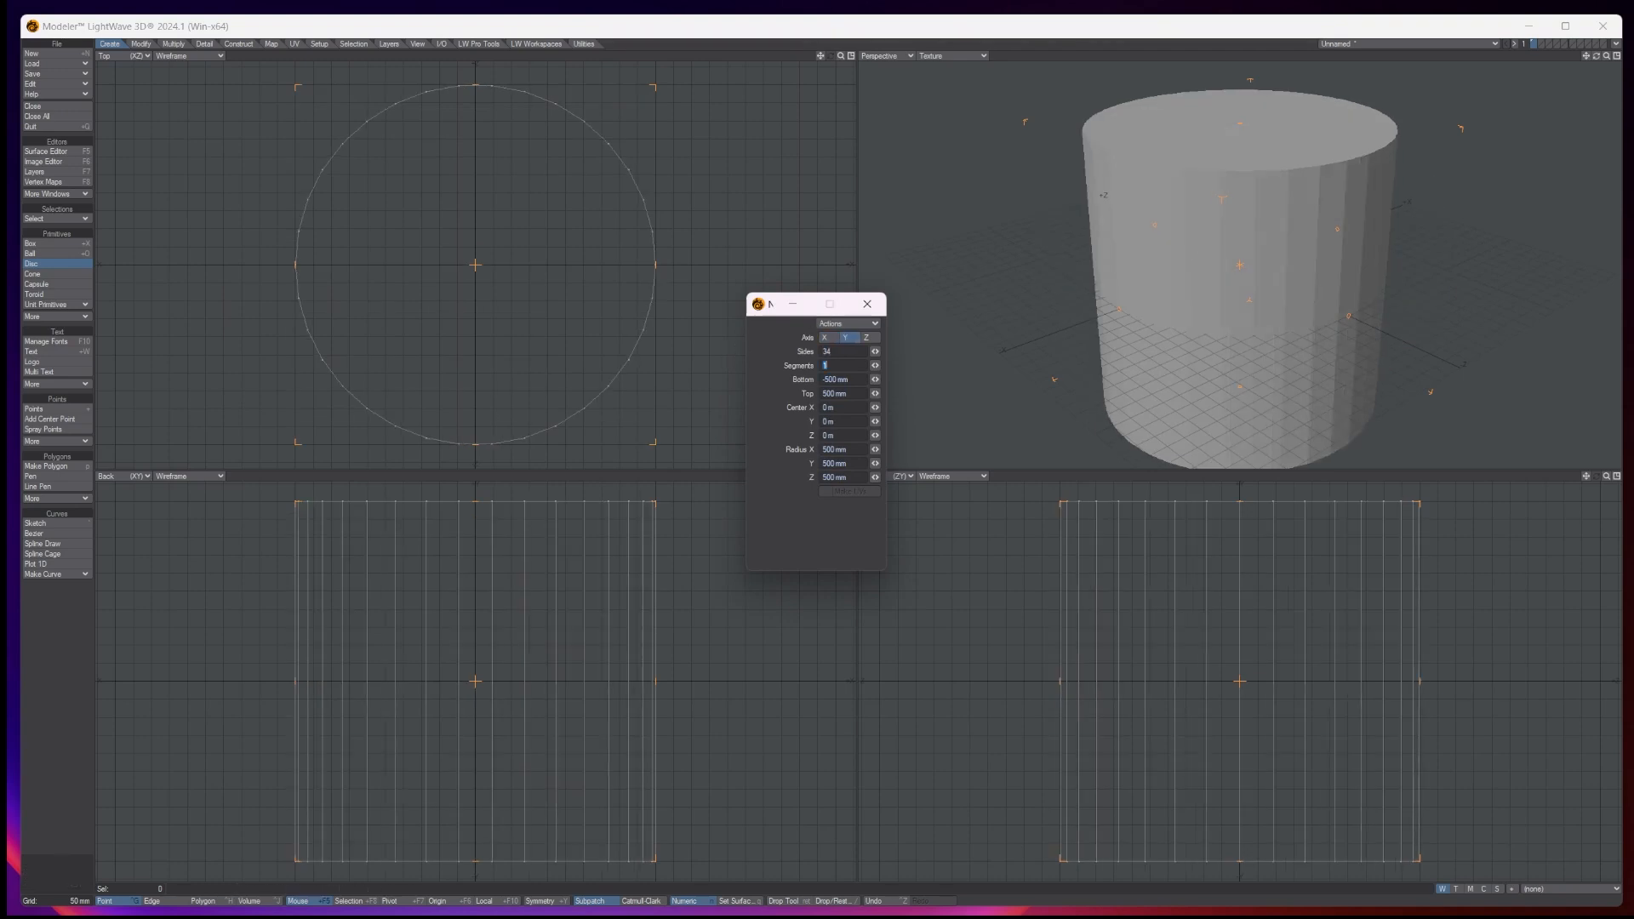
pyautogui.click(942, 59)
pyautogui.click(939, 99)
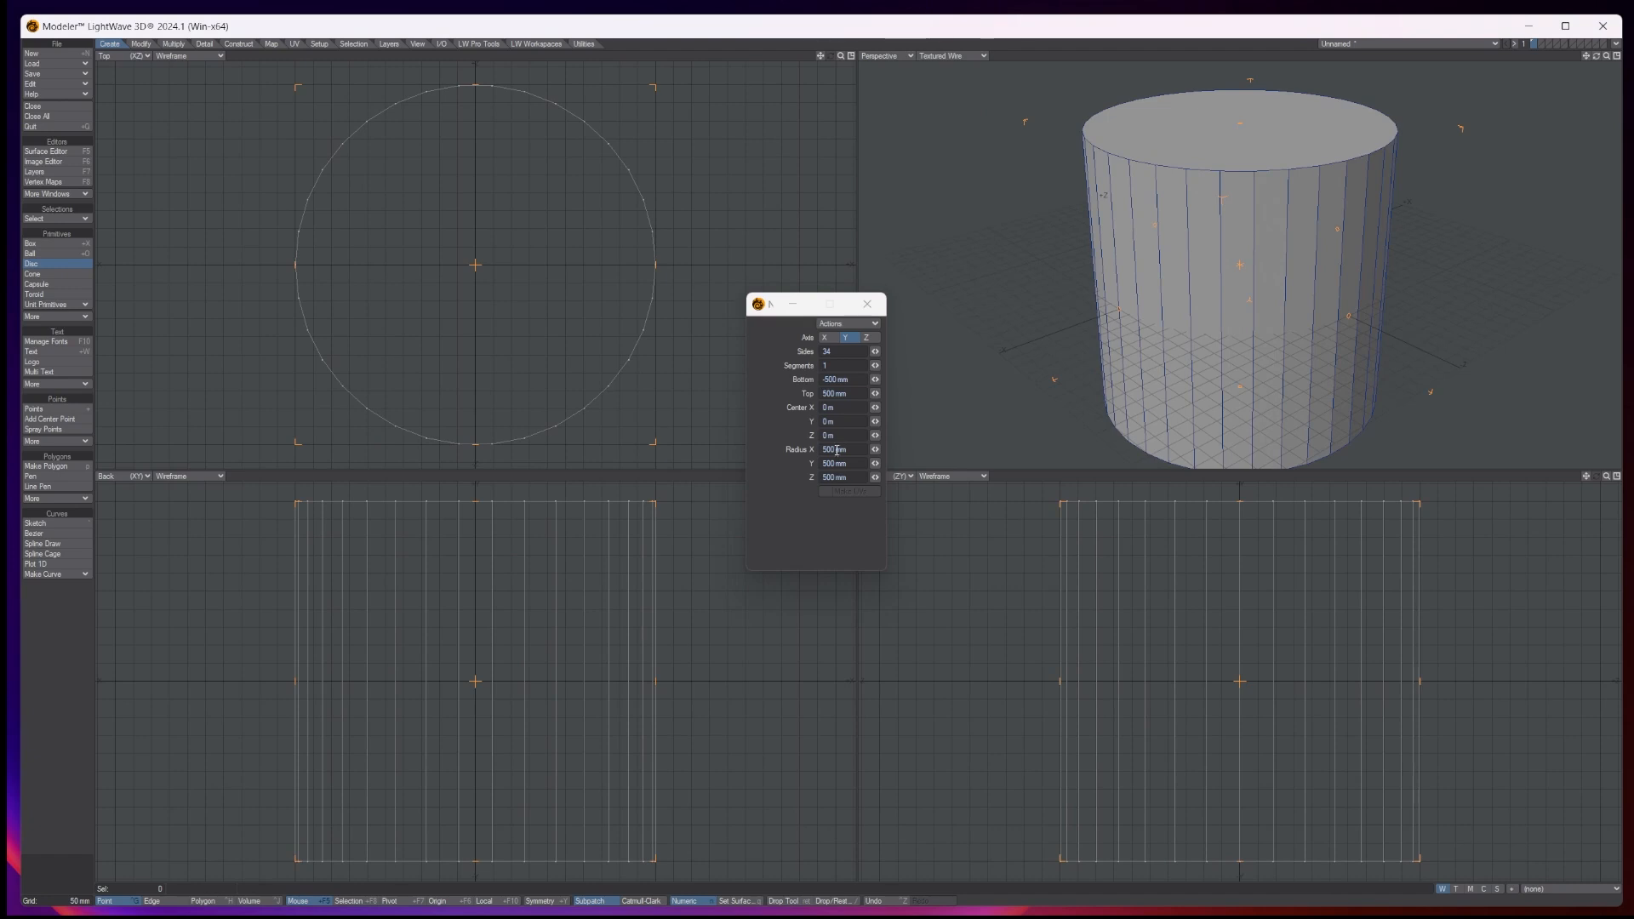
# Size the cylinder to 120 mm X and Z radii, with its bottom at -200 mm and top at 200 mm, and finalize it
pyautogui.moveTo(837, 450); pyautogui.dragTo(800, 451)
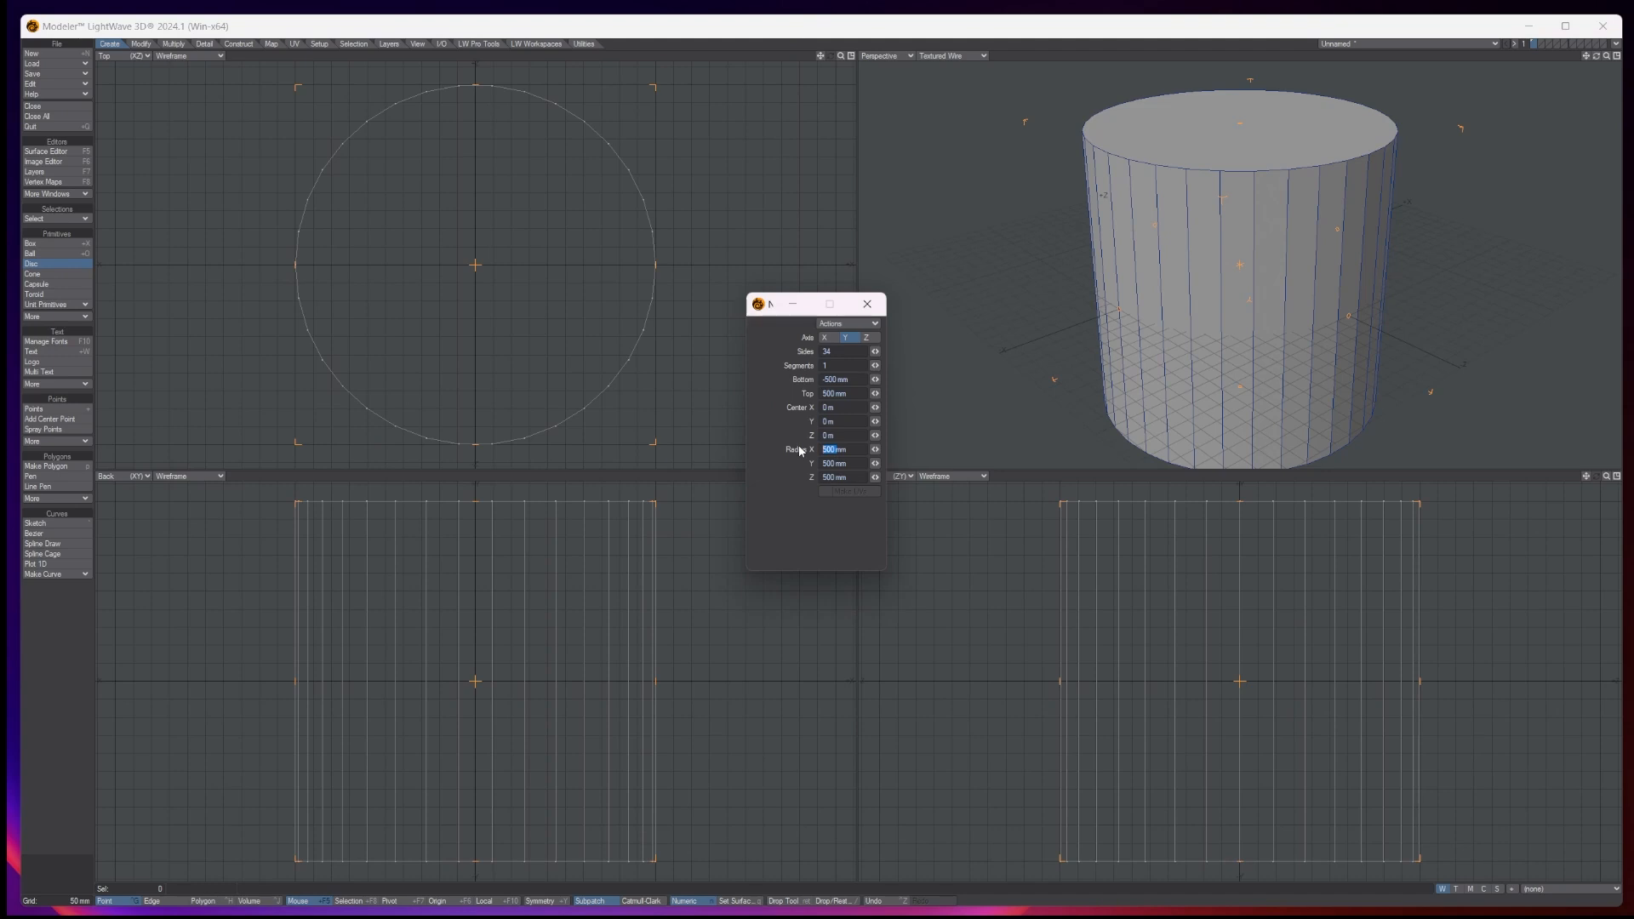
pyautogui.write('120')
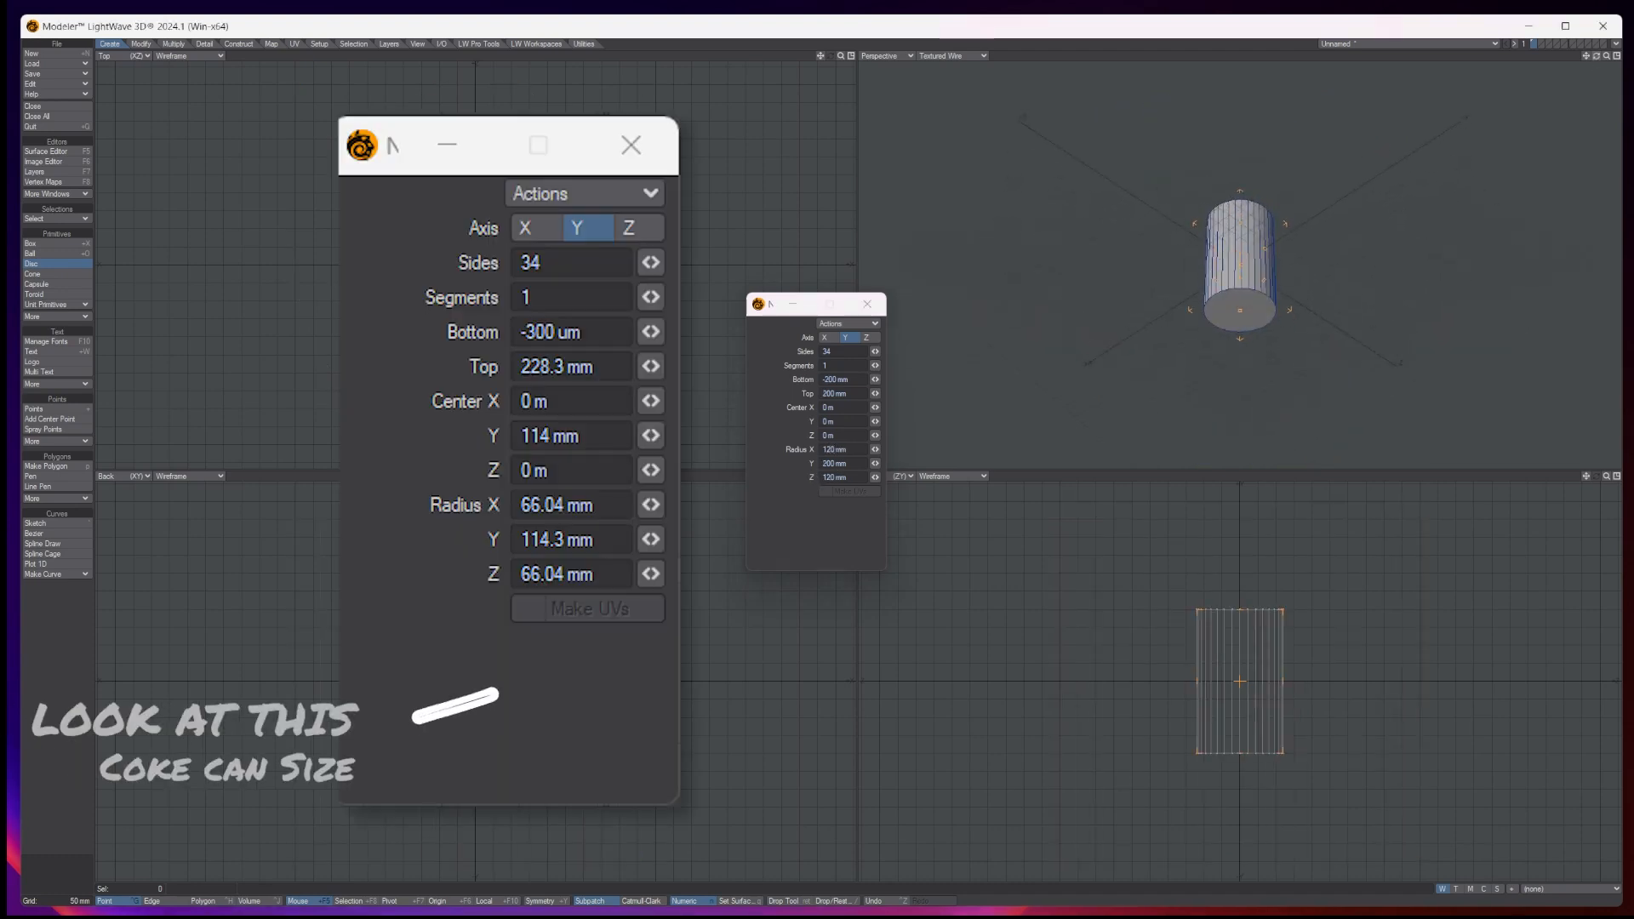
pyautogui.keyDown('alt'); pyautogui.moveTo(1307, 133); pyautogui.dragTo(1335, 133); pyautogui.keyUp('alt')
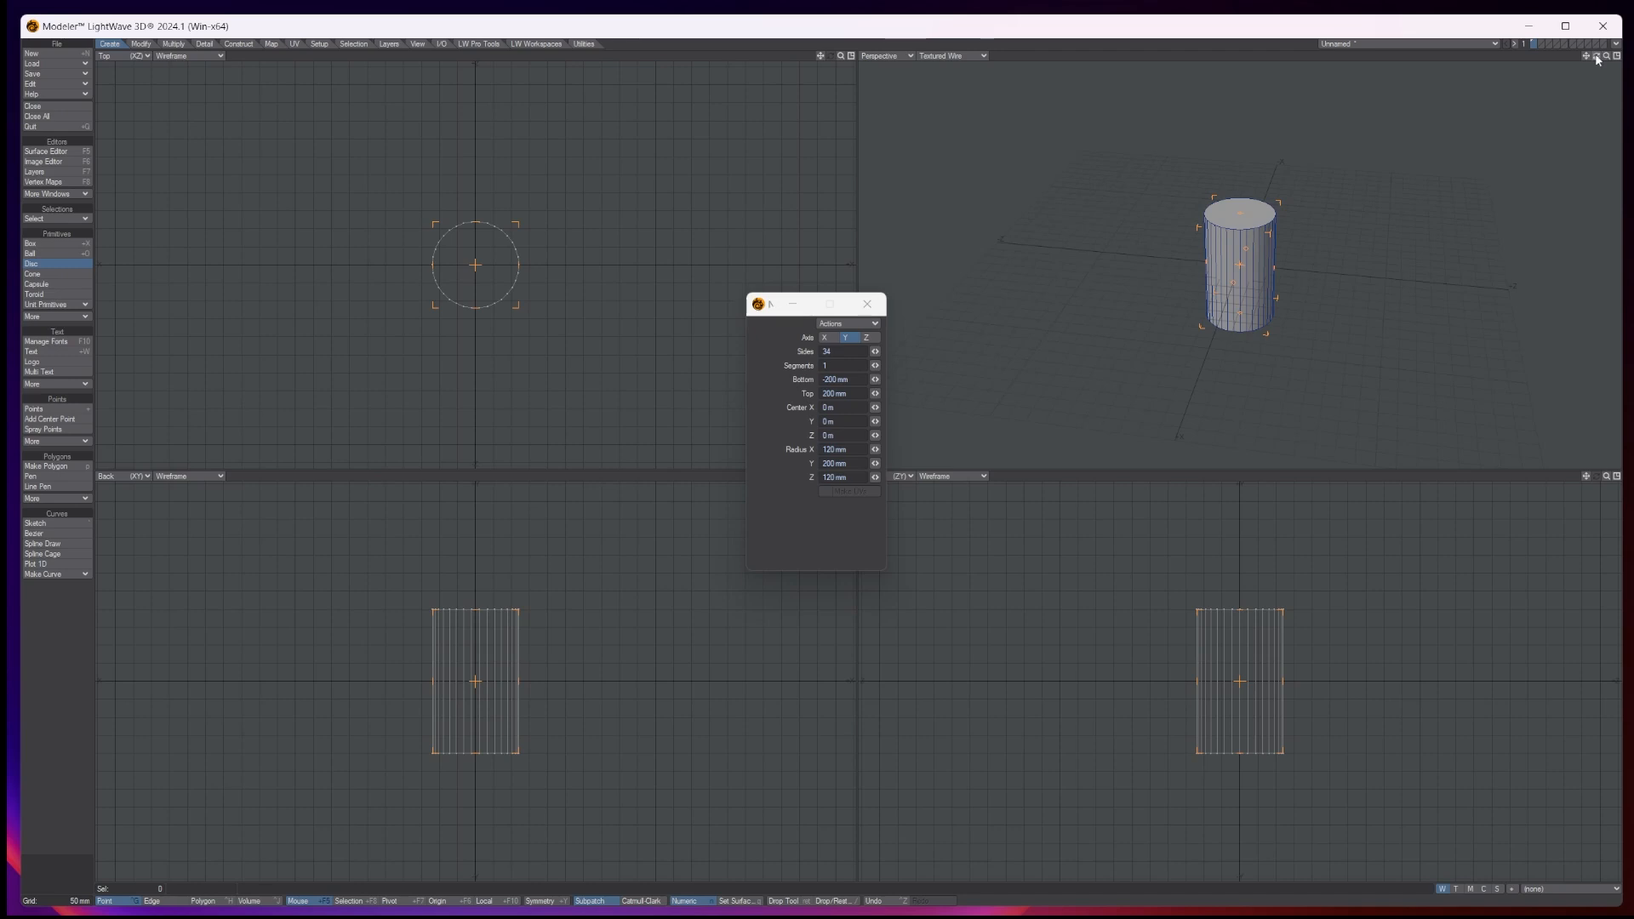
pyautogui.moveTo(1597, 60); pyautogui.dragTo(1385, 139)
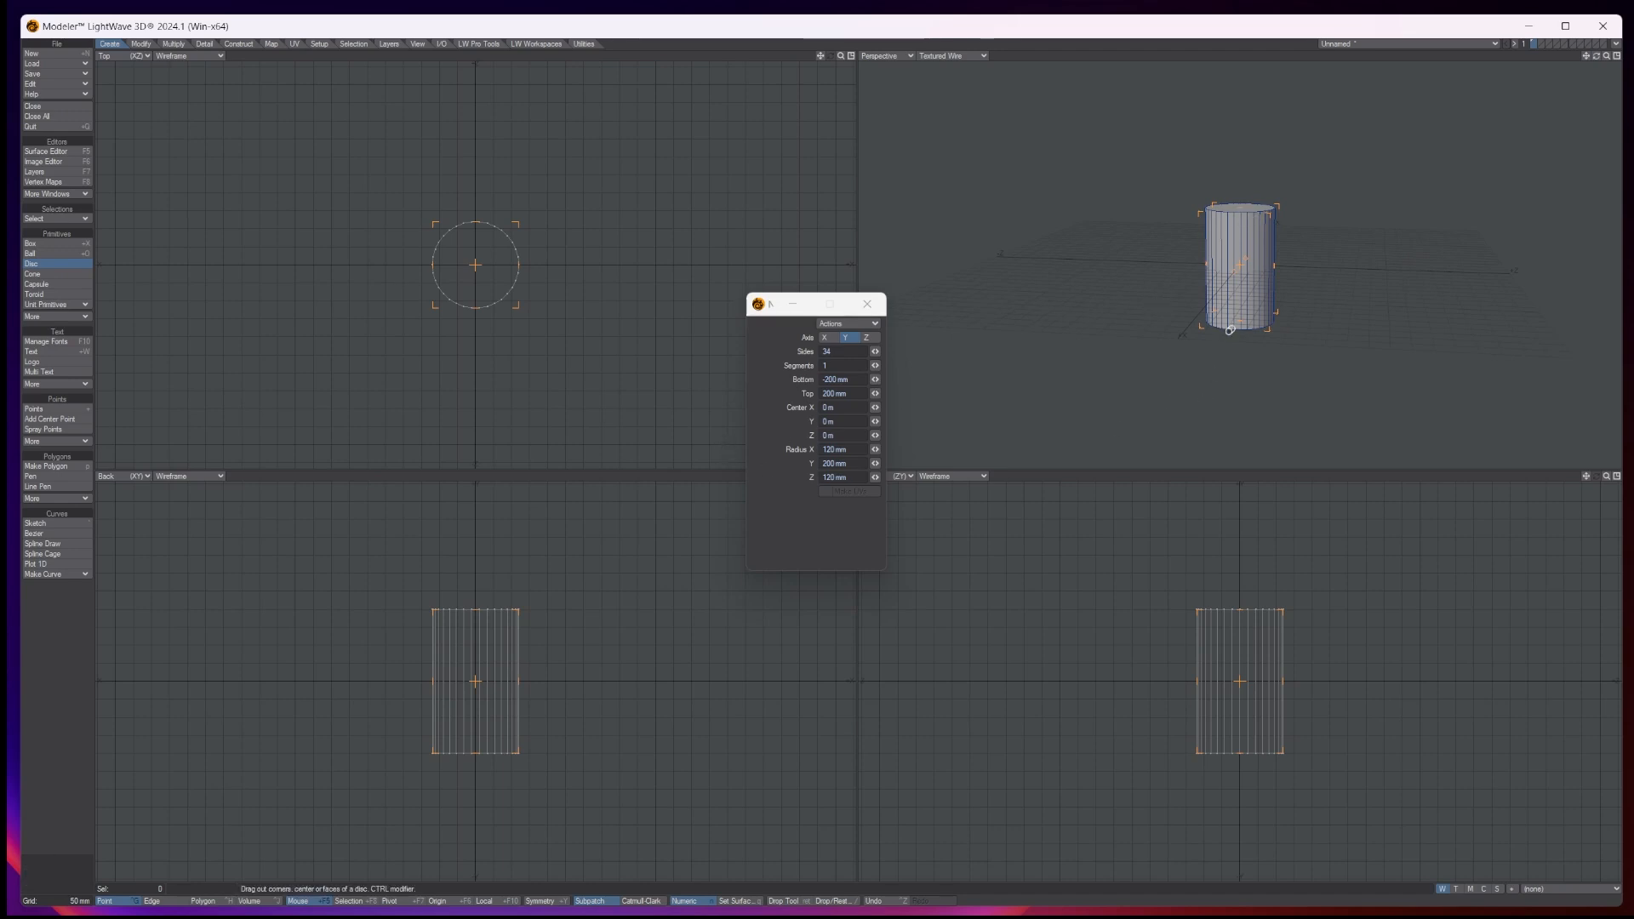
pyautogui.click(869, 306)
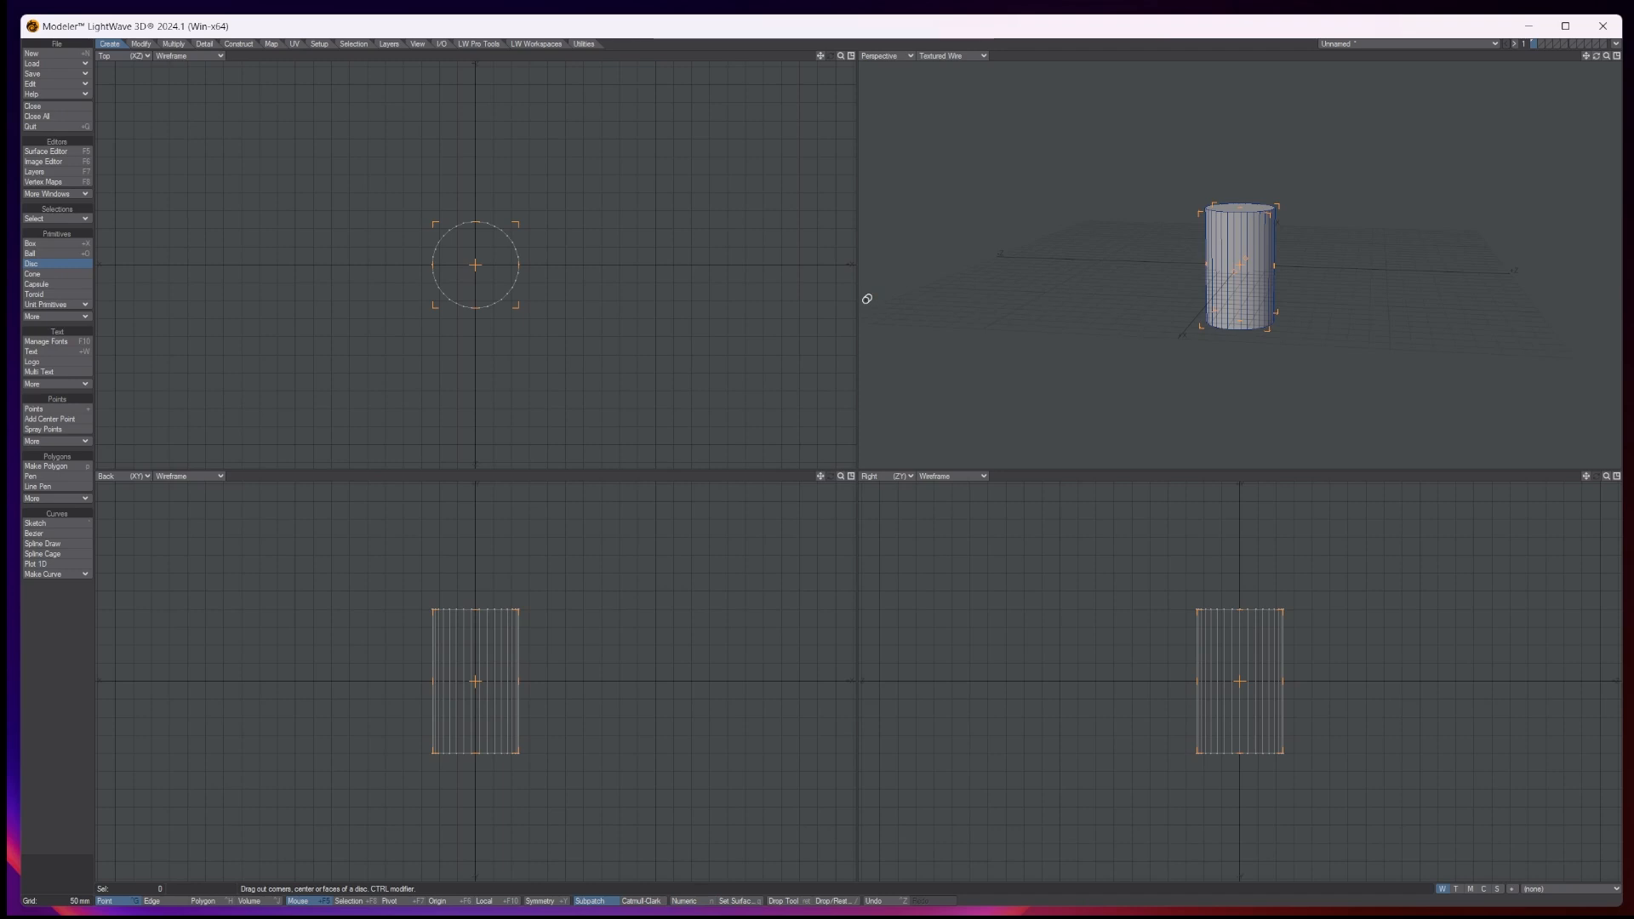
pyautogui.press('Return')
pyautogui.press('a')
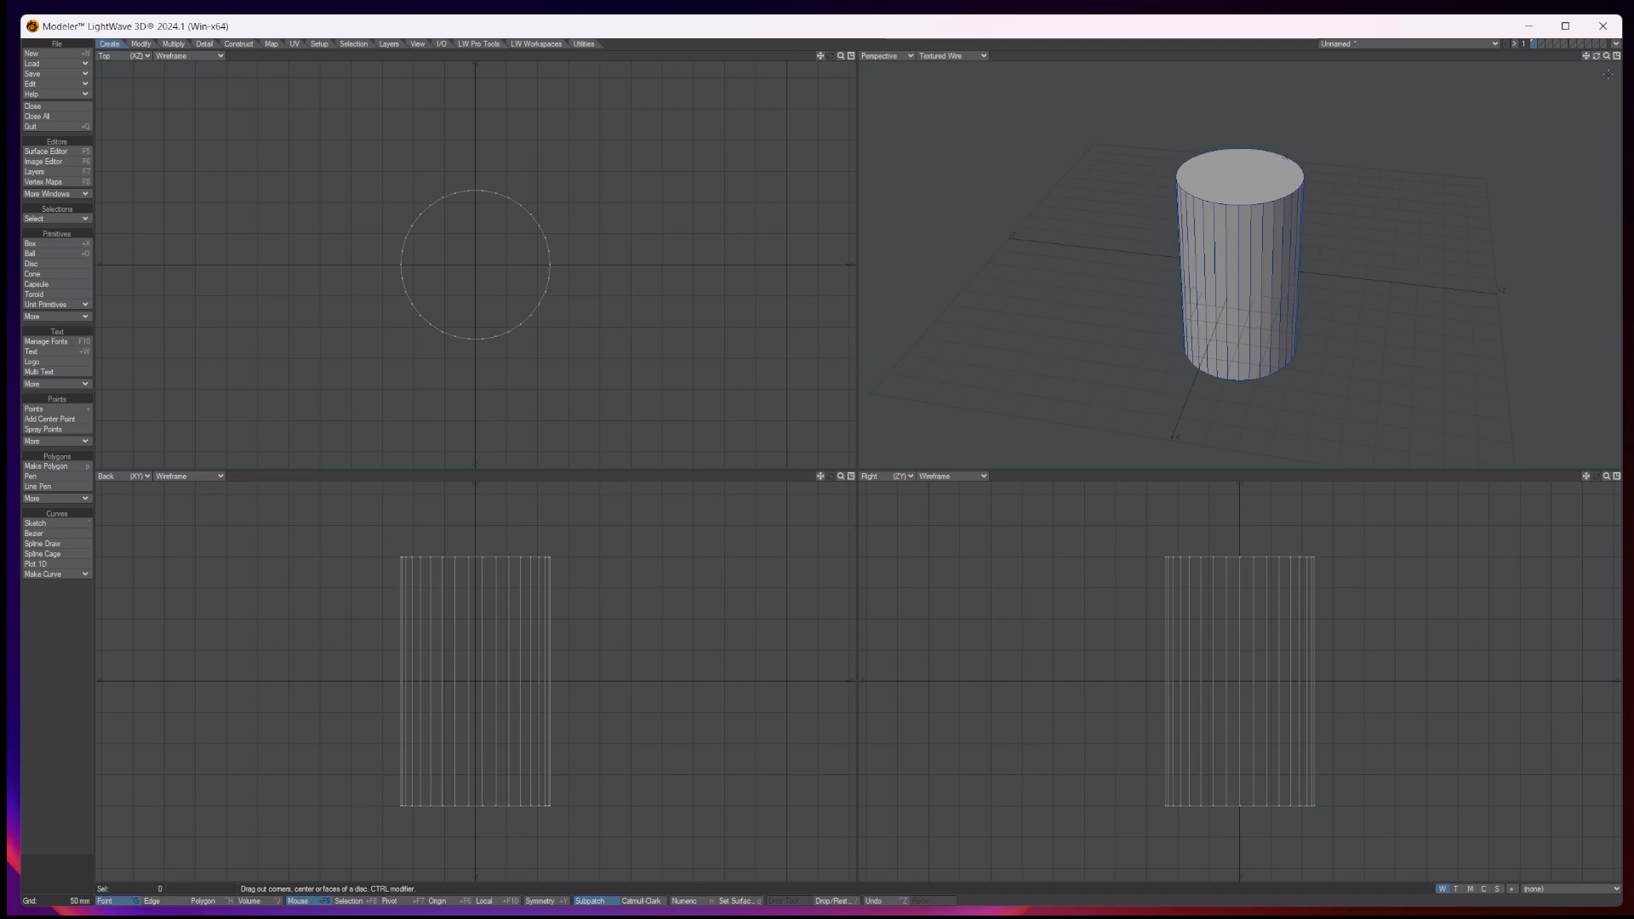
# Bevel the cylinder's top polygon with a shift of about 36 mm and an inset of about 14 mm
pyautogui.moveTo(1595, 58); pyautogui.dragTo(1595, 41)
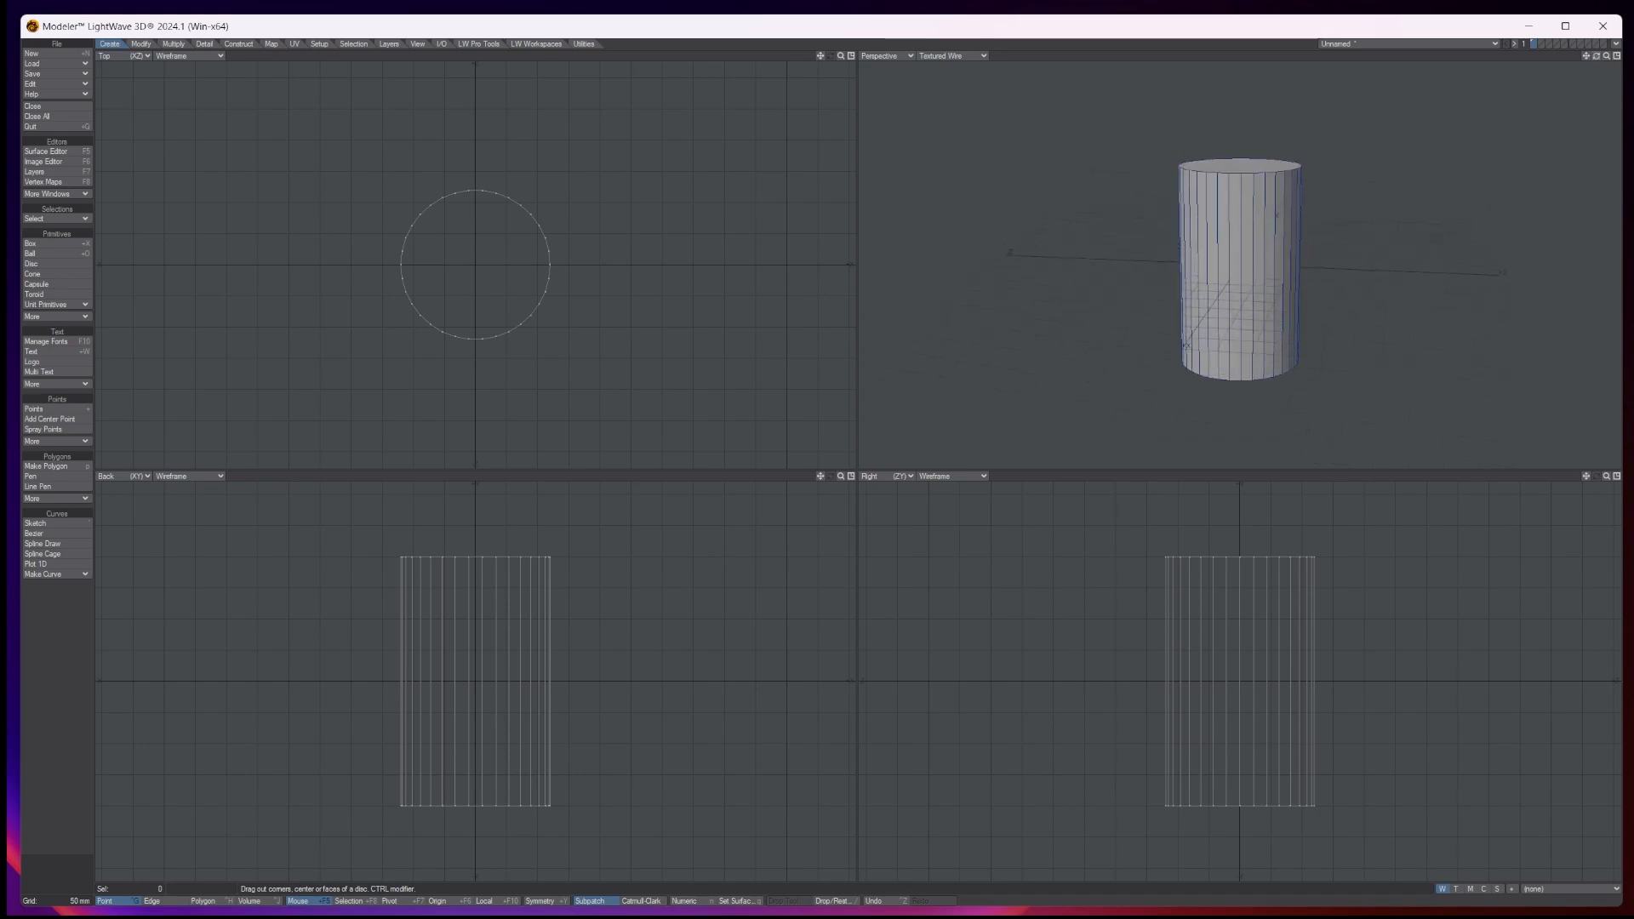
pyautogui.moveTo(1595, 58)
pyautogui.mouseDown()
pyautogui.moveTo(1595, 42)
pyautogui.moveTo(1595, 69)
pyautogui.moveTo(1621, 57)
pyautogui.mouseUp()
pyautogui.click(1617, 56)
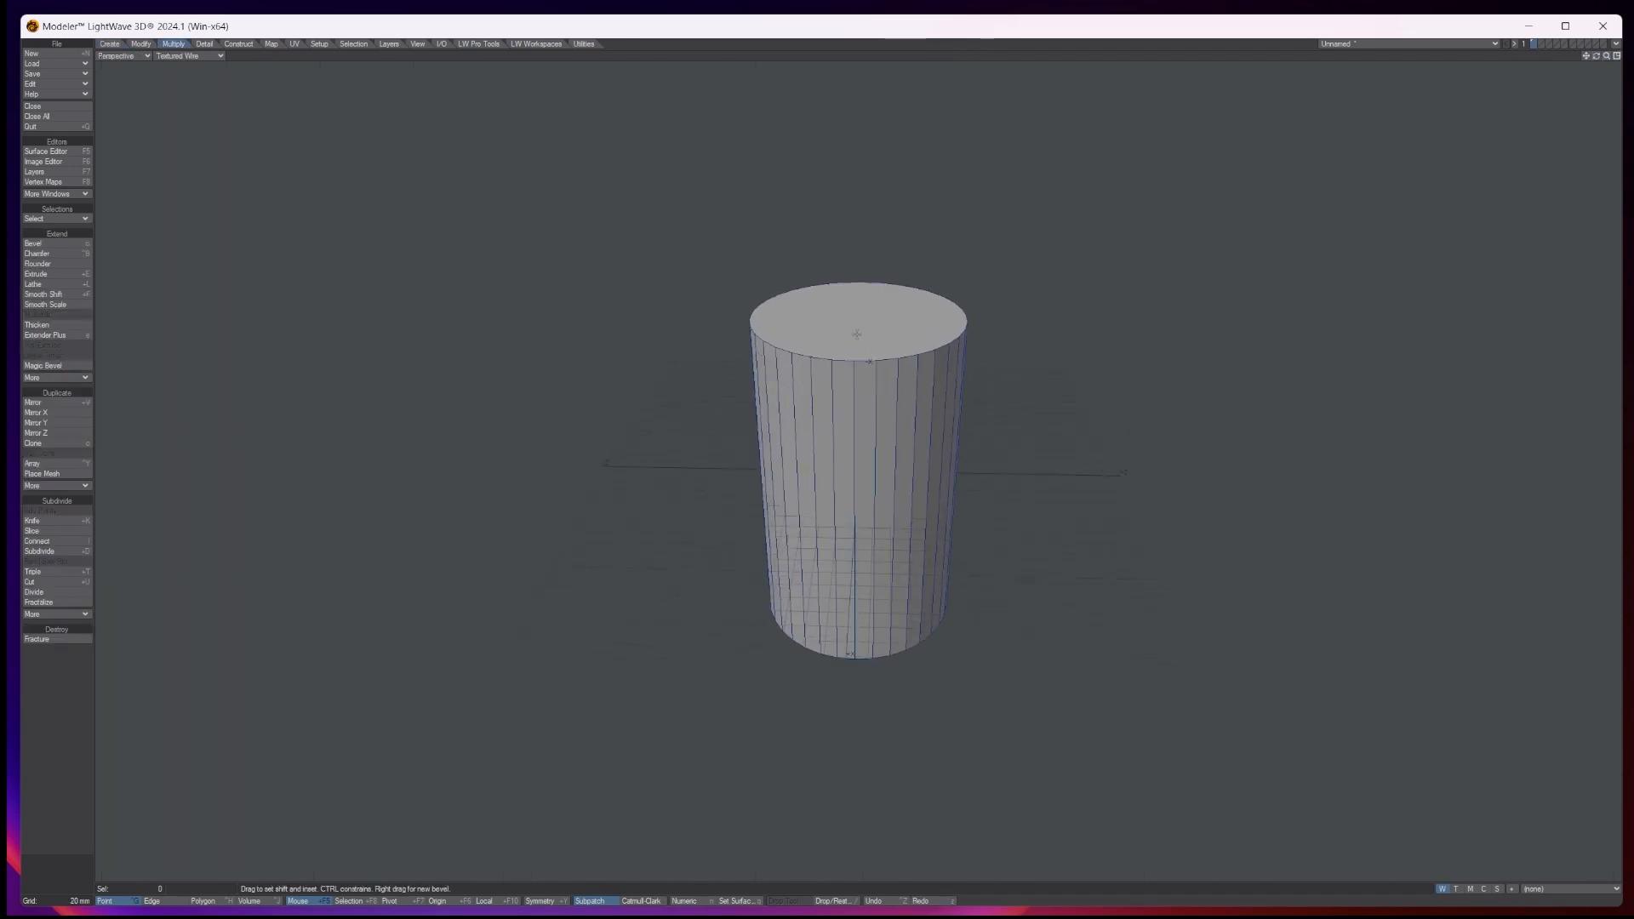
pyautogui.press('space')
pyautogui.press('space')
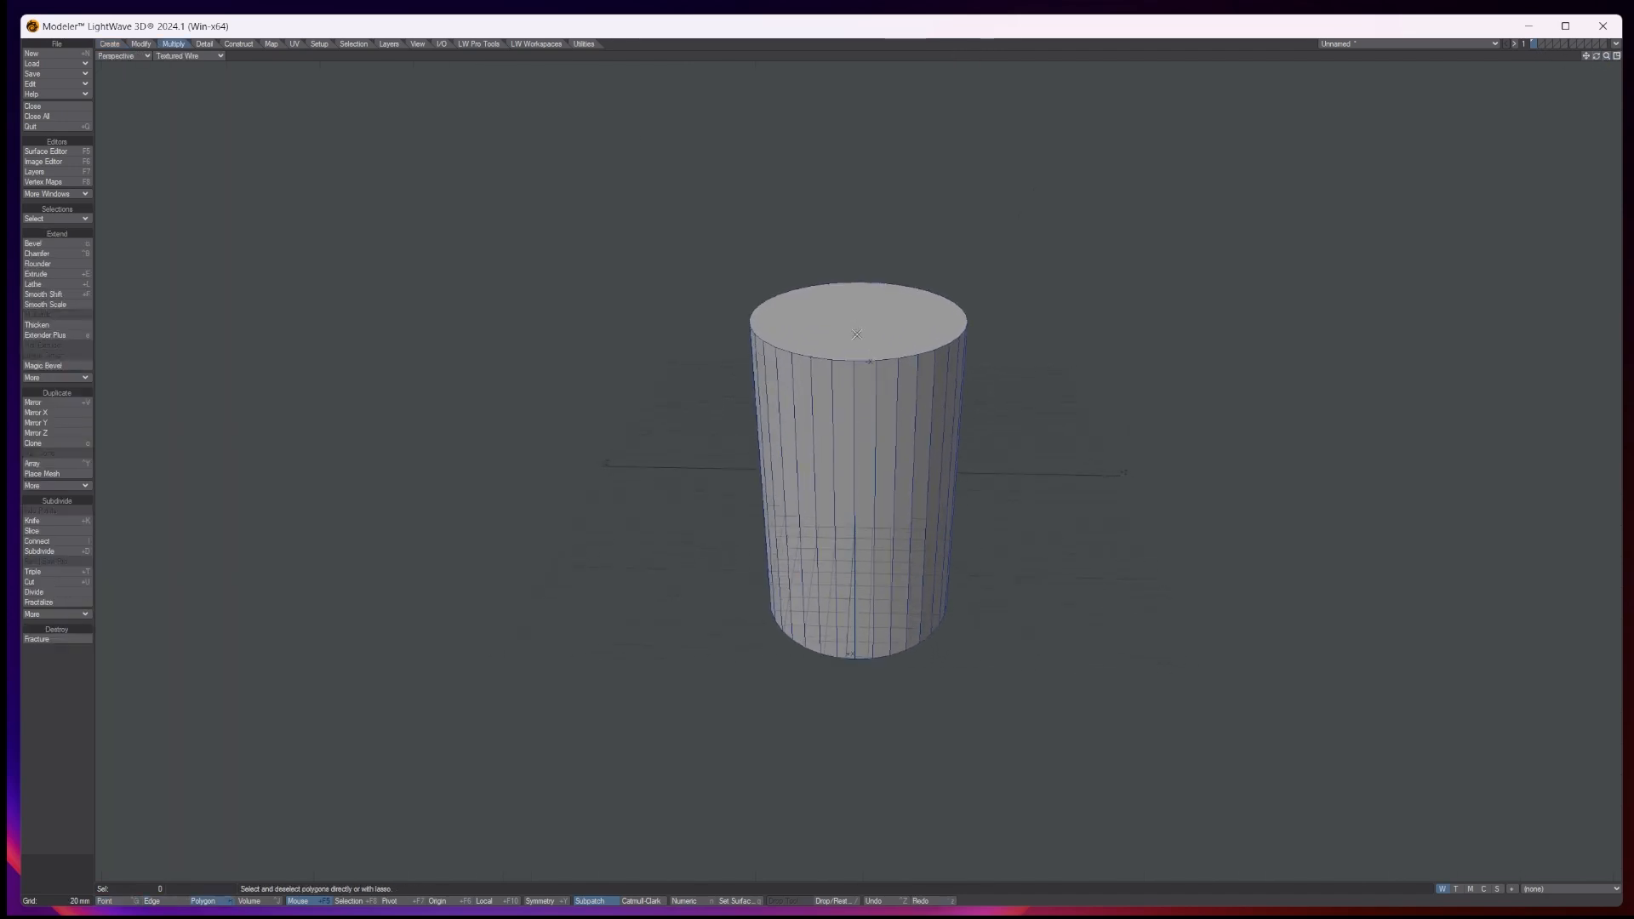
pyautogui.click(879, 294)
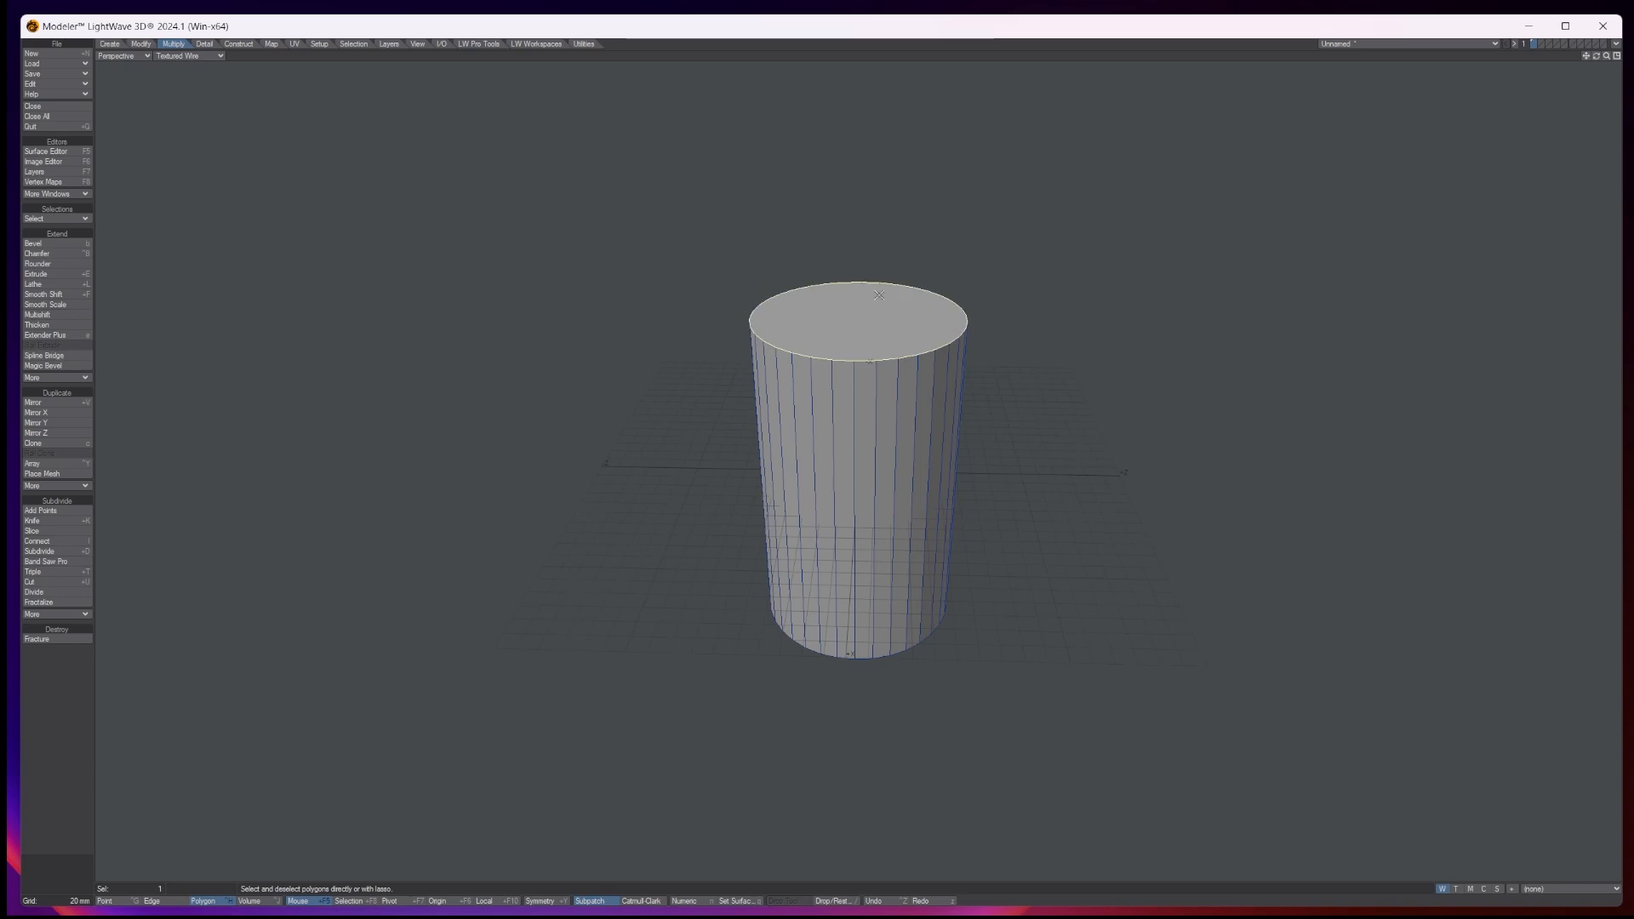
pyautogui.click(53, 245)
pyautogui.moveTo(840, 438); pyautogui.dragTo(824, 398)
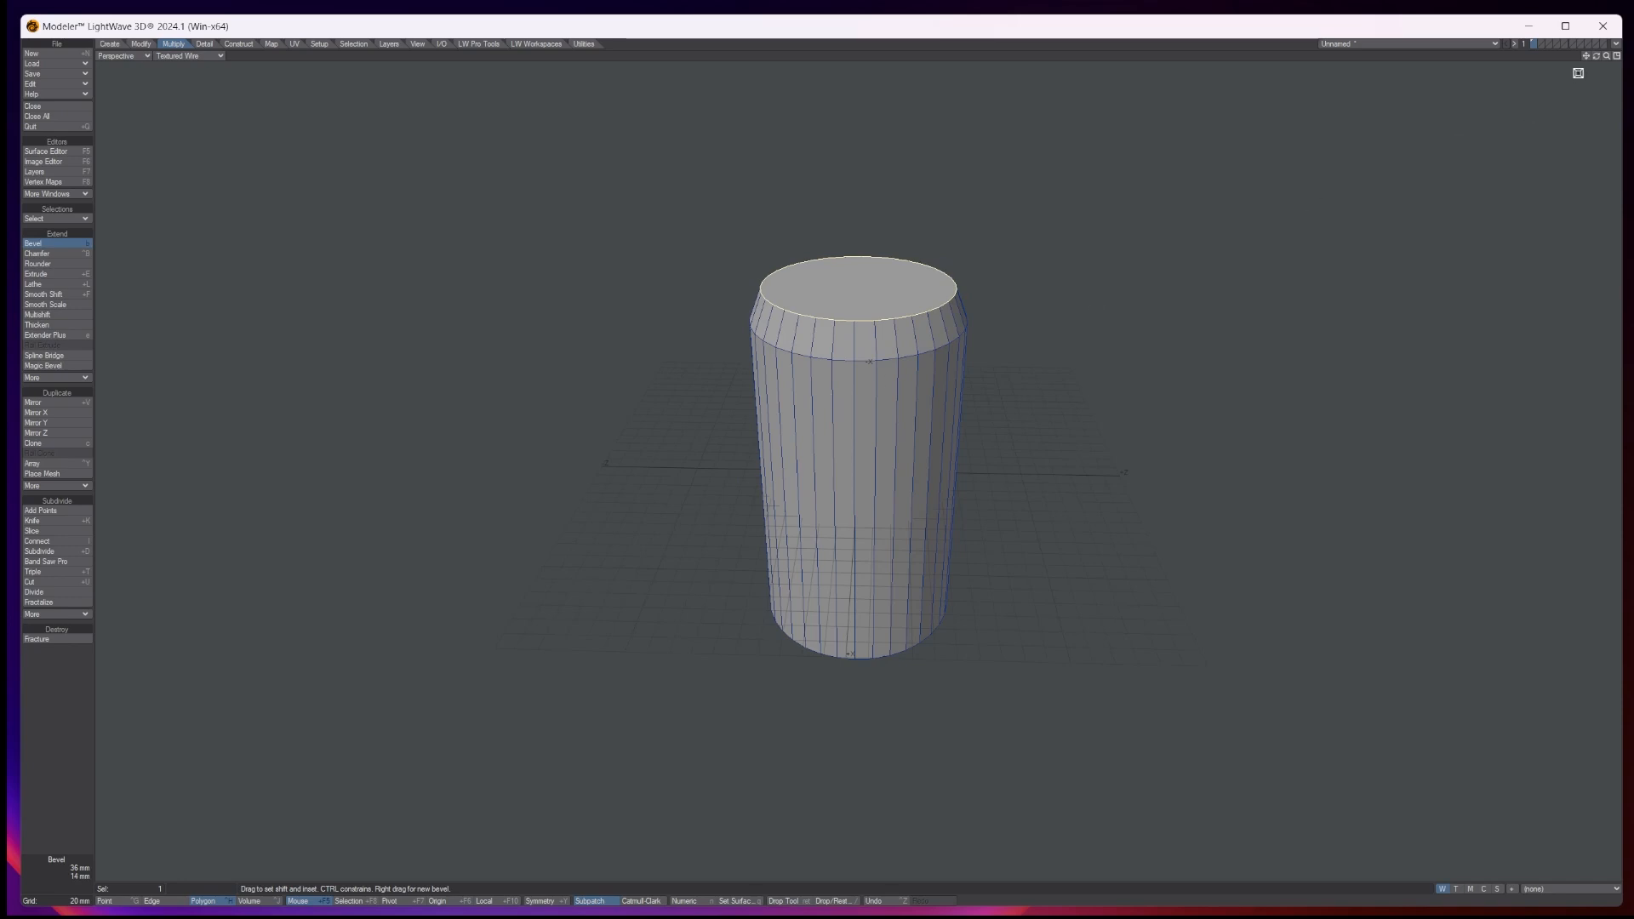
# Increase the top bevel's shift and inset to form a taller, more tapered can shoulder
pyautogui.moveTo(1596, 57); pyautogui.dragTo(1594, 64)
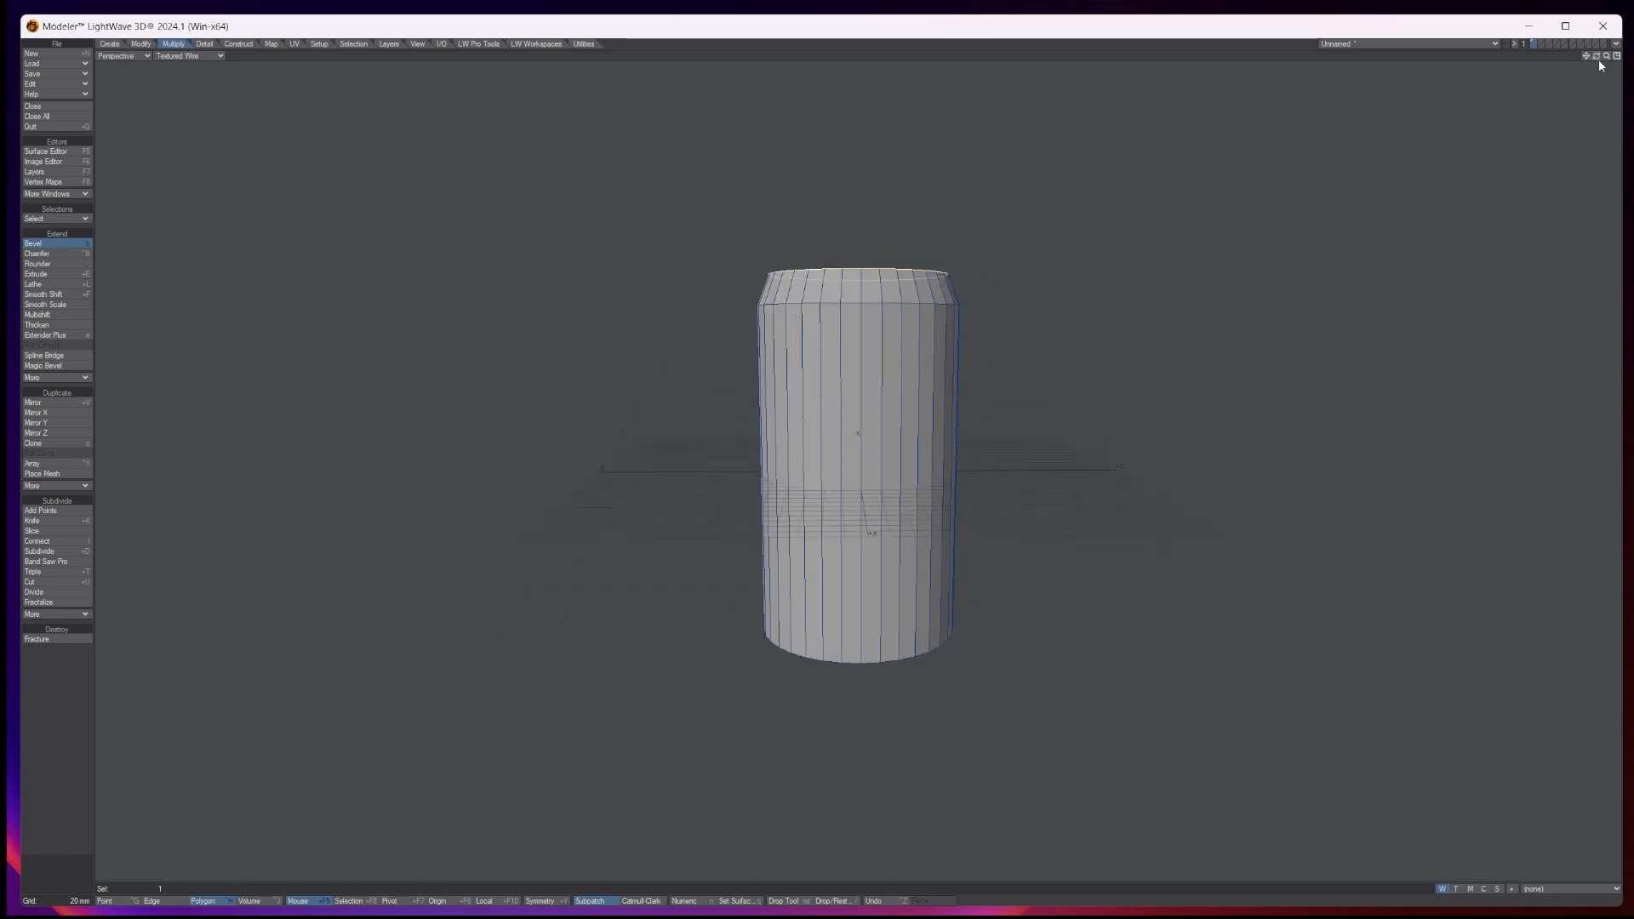
pyautogui.moveTo(1597, 57); pyautogui.dragTo(1598, 63)
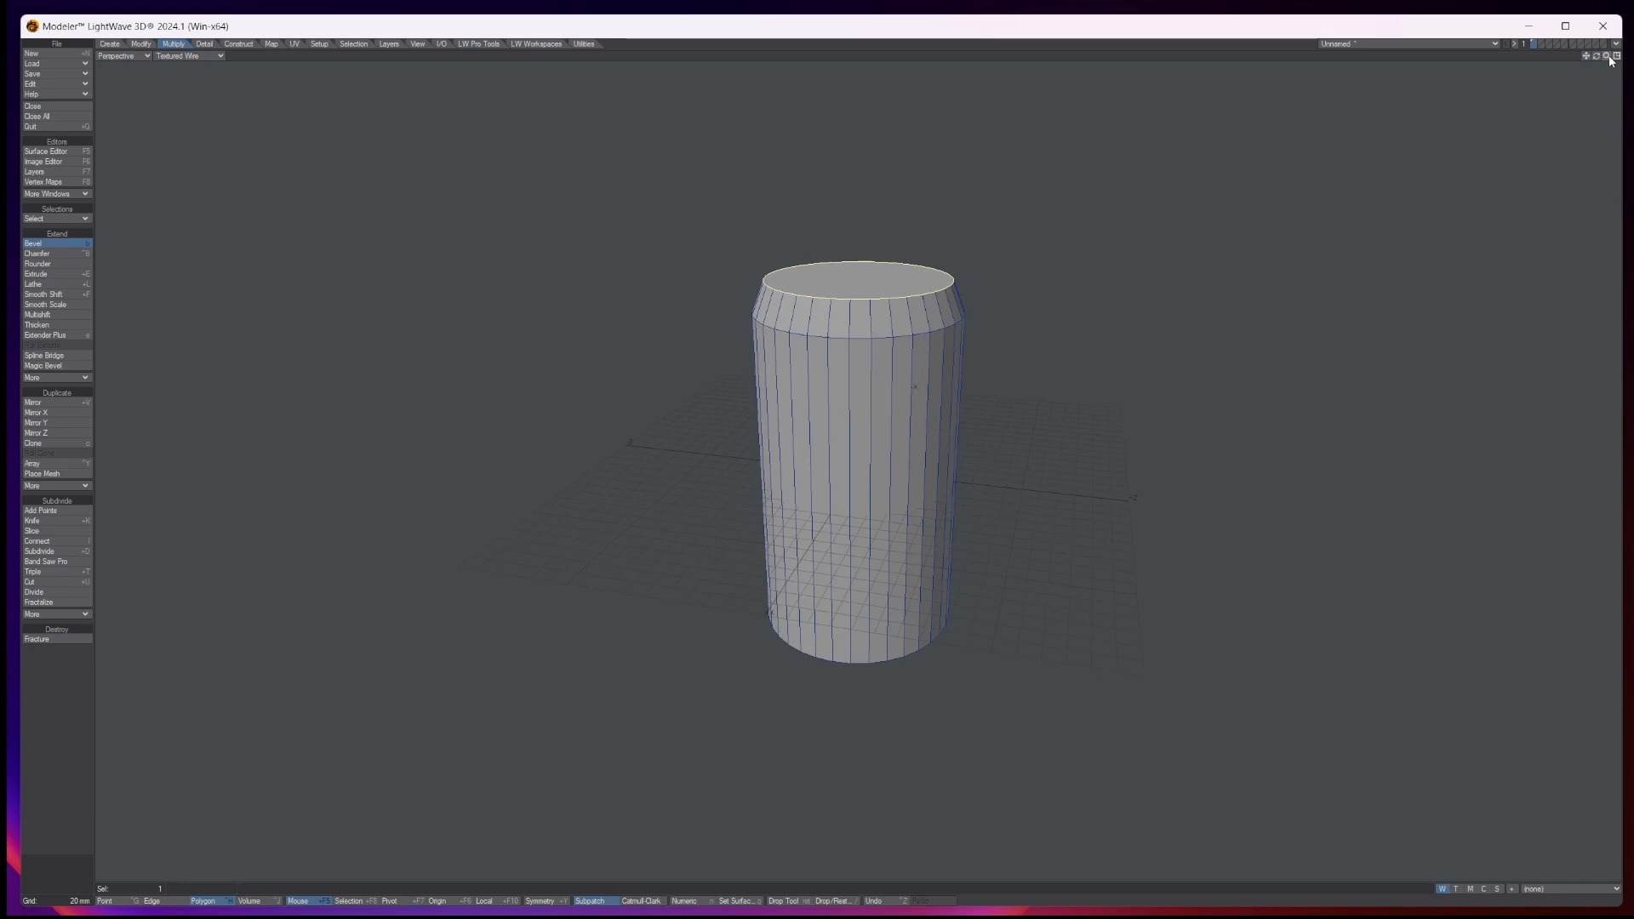
pyautogui.click(1611, 57)
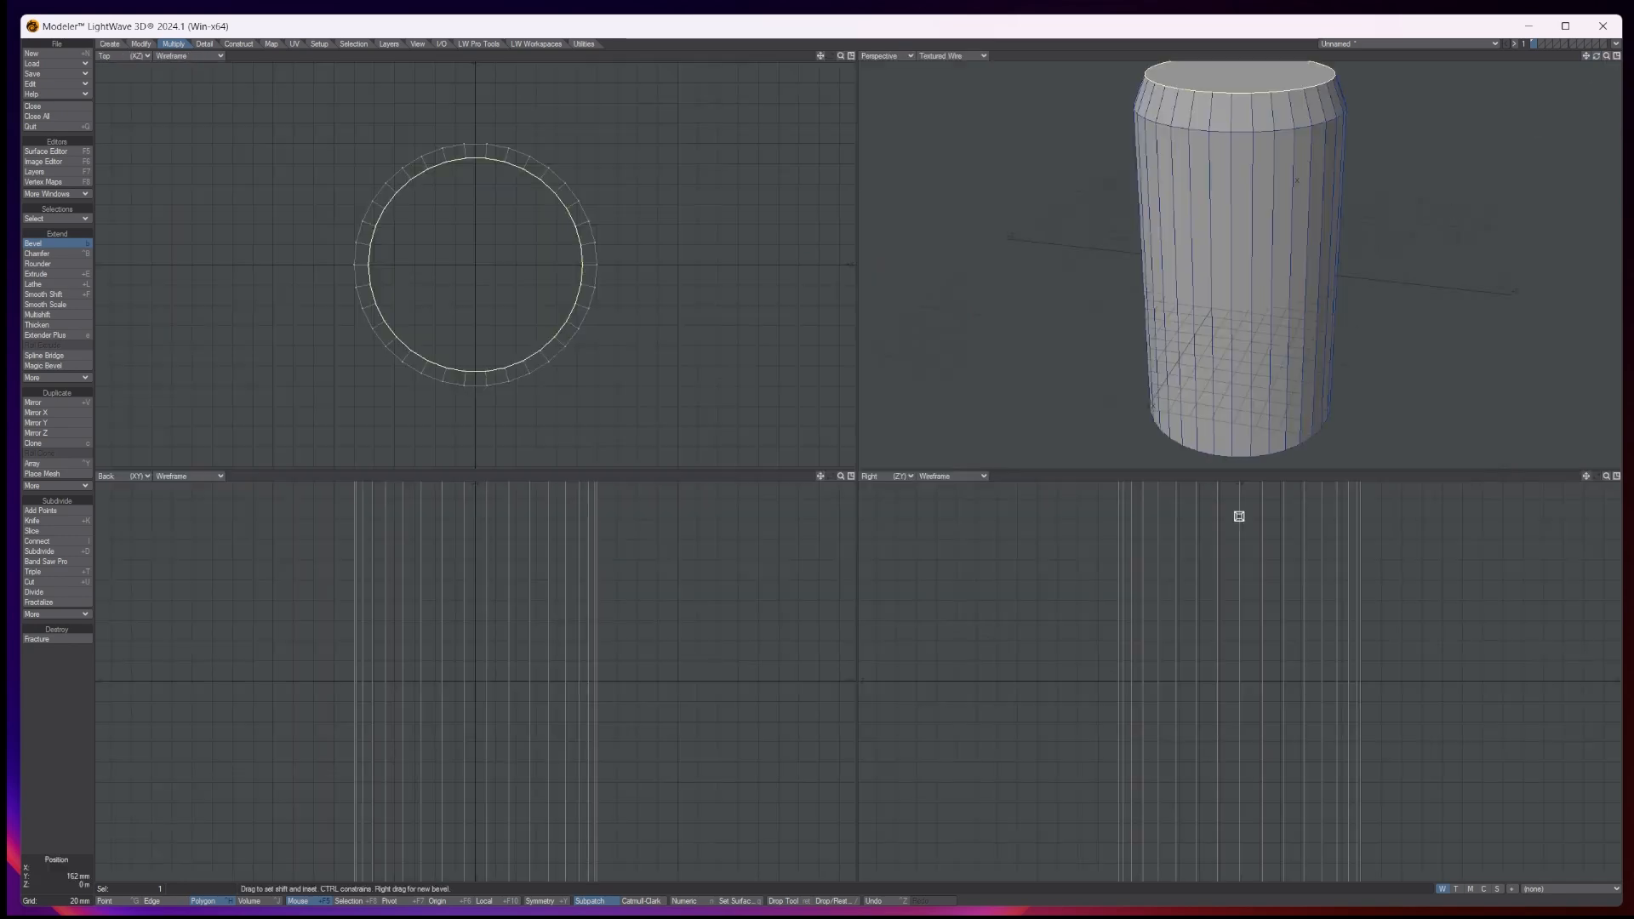
pyautogui.moveTo(1198, 646)
pyautogui.mouseDown()
pyautogui.moveTo(1208, 613)
pyautogui.moveTo(1194, 621)
pyautogui.mouseUp()
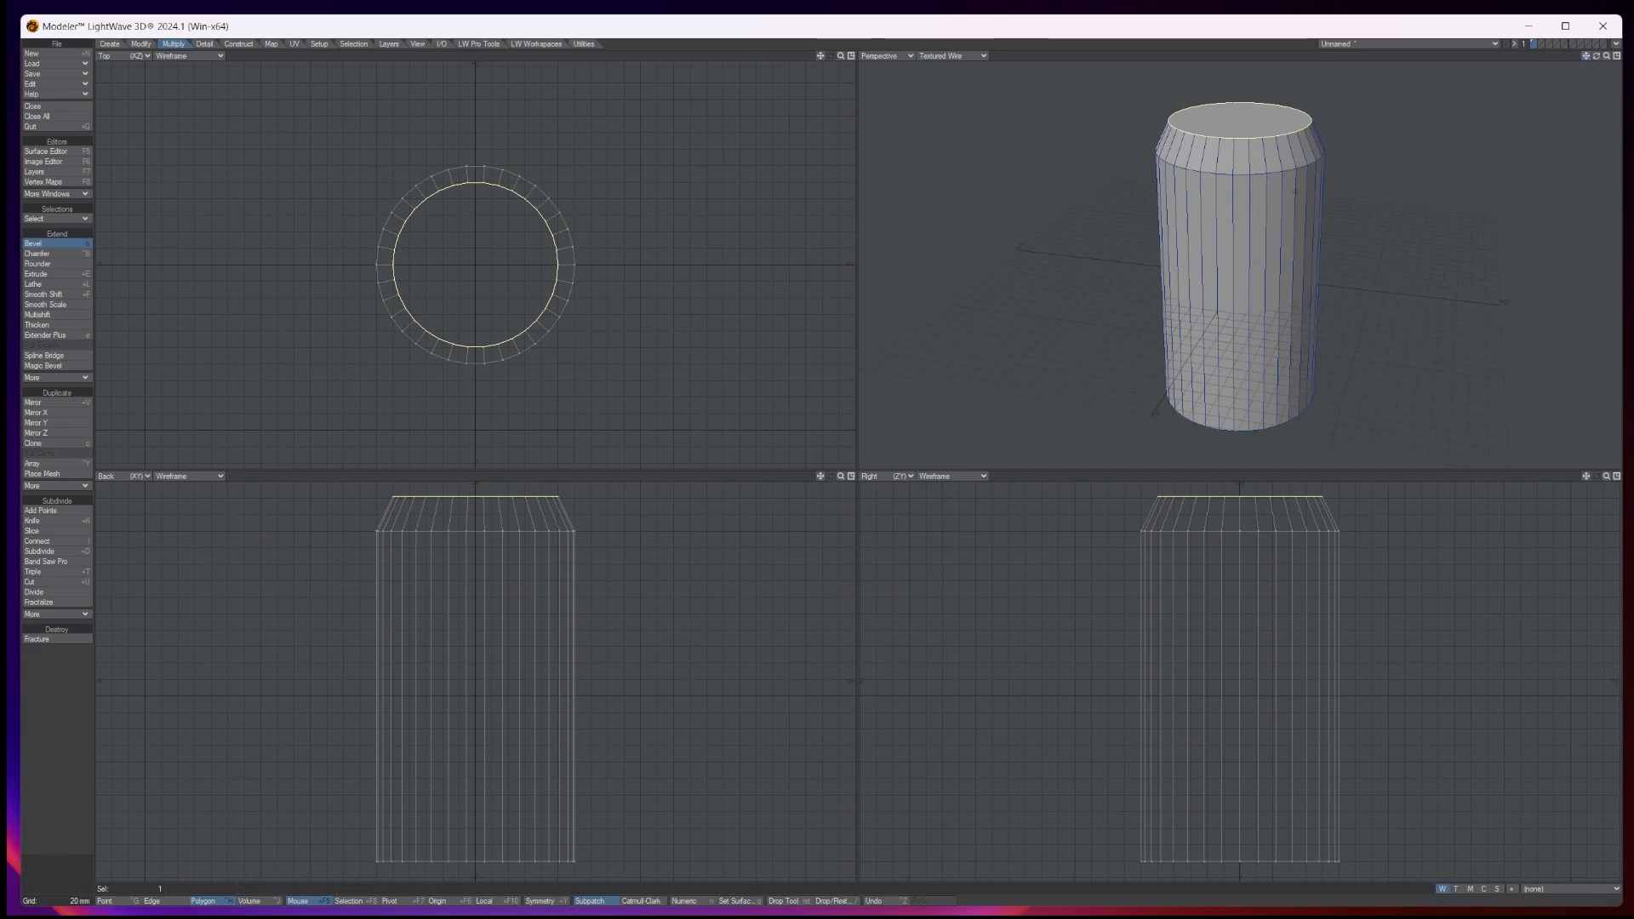
# Bevel the top face straight up into a short rim, and add a level inset of about 8 mm for its lip
pyautogui.moveTo(1586, 56); pyautogui.dragTo(1611, 57)
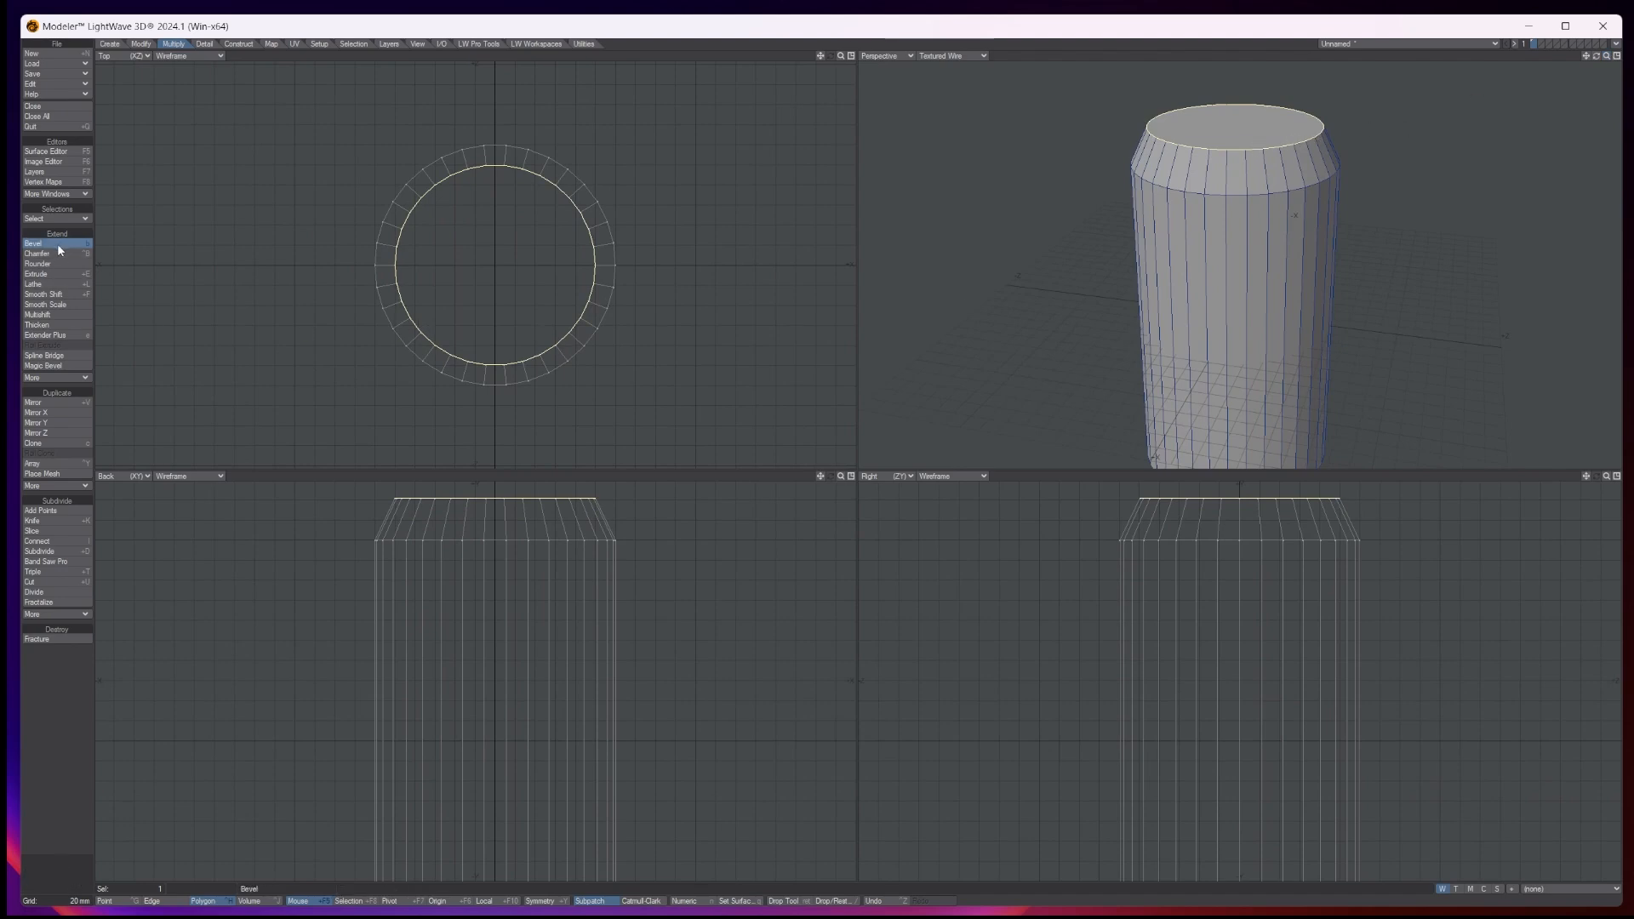
pyautogui.click(1243, 584)
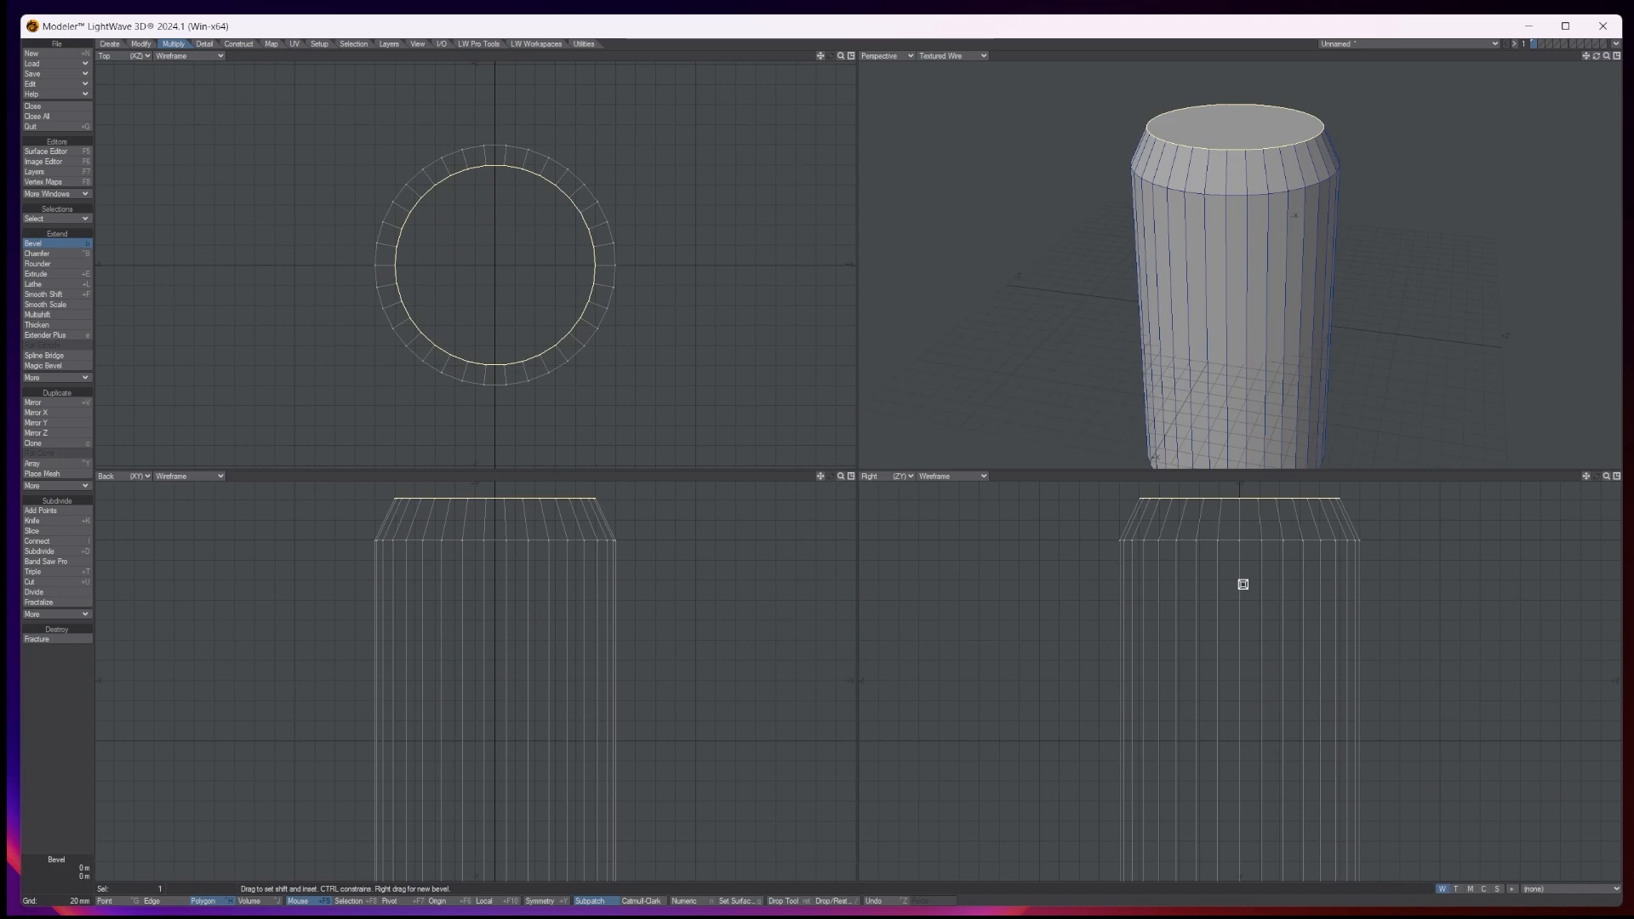
pyautogui.moveTo(1242, 584); pyautogui.dragTo(1242, 573)
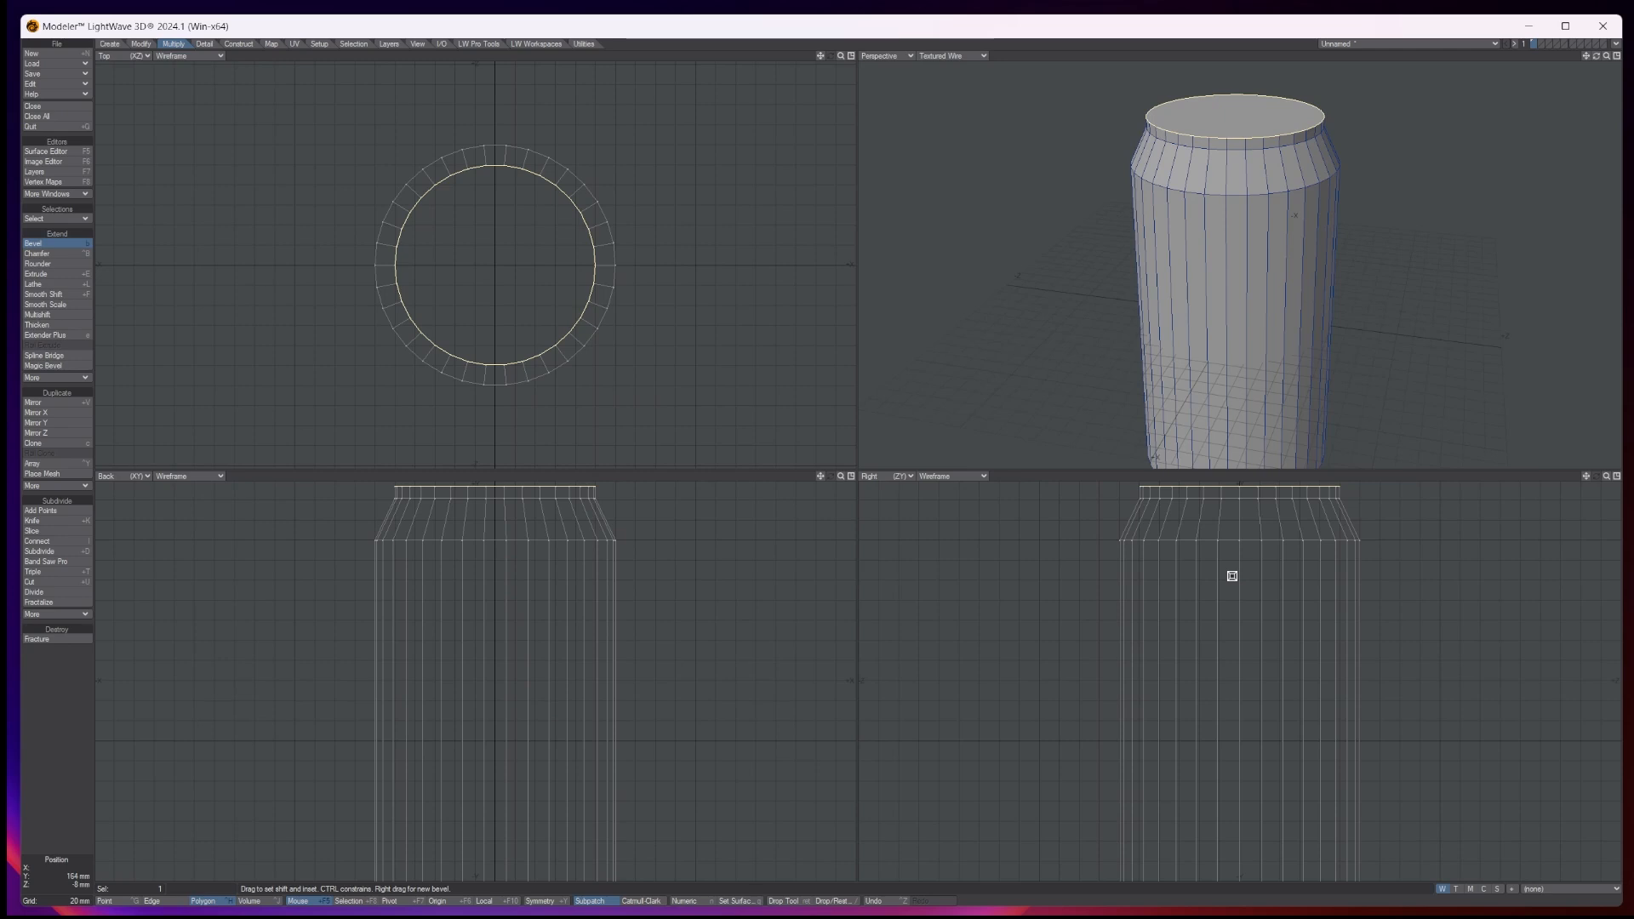
pyautogui.moveTo(1232, 576); pyautogui.dragTo(1225, 578, button='right')
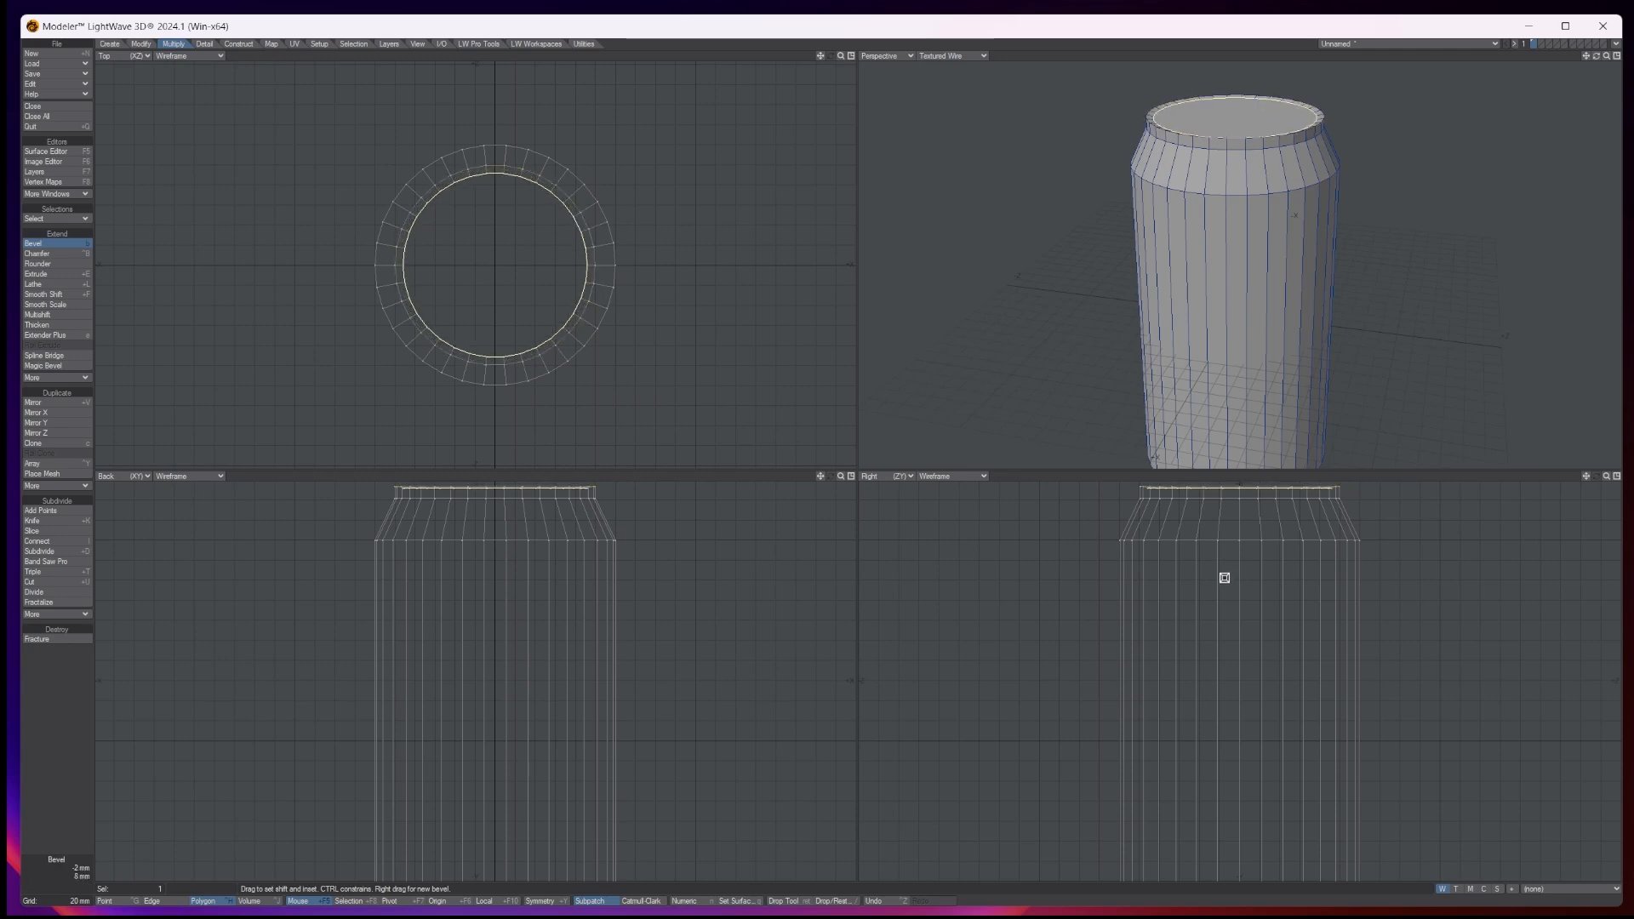
pyautogui.moveTo(1225, 578); pyautogui.dragTo(1224, 577)
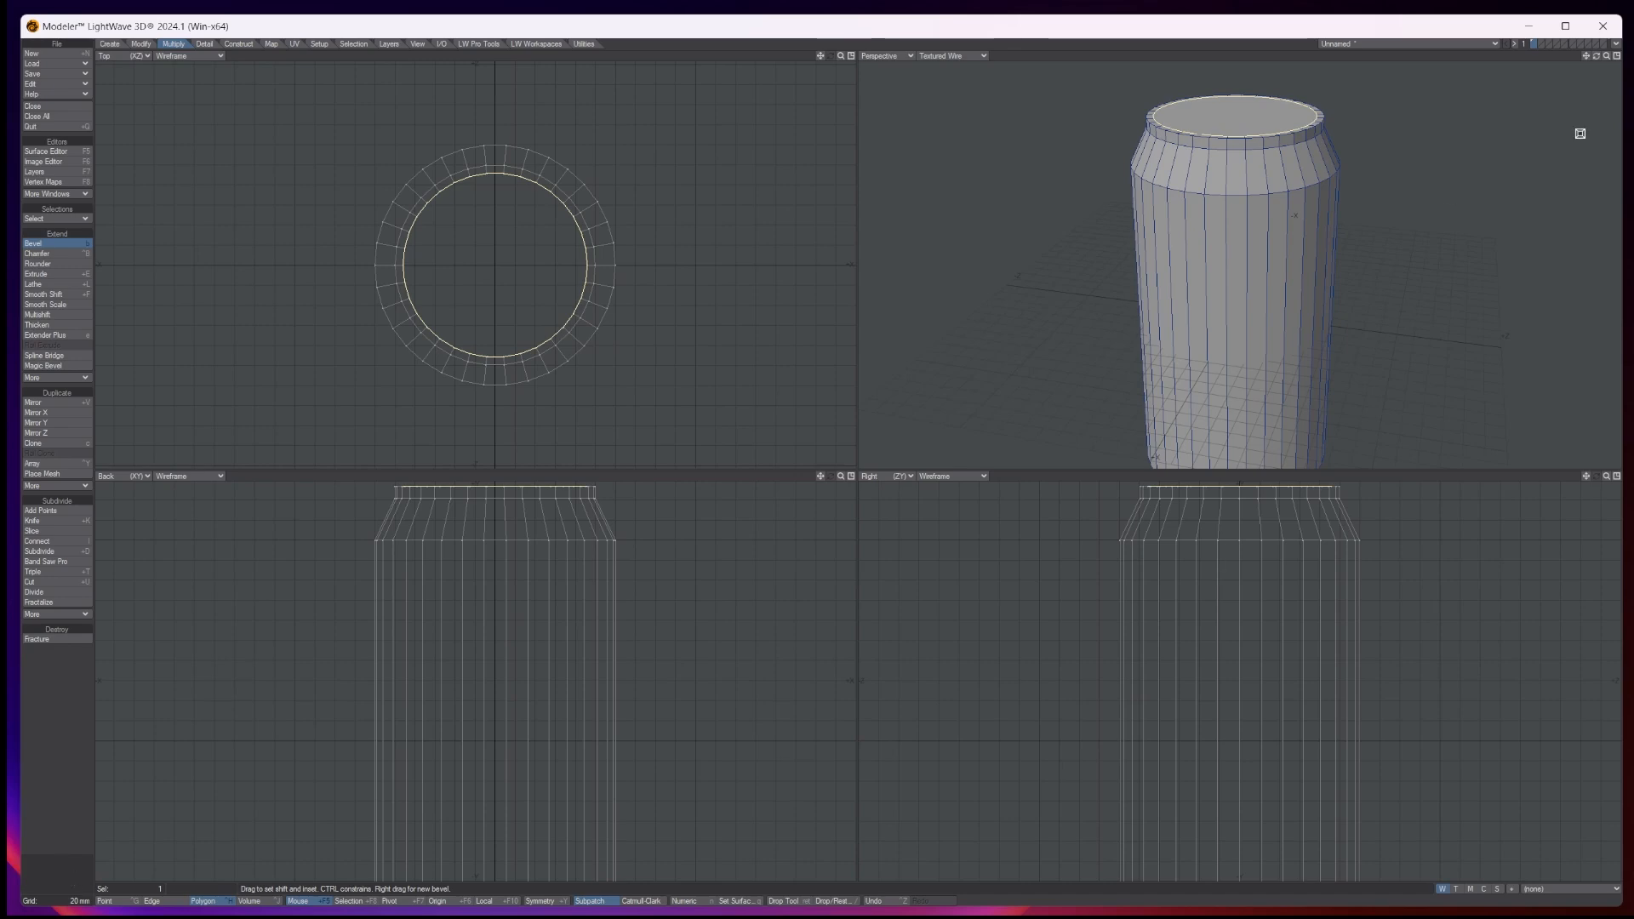
# Bevel the inset top face down inside the rim, and bevel it again into a smaller, slightly raised lid panel
pyautogui.moveTo(1586, 55); pyautogui.dragTo(1565, 139)
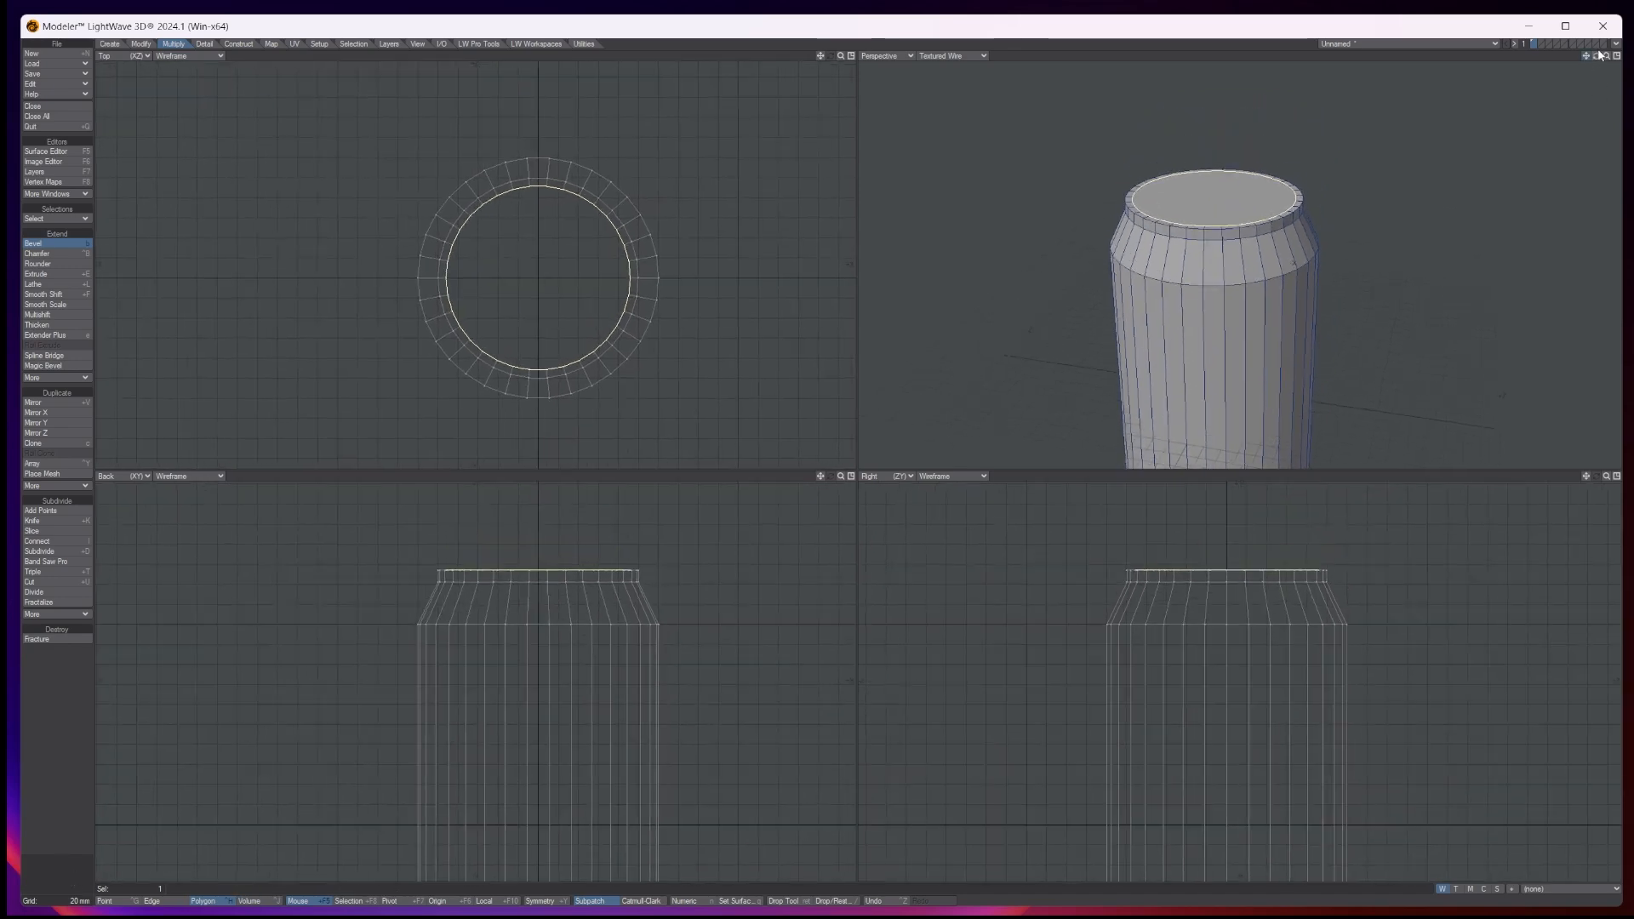
pyautogui.moveTo(1608, 58); pyautogui.dragTo(1598, 119)
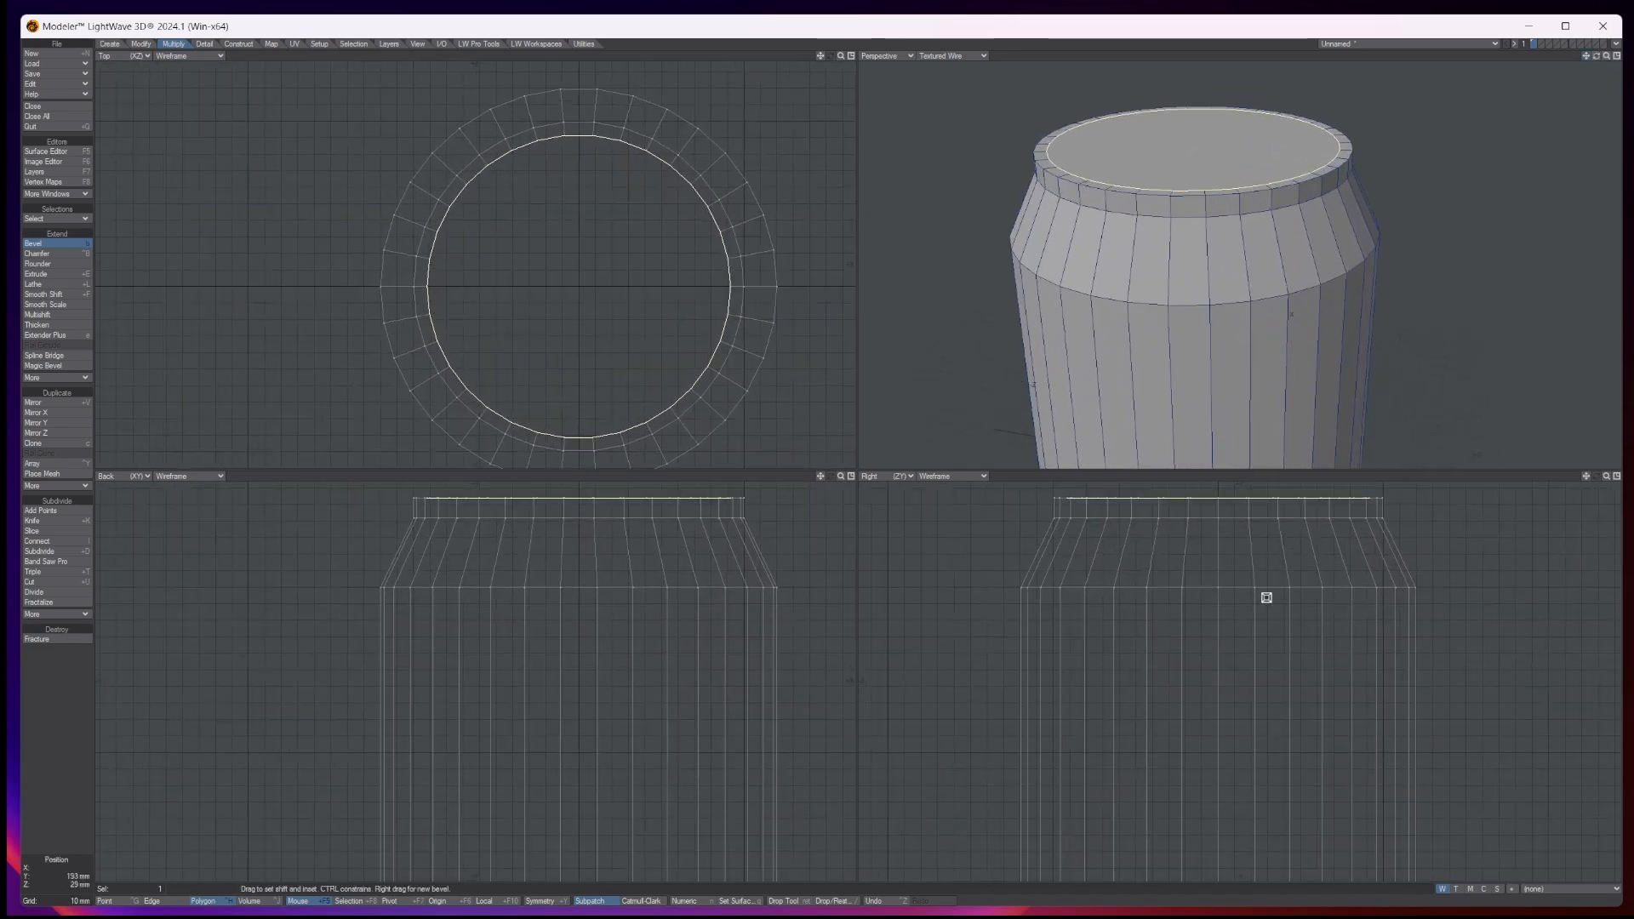
pyautogui.moveTo(1256, 598)
pyautogui.mouseDown()
pyautogui.moveTo(1269, 616)
pyautogui.moveTo(1252, 629)
pyautogui.mouseUp()
pyautogui.moveTo(1252, 629); pyautogui.dragTo(1233, 616, button='right')
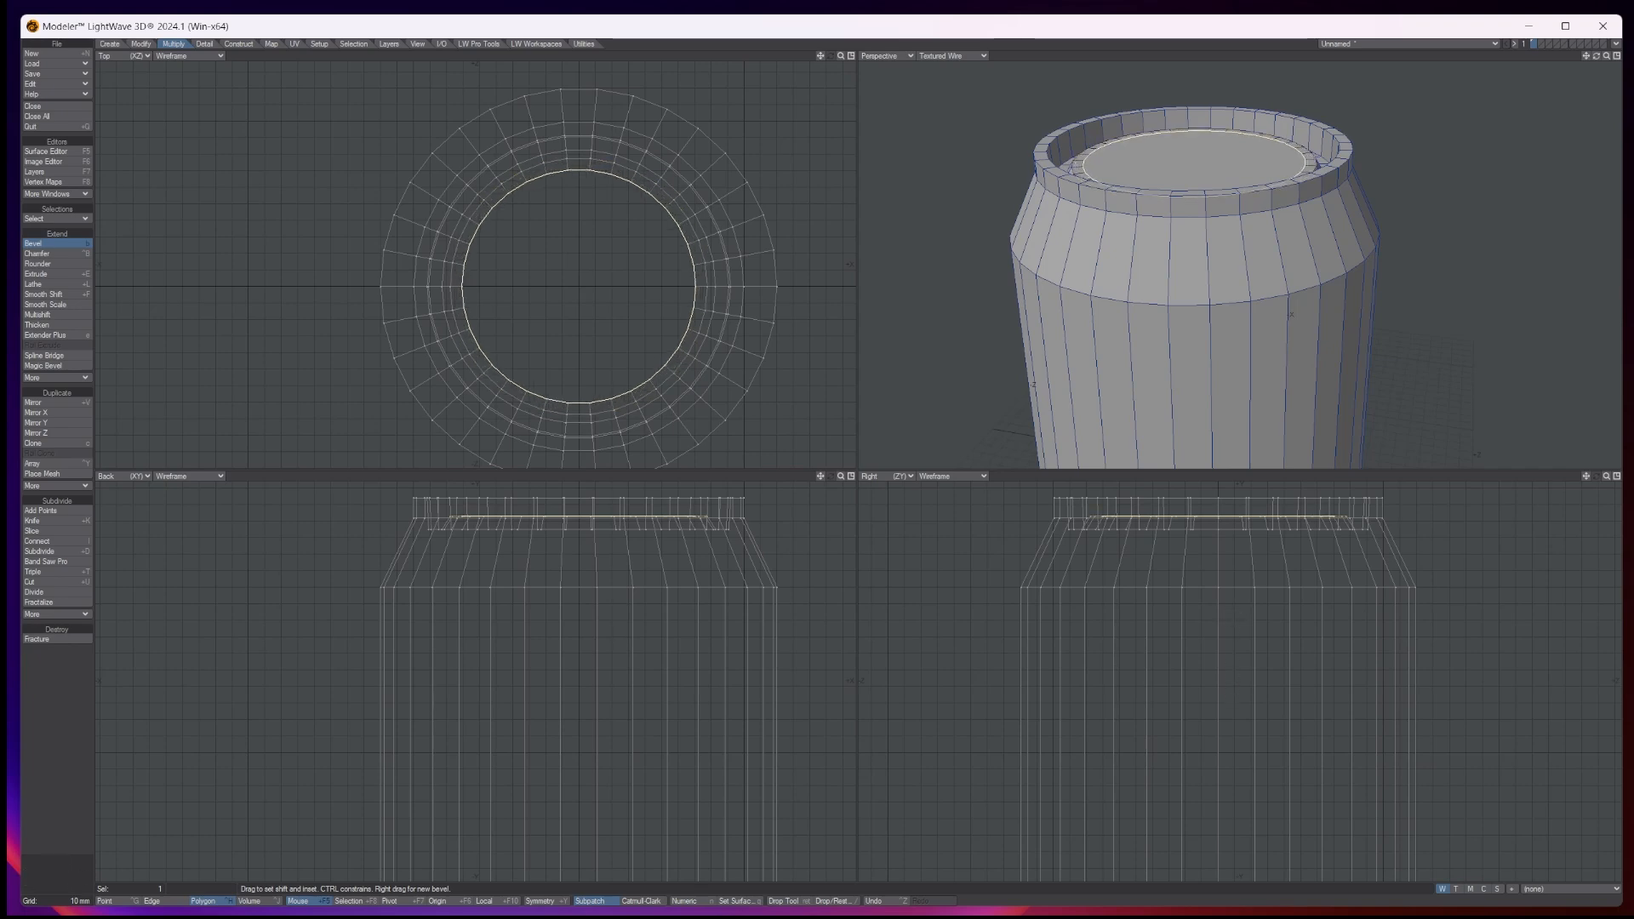
# Bevel the can's bottom polygon into a short inward taper with a narrow base ring and slightly recessed centre, and deselect it
pyautogui.moveTo(1596, 56)
pyautogui.mouseDown()
pyautogui.moveTo(1583, 85)
pyautogui.moveTo(1576, 55)
pyautogui.moveTo(1593, 69)
pyautogui.mouseUp()
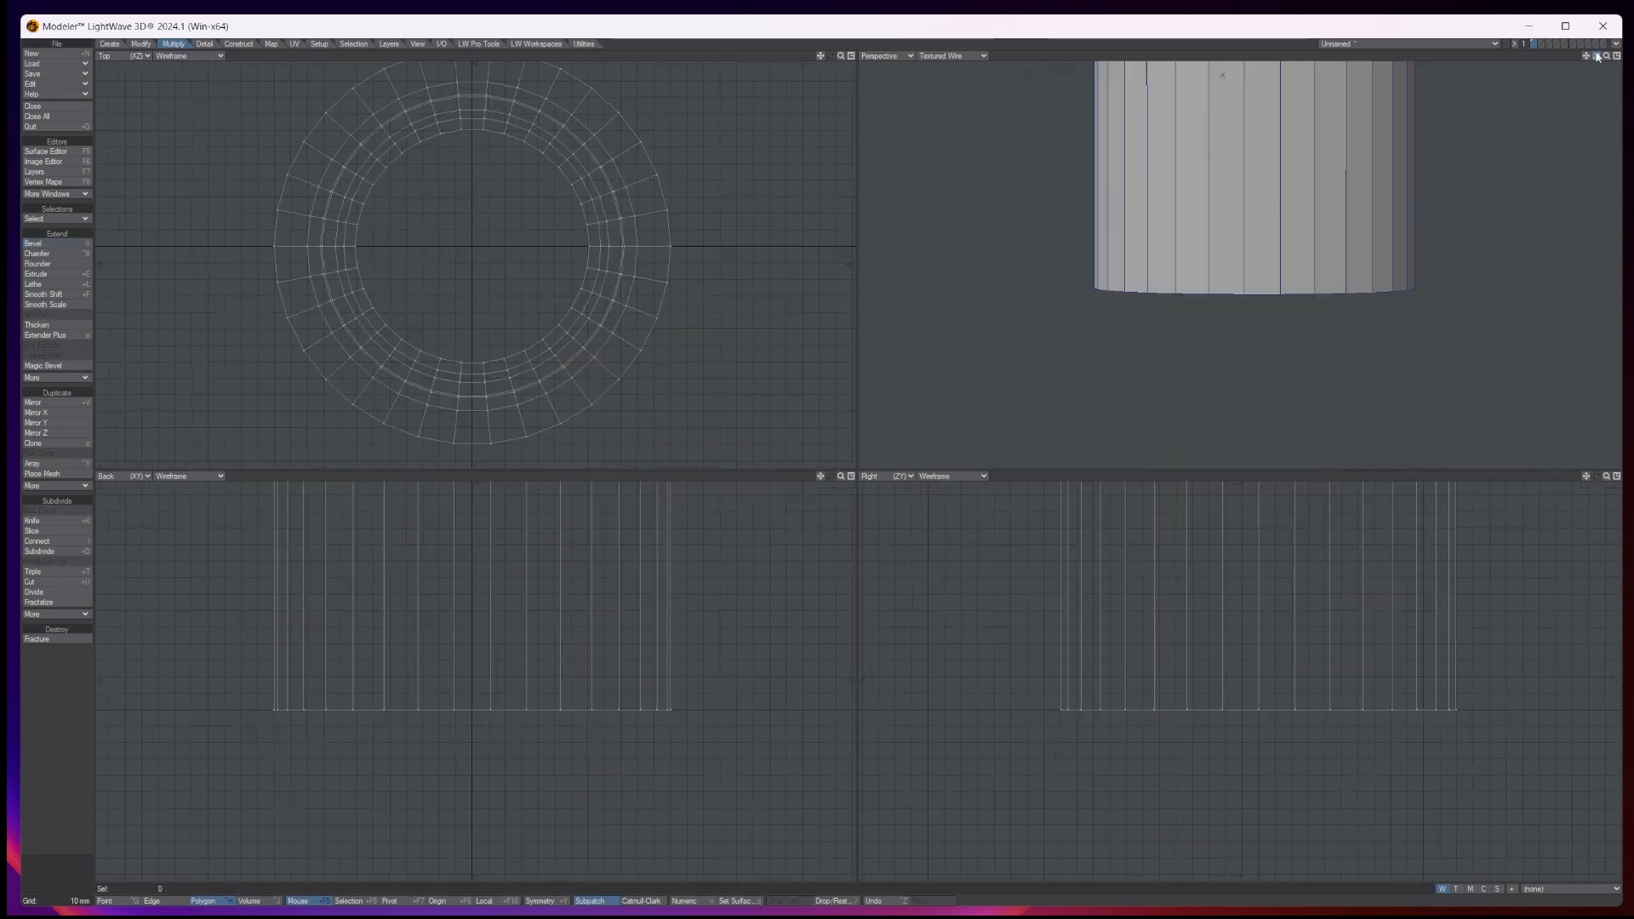
pyautogui.moveTo(1597, 55); pyautogui.dragTo(1532, 55)
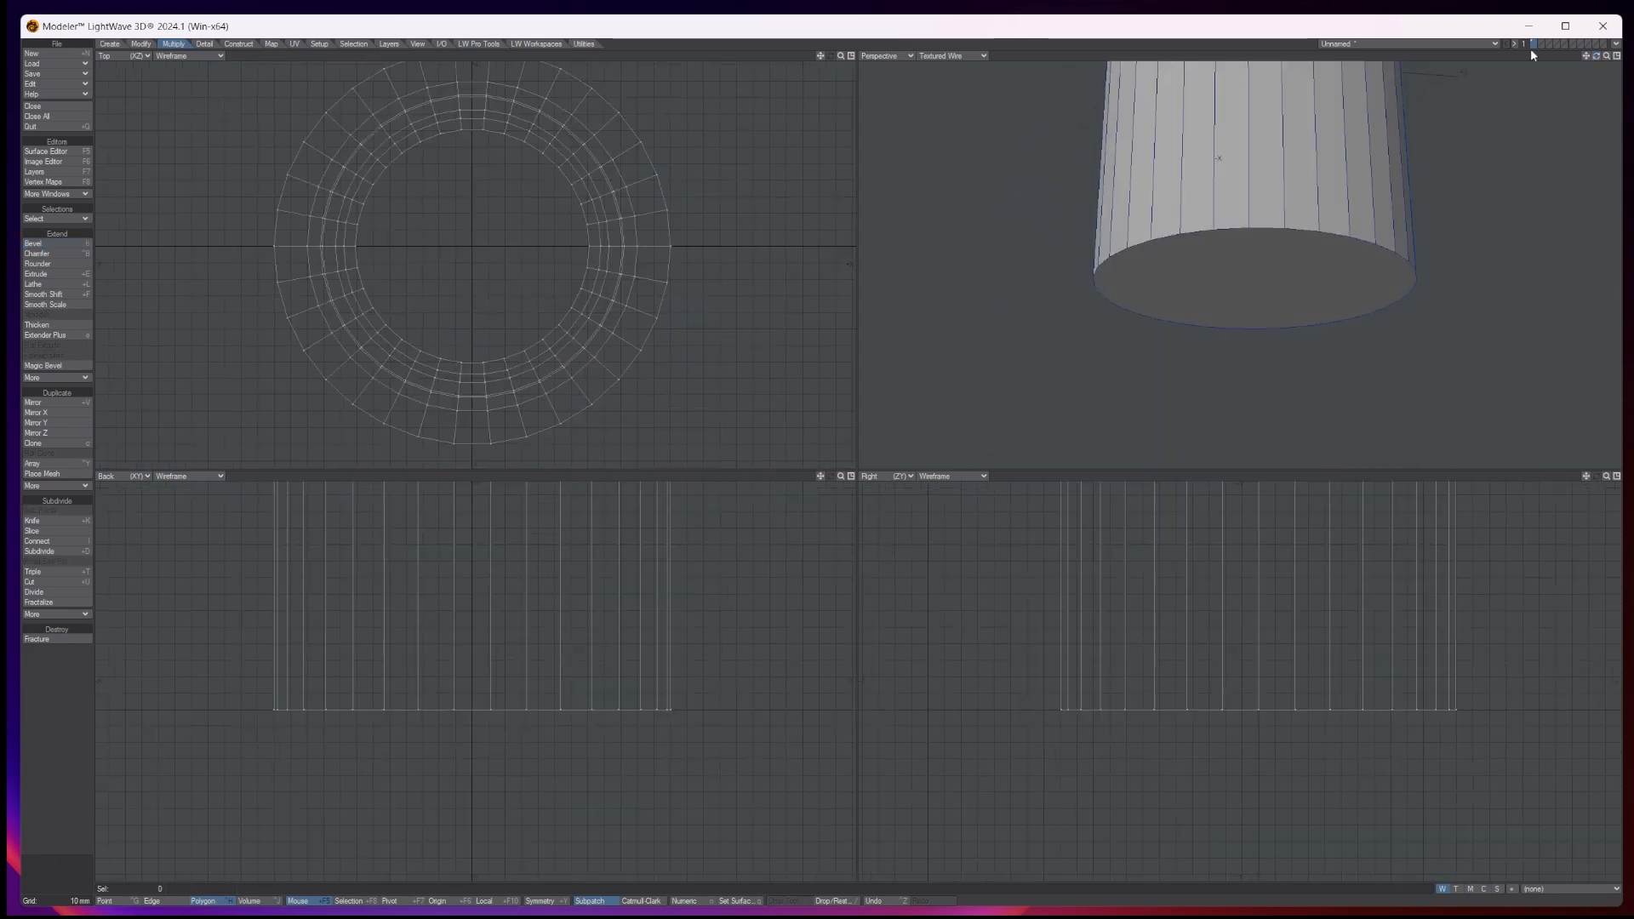
pyautogui.click(1224, 285)
pyautogui.click(38, 243)
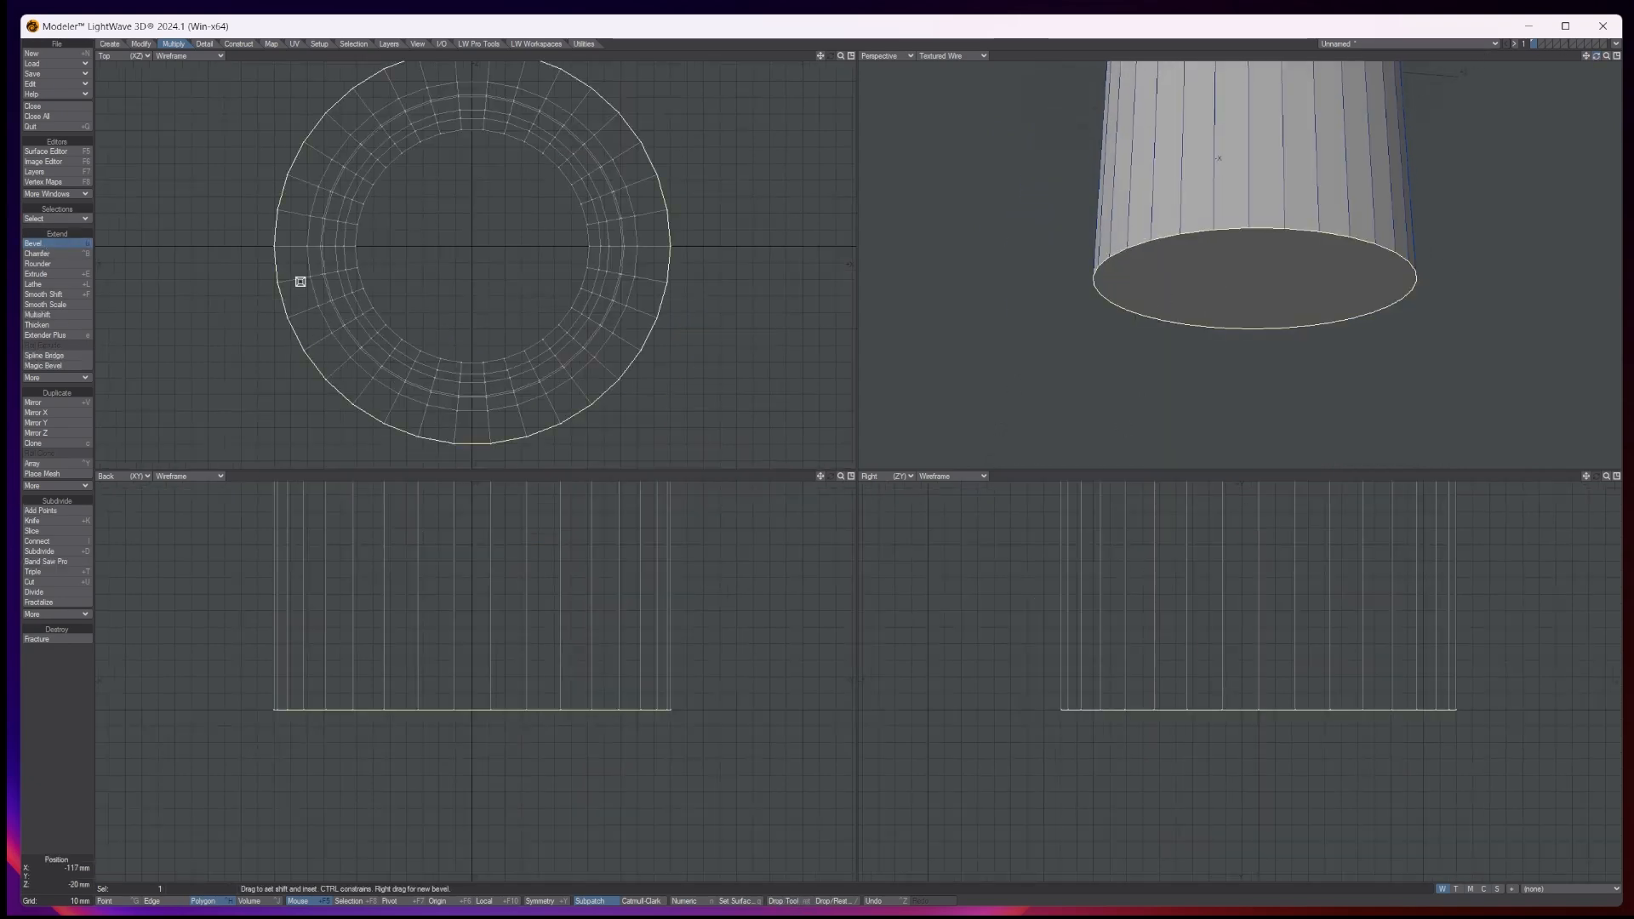
pyautogui.moveTo(1124, 590)
pyautogui.mouseDown()
pyautogui.moveTo(1098, 565)
pyautogui.moveTo(1156, 570)
pyautogui.moveTo(1120, 577)
pyautogui.mouseUp()
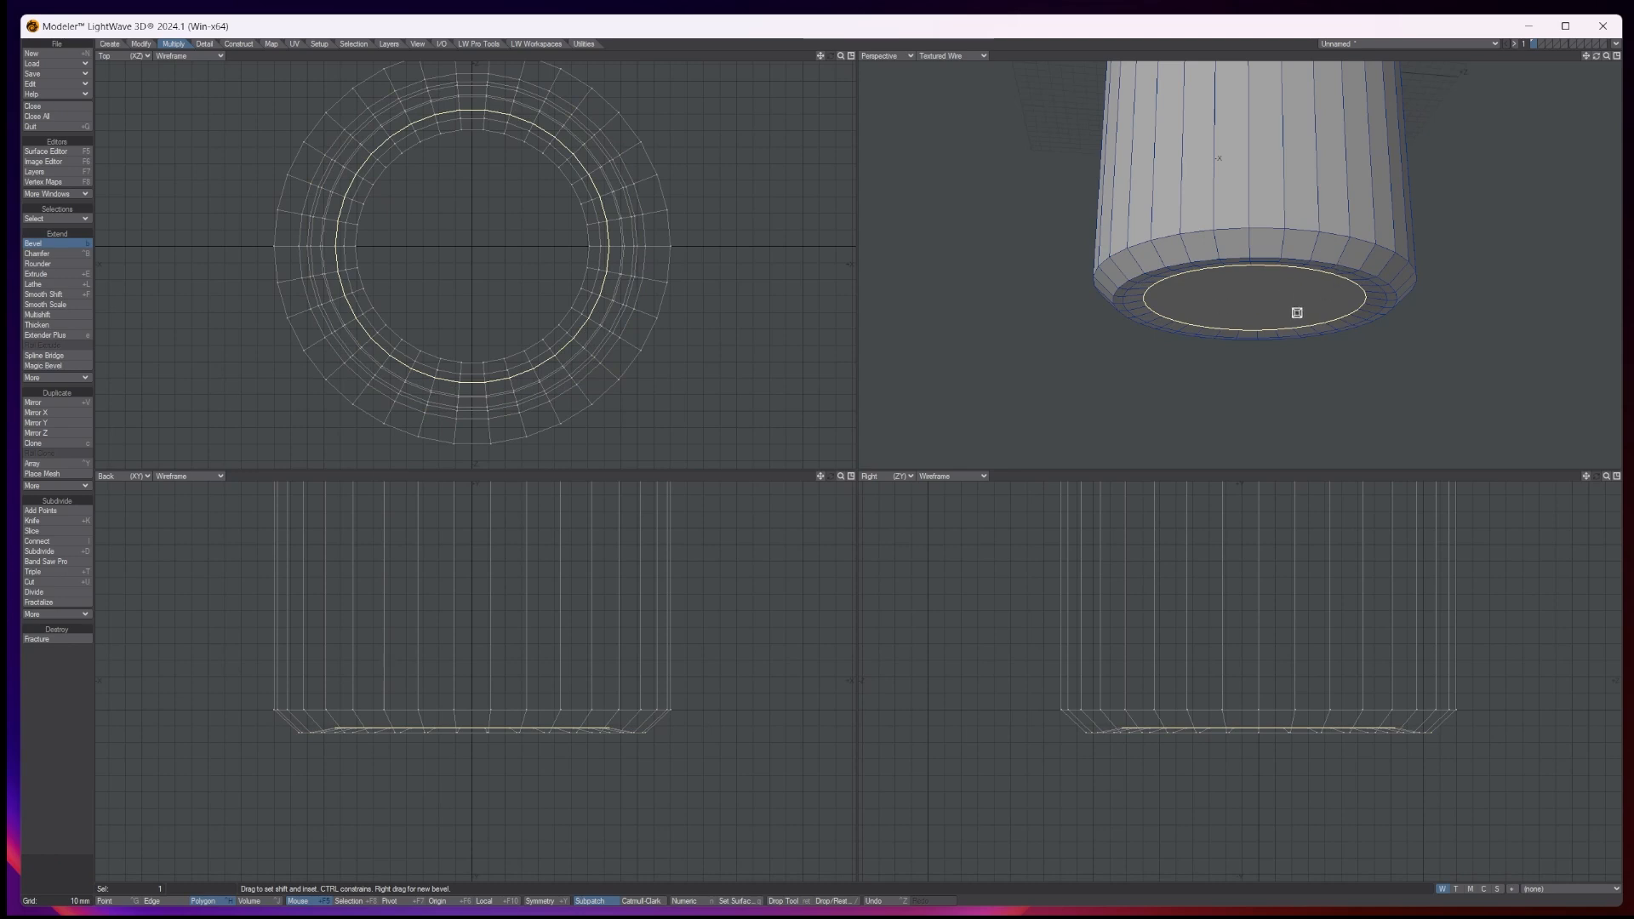
pyautogui.press('space')
pyautogui.press('/')
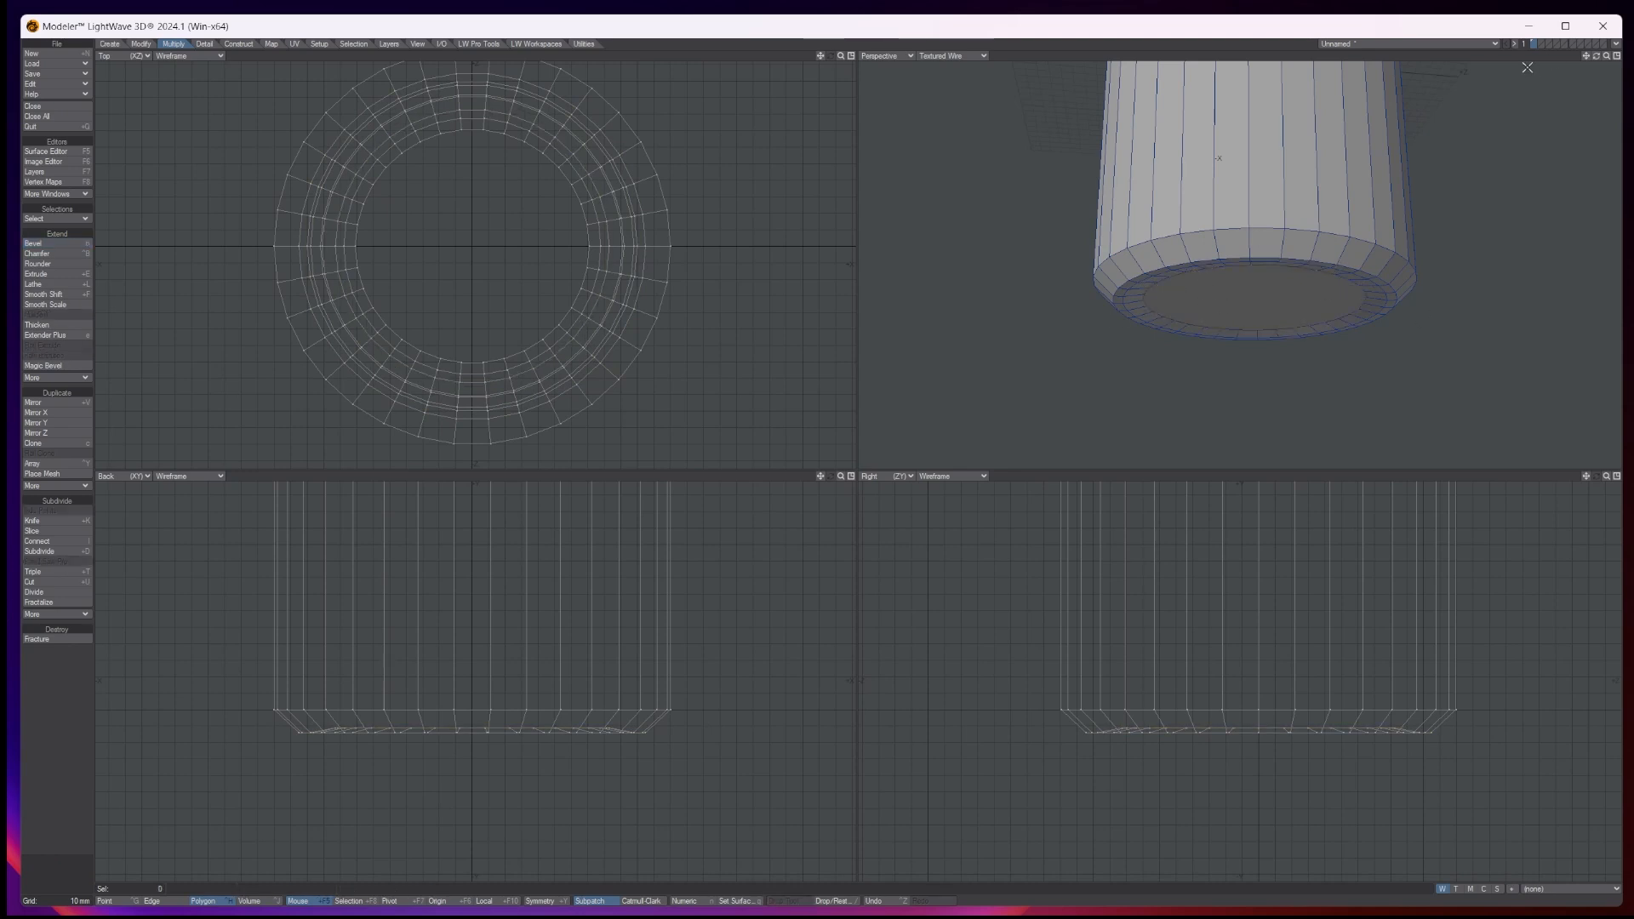
pyautogui.moveTo(1590, 60)
pyautogui.mouseDown()
pyautogui.moveTo(1559, 92)
pyautogui.moveTo(1588, 65)
pyautogui.moveTo(1574, 75)
pyautogui.mouseUp()
pyautogui.press('a')
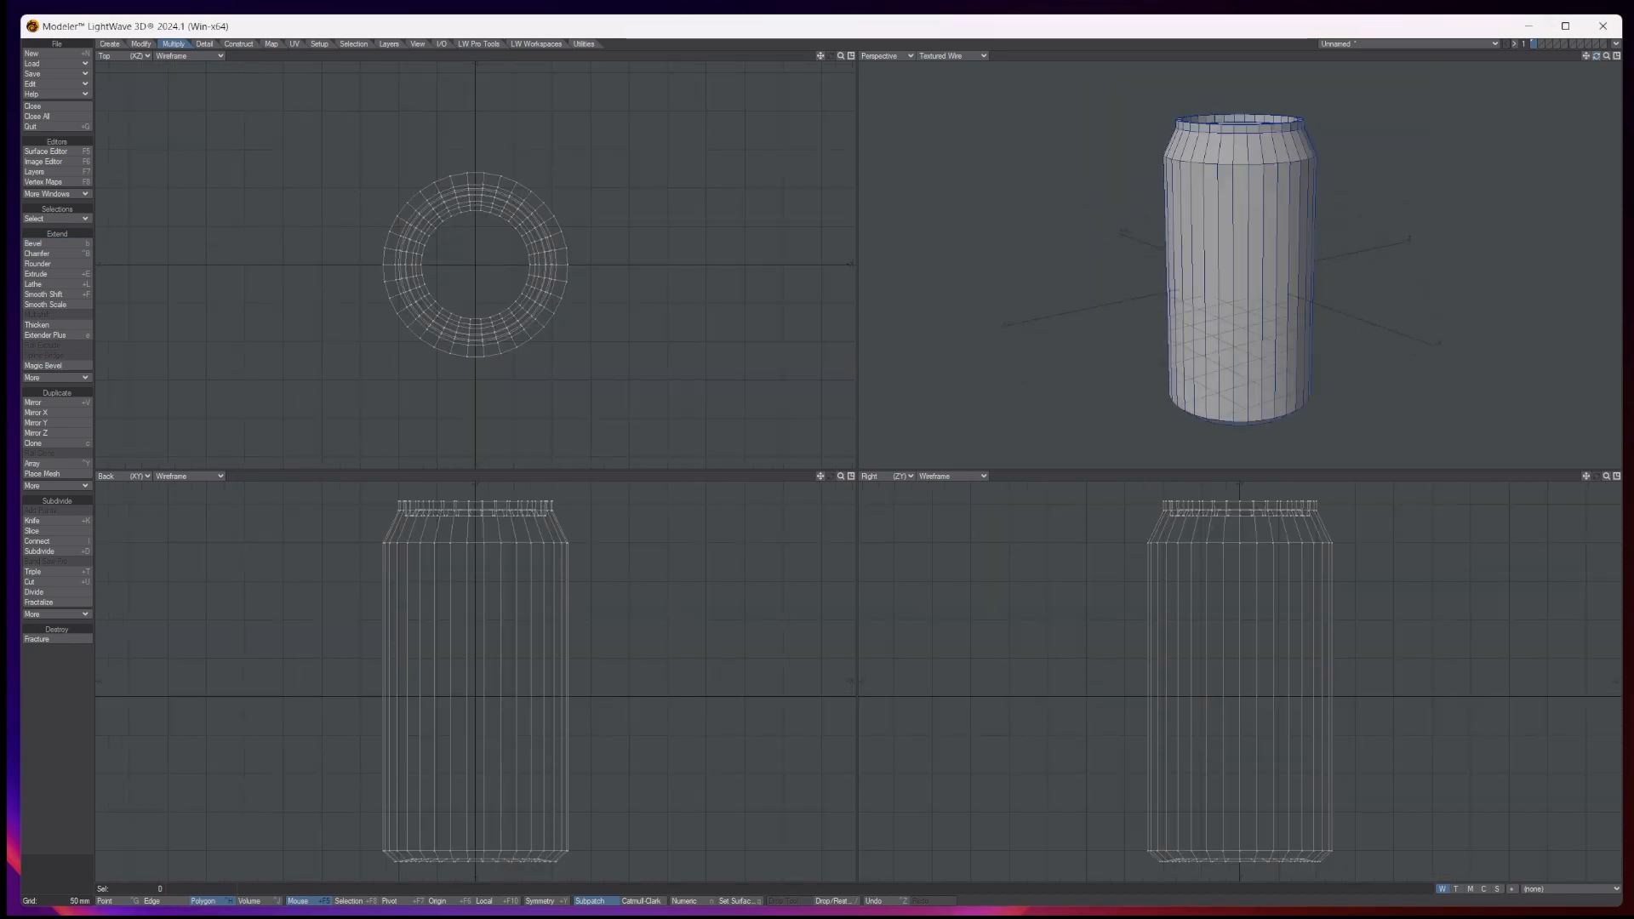
# Switch to edge selection and clear the edges already selected on the can
pyautogui.click(141, 43)
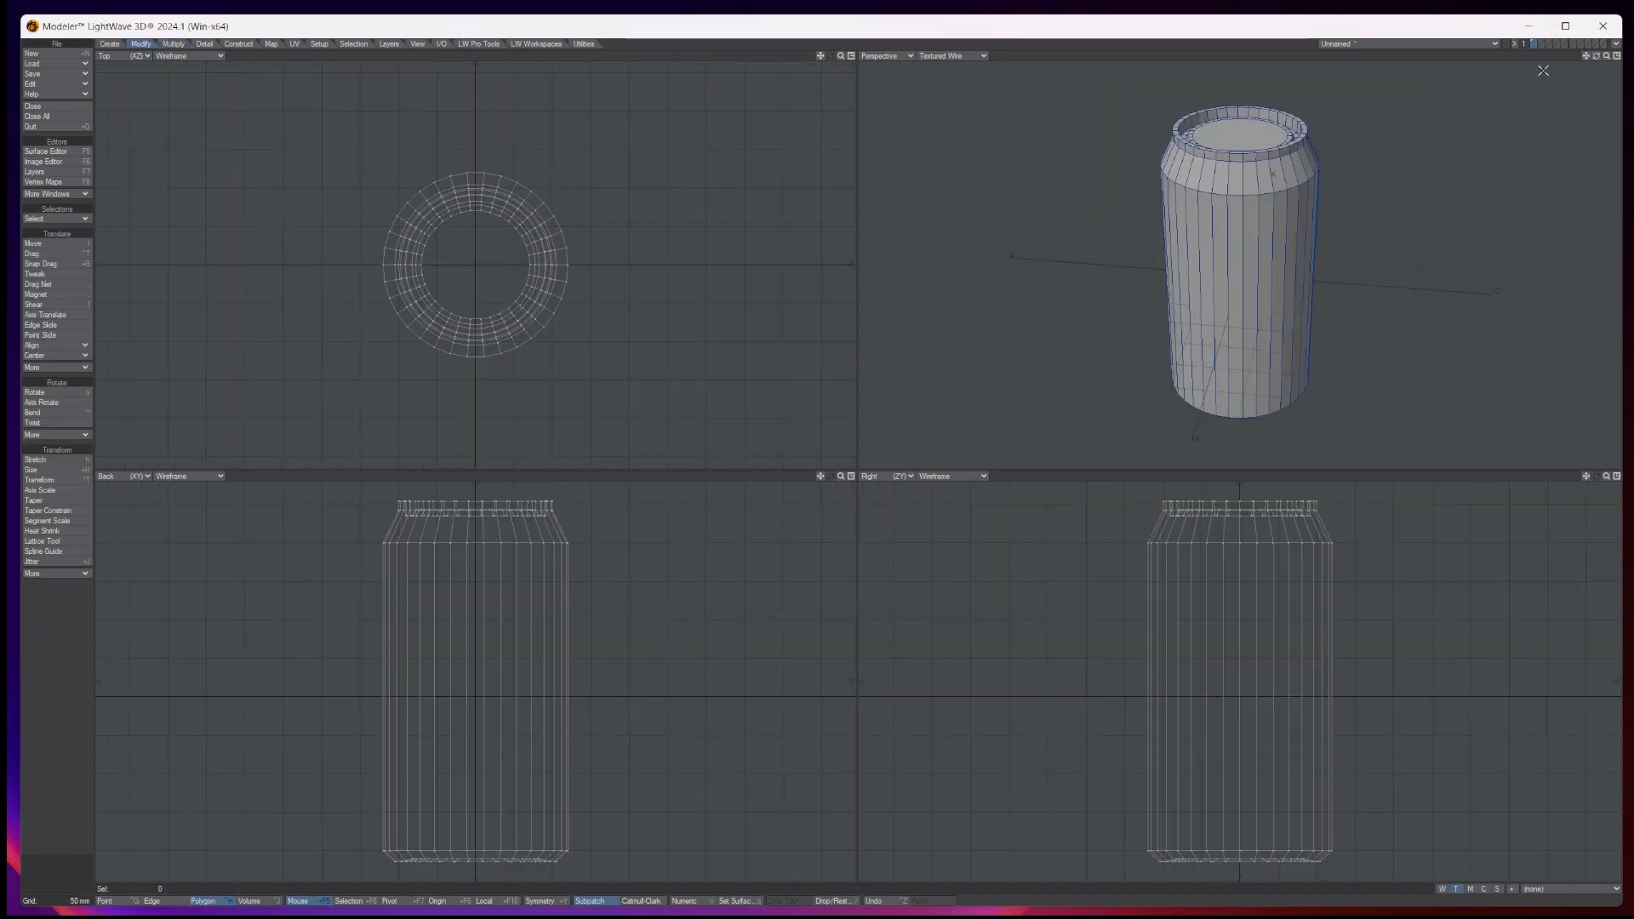
pyautogui.moveTo(1596, 55); pyautogui.dragTo(1597, 69)
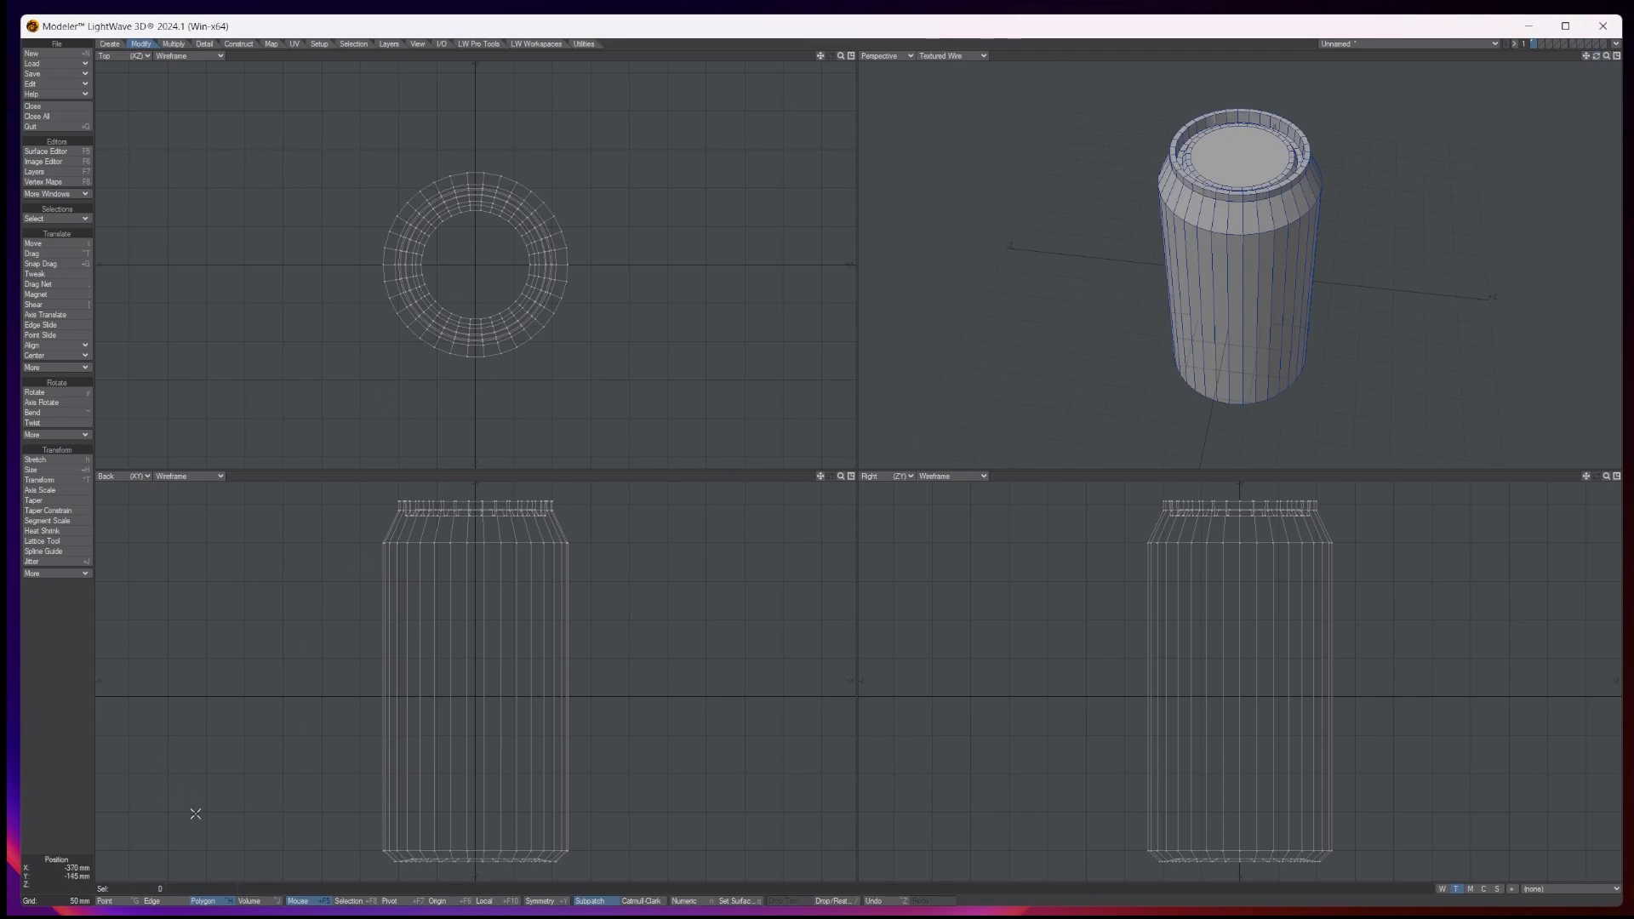
pyautogui.click(157, 902)
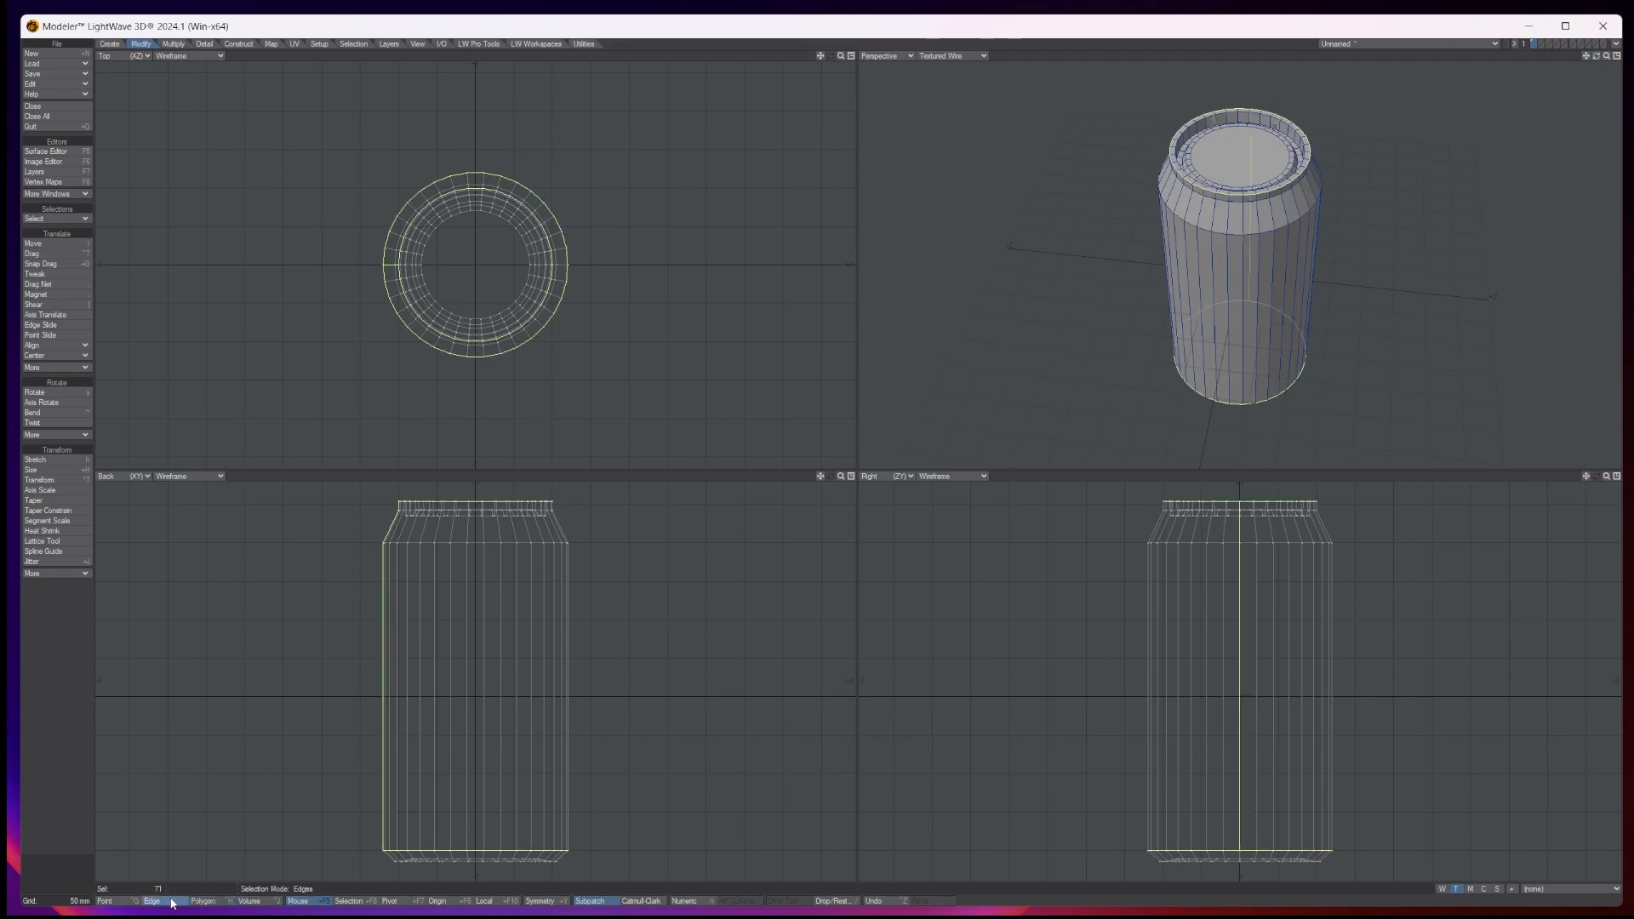
pyautogui.press('/')
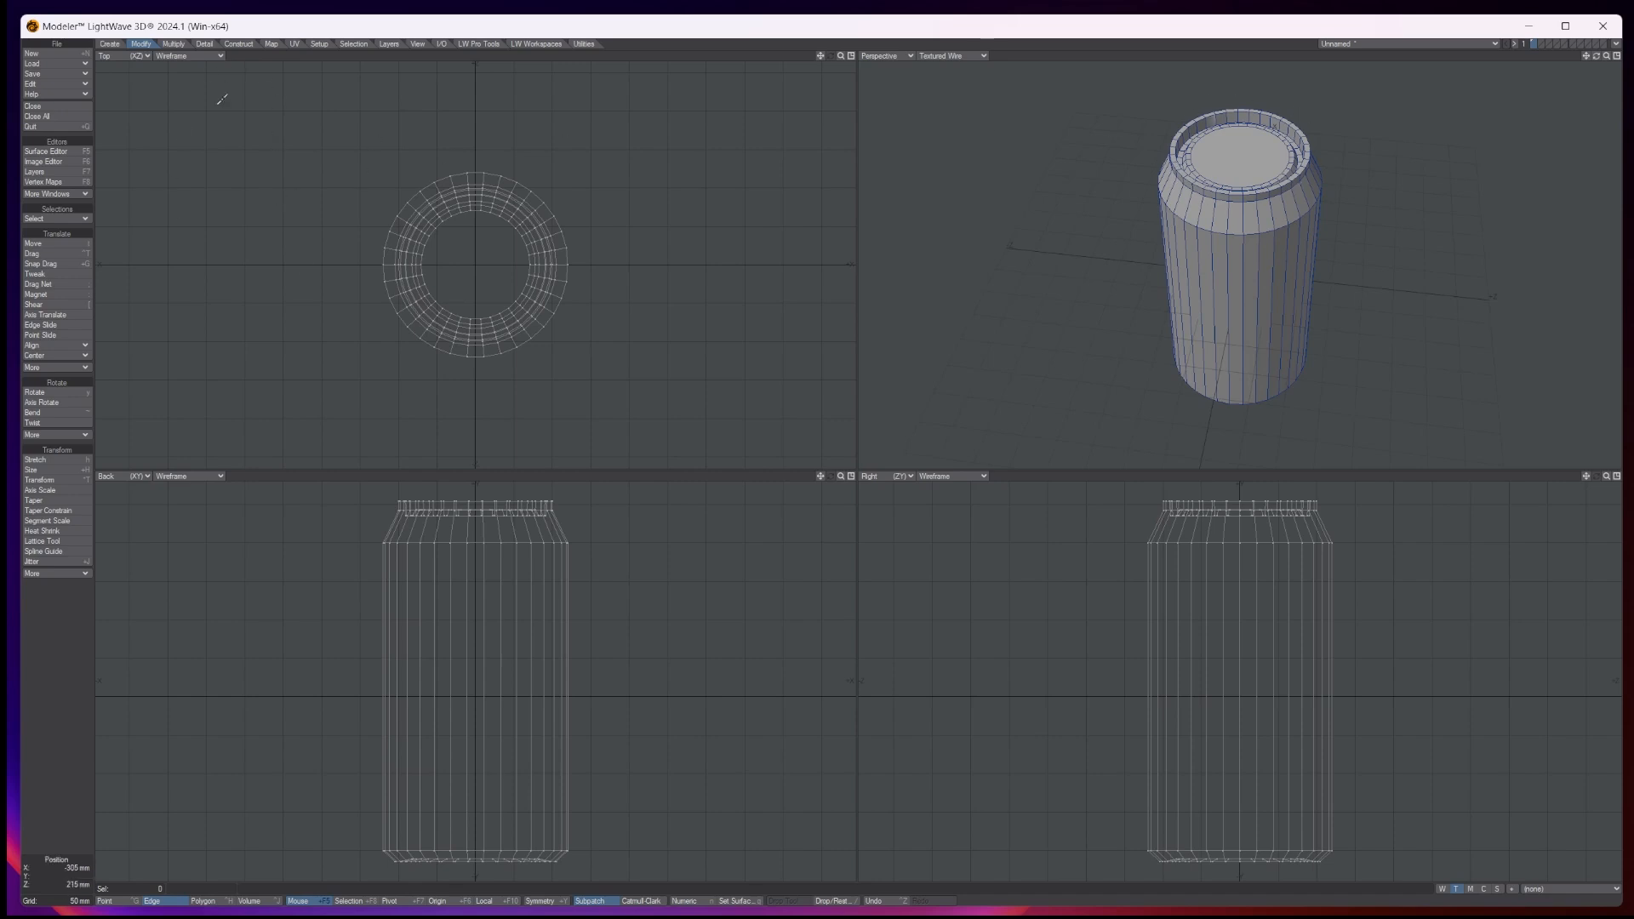
# Change the Top viewport to the UV Texture view and fit the UV square in it
pyautogui.click(121, 56)
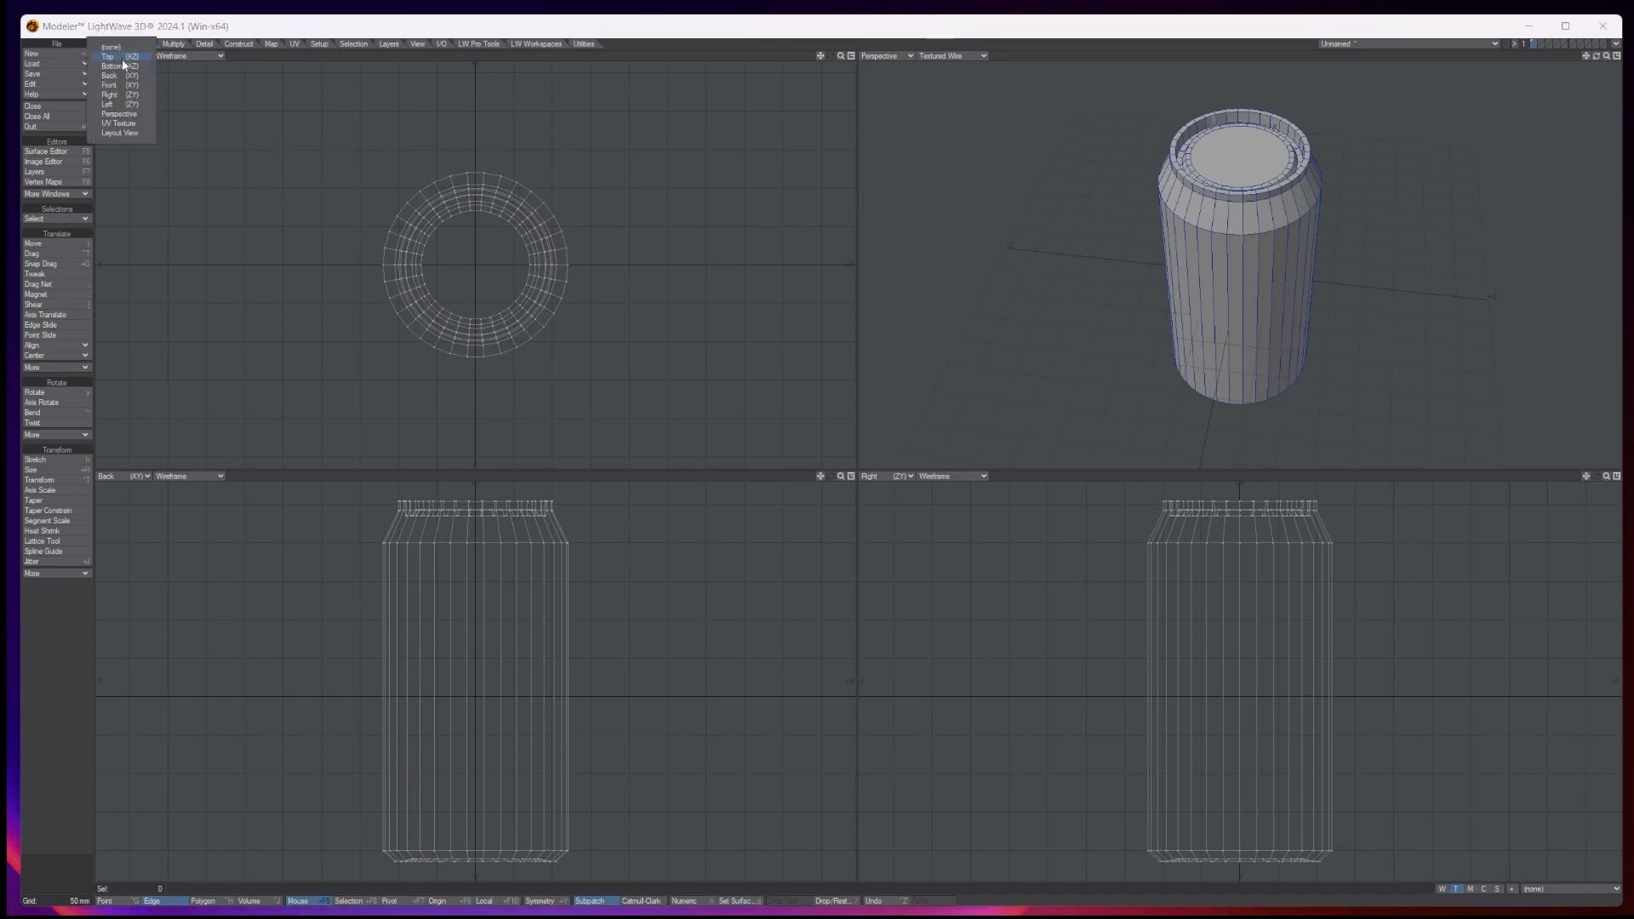
pyautogui.click(113, 124)
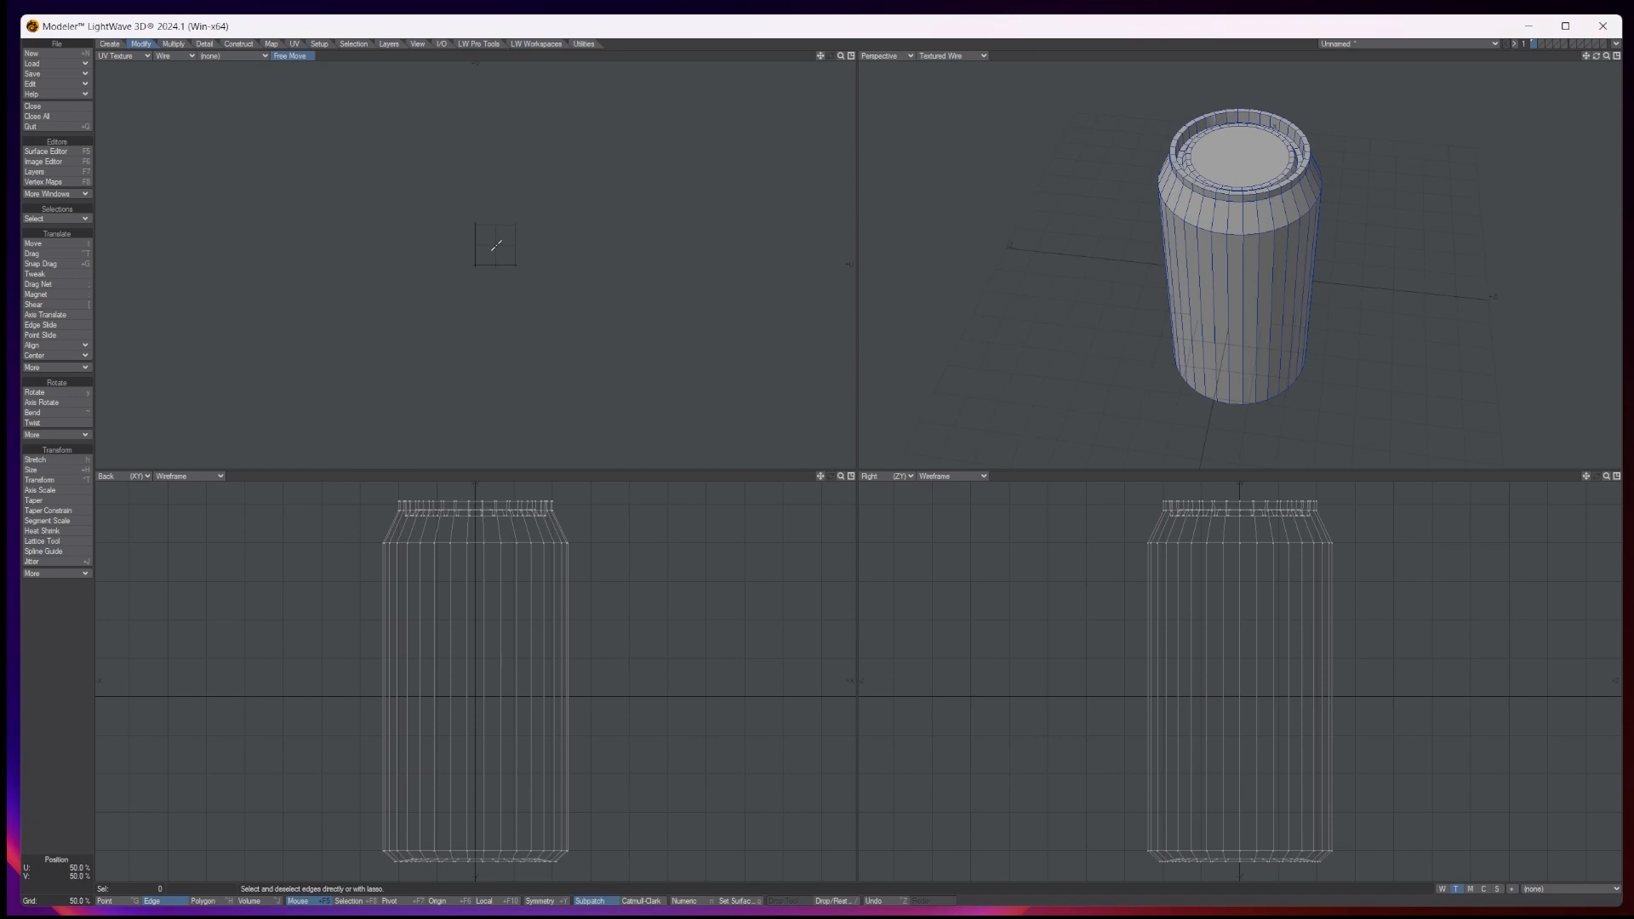
pyautogui.press('a')
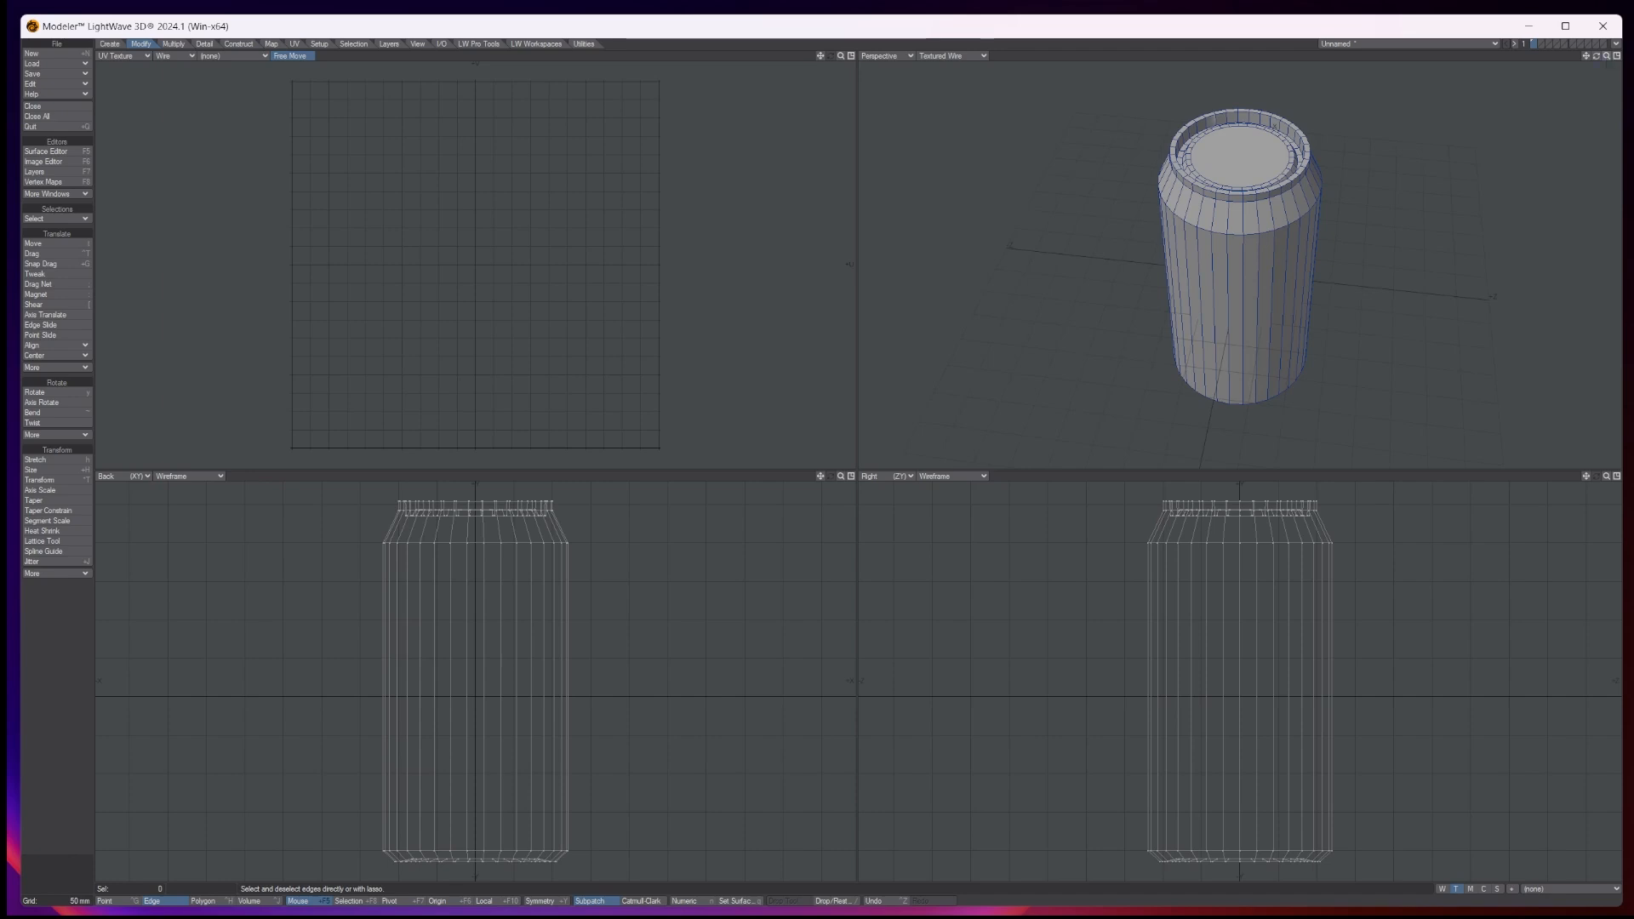
# Select the complete edge loop around the can directly beneath the rim, where it meets the shoulder
pyautogui.moveTo(1606, 56); pyautogui.dragTo(1526, 92)
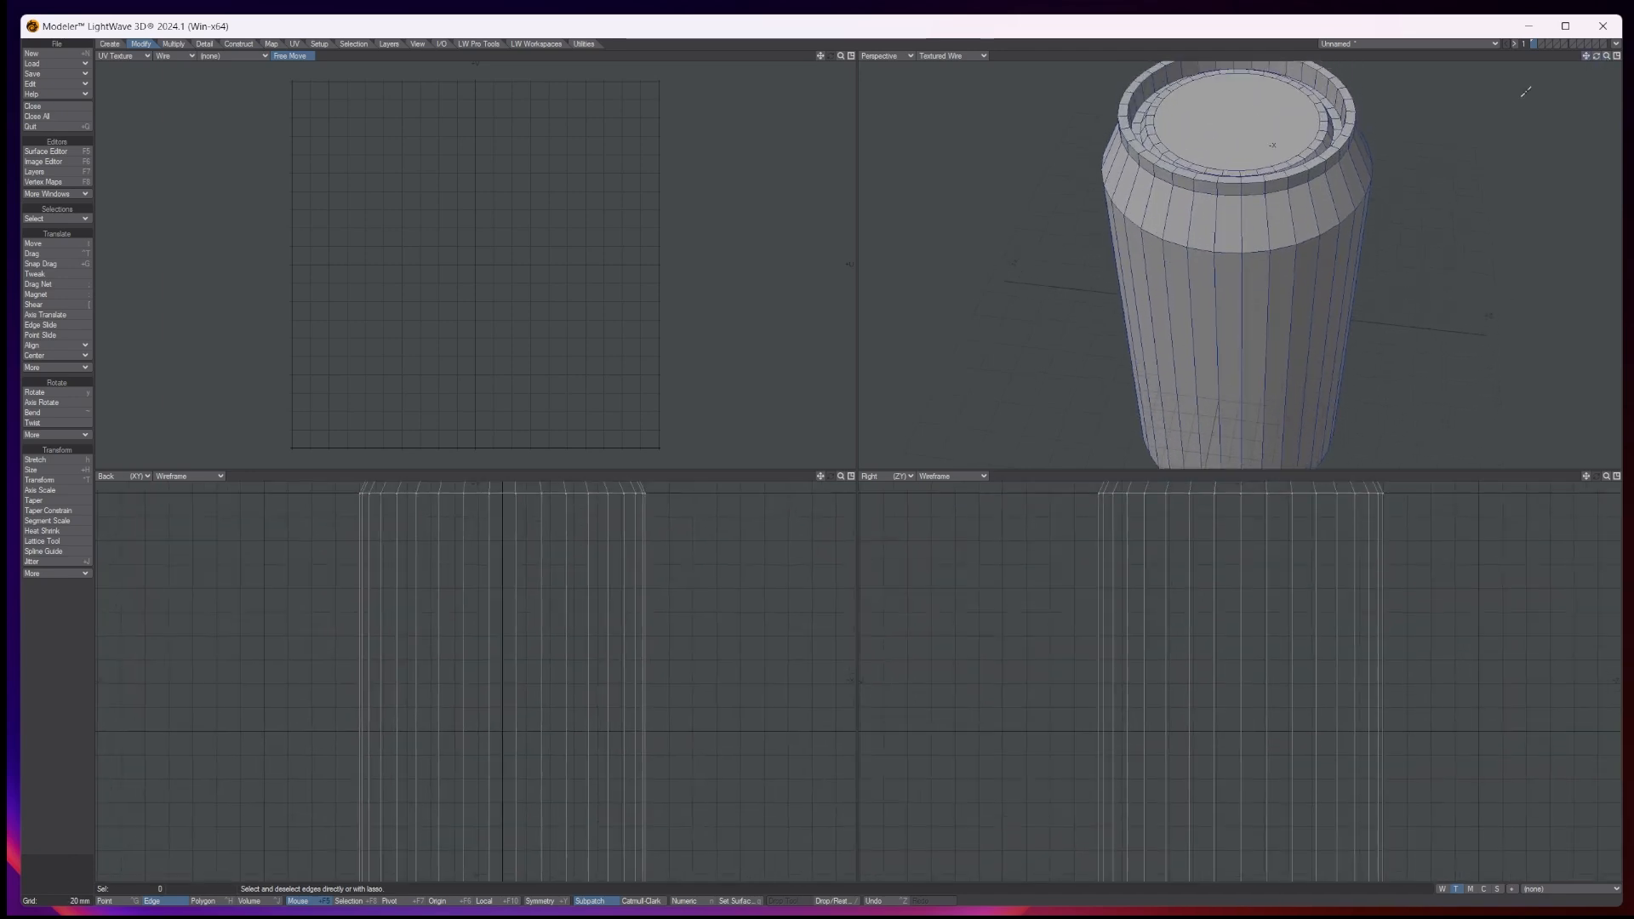
pyautogui.click(1256, 194)
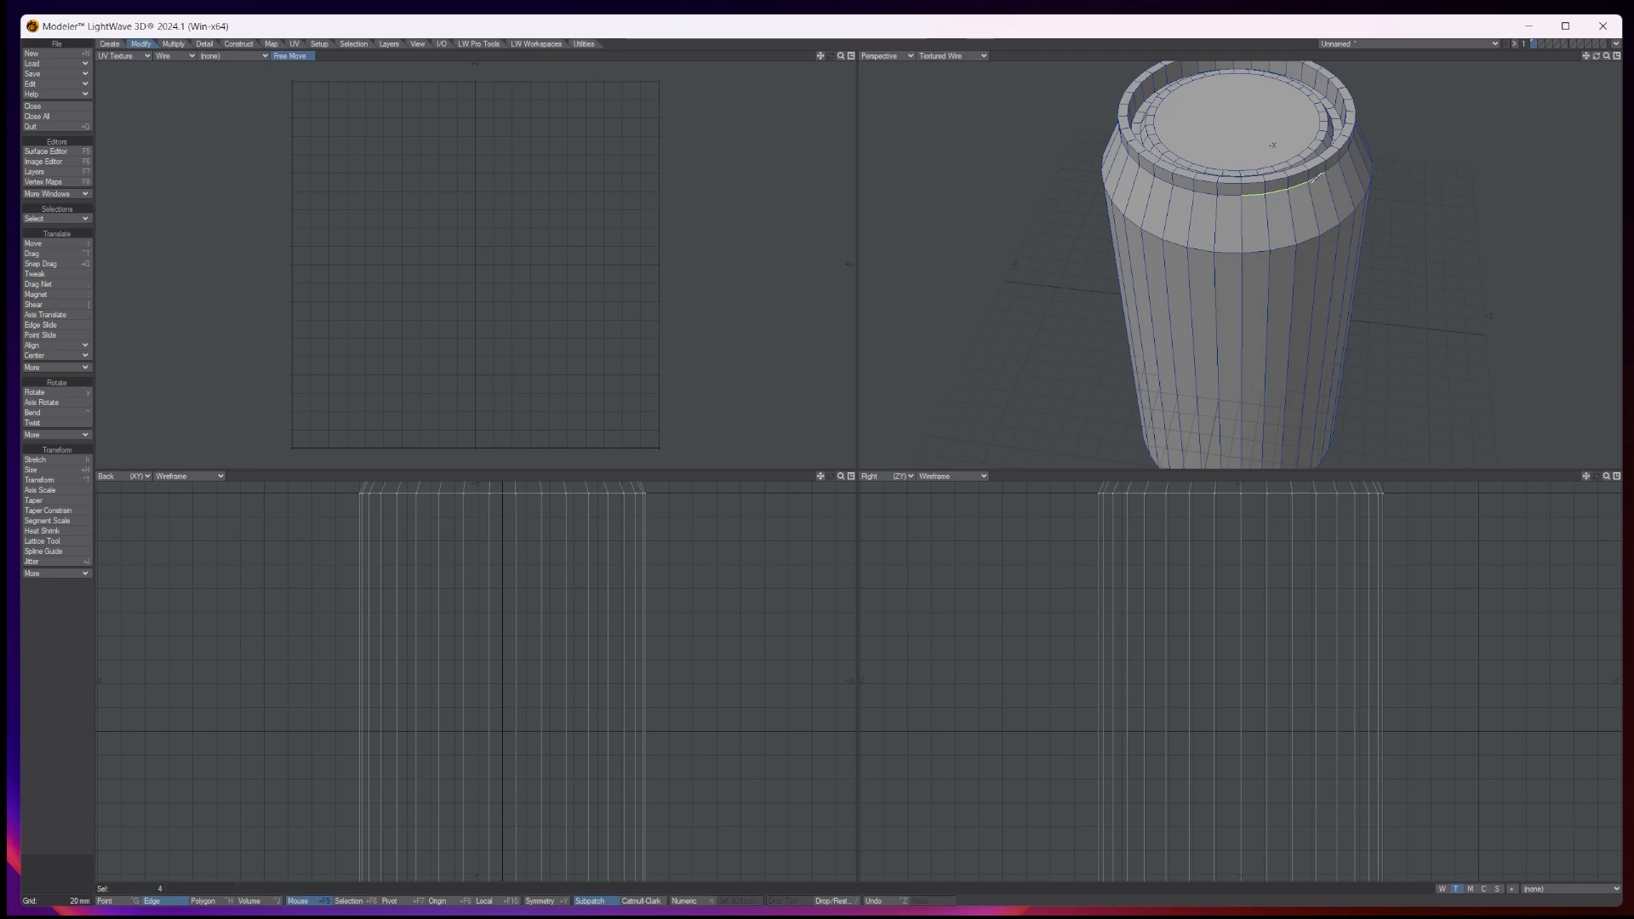
pyautogui.click(1311, 181)
pyautogui.click(56, 218)
pyautogui.click(51, 240)
pyautogui.press('a')
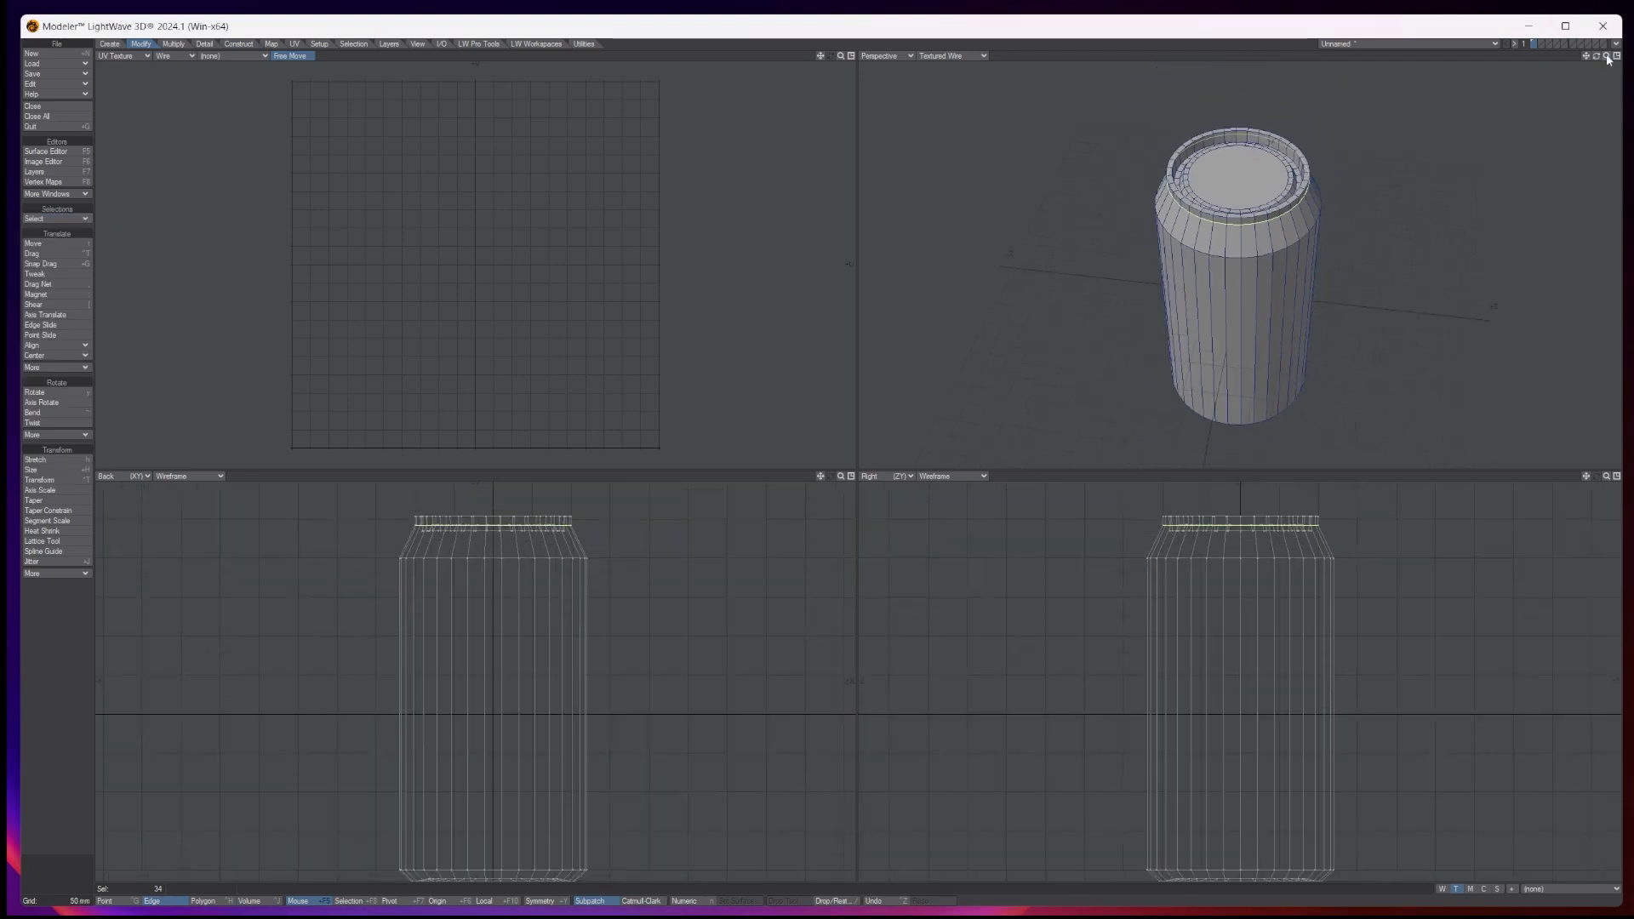
# Add one vertical line of edges down the shoulder and body to the selection as a side seam
pyautogui.moveTo(1597, 55); pyautogui.dragTo(1618, 34)
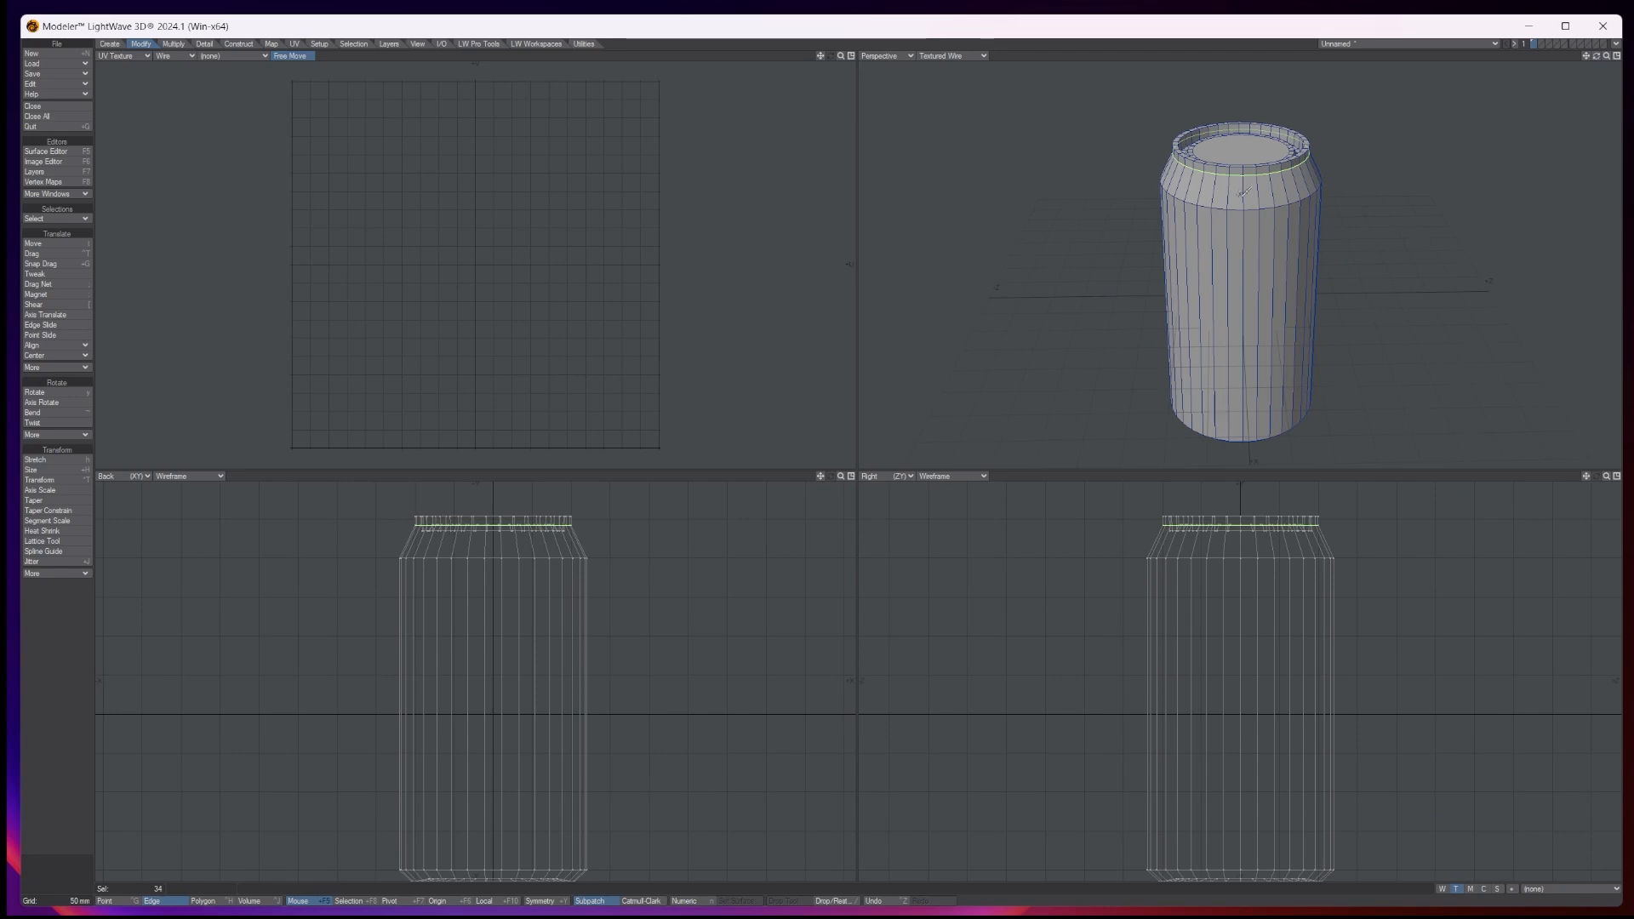
pyautogui.click(1242, 192)
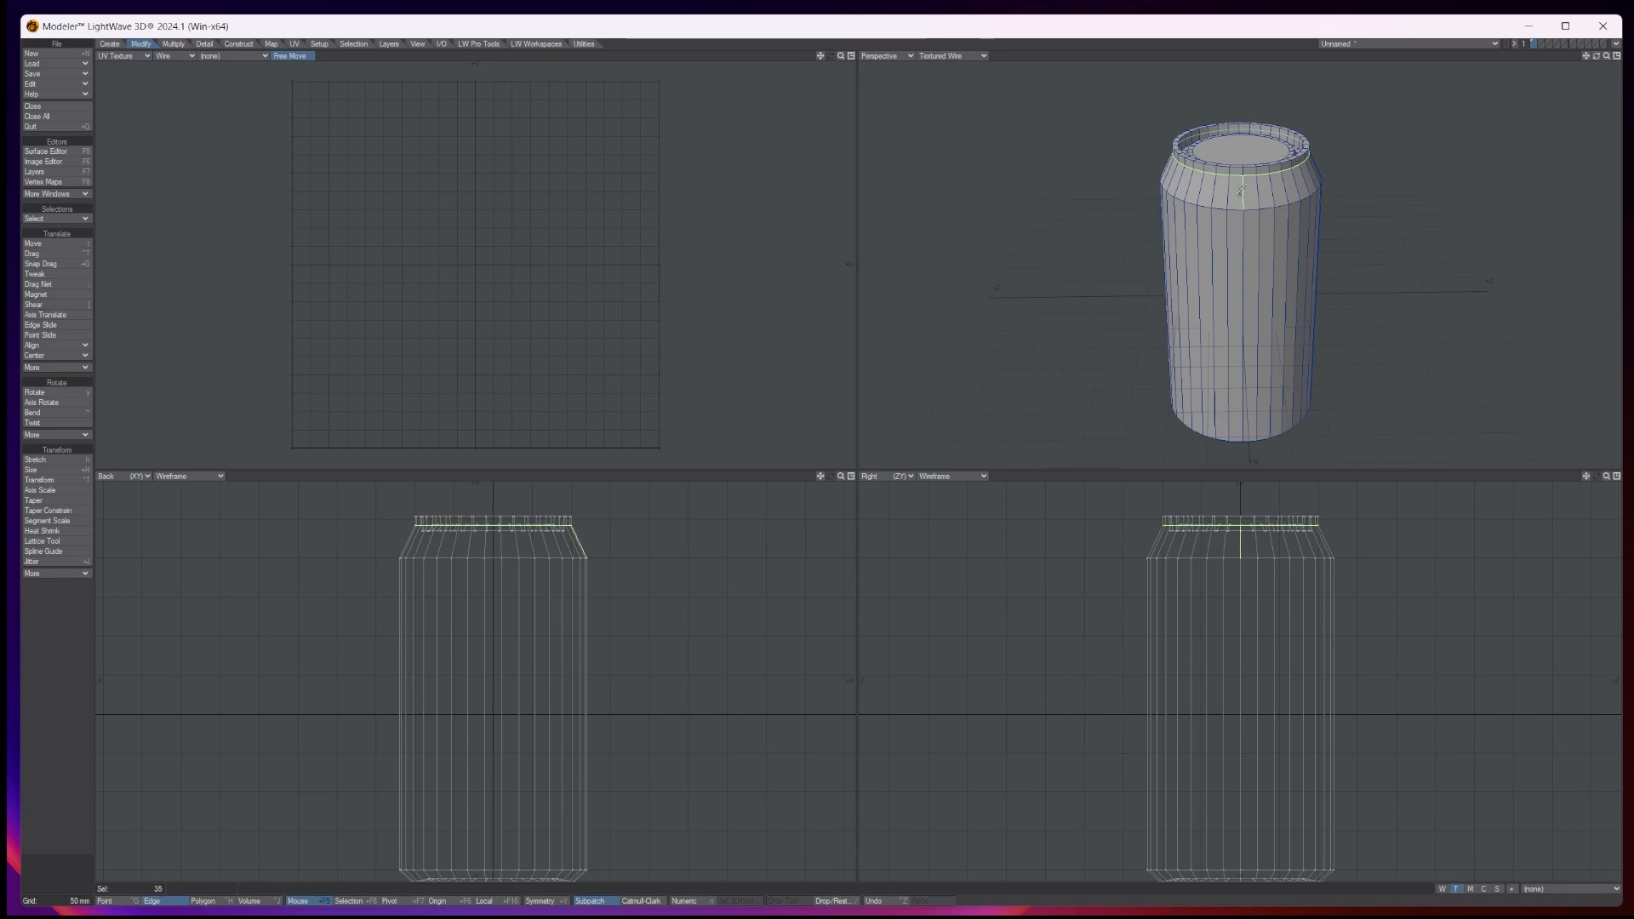
pyautogui.click(1238, 261)
# Extend the seam selection with the full edge loop around the lower end of the can's body
pyautogui.moveTo(1597, 55); pyautogui.dragTo(1452, 139)
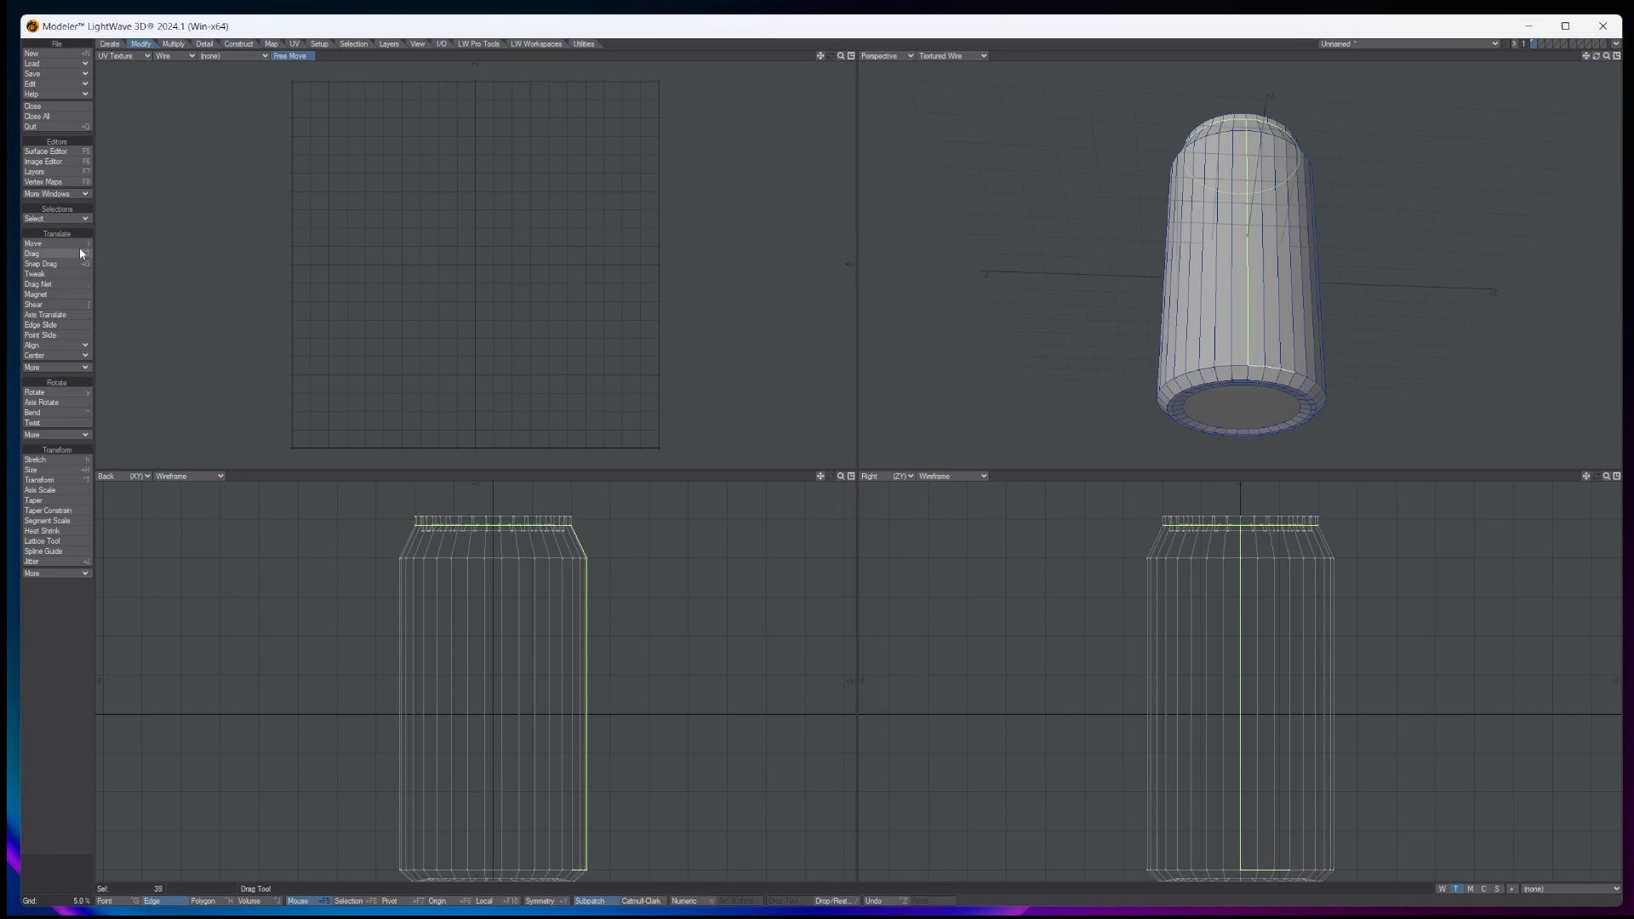
pyautogui.click(58, 218)
pyautogui.click(1179, 398)
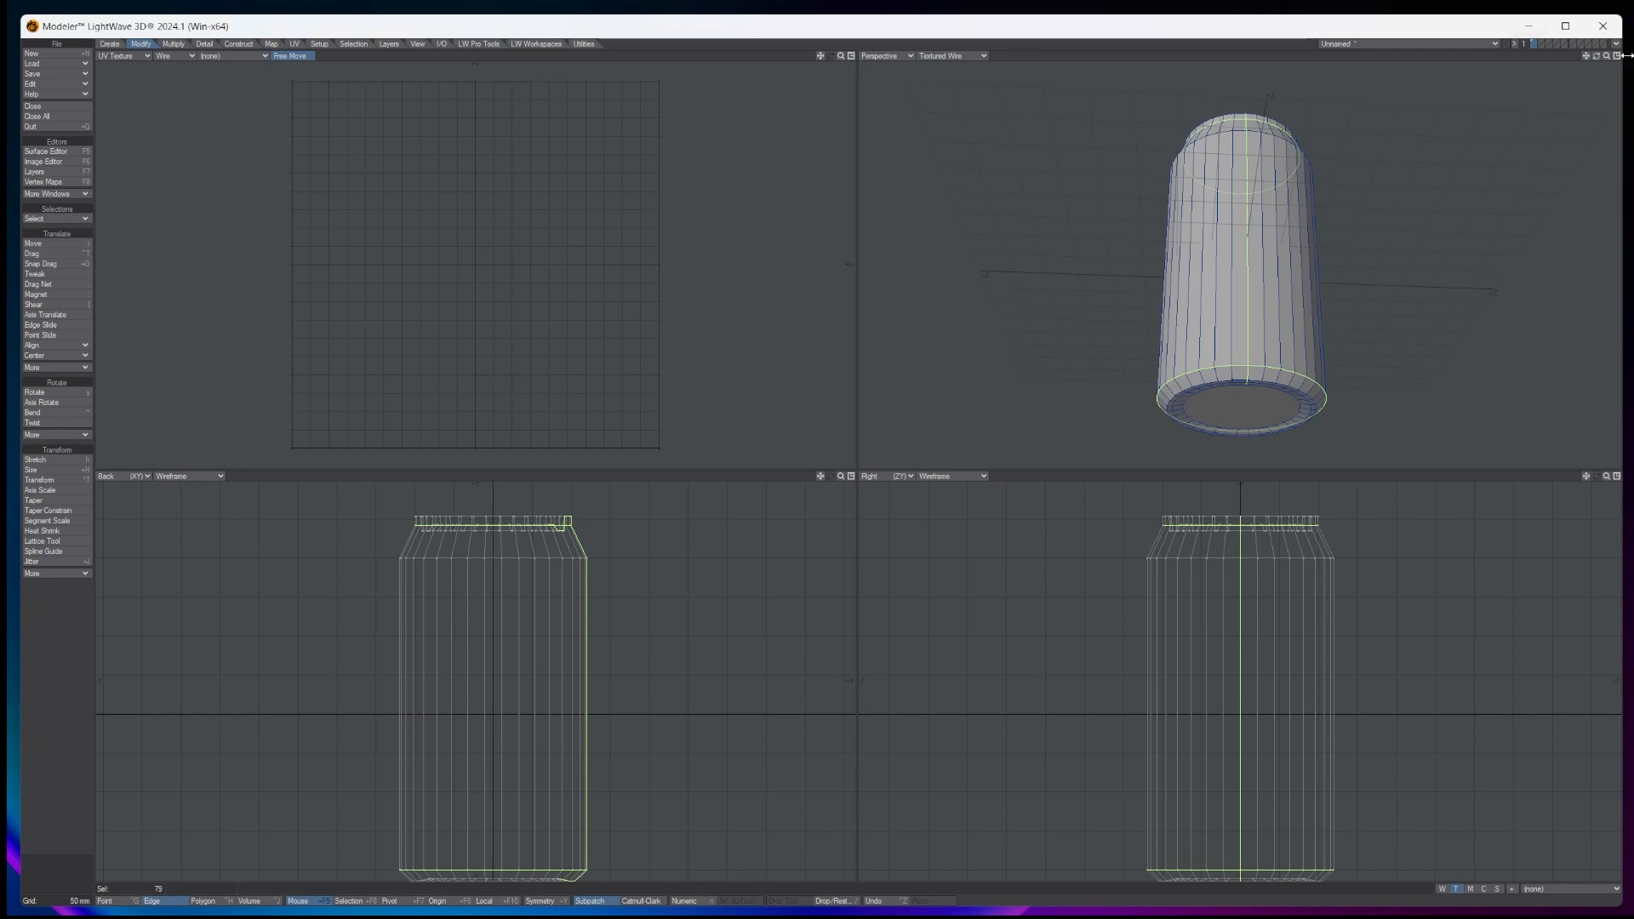
# Remove the stray edges crossing the base and rim from the selection, keeping only the two loops and the side seam
pyautogui.moveTo(1587, 57); pyautogui.dragTo(1516, 111)
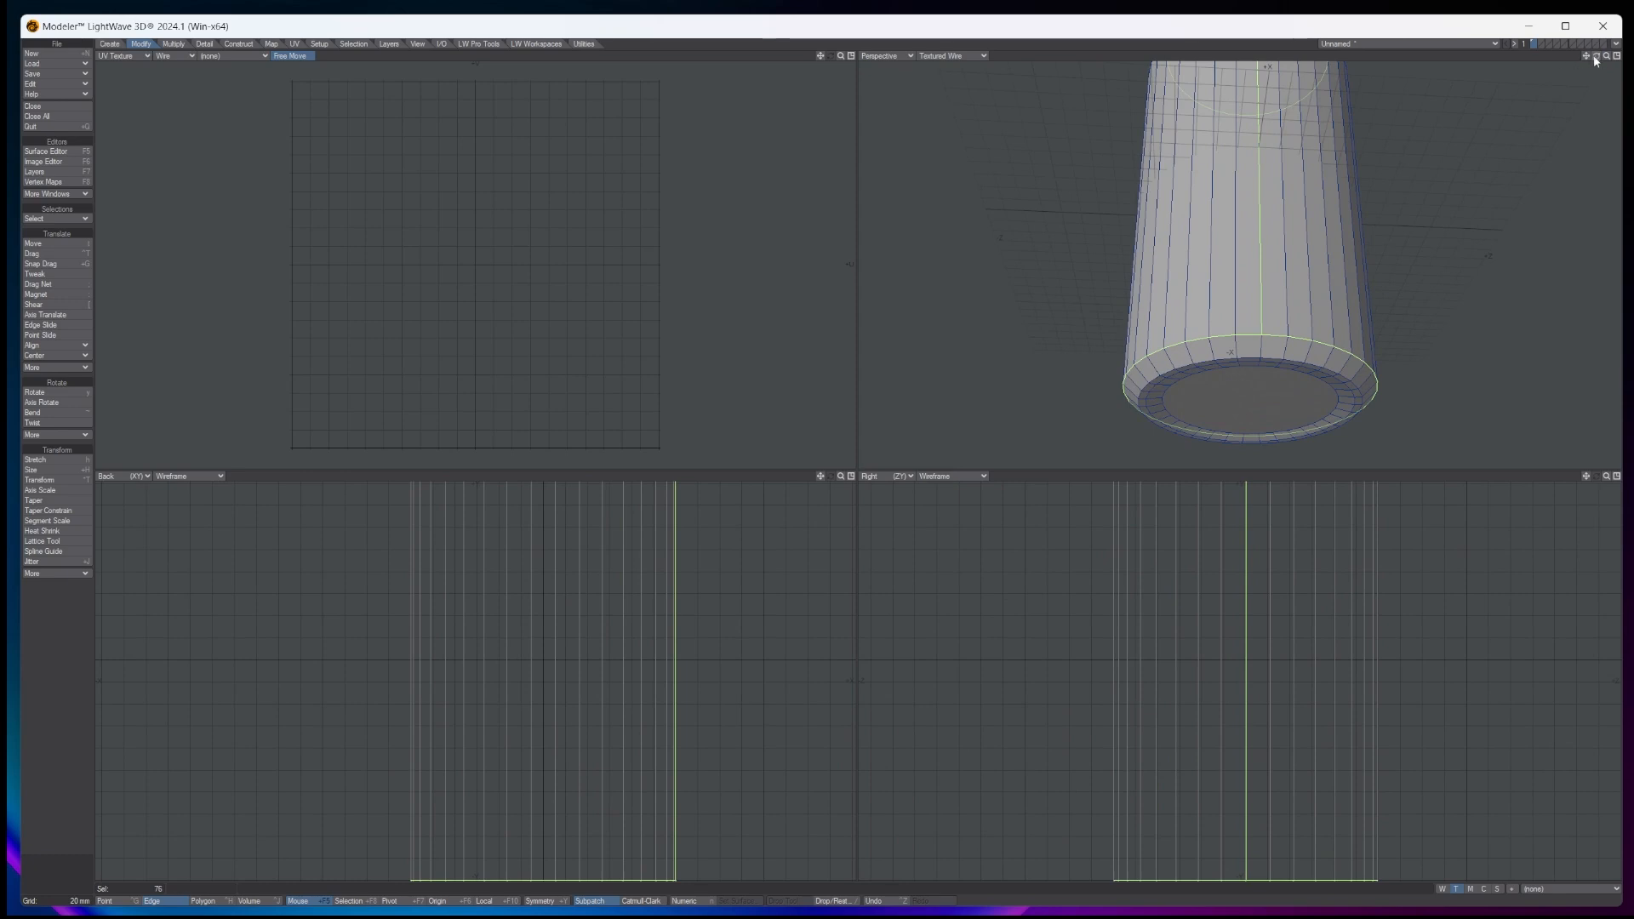
pyautogui.moveTo(1596, 60)
pyautogui.mouseDown()
pyautogui.moveTo(1597, 81)
pyautogui.moveTo(1598, 55)
pyautogui.moveTo(1574, 72)
pyautogui.mouseUp()
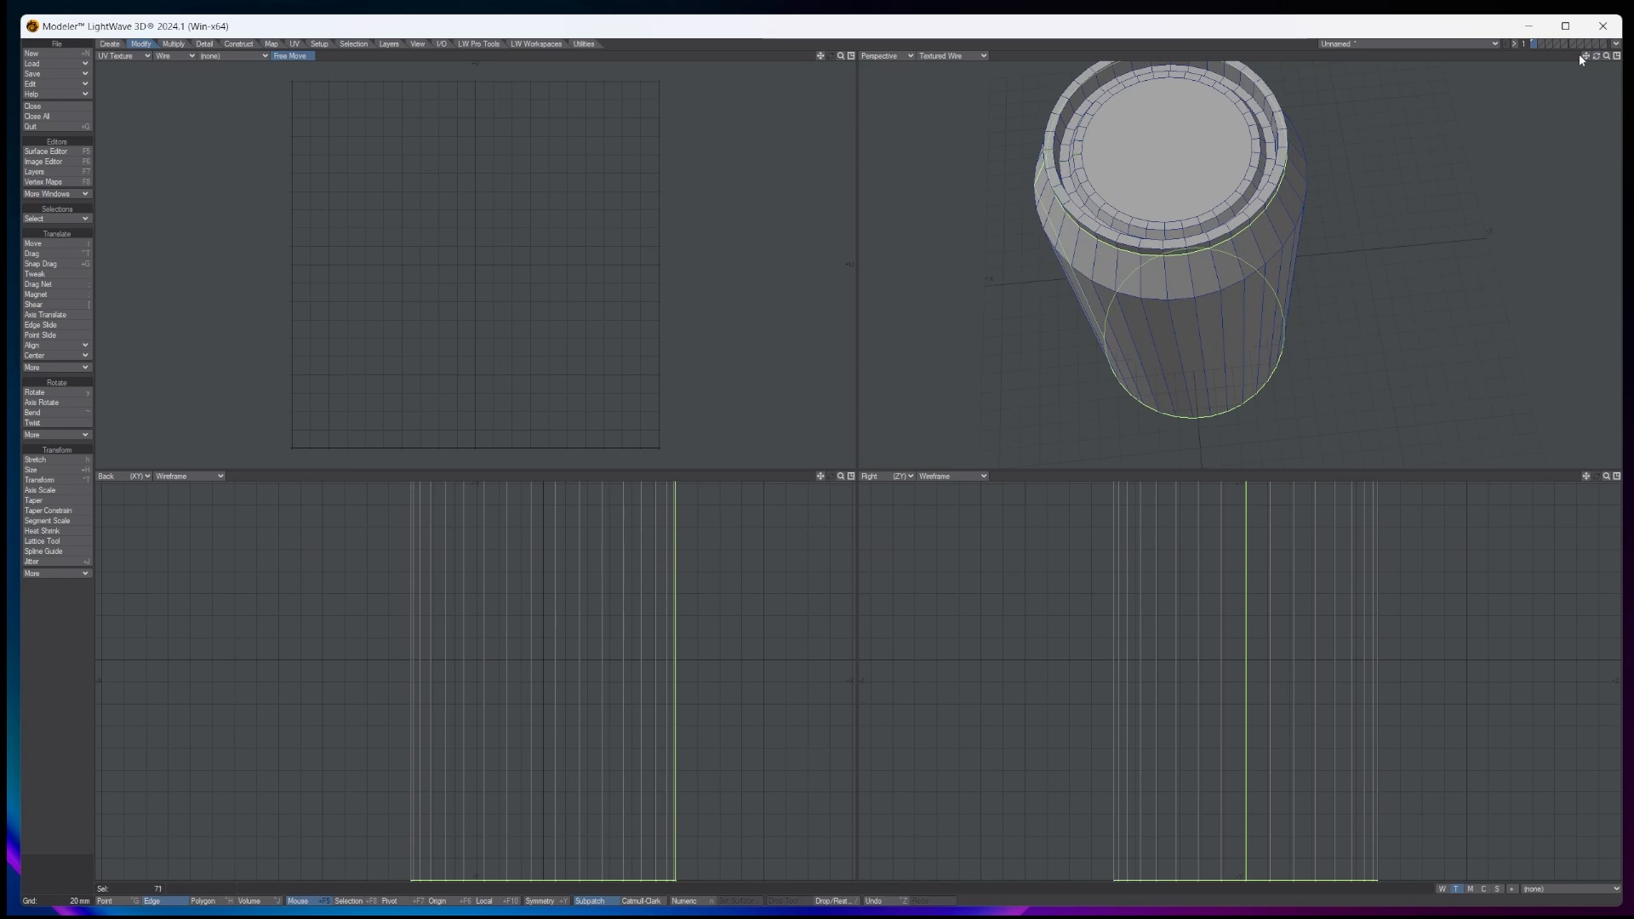
pyautogui.press('a')
pyautogui.moveTo(1597, 56); pyautogui.dragTo(1597, 83)
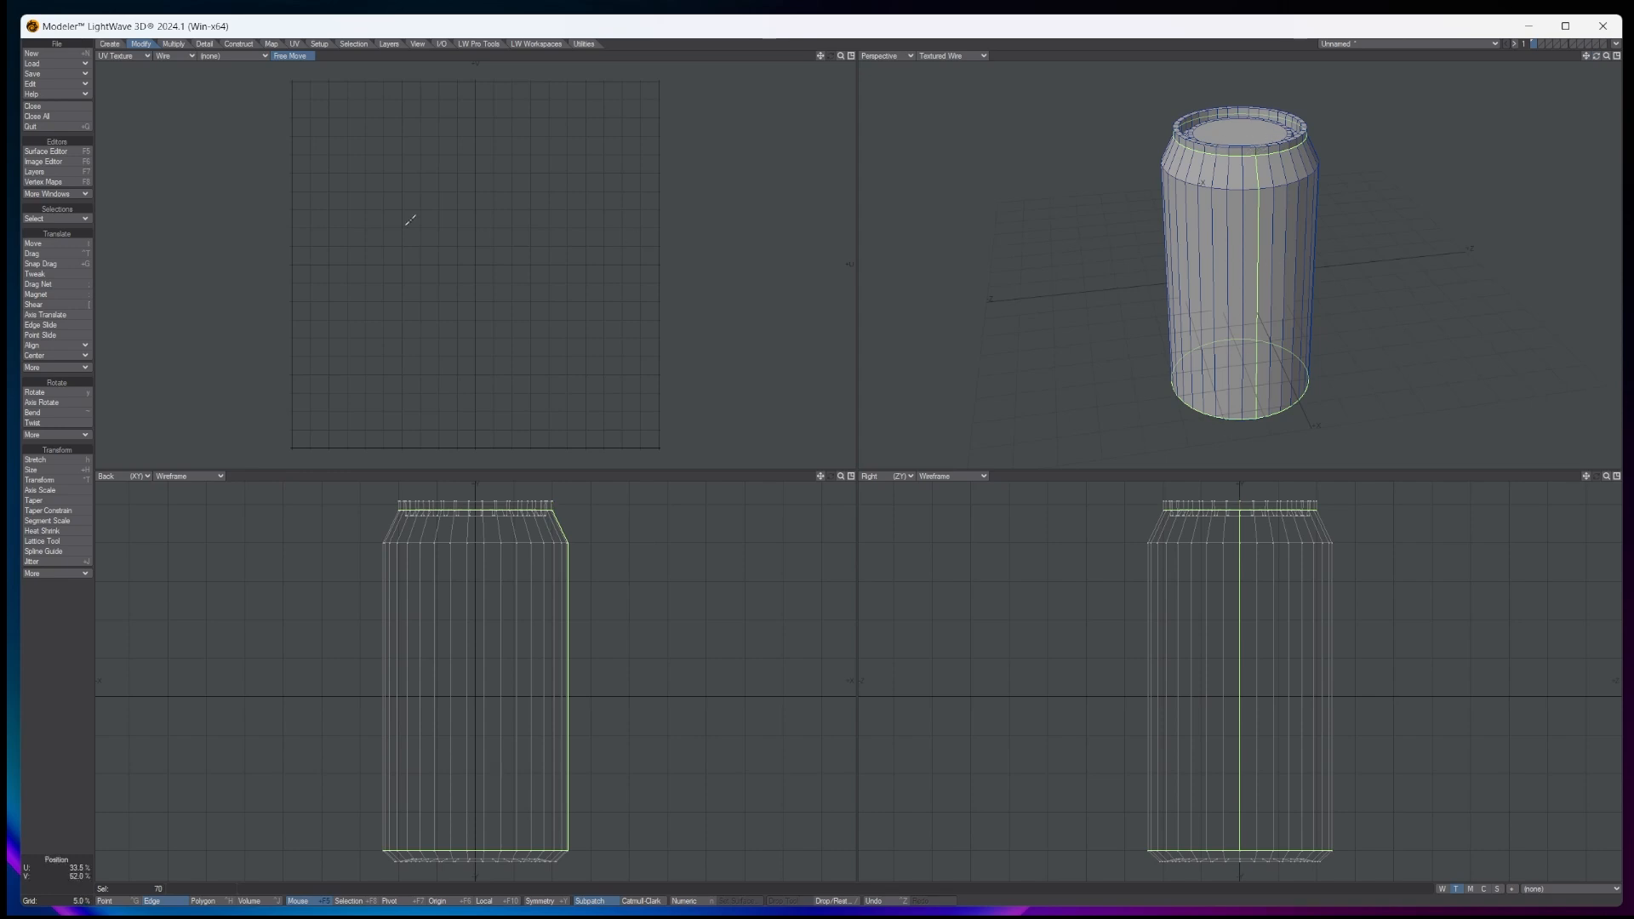
# Unwrap the can along the selected seams with ABF UV Unwrap, and switch to polygon selection
pyautogui.click(294, 44)
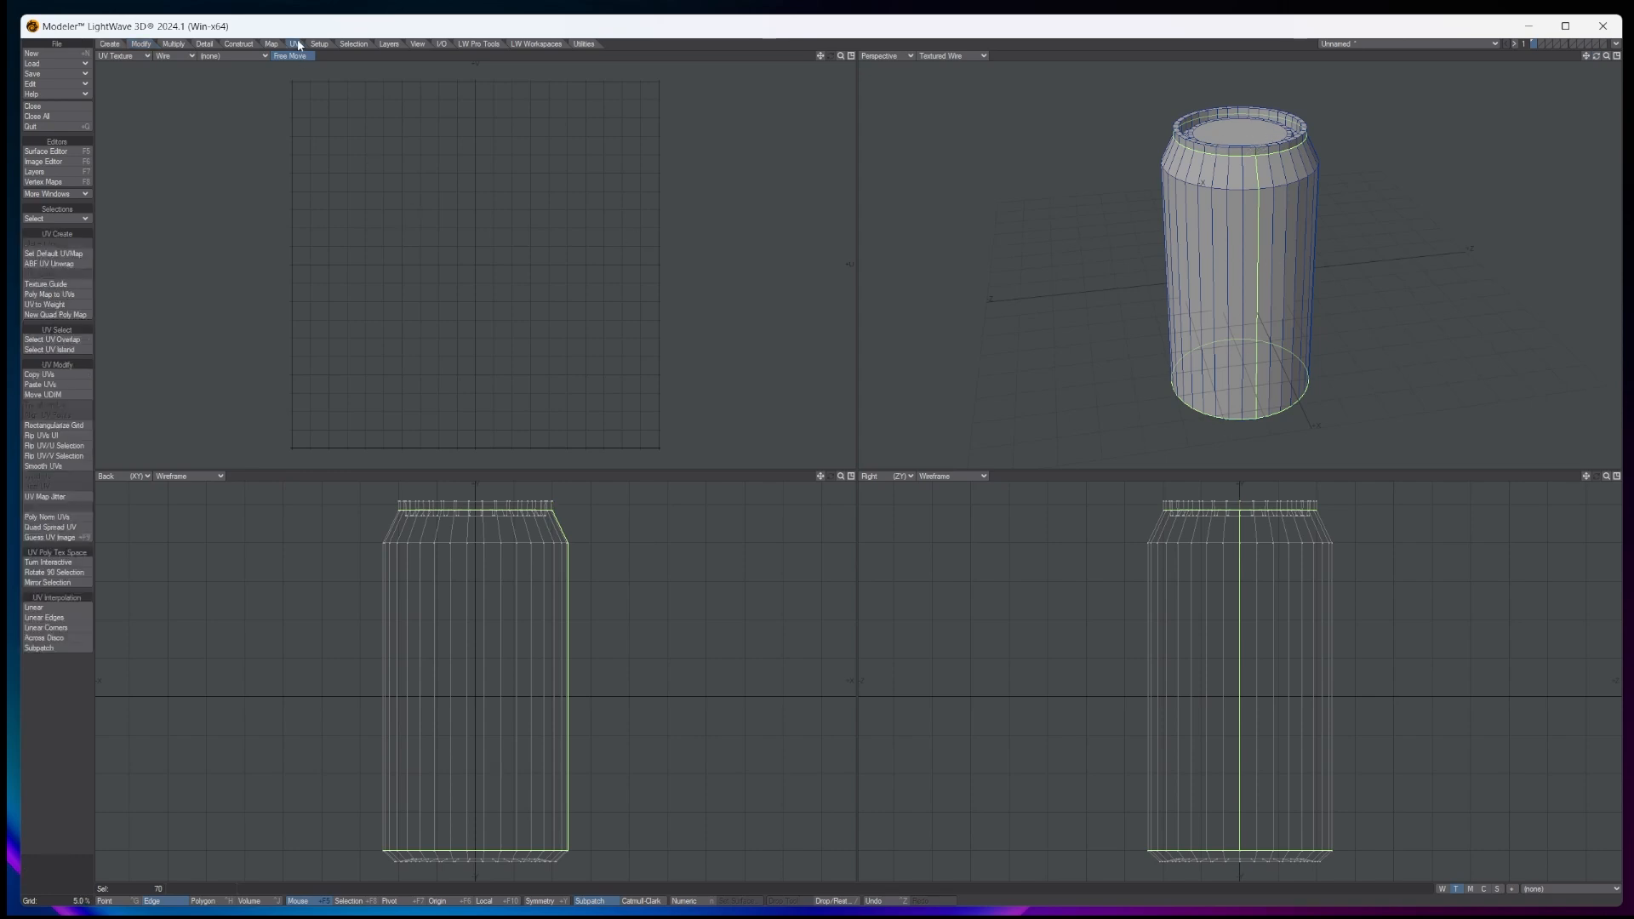
pyautogui.click(49, 265)
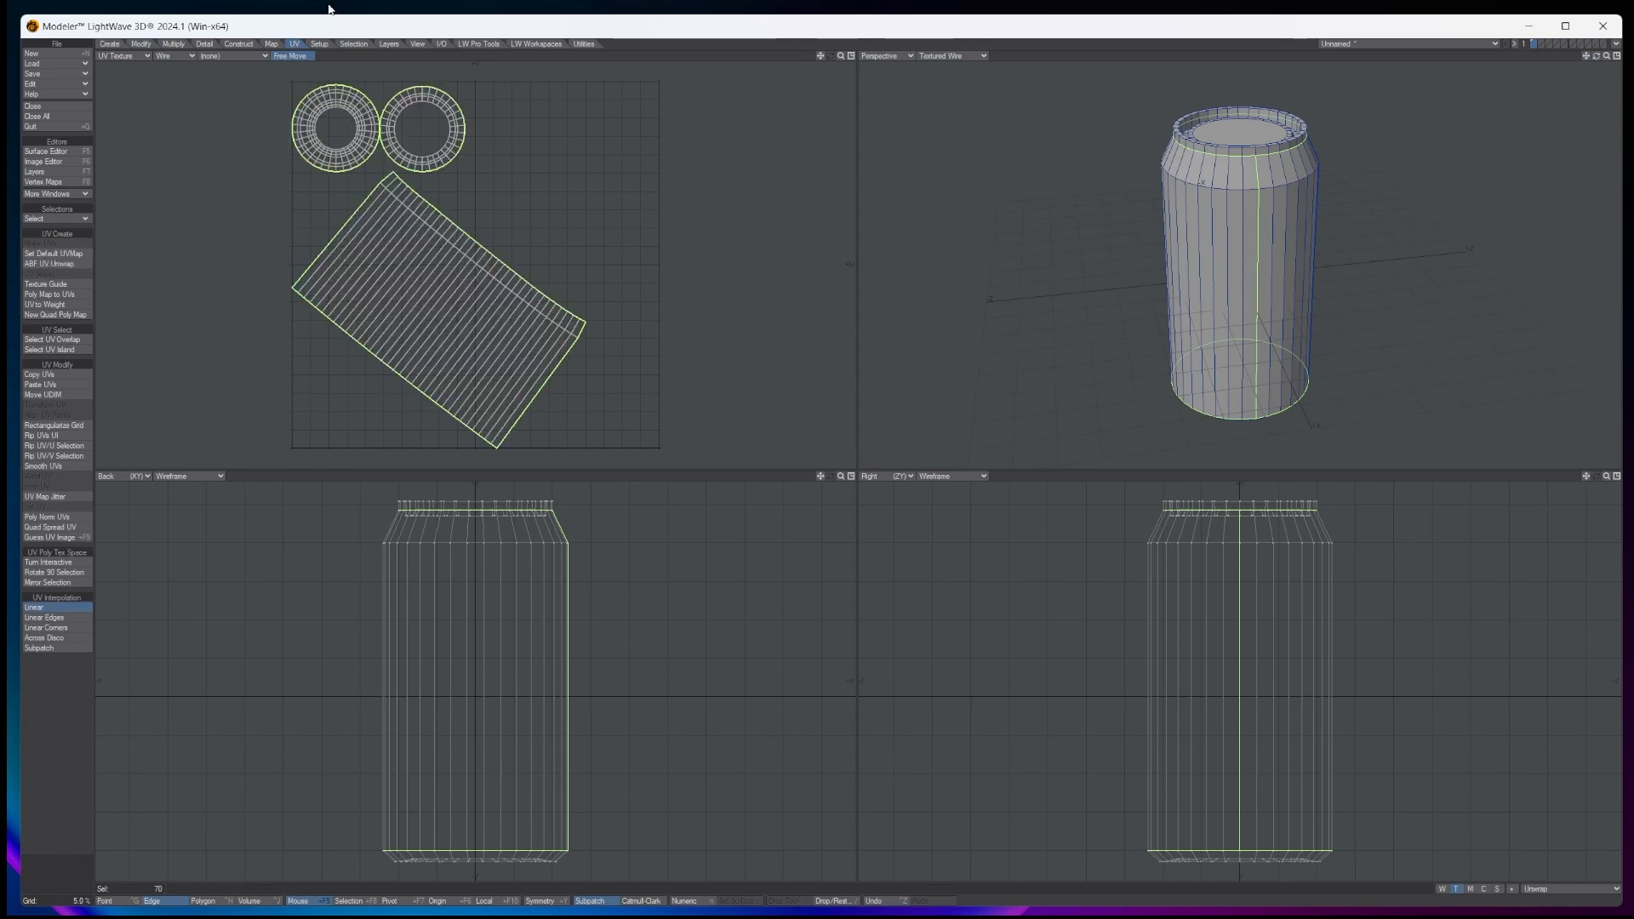
pyautogui.hotkey('ctrl', 'h')
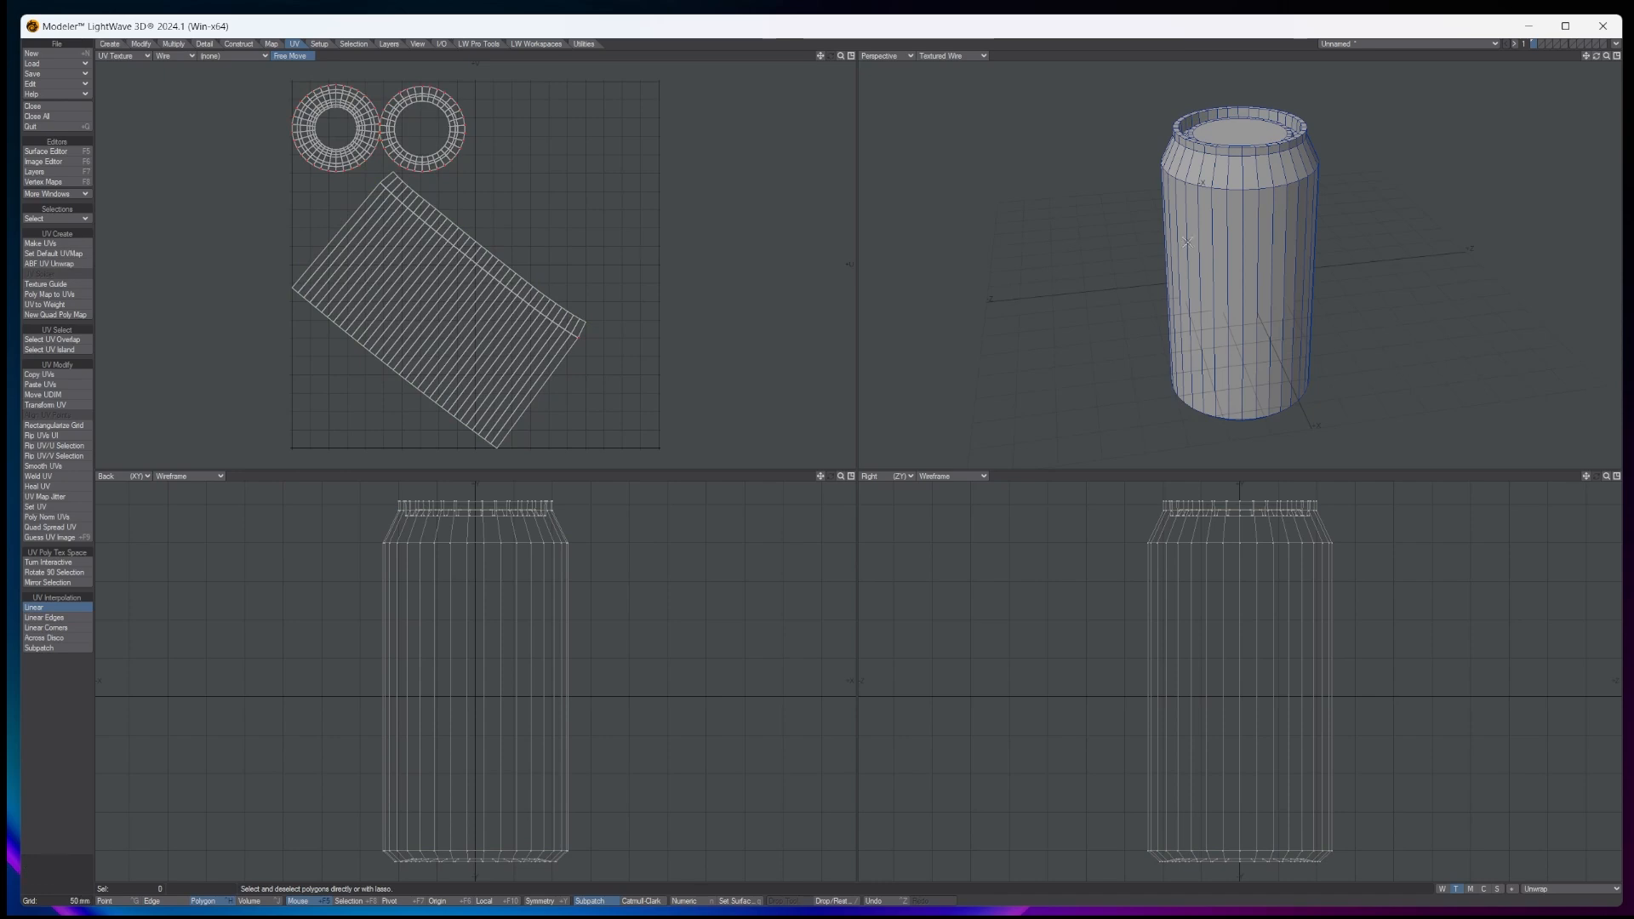
# Select the can body's UV island, rotate it roughly level, and straighten it with Rectangularize Grid
pyautogui.moveTo(440, 192)
pyautogui.mouseDown(button='right')
pyautogui.moveTo(372, 174)
pyautogui.moveTo(283, 241)
pyautogui.moveTo(255, 315)
pyautogui.moveTo(285, 409)
pyautogui.moveTo(380, 447)
pyautogui.mouseUp(button='right')
pyautogui.moveTo(679, 429)
pyautogui.mouseDown(button='right')
pyautogui.moveTo(486, 218)
pyautogui.moveTo(433, 189)
pyautogui.mouseUp(button='right')
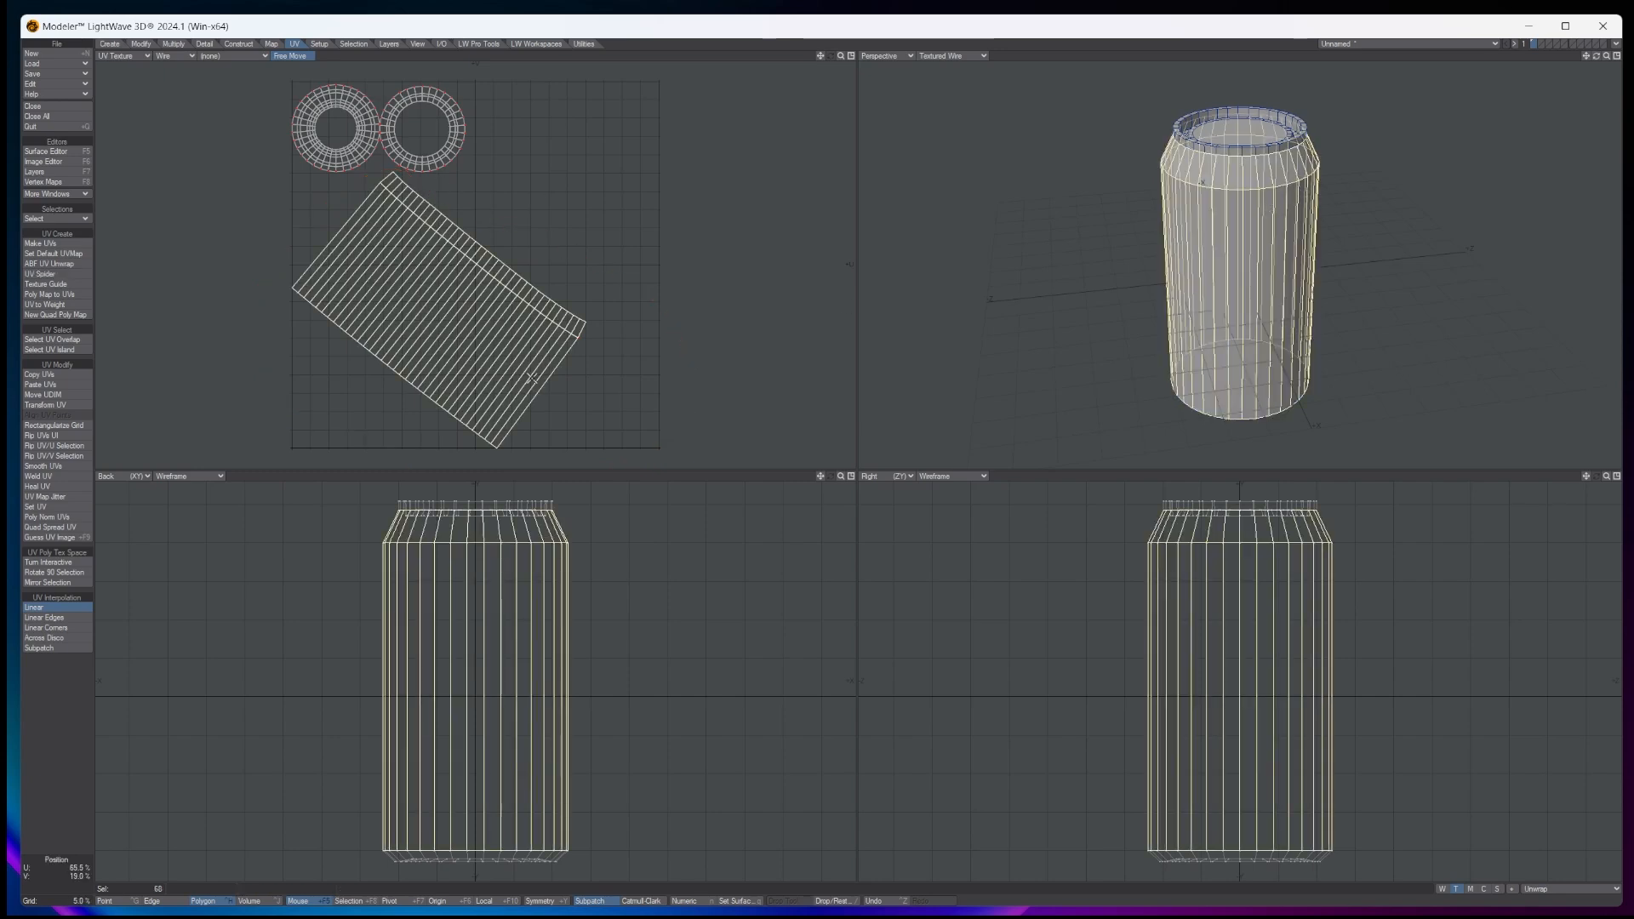
pyautogui.press('y')
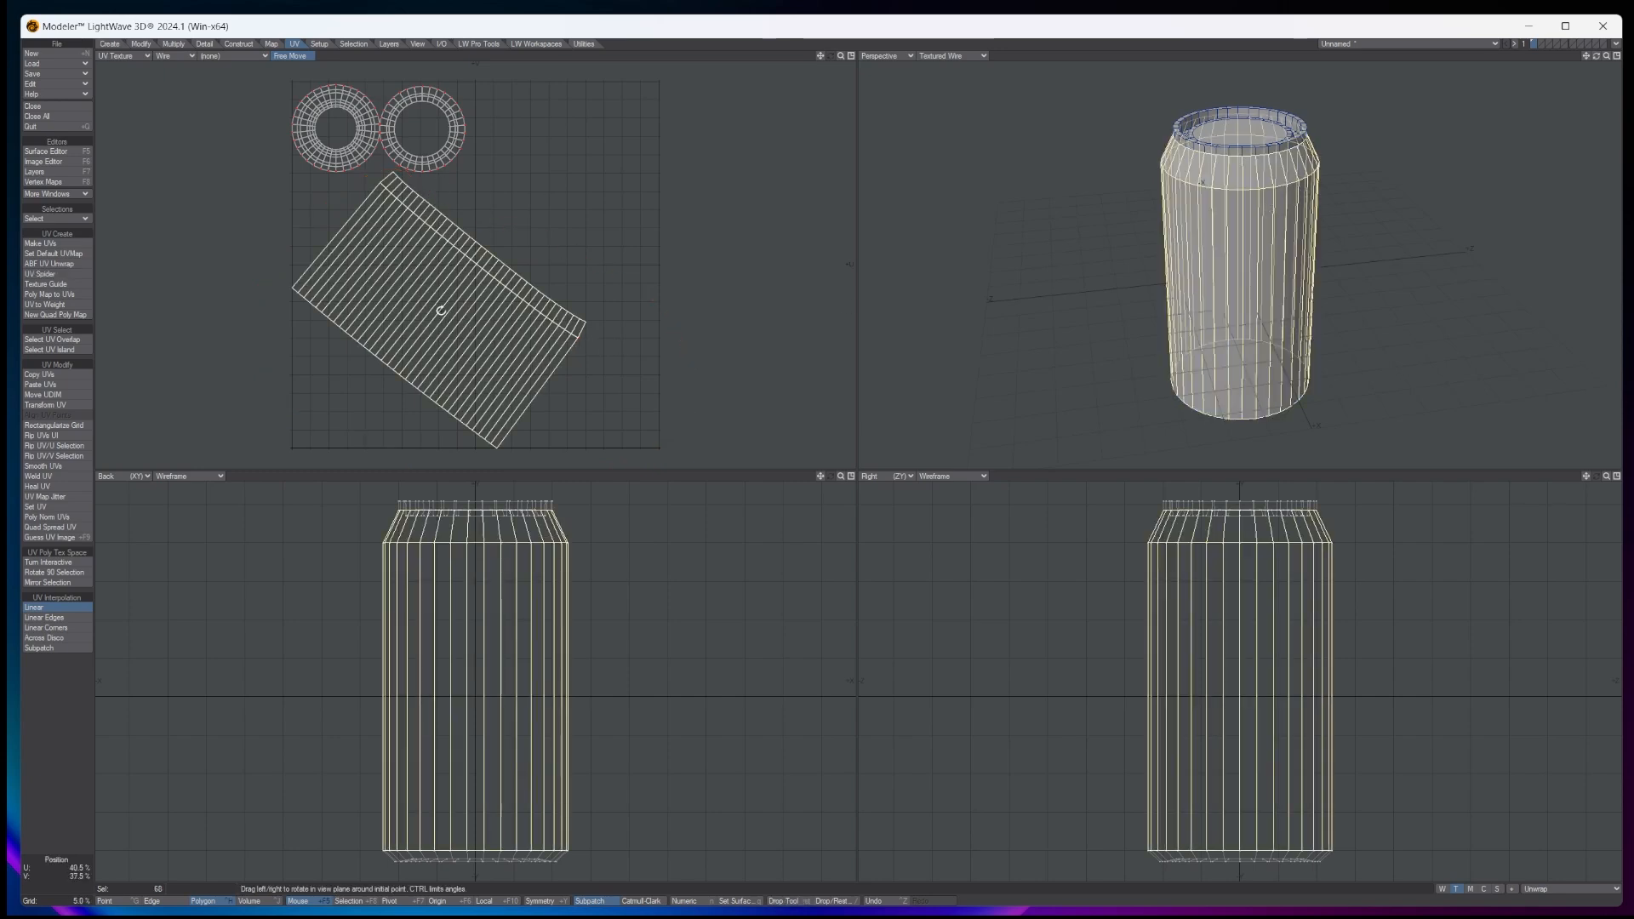
pyautogui.click(140, 43)
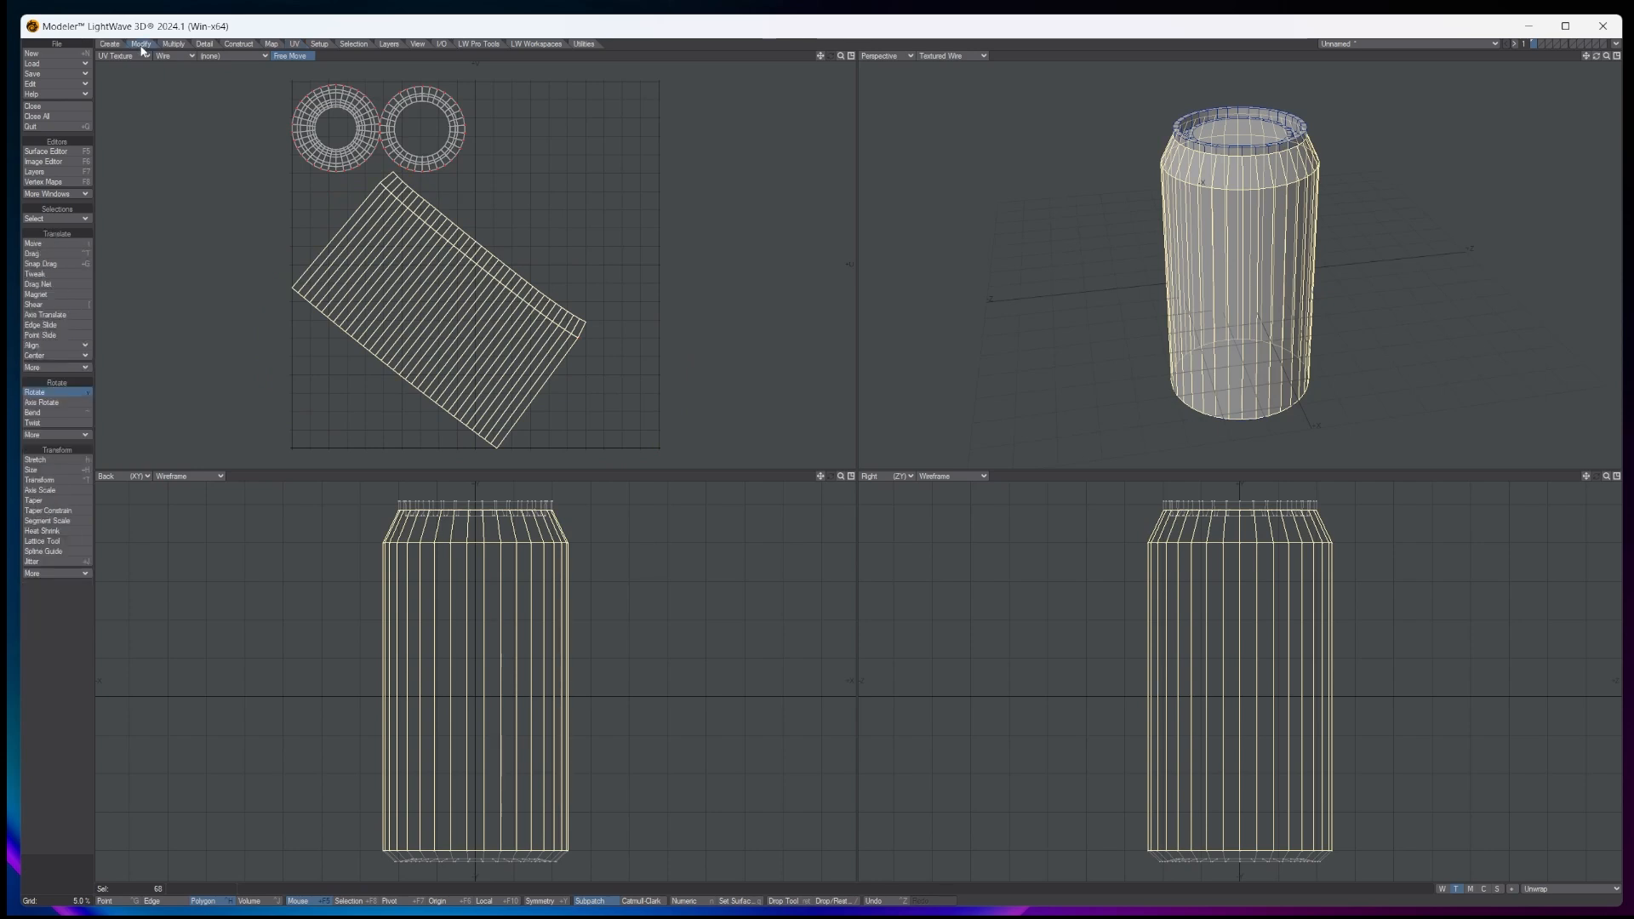
pyautogui.moveTo(473, 289); pyautogui.dragTo(632, 289)
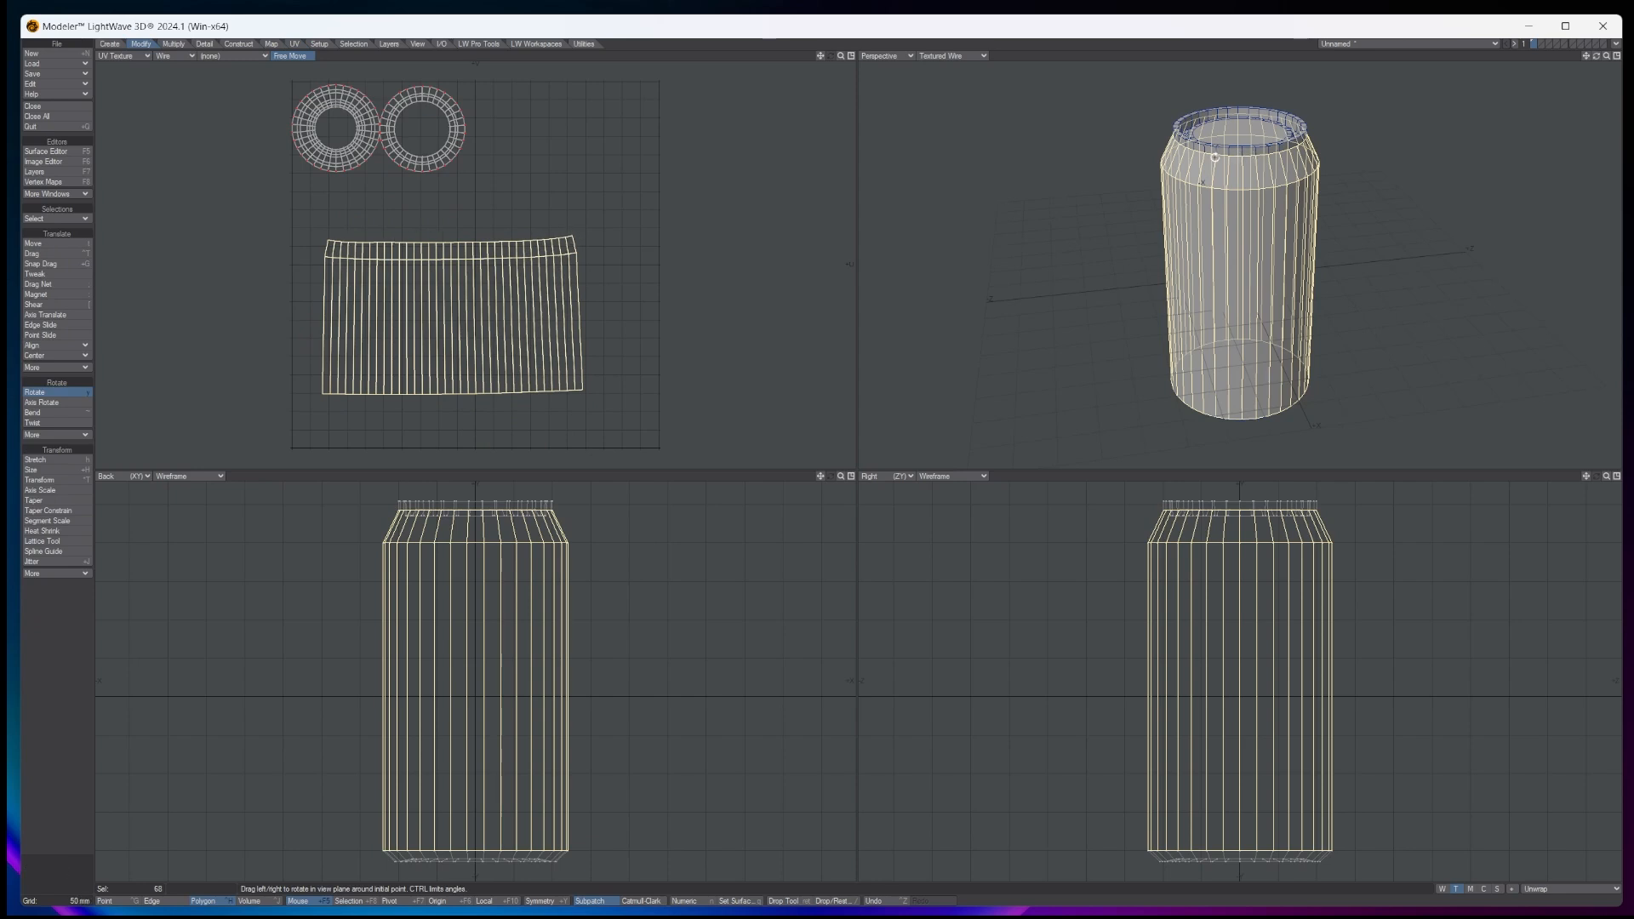
pyautogui.click(295, 44)
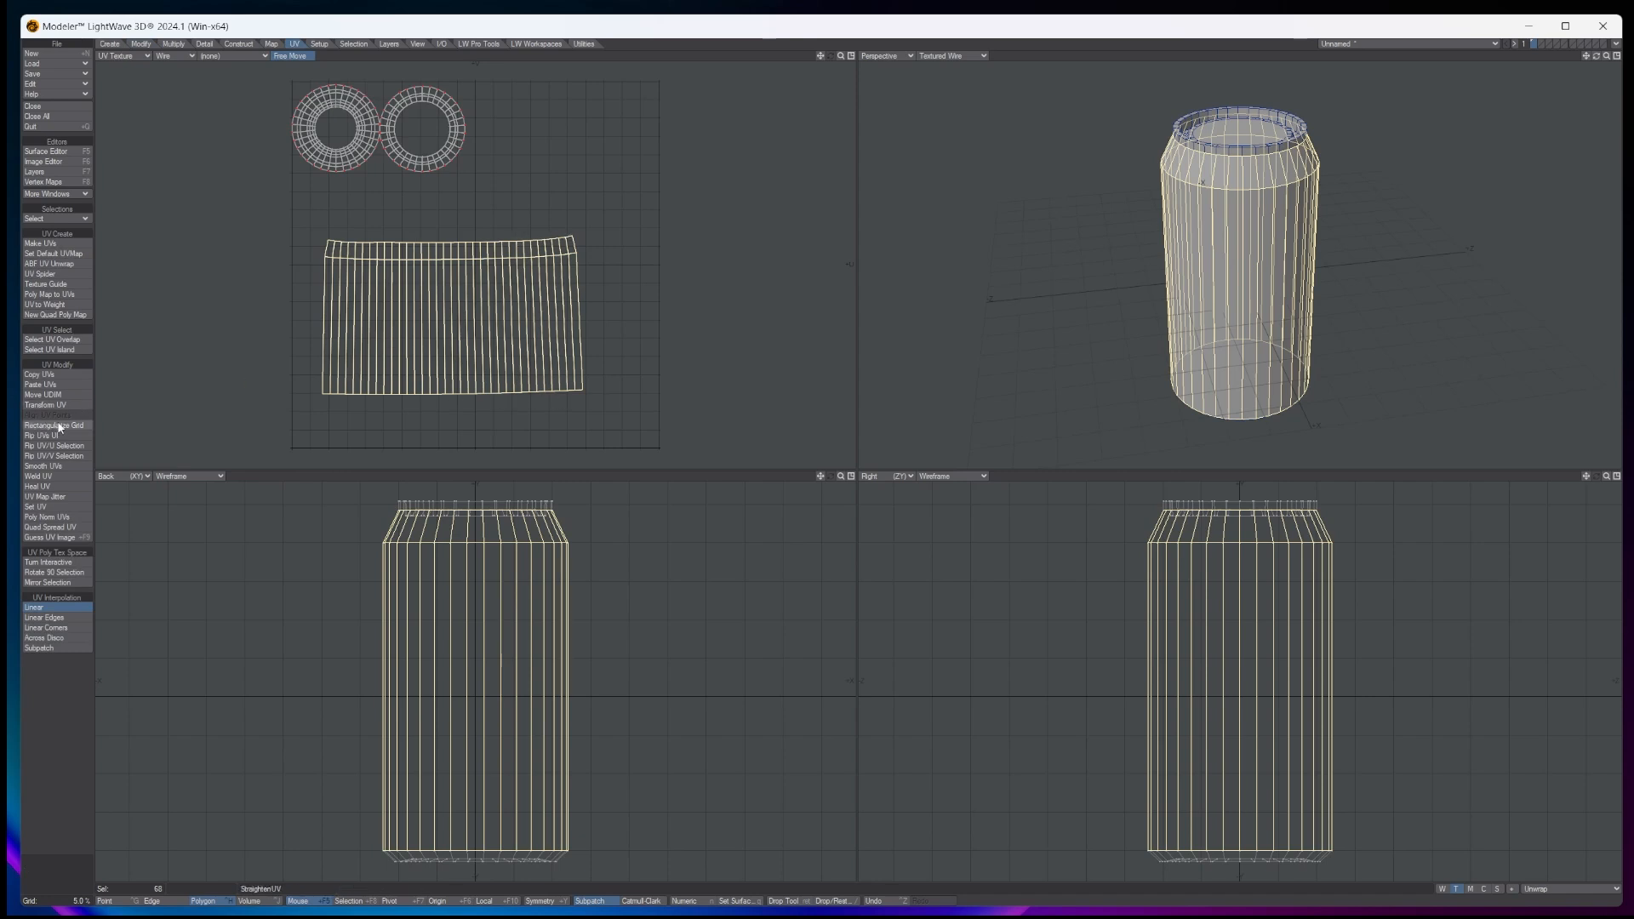
pyautogui.click(58, 426)
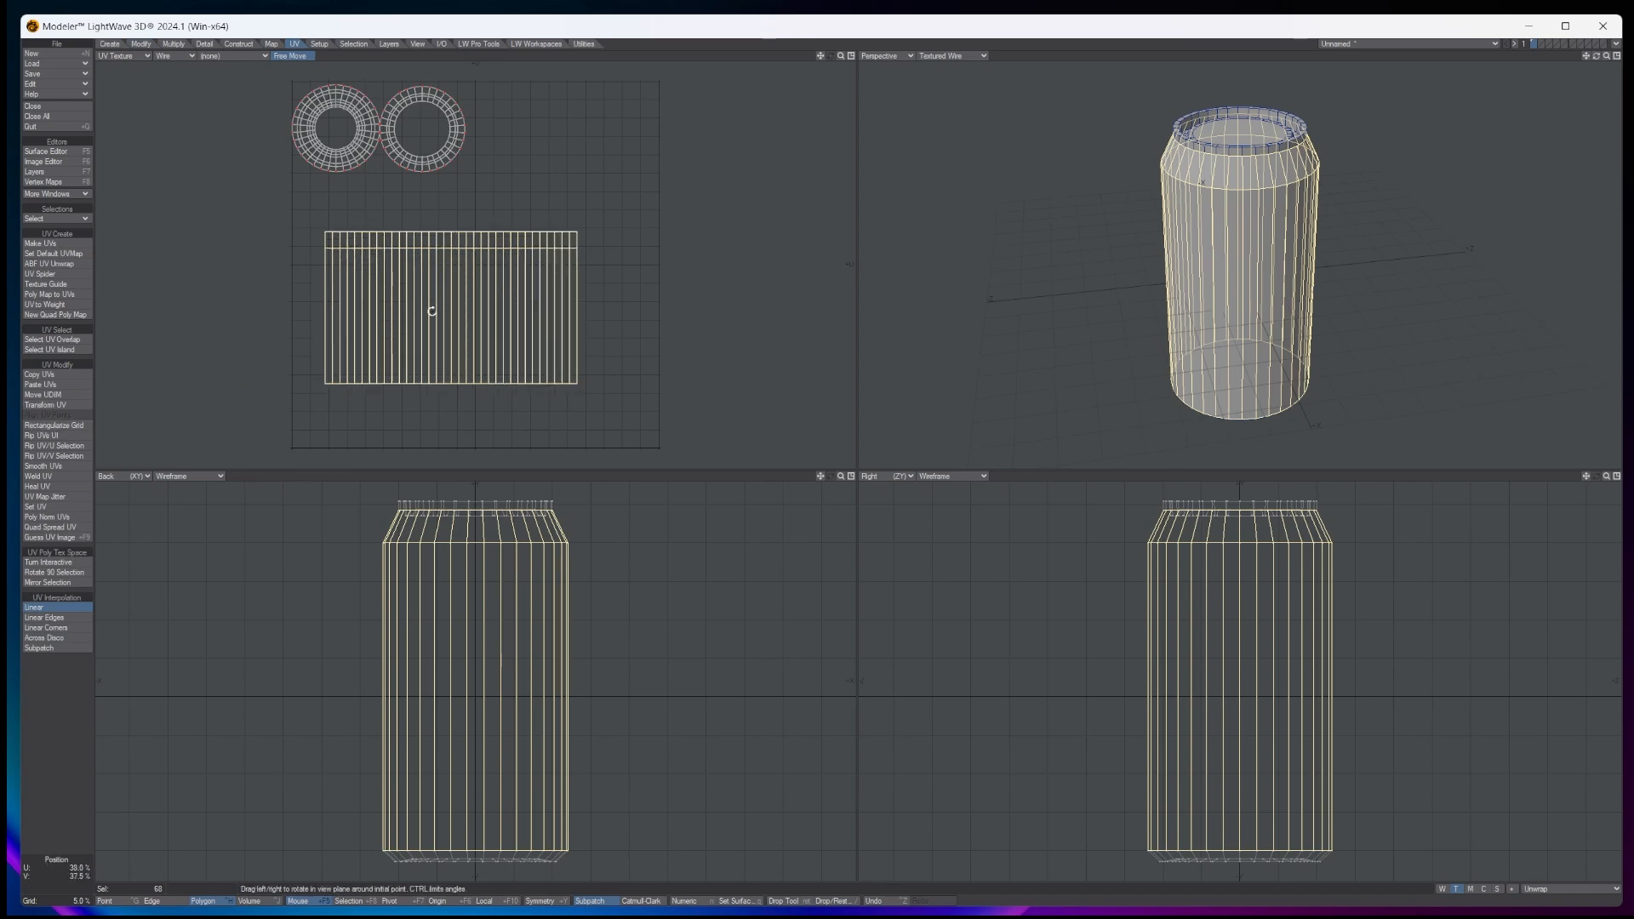
# Enlarge the body's UV island to nearly the full width of the UV square and position it in the lower part, leaving it deselected
pyautogui.click(172, 44)
pyautogui.click(143, 44)
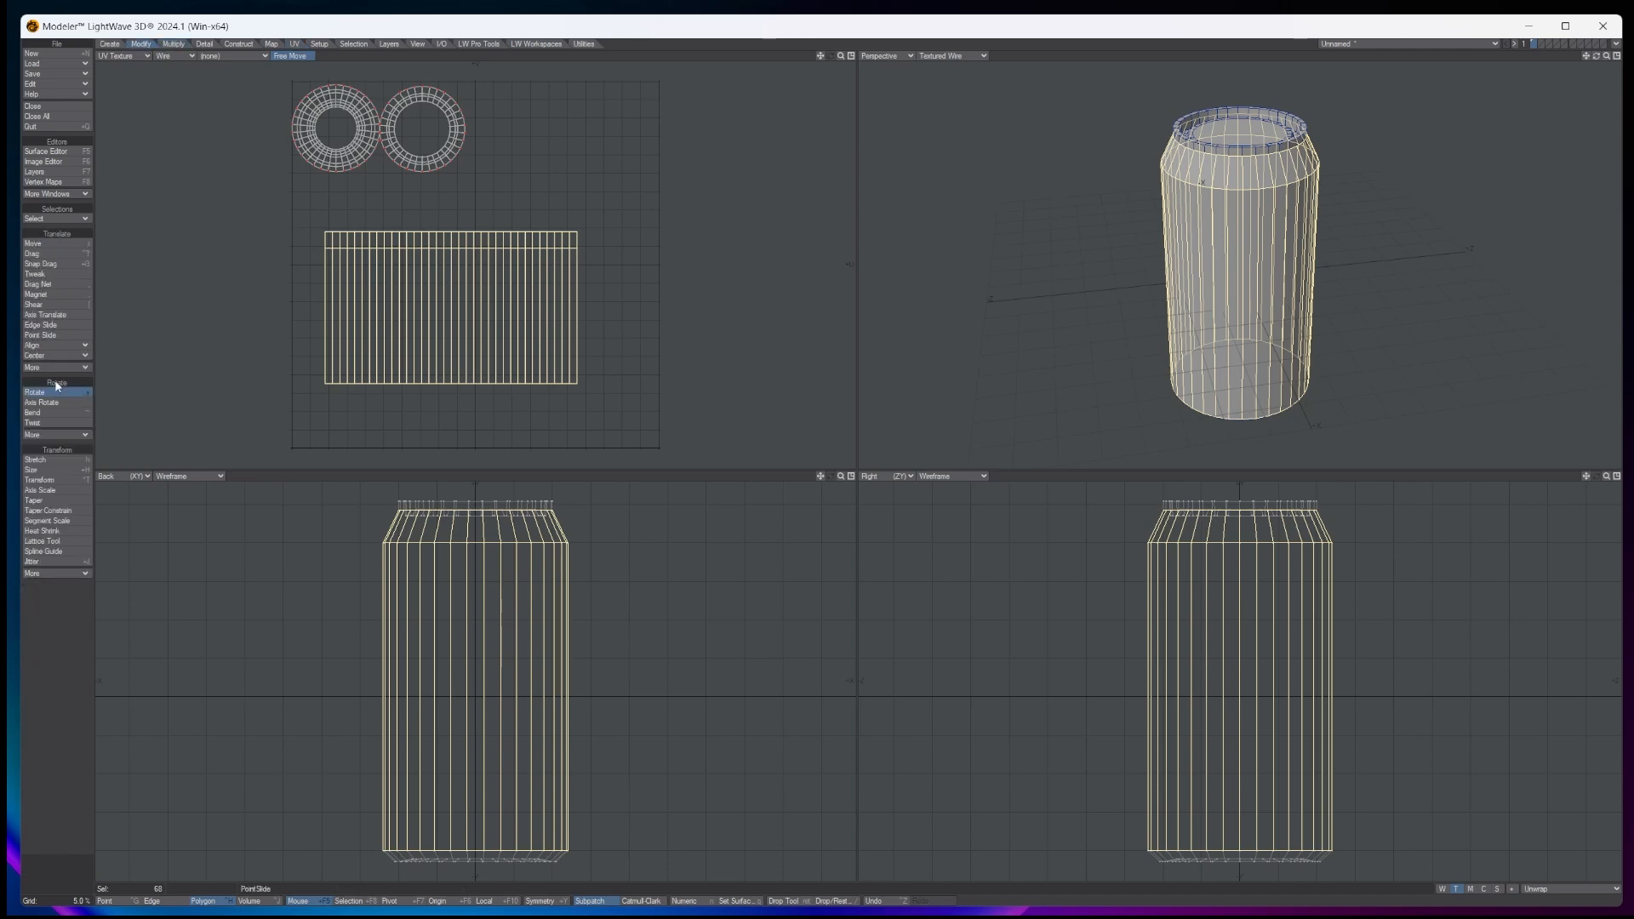
pyautogui.click(49, 470)
pyautogui.moveTo(412, 305)
pyautogui.mouseDown()
pyautogui.moveTo(485, 305)
pyautogui.moveTo(430, 296)
pyautogui.mouseUp()
pyautogui.press('t')
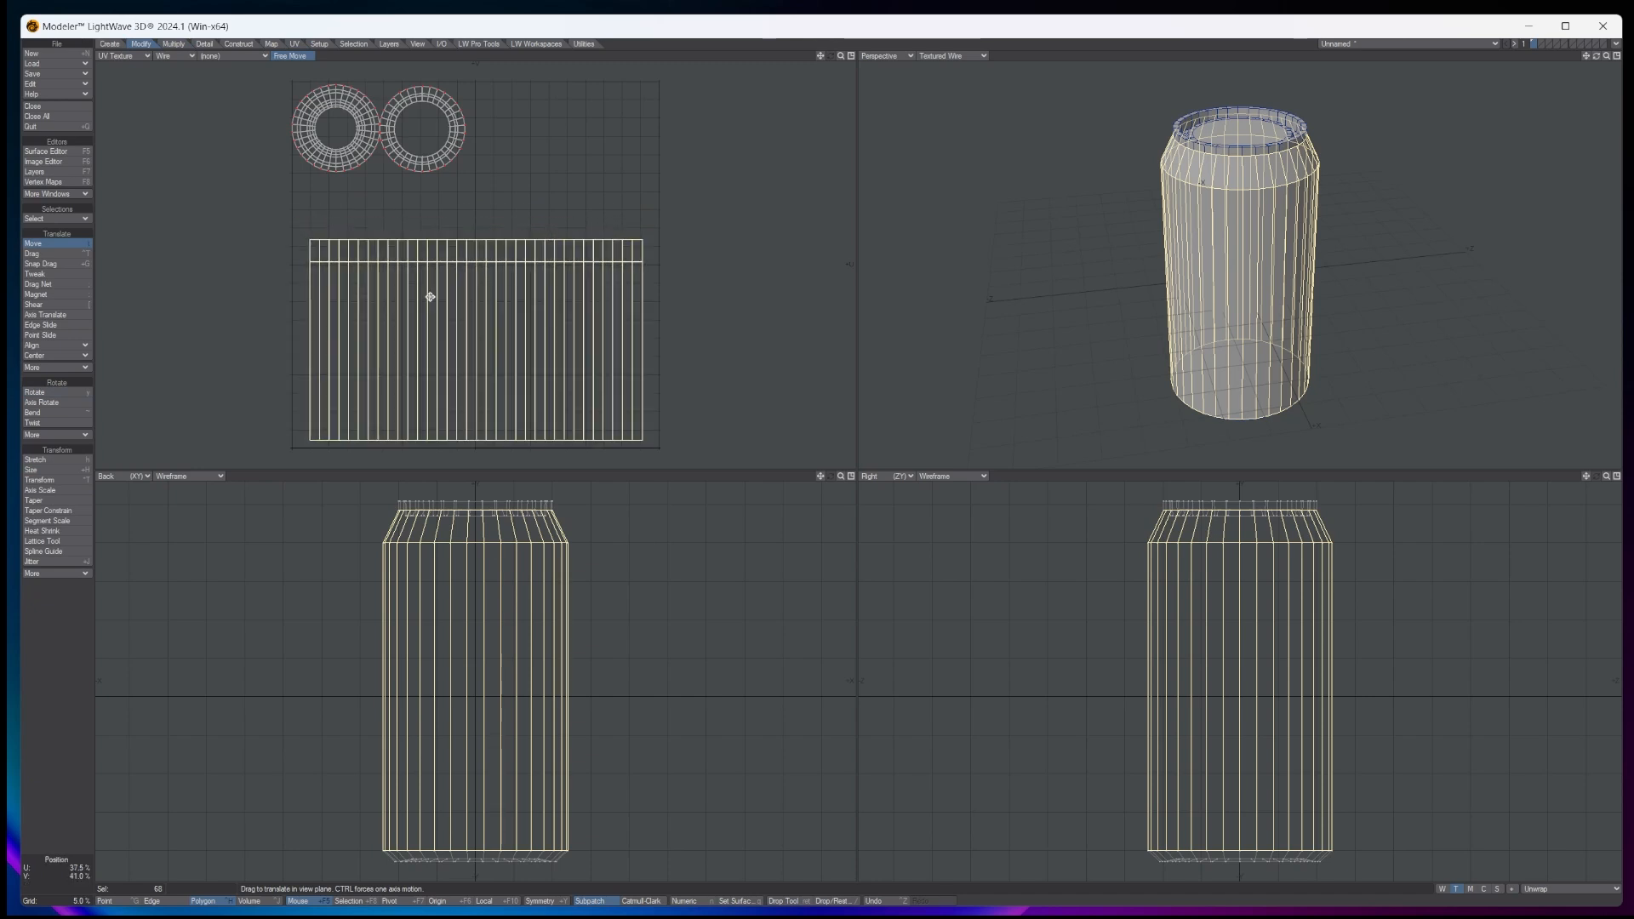
pyautogui.press('space')
pyautogui.press('/')
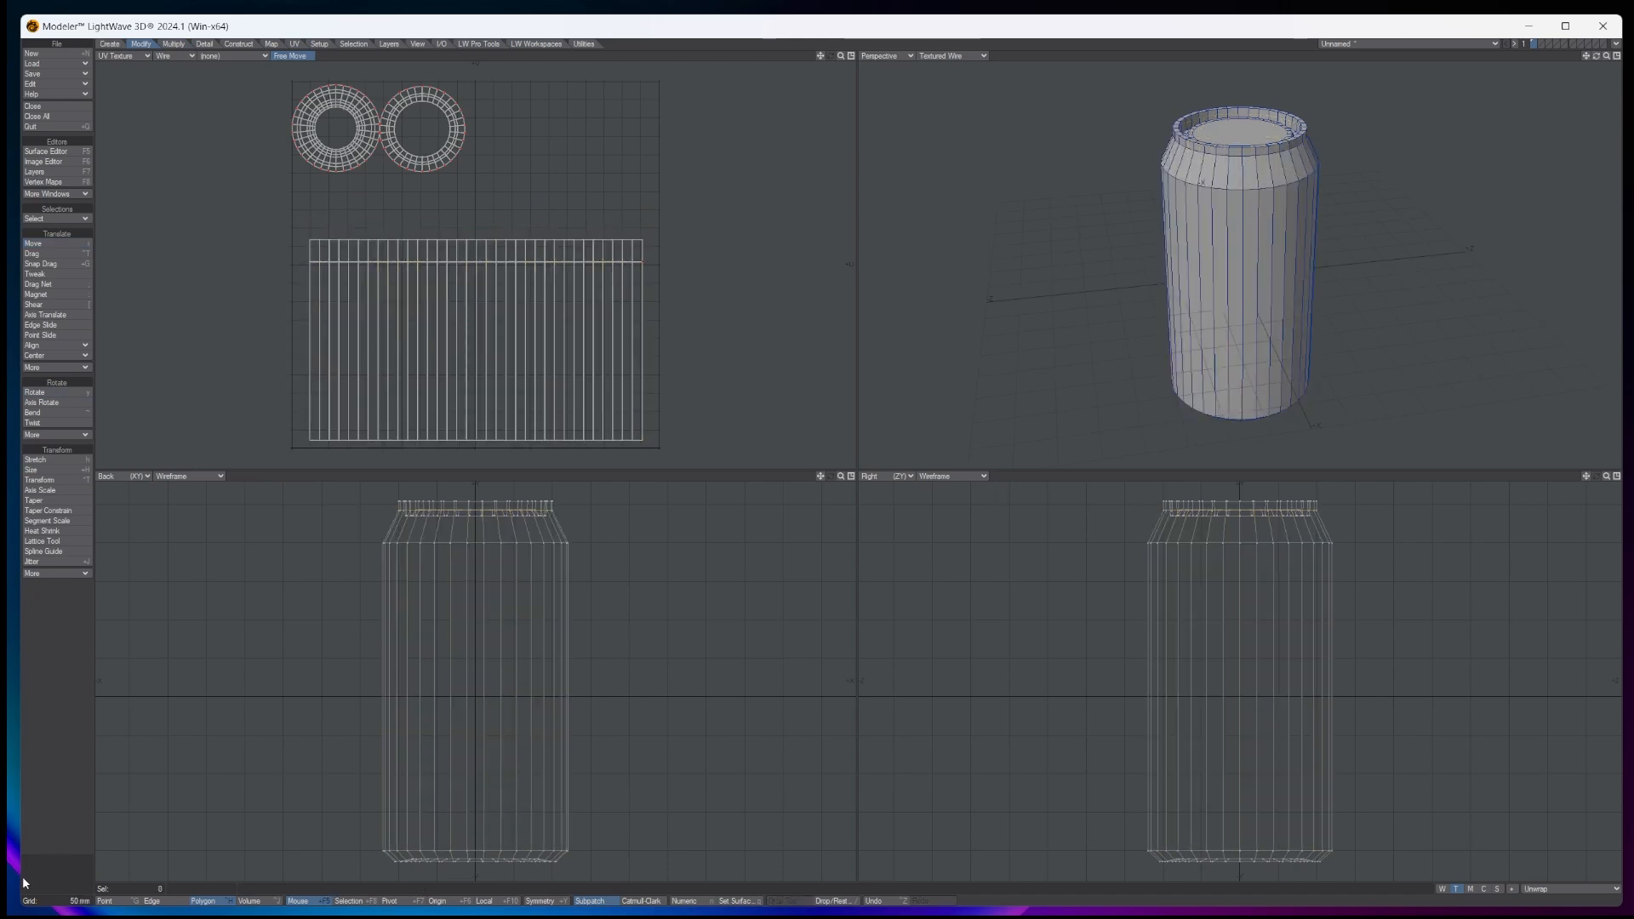
# Maximize the UV view, select the can bottom's circular island, and move it to the upper right of the UV square
pyautogui.click(851, 55)
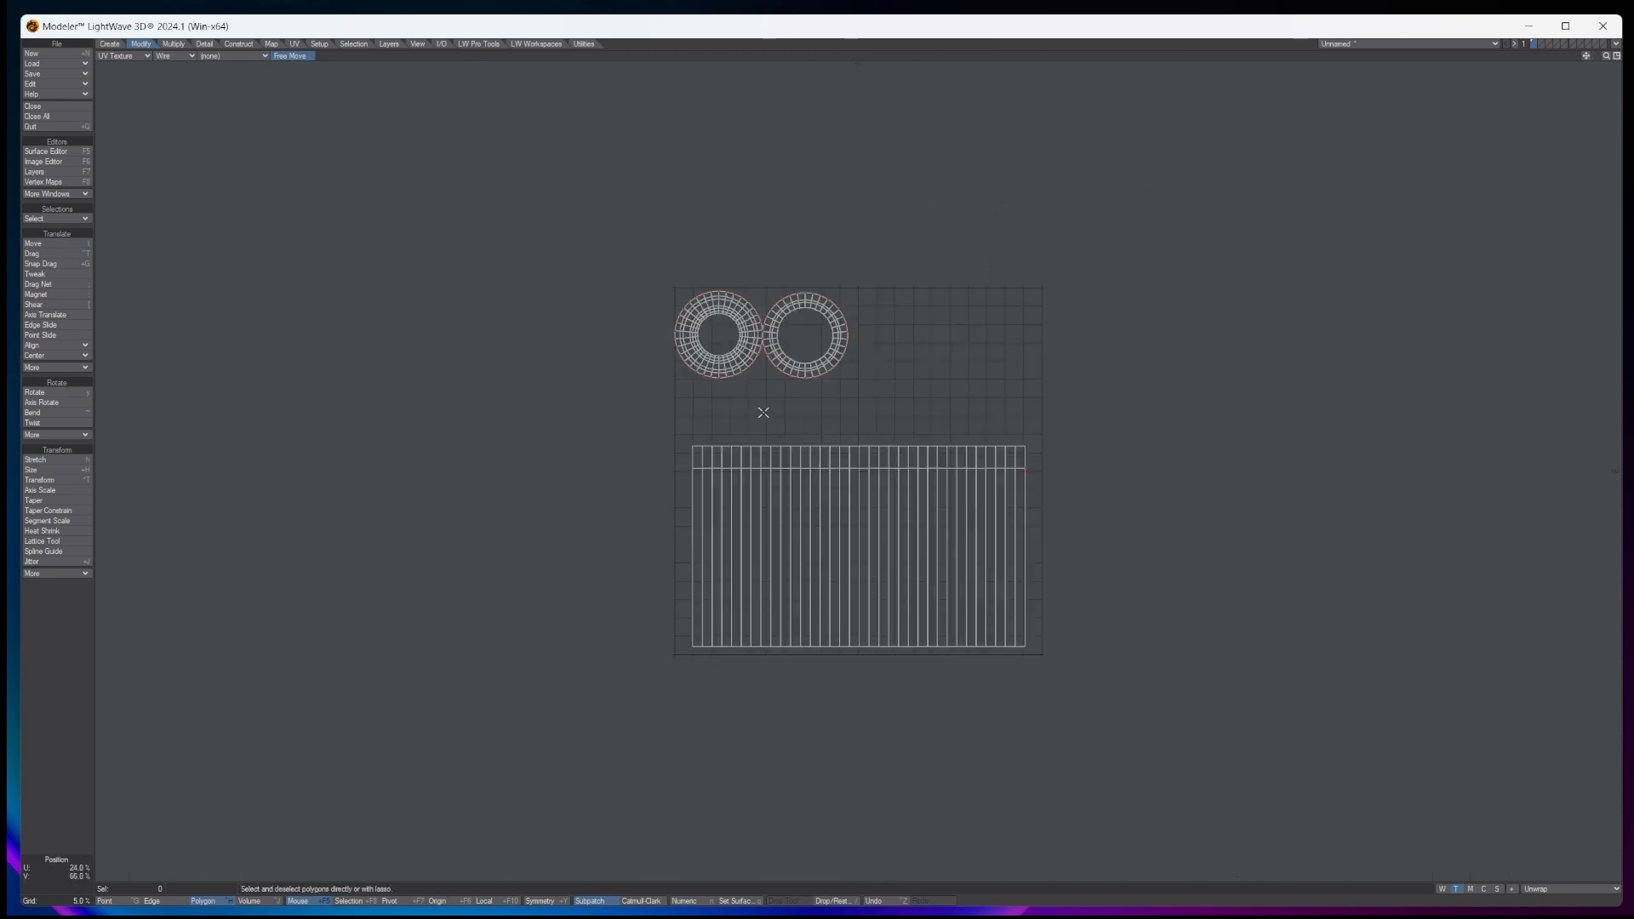
pyautogui.press('a')
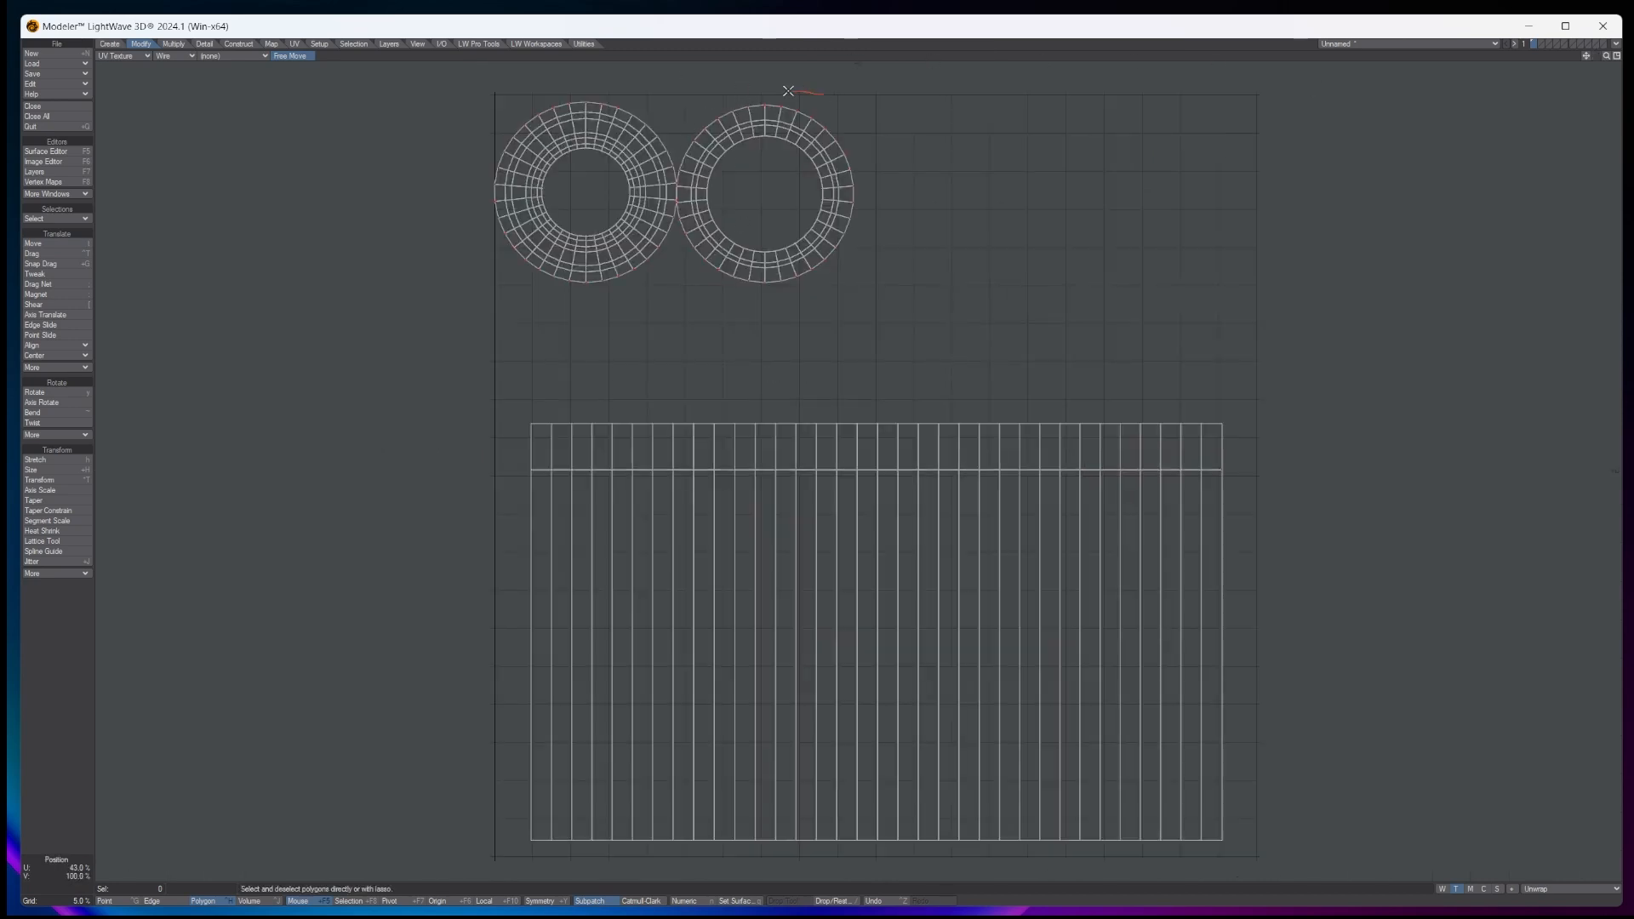
pyautogui.moveTo(788, 91)
pyautogui.mouseDown(button='right')
pyautogui.moveTo(686, 119)
pyautogui.moveTo(675, 174)
pyautogui.moveTo(796, 297)
pyautogui.moveTo(802, 77)
pyautogui.moveTo(782, 93)
pyautogui.mouseUp(button='right')
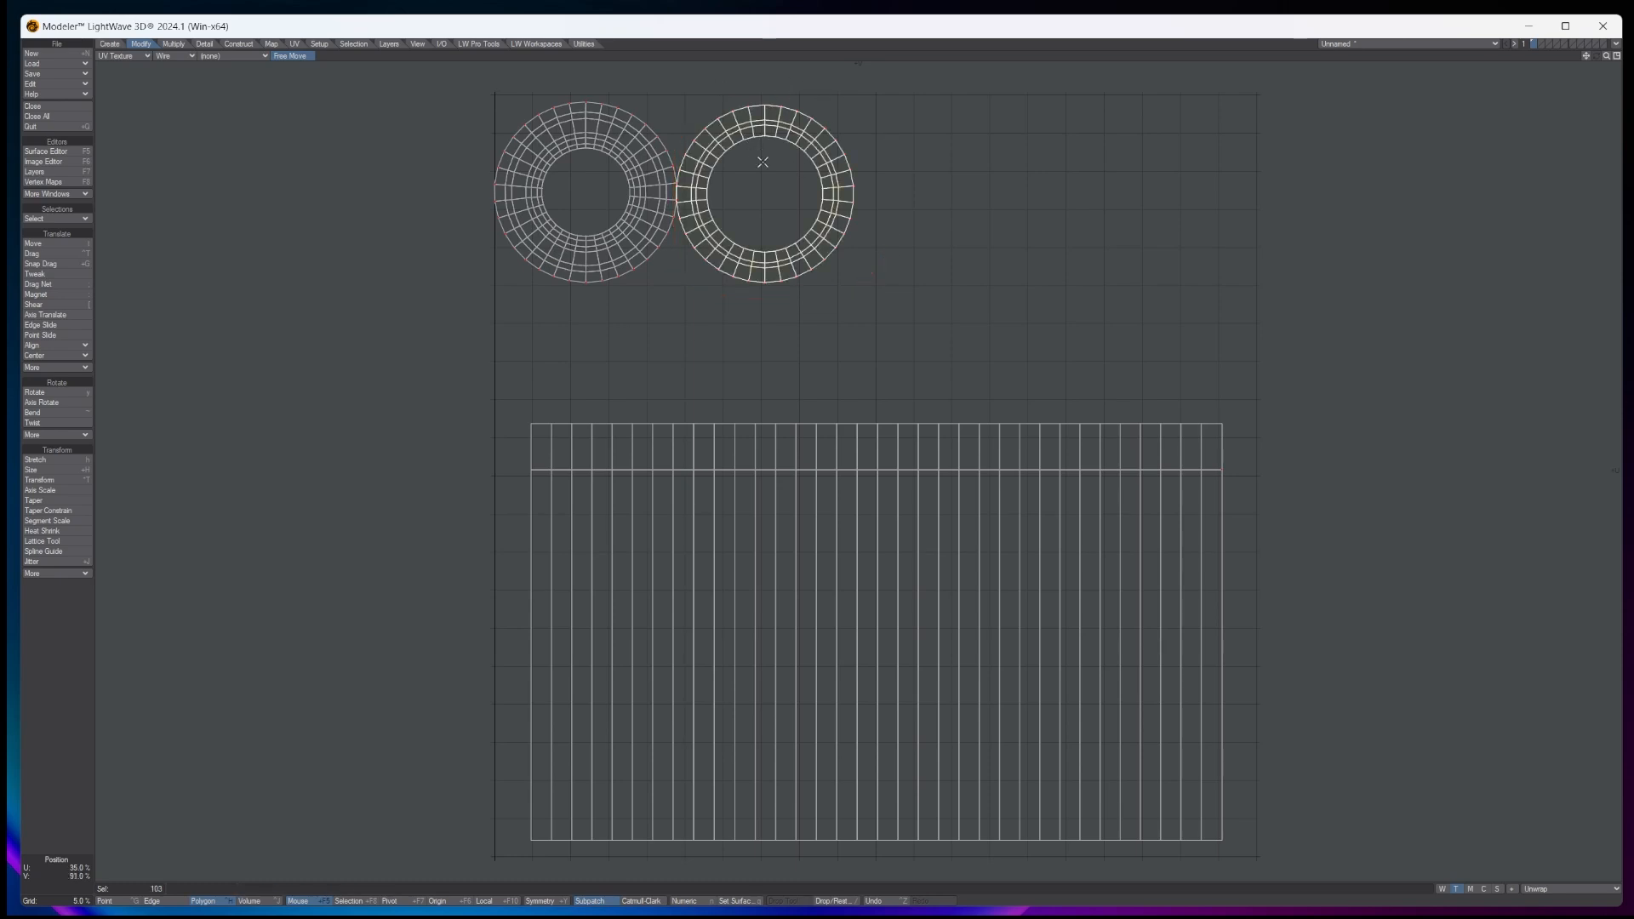
pyautogui.press('t')
pyautogui.moveTo(766, 168); pyautogui.dragTo(1084, 199)
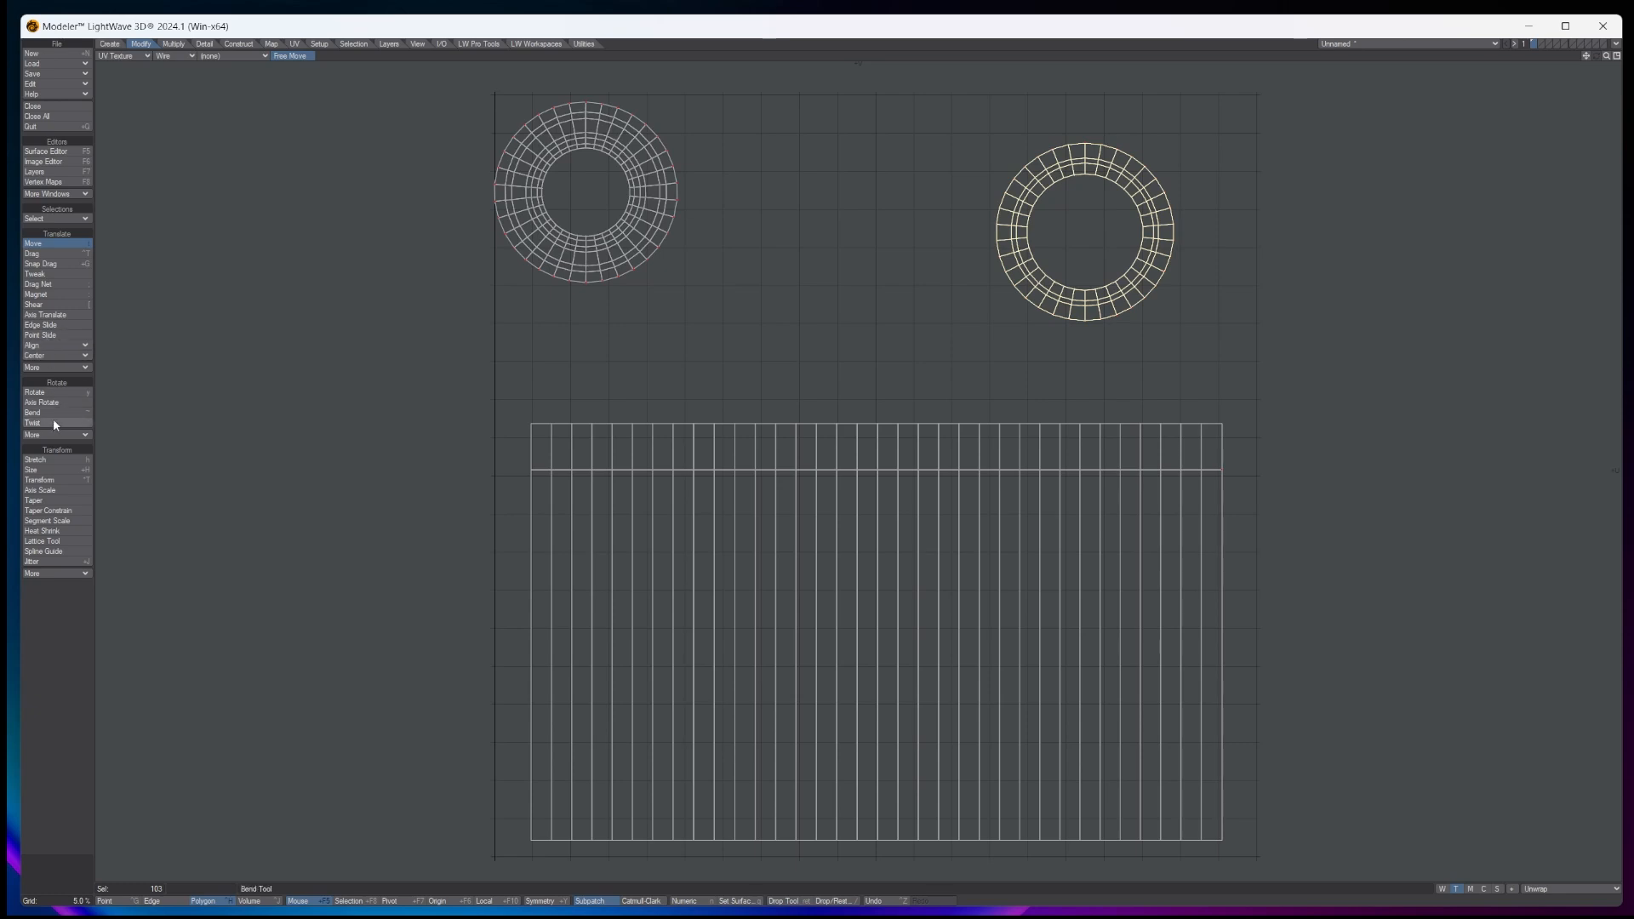
# Enlarge the can bottom's circular UV island and settle it above the body's island, within the UV square
pyautogui.click(31, 470)
pyautogui.moveTo(1086, 256)
pyautogui.mouseDown()
pyautogui.moveTo(1142, 255)
pyautogui.moveTo(1106, 236)
pyautogui.mouseUp()
pyautogui.press('t')
pyautogui.press('Return')
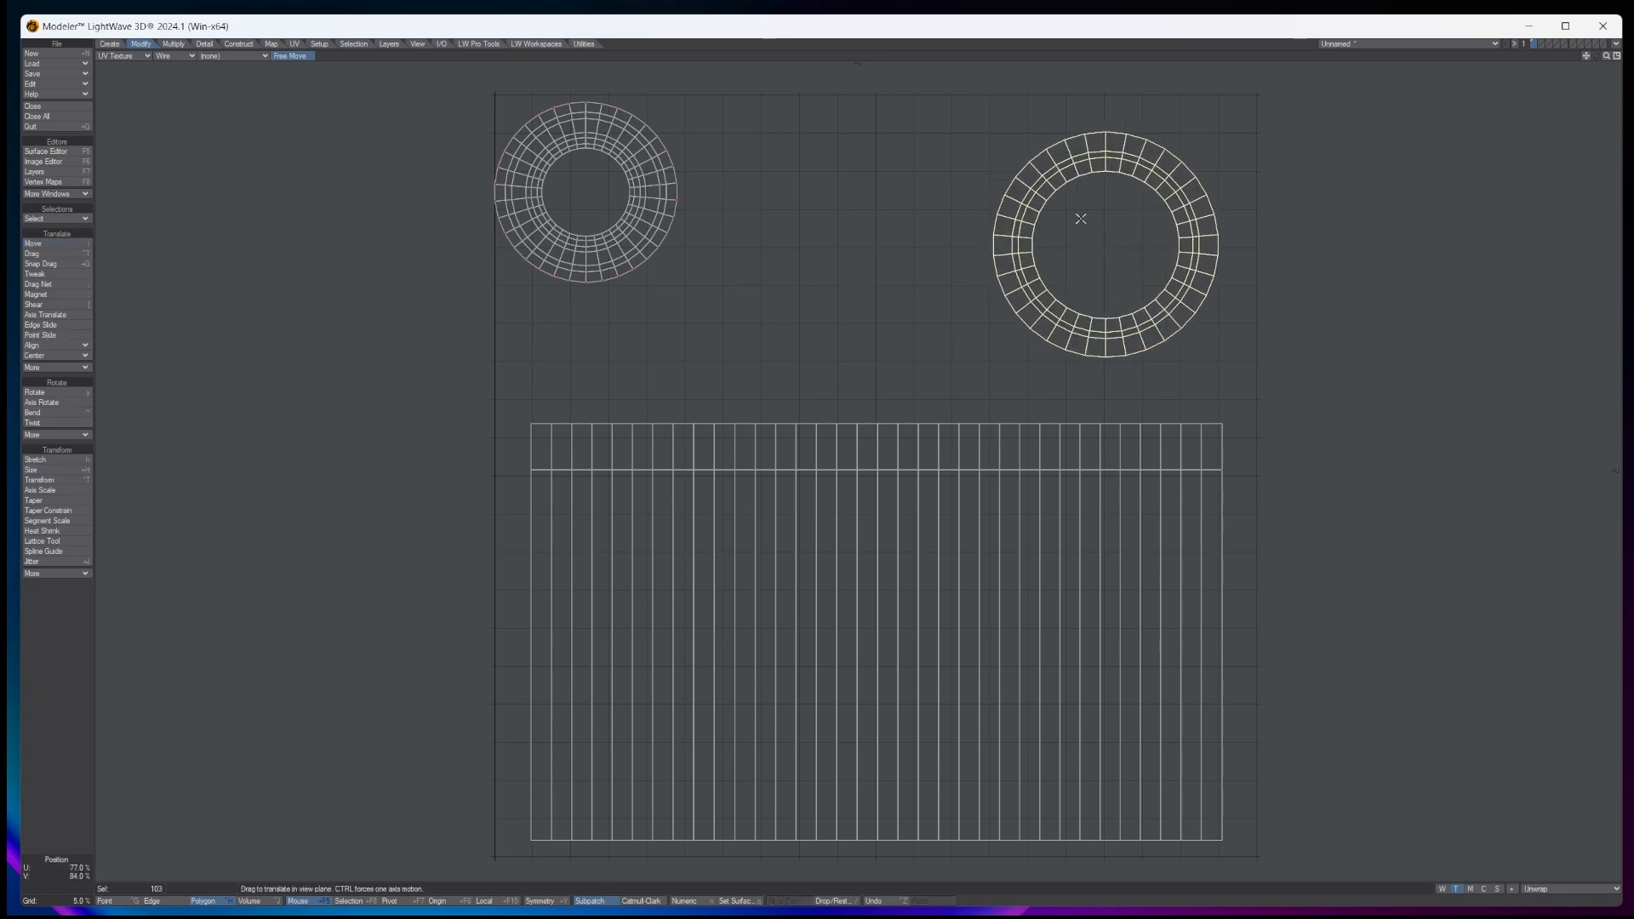
# Select the remaining circular UV island in the UV square's upper-left corner and move it beside the other circular island
pyautogui.click(1081, 218)
pyautogui.moveTo(693, 111)
pyautogui.mouseDown(button='right')
pyautogui.moveTo(665, 103)
pyautogui.moveTo(443, 175)
pyautogui.moveTo(783, 199)
pyautogui.moveTo(728, 129)
pyautogui.moveTo(672, 107)
pyautogui.mouseUp(button='right')
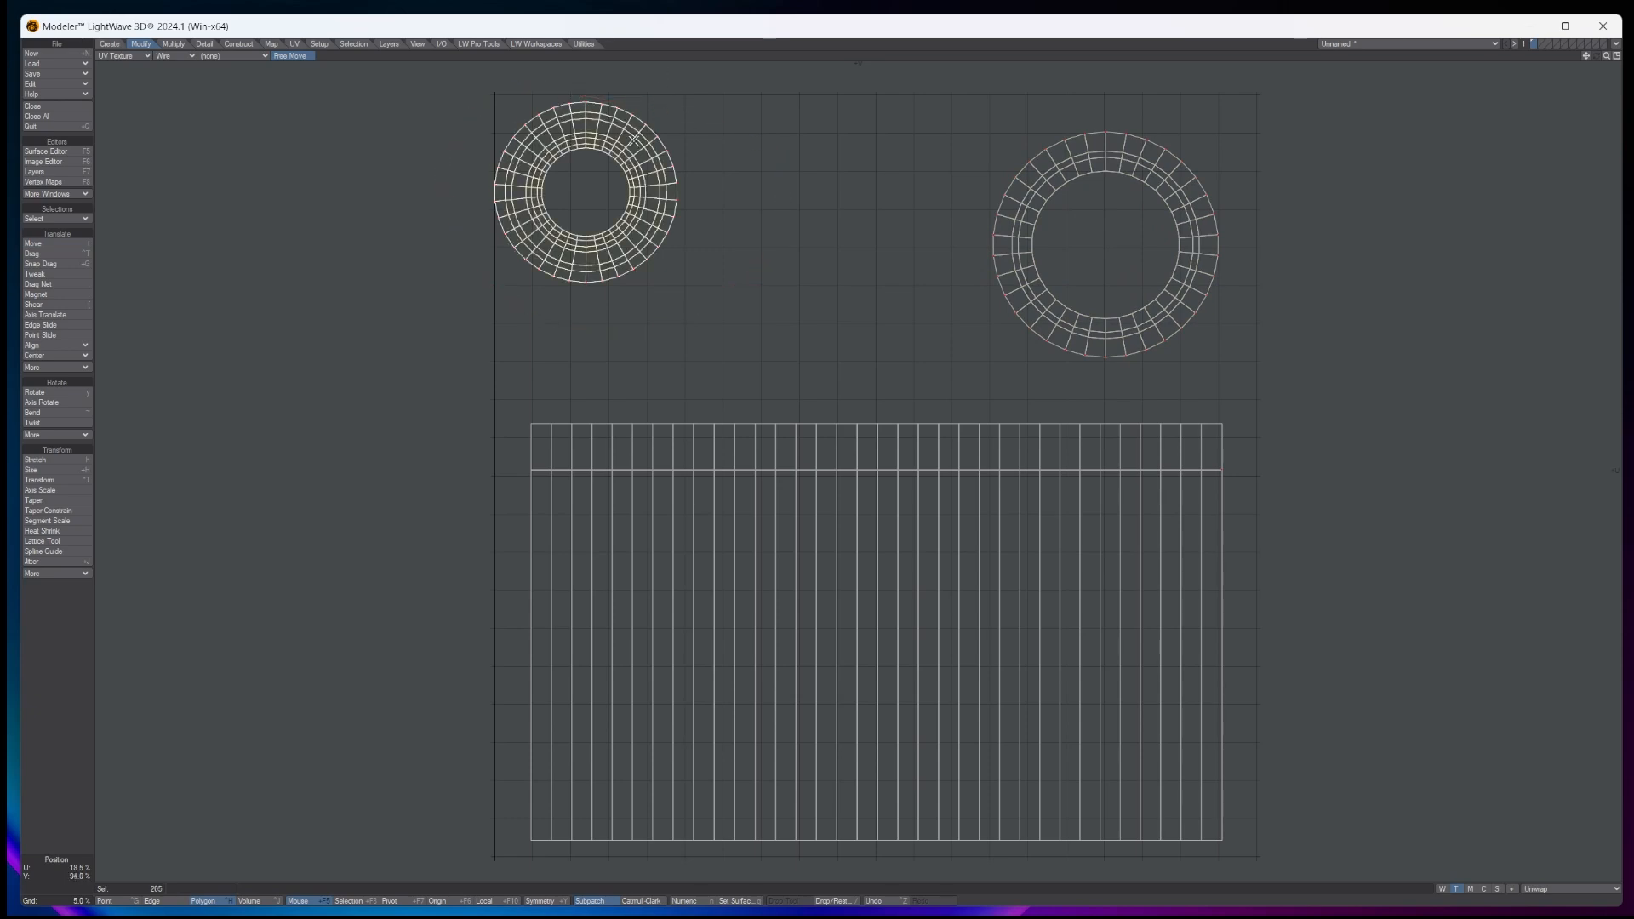
pyautogui.press('t')
pyautogui.moveTo(634, 143)
pyautogui.mouseDown()
pyautogui.moveTo(680, 173)
pyautogui.moveTo(840, 200)
pyautogui.mouseUp()
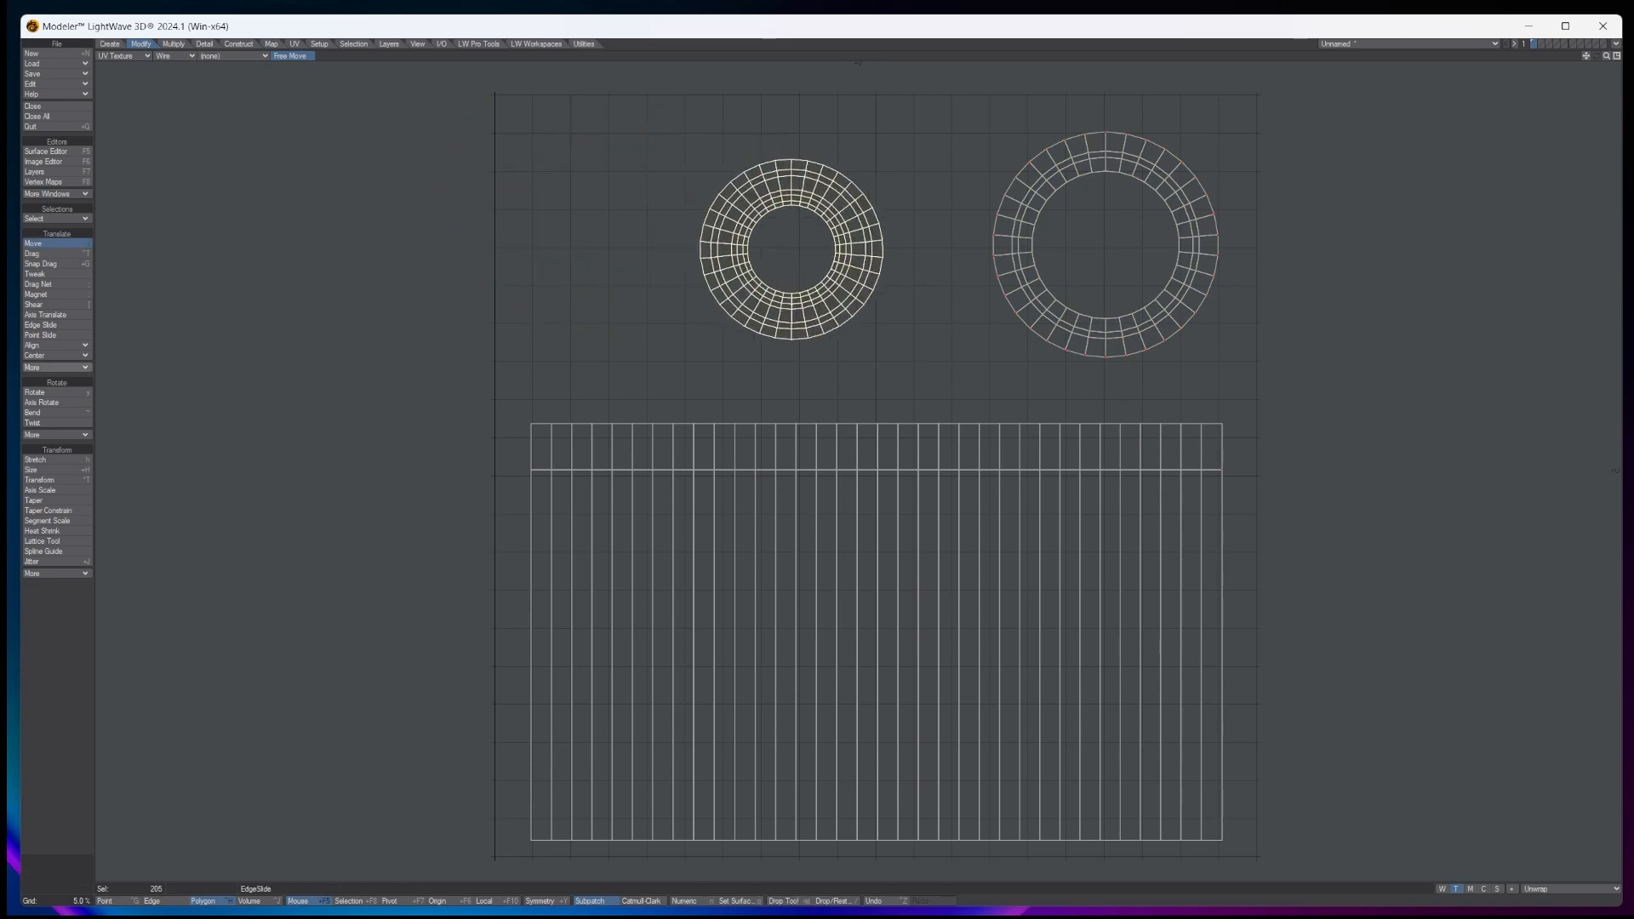
# Enlarge the selected circular island to nearly its neighbour's size and nudge it level with that neighbour above the body's island
pyautogui.click(34, 470)
pyautogui.moveTo(723, 281); pyautogui.dragTo(766, 259)
pyautogui.press('space')
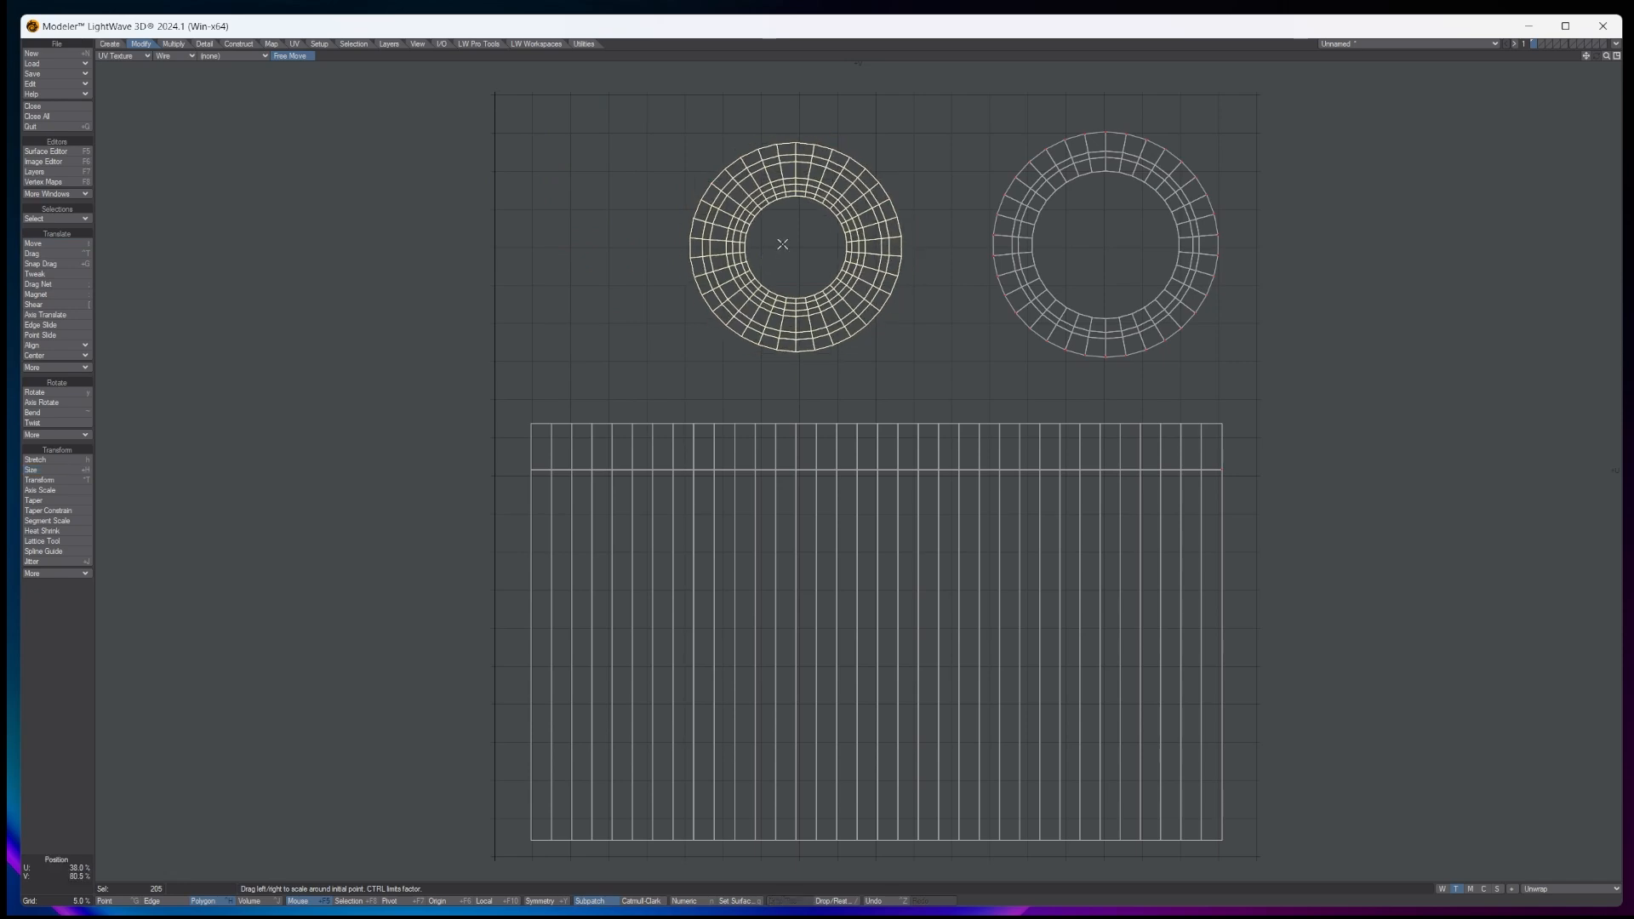
pyautogui.press('t')
pyautogui.moveTo(782, 244); pyautogui.dragTo(794, 236)
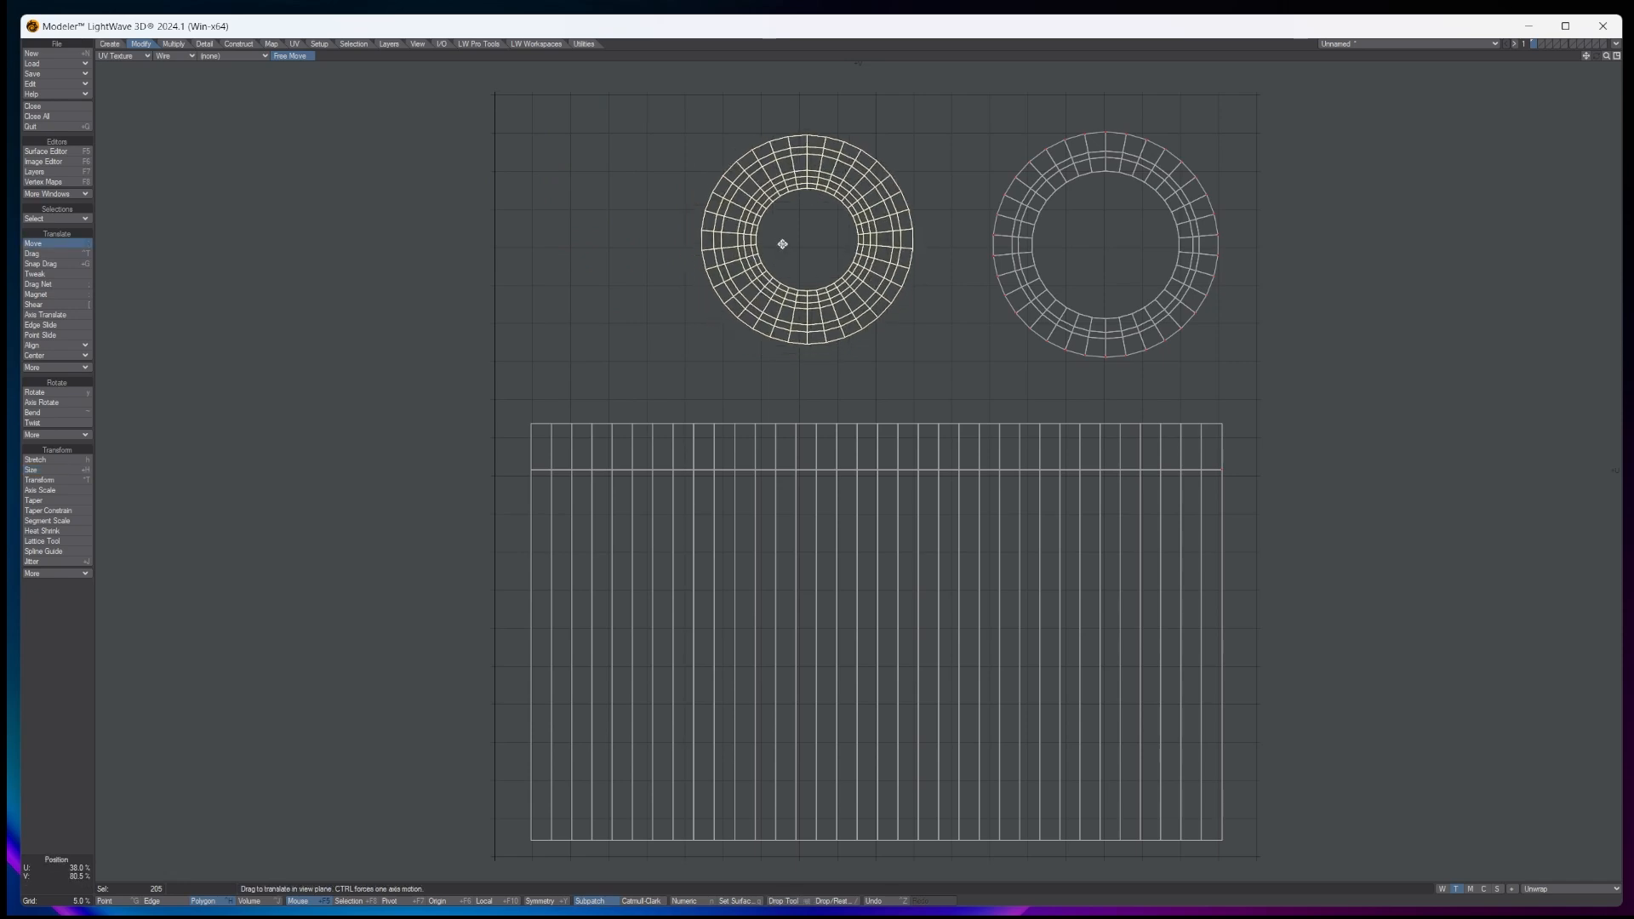
pyautogui.press('space')
# Clear the island selection and restore the four-viewport layout with the whole UV layout fitted in view
pyautogui.press('/')
pyautogui.click(1616, 56)
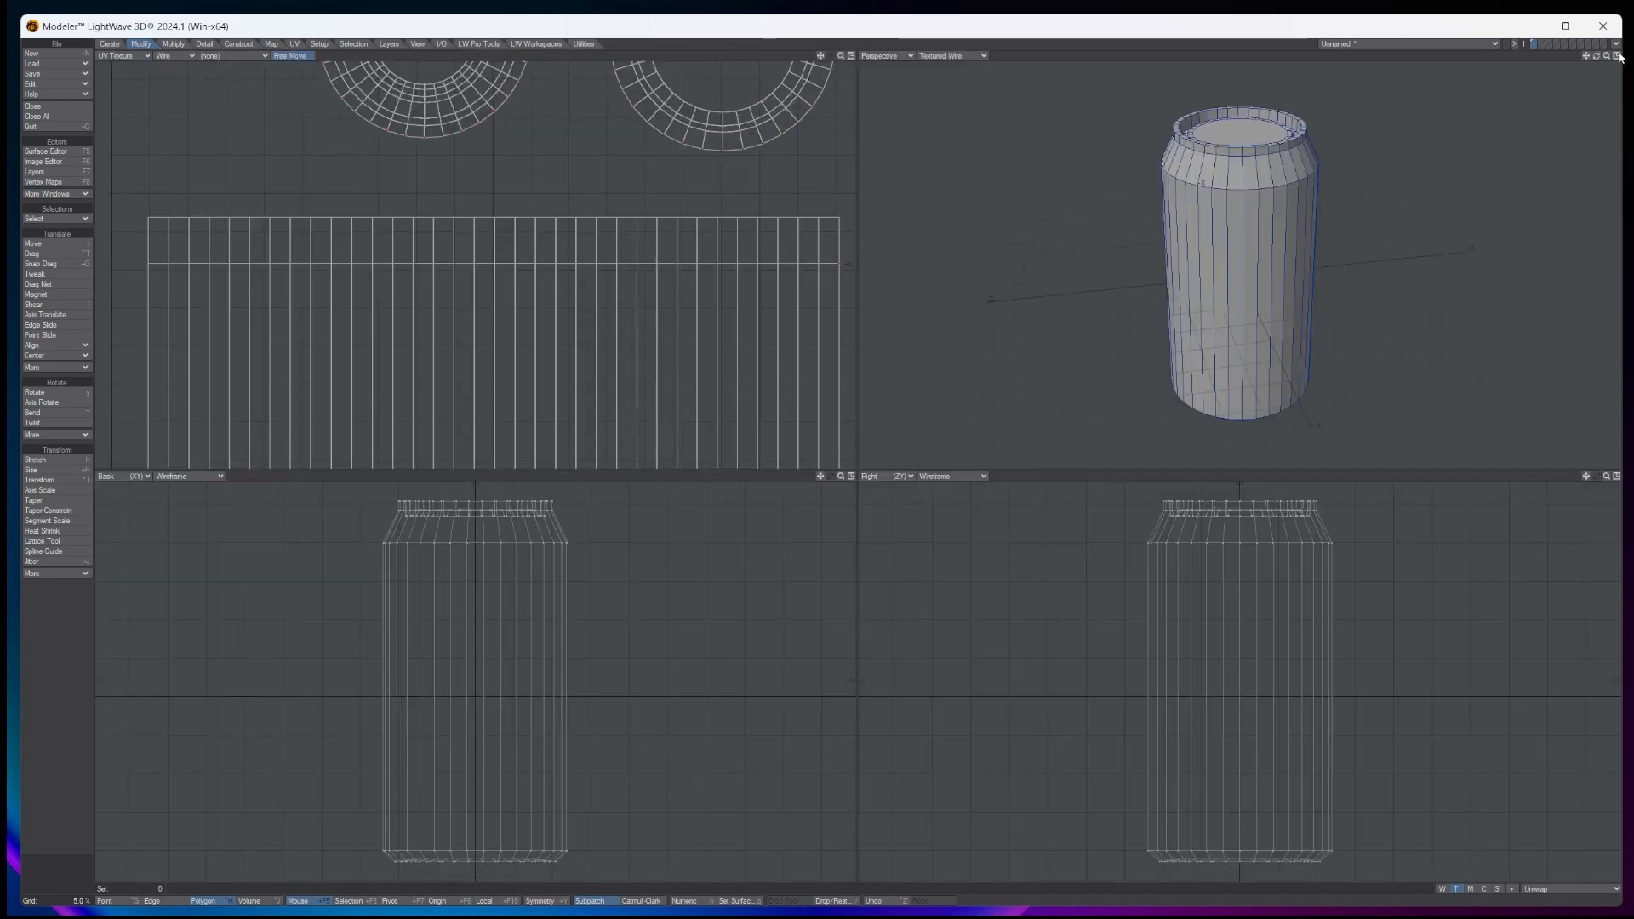
pyautogui.press('a')
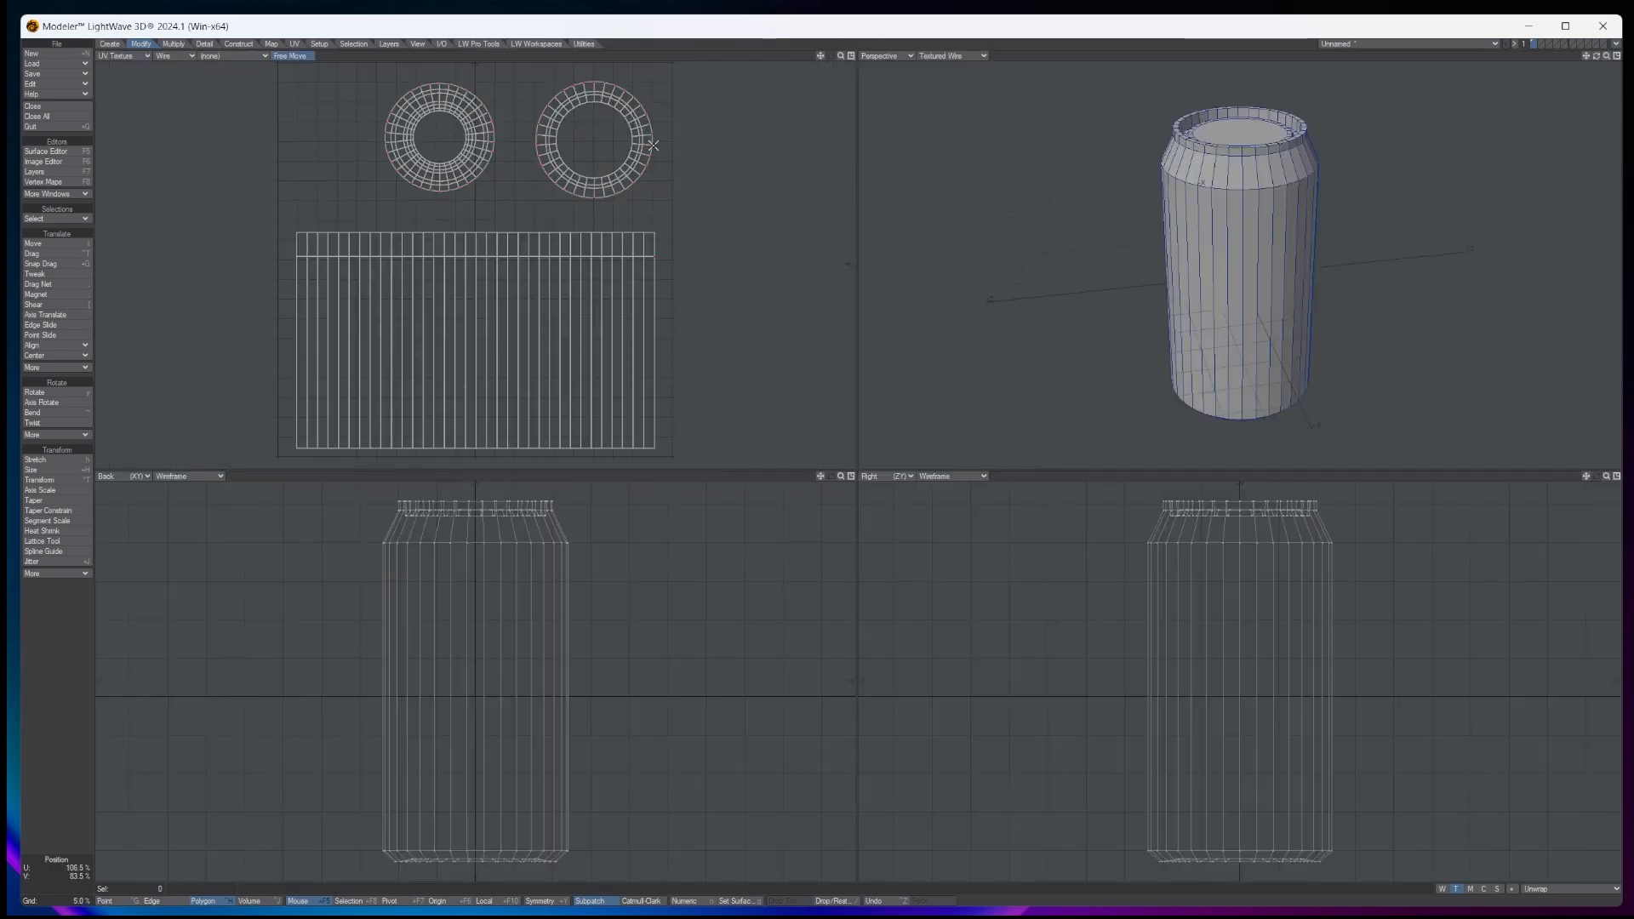
pyautogui.moveTo(1279, 225); pyautogui.dragTo(1234, 224)
# Rename the texture vertex map Unwrap as Coke Can UV and close the vertex map list
pyautogui.click(56, 182)
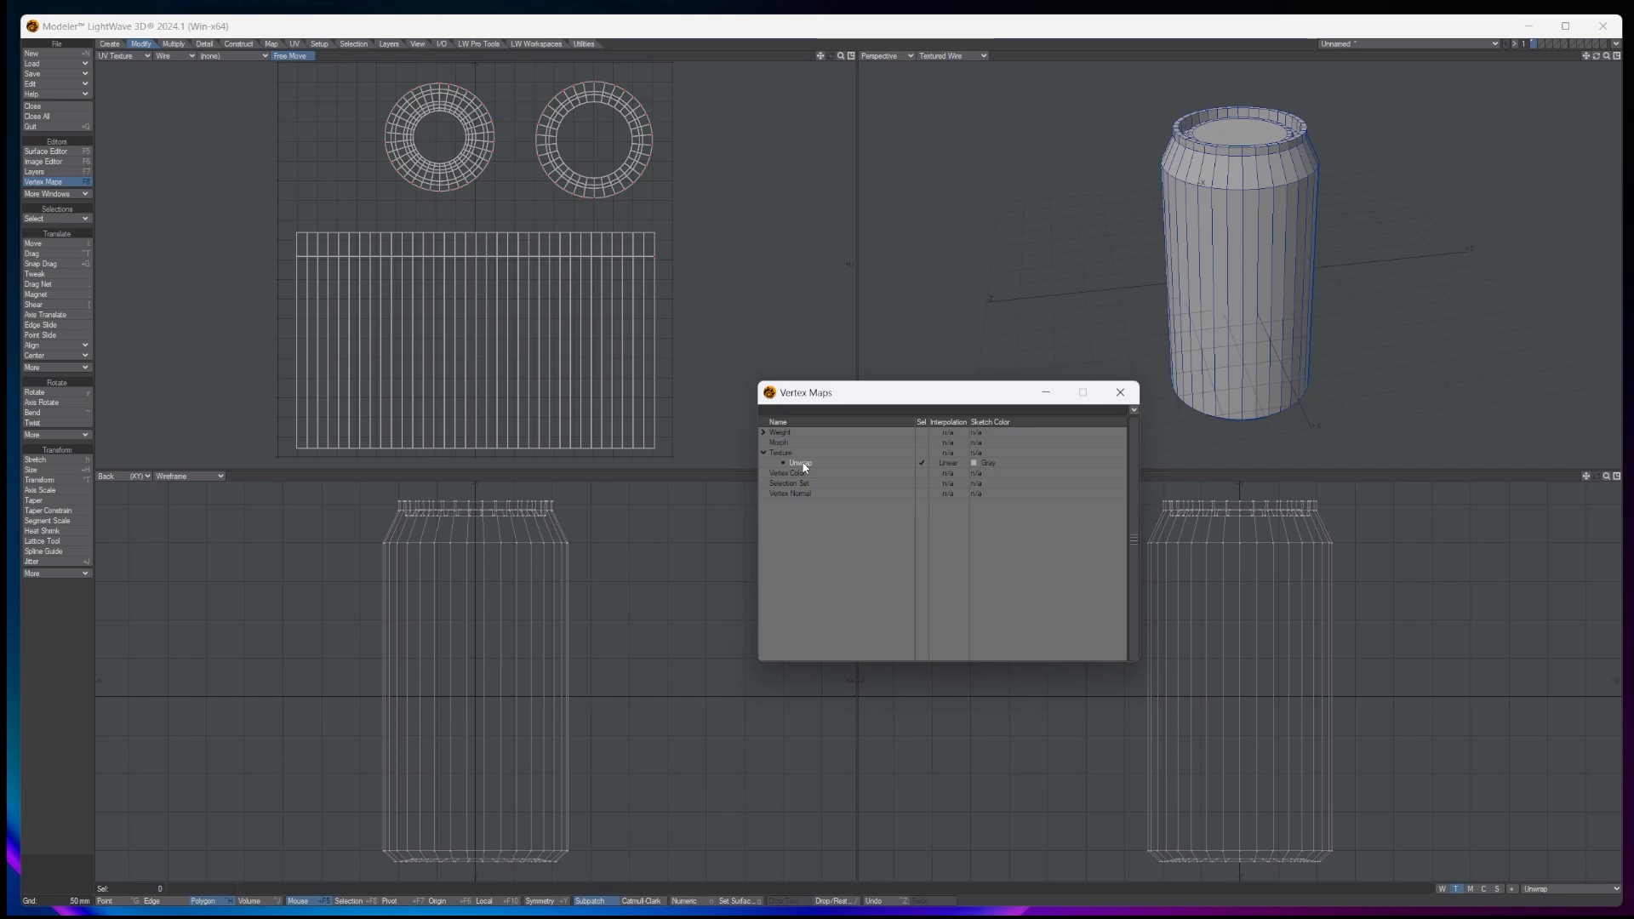
pyautogui.rightClick(804, 467)
pyautogui.click(804, 471)
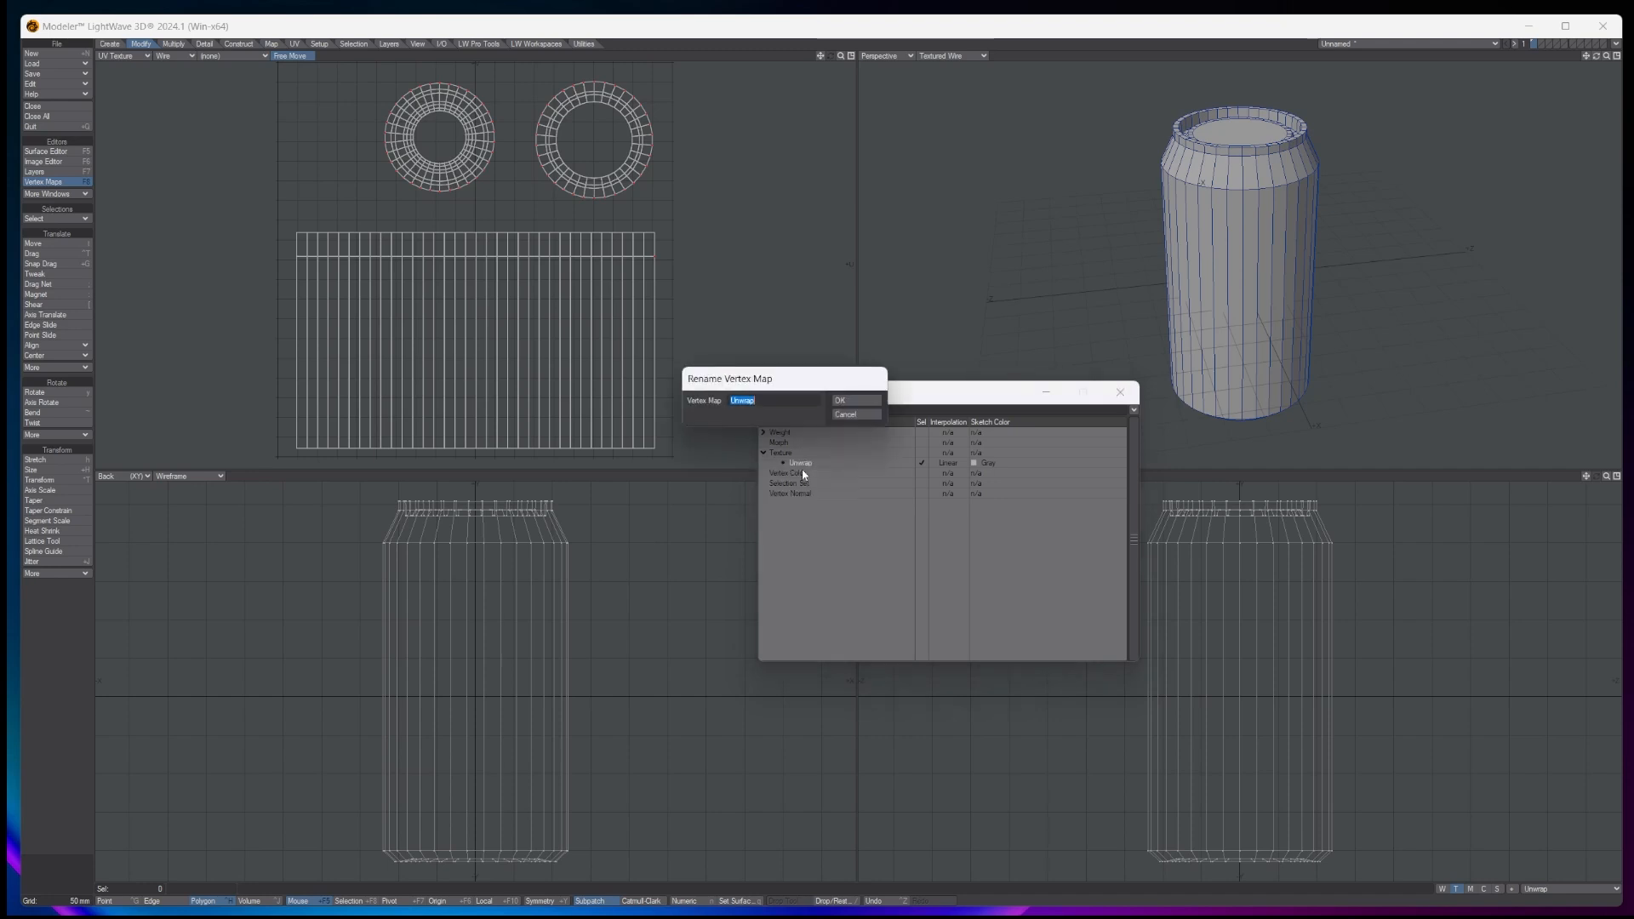
pyautogui.write('Coke Can UV')
pyautogui.click(873, 398)
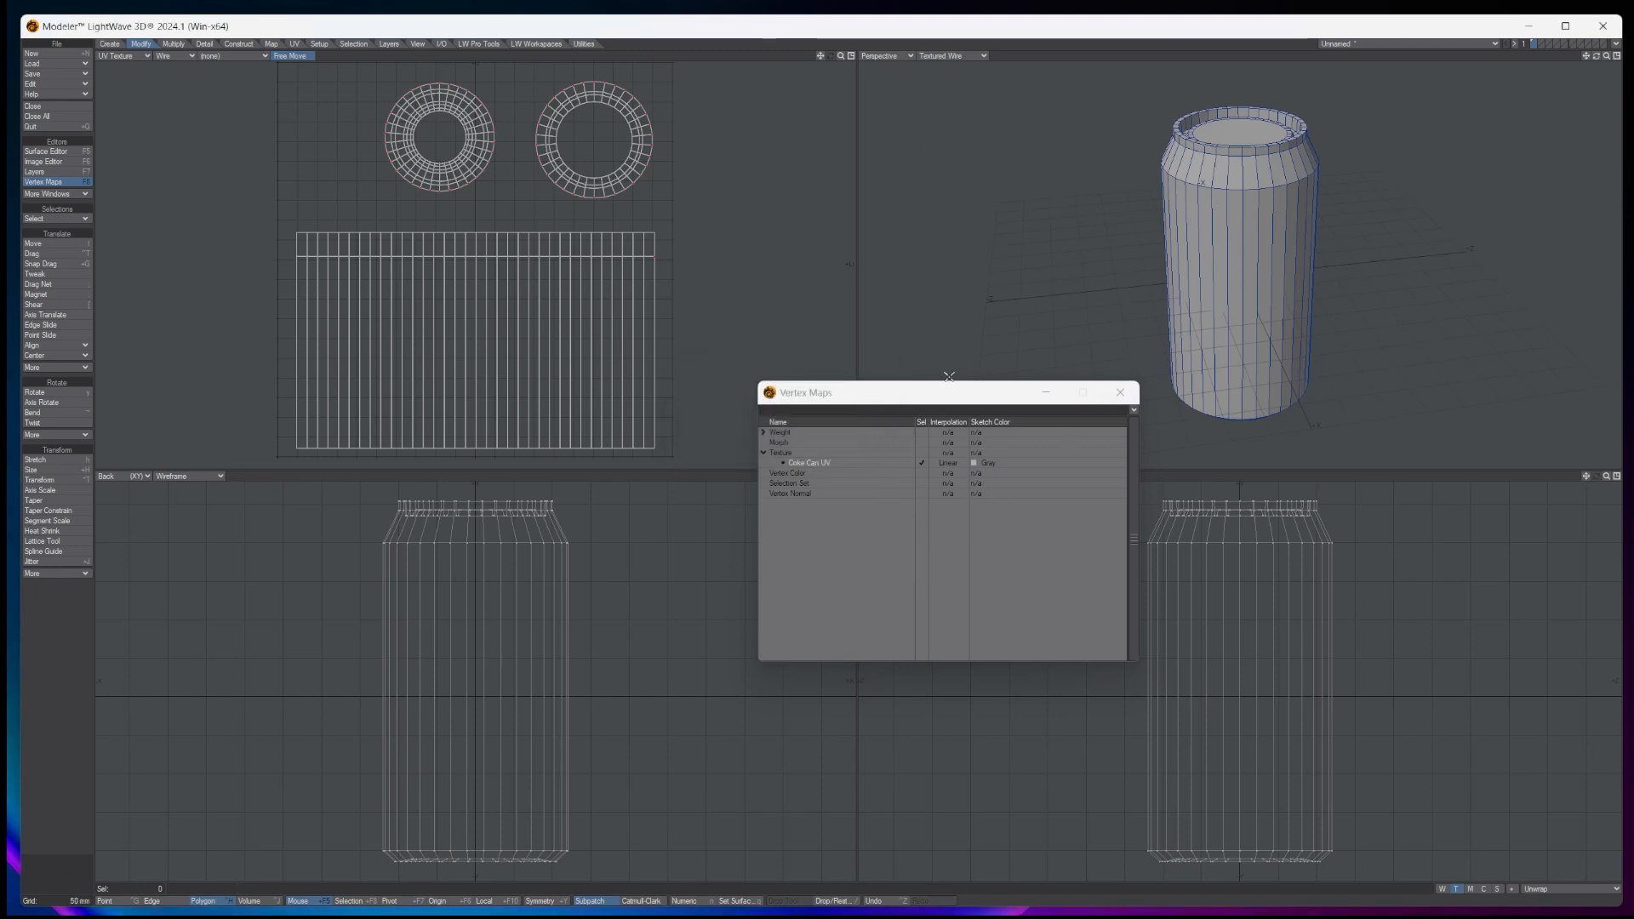
pyautogui.click(1120, 393)
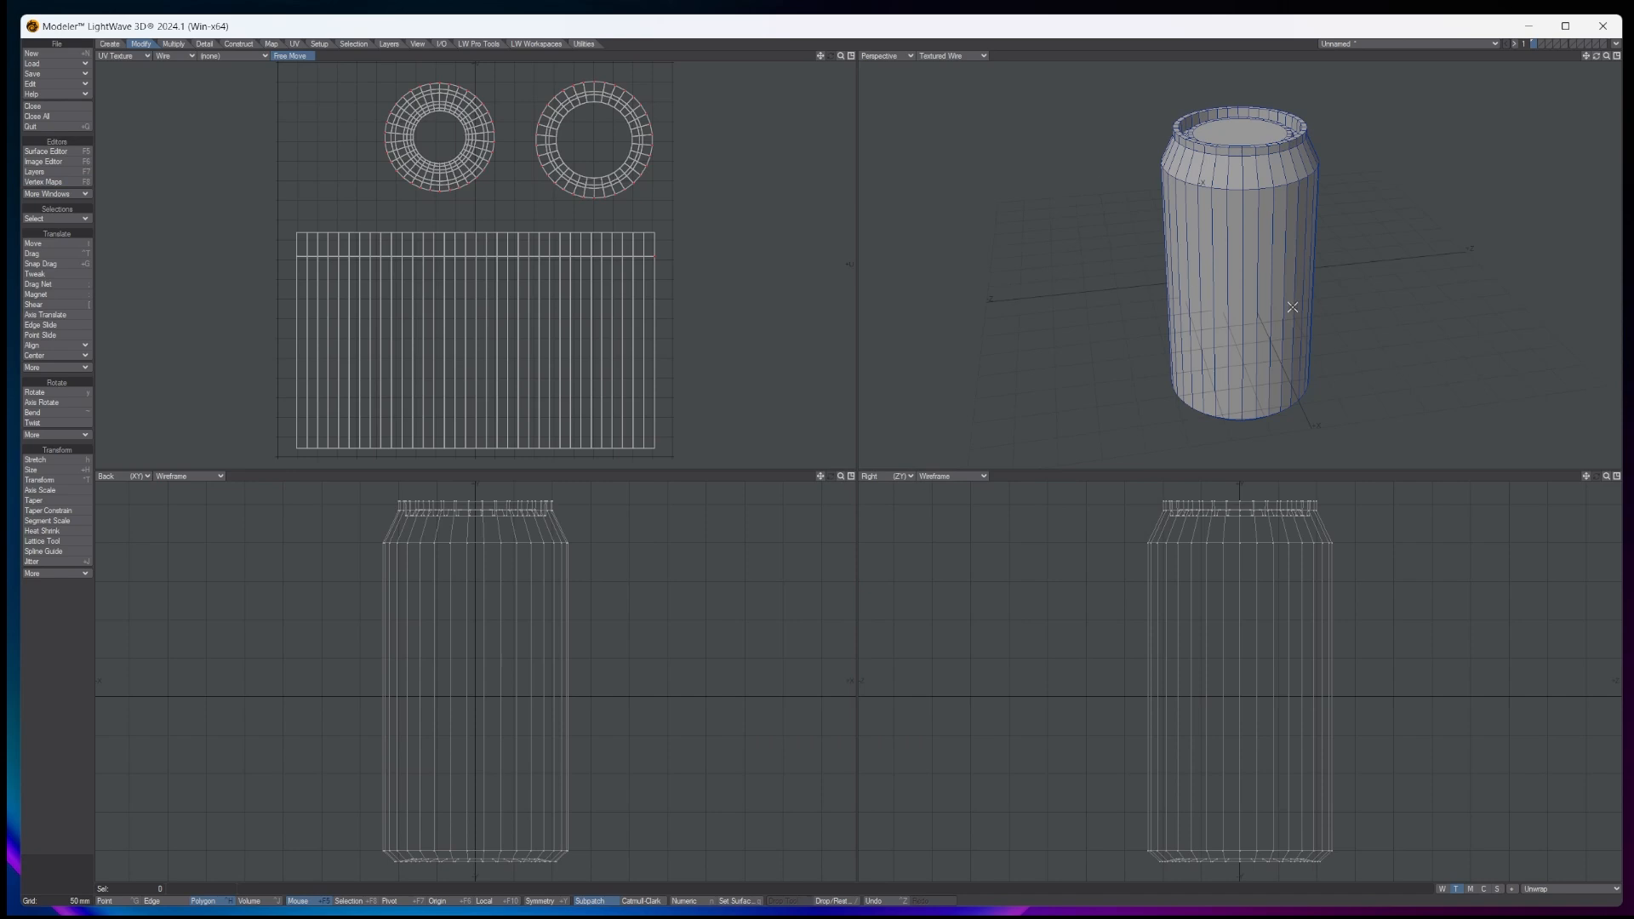
# Assign the can a default surface named Coke can UV and check it in the Surface Editor
pyautogui.click(737, 902)
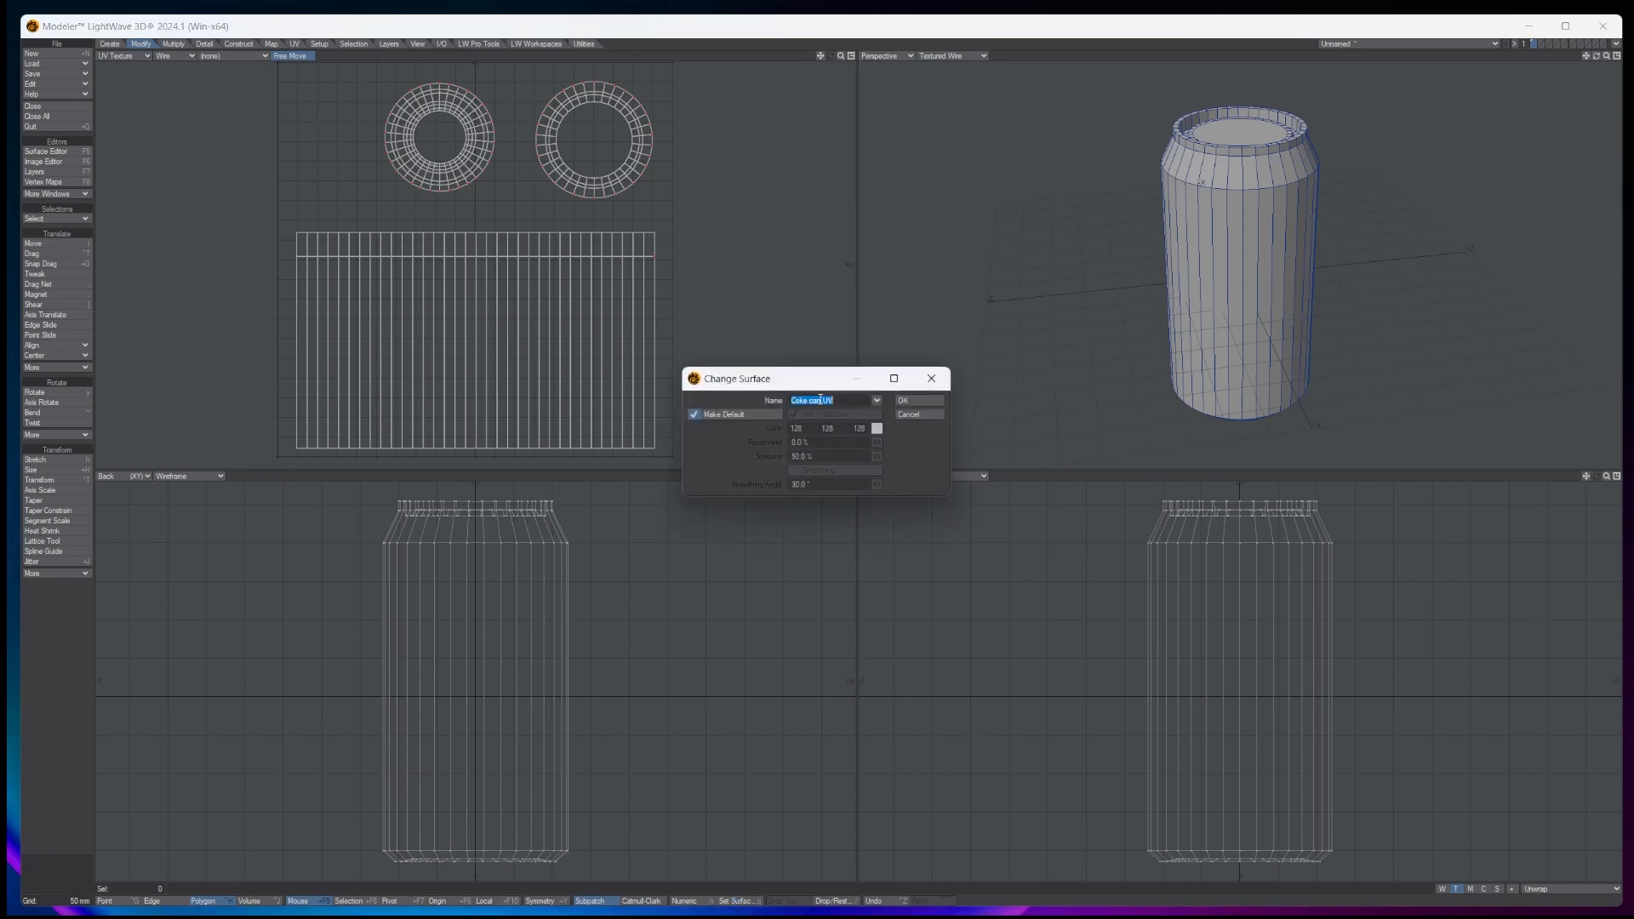
pyautogui.click(919, 400)
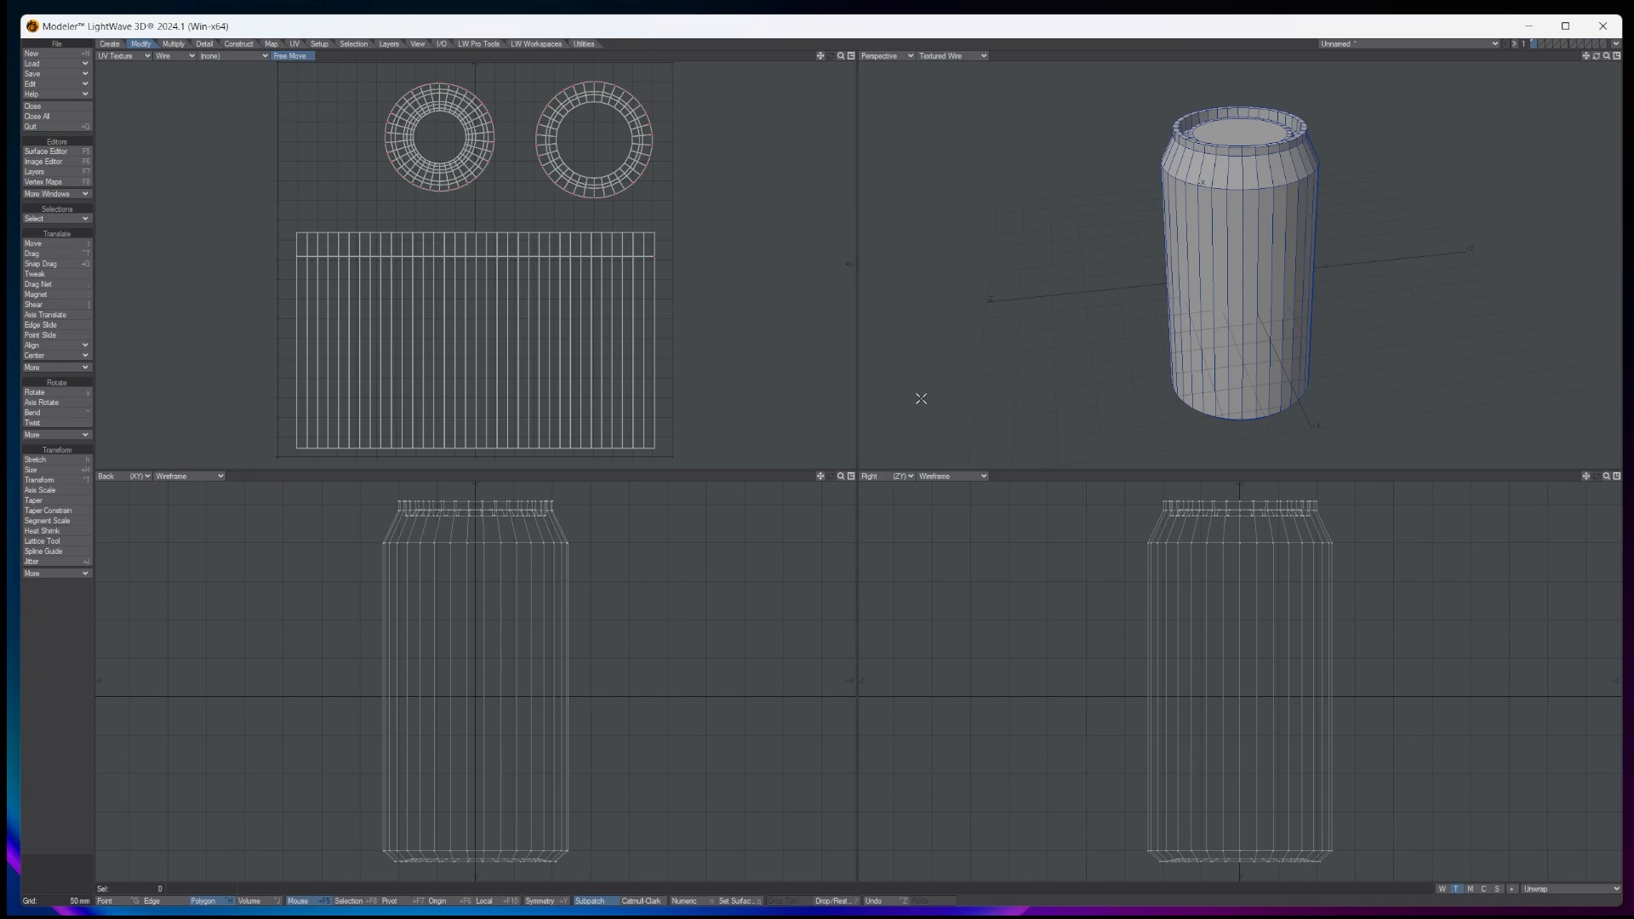
pyautogui.click(51, 151)
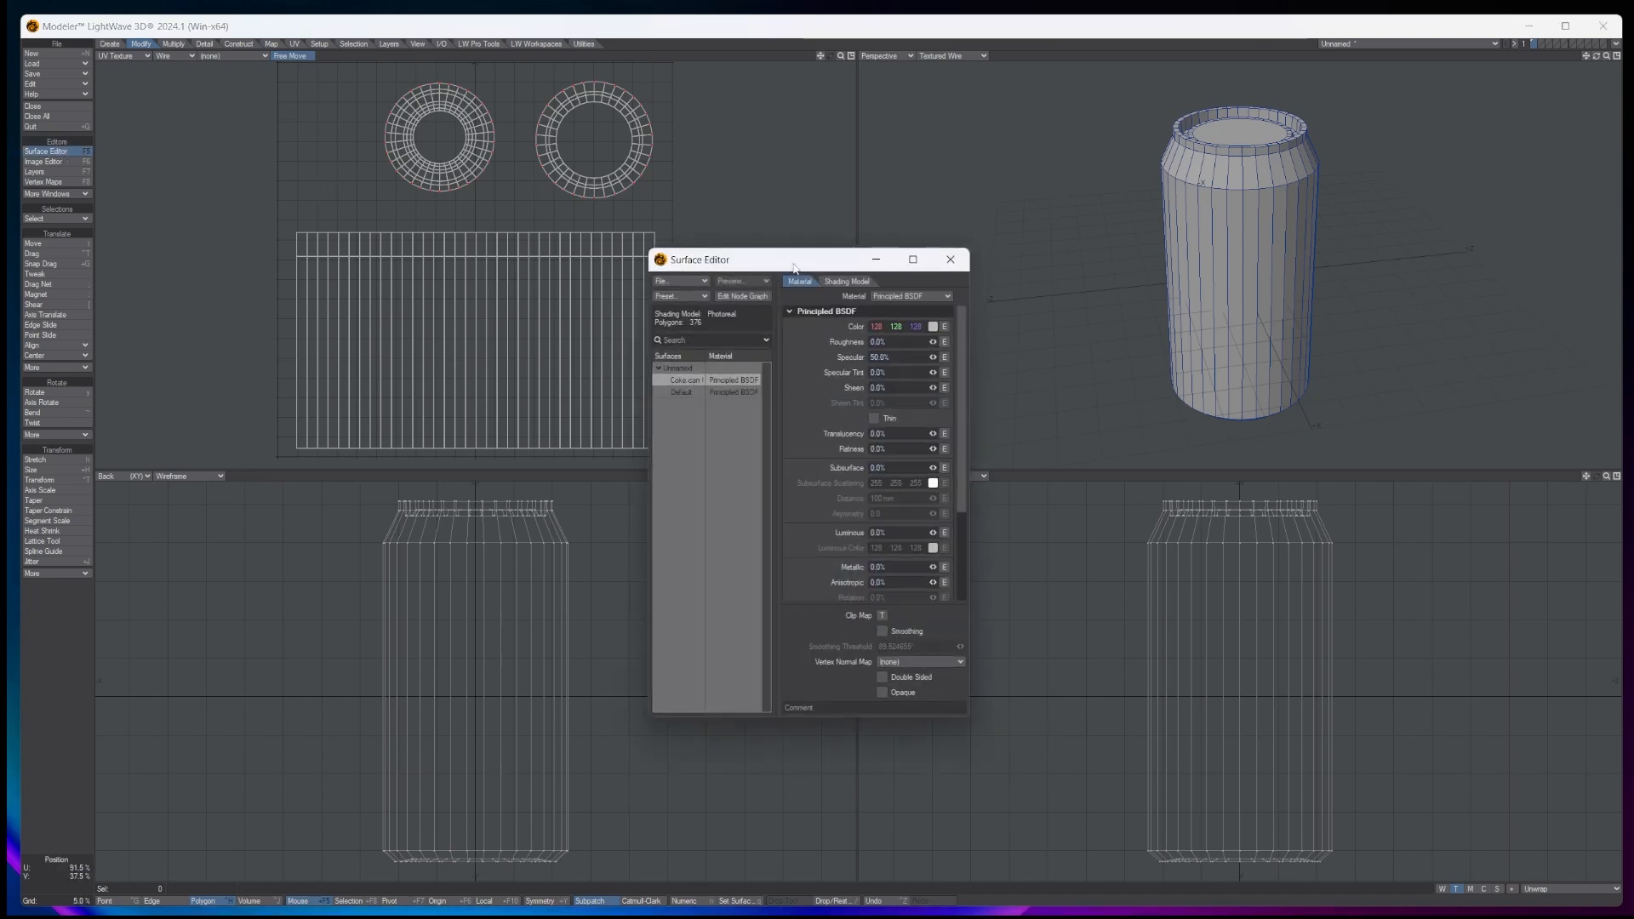
pyautogui.moveTo(794, 268); pyautogui.dragTo(972, 376)
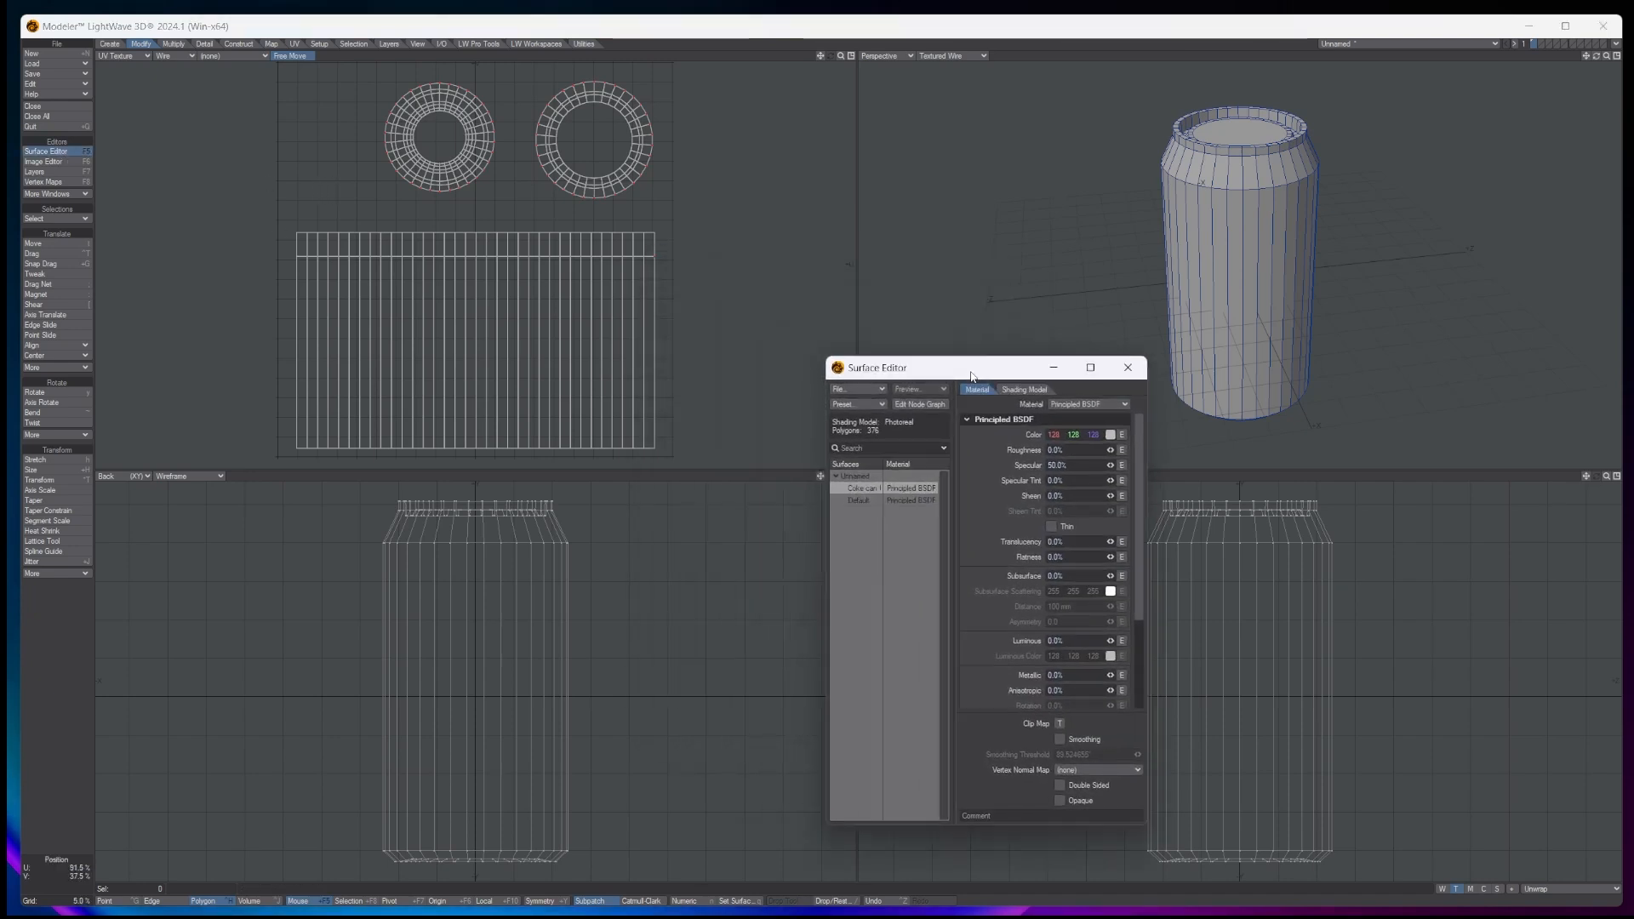
pyautogui.click(1128, 367)
# Display the image Coke Can UV.jpg behind the UV islands and maximize the UV view
pyautogui.click(215, 57)
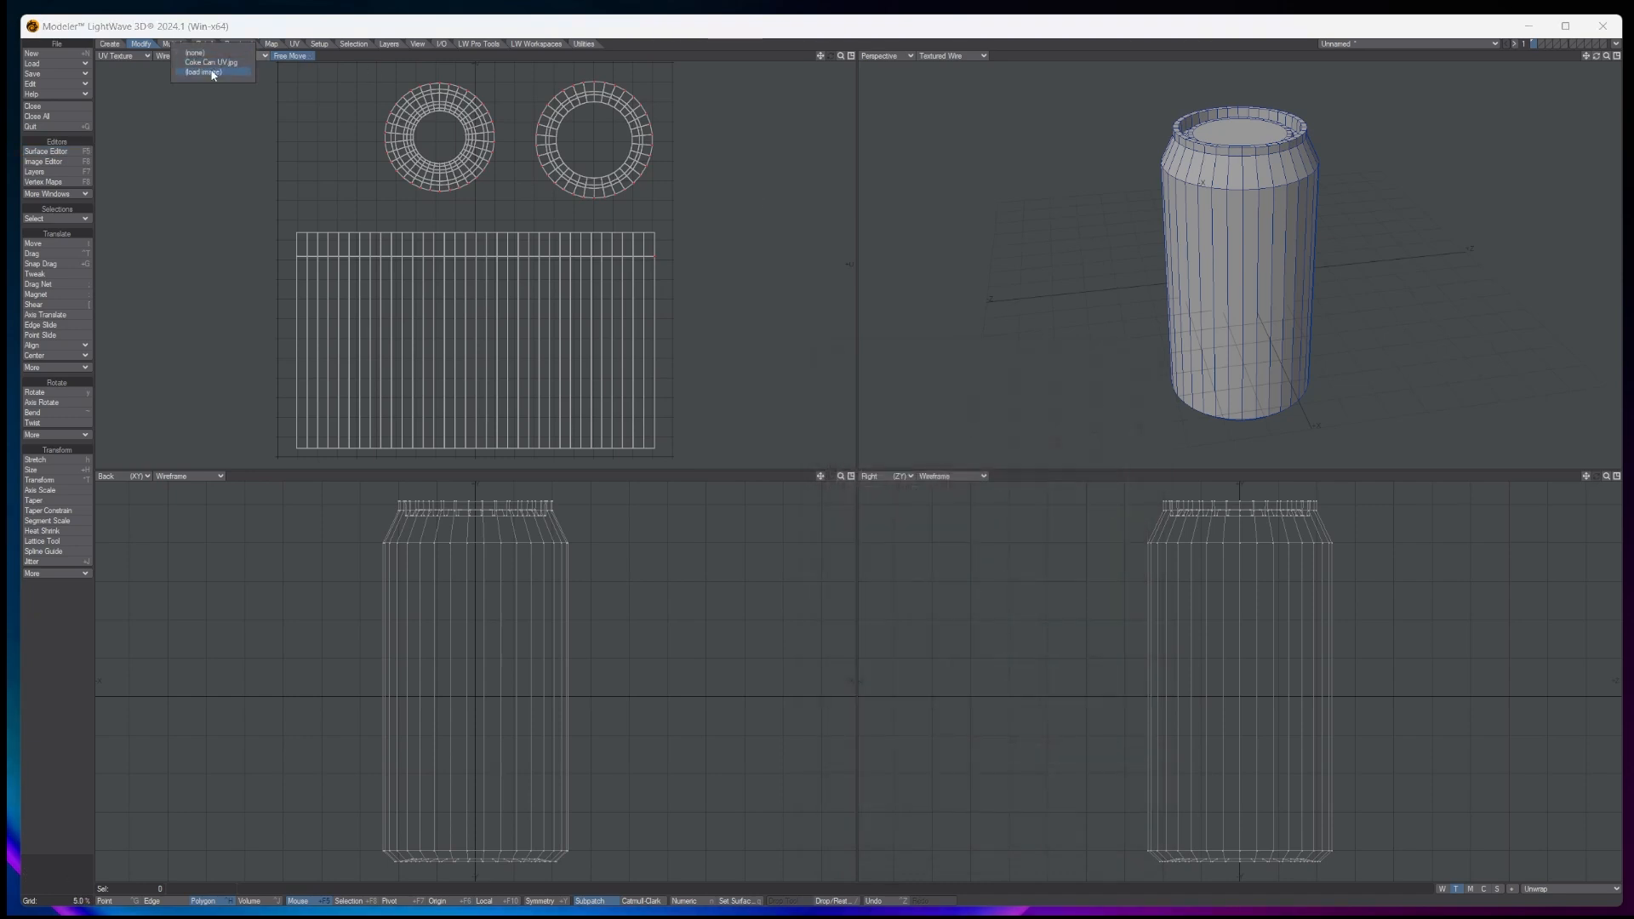
pyautogui.click(207, 65)
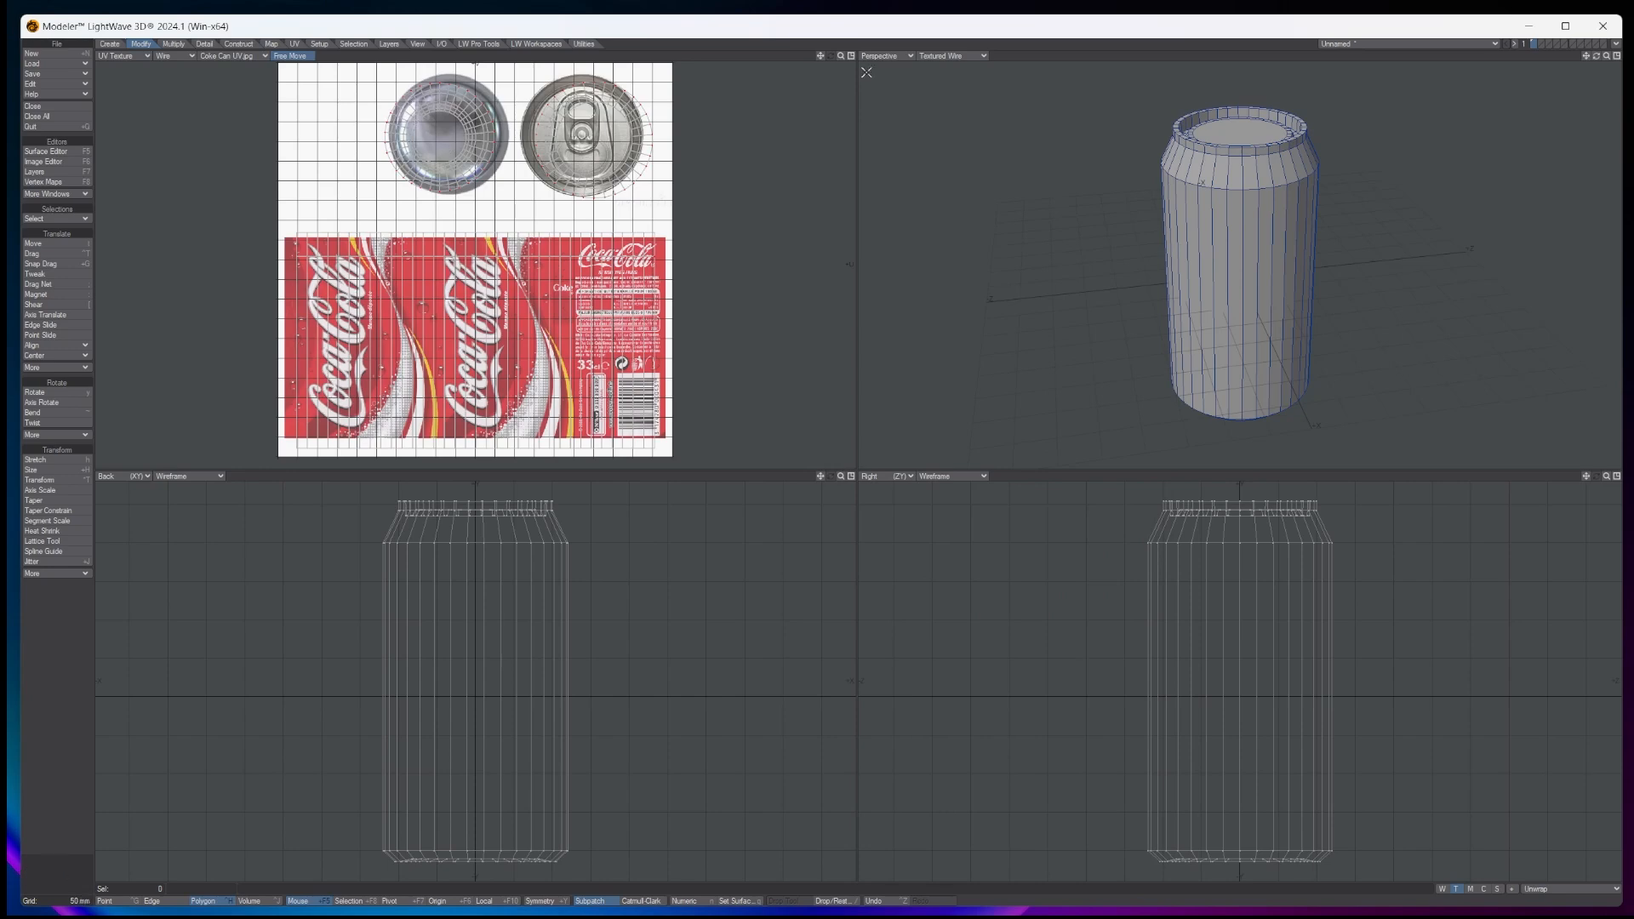
pyautogui.click(851, 56)
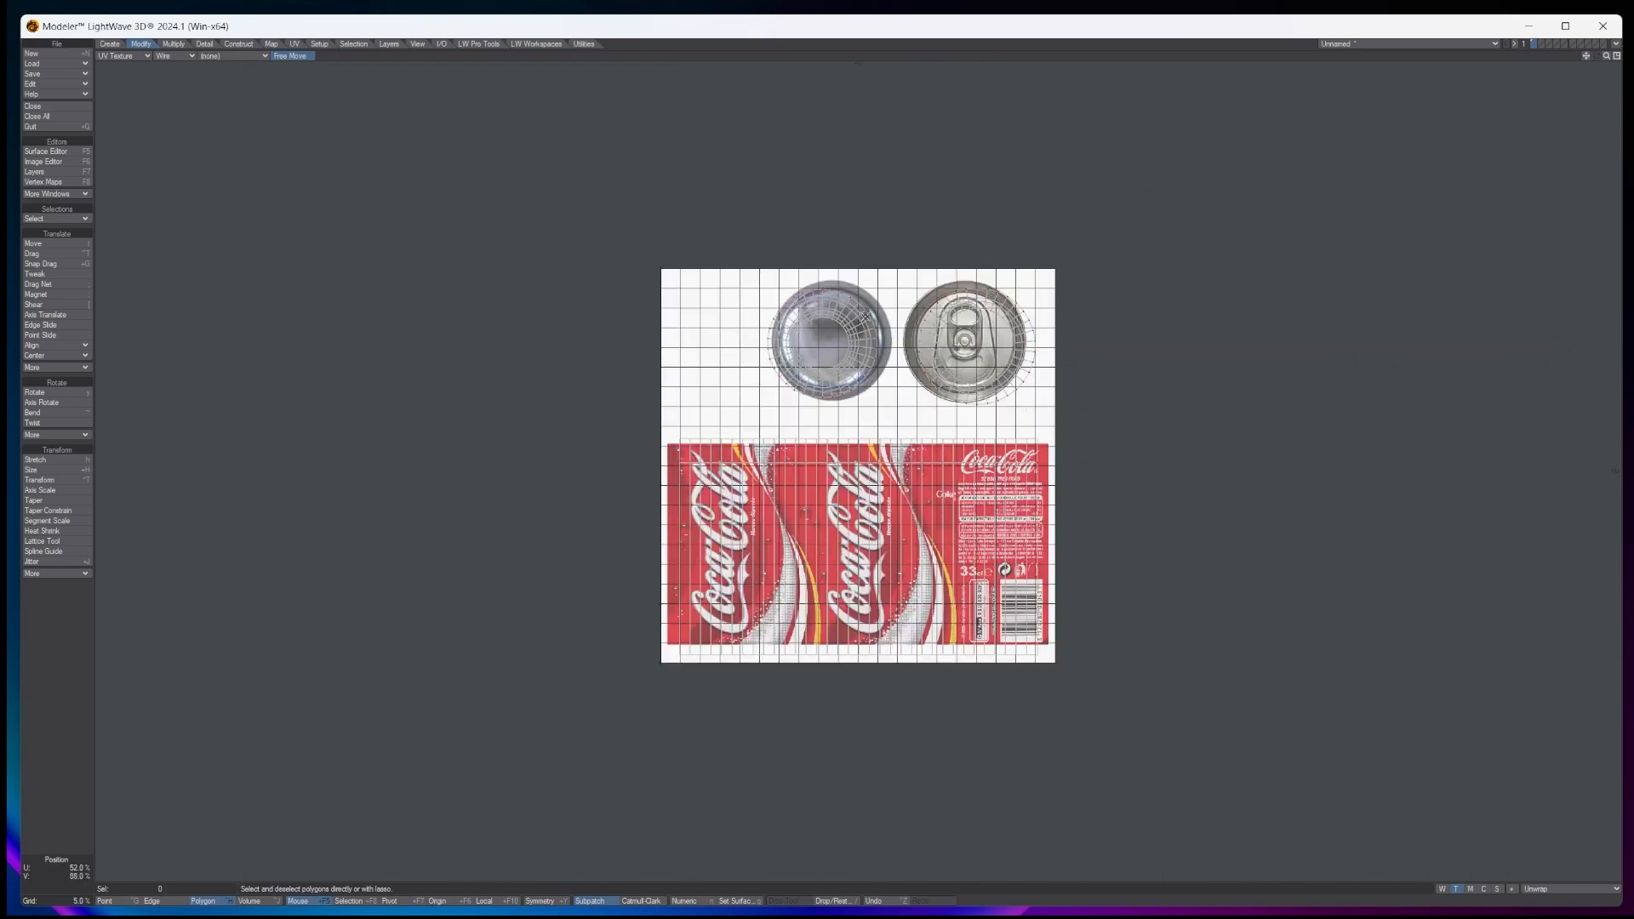
pyautogui.press('.')
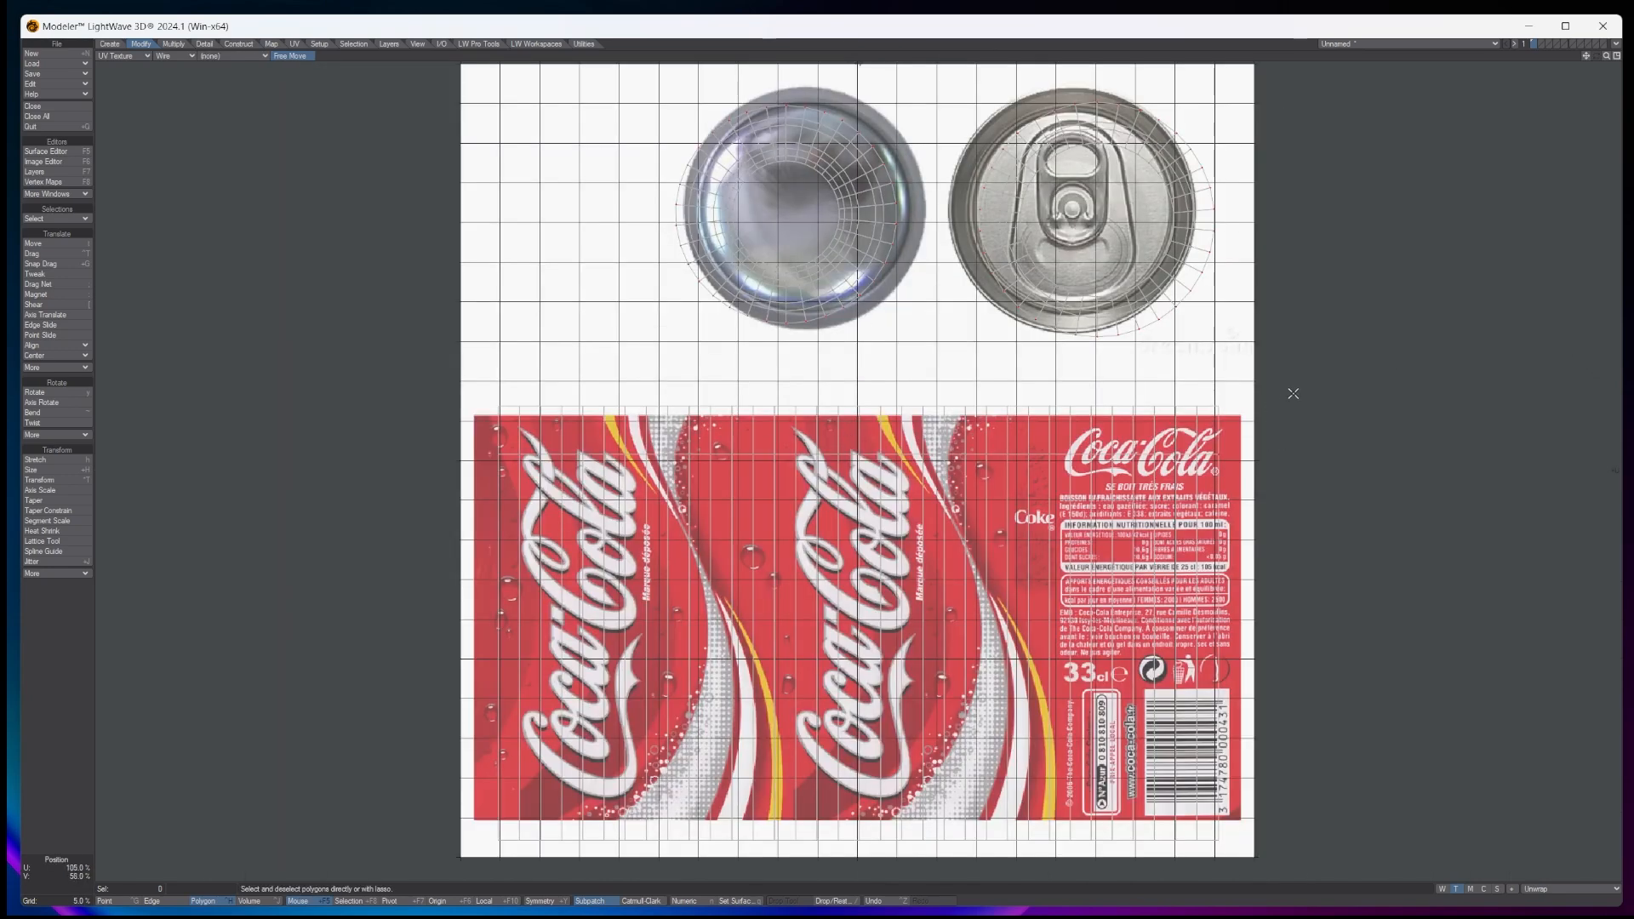
# Select the can body's UV island, stretch it wider and shorter, and move it over the red label artwork
pyautogui.click(1063, 115)
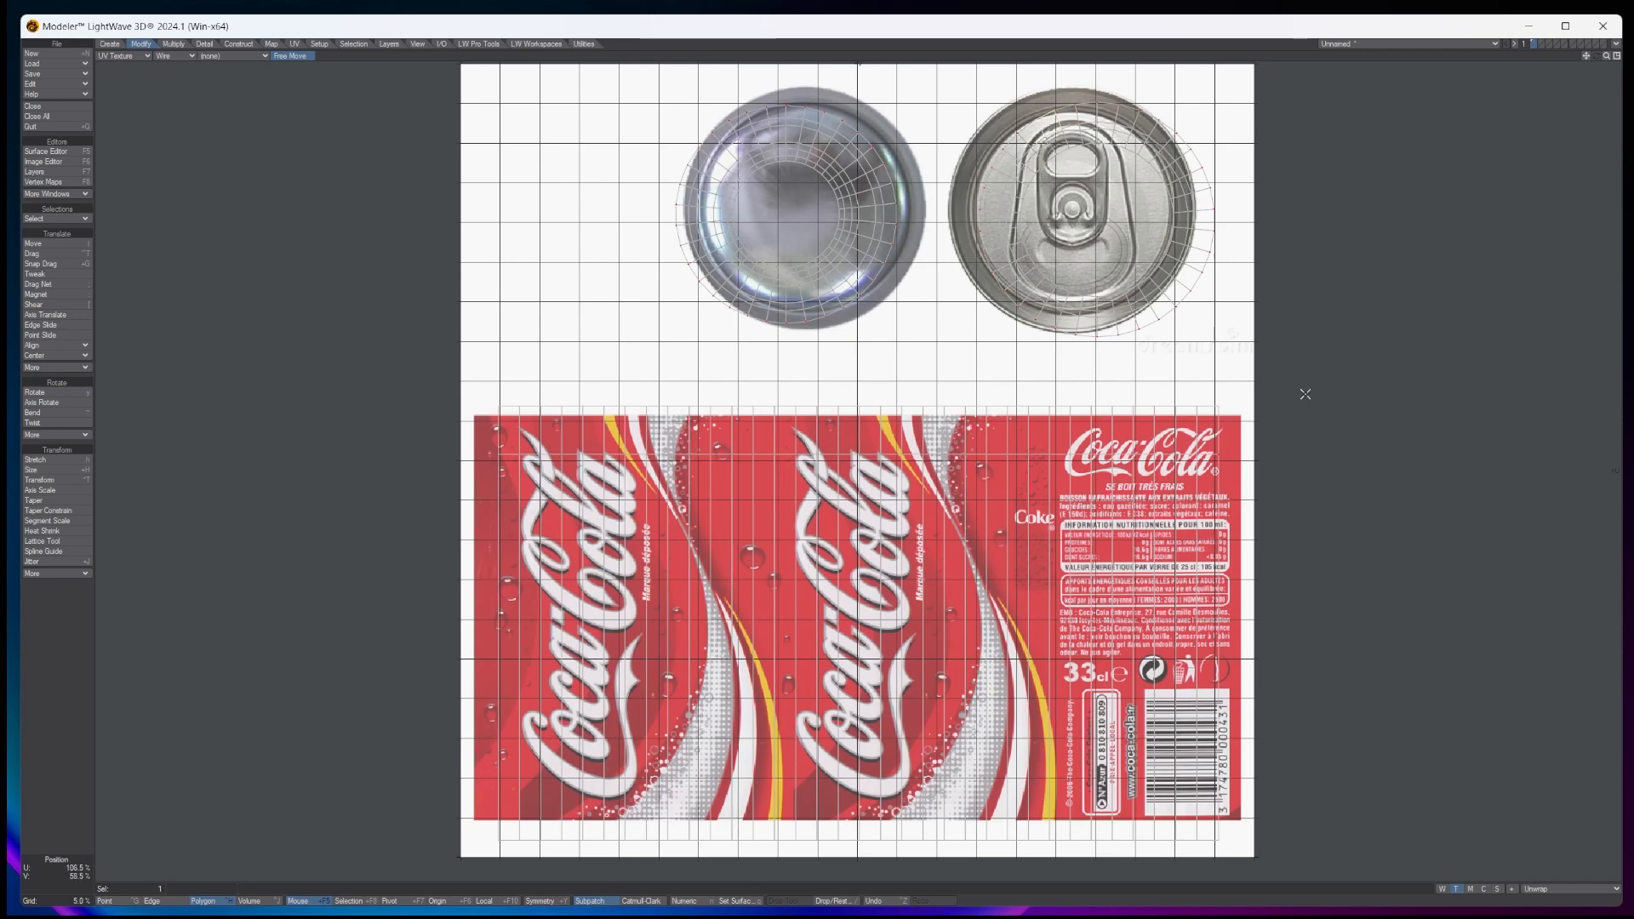
pyautogui.moveTo(1292, 394)
pyautogui.mouseDown(button='right')
pyautogui.moveTo(959, 370)
pyautogui.moveTo(464, 396)
pyautogui.moveTo(348, 868)
pyautogui.moveTo(488, 881)
pyautogui.moveTo(1461, 549)
pyautogui.moveTo(1370, 372)
pyautogui.moveTo(1287, 399)
pyautogui.moveTo(877, 343)
pyautogui.moveTo(417, 344)
pyautogui.moveTo(446, 867)
pyautogui.moveTo(826, 883)
pyautogui.moveTo(1464, 426)
pyautogui.moveTo(1242, 400)
pyautogui.moveTo(1262, 402)
pyautogui.mouseUp(button='right')
pyautogui.moveTo(1415, 397)
pyautogui.mouseDown(button='right')
pyautogui.moveTo(1116, 361)
pyautogui.moveTo(419, 383)
pyautogui.moveTo(371, 828)
pyautogui.moveTo(600, 875)
pyautogui.moveTo(1089, 883)
pyautogui.moveTo(1409, 566)
pyautogui.moveTo(1355, 354)
pyautogui.mouseUp(button='right')
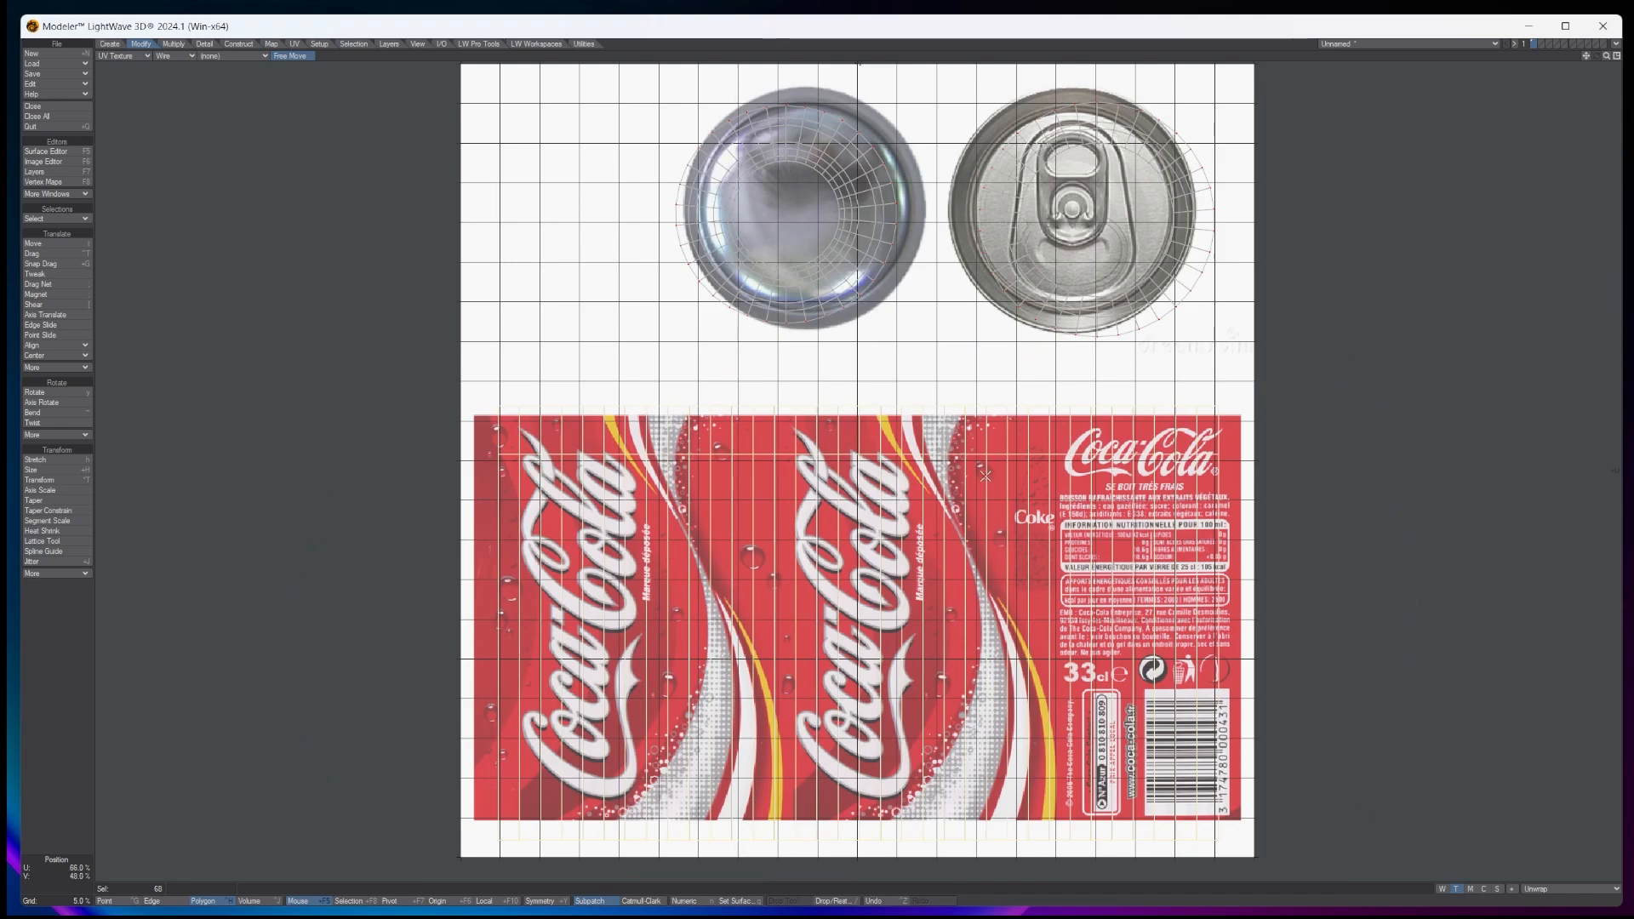
pyautogui.click(39, 459)
pyautogui.moveTo(766, 531)
pyautogui.mouseDown()
pyautogui.moveTo(784, 543)
pyautogui.moveTo(755, 538)
pyautogui.mouseUp()
pyautogui.press('t')
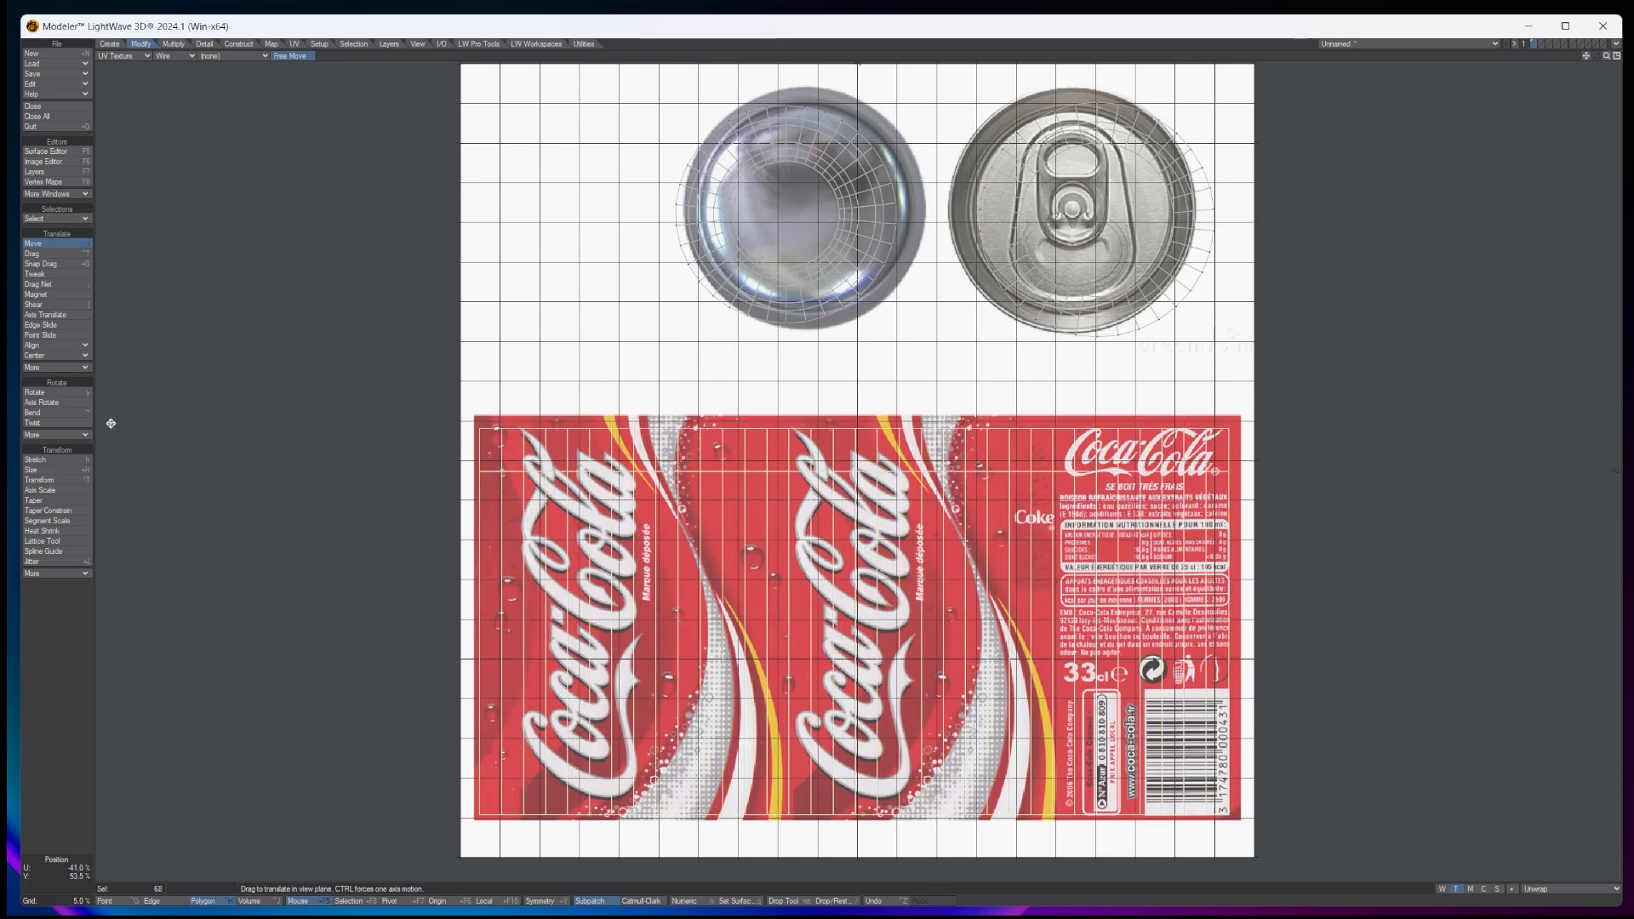
# Stretch the body's island vertically to fill the label's height, align it with the label edges, and deselect it
pyautogui.click(38, 459)
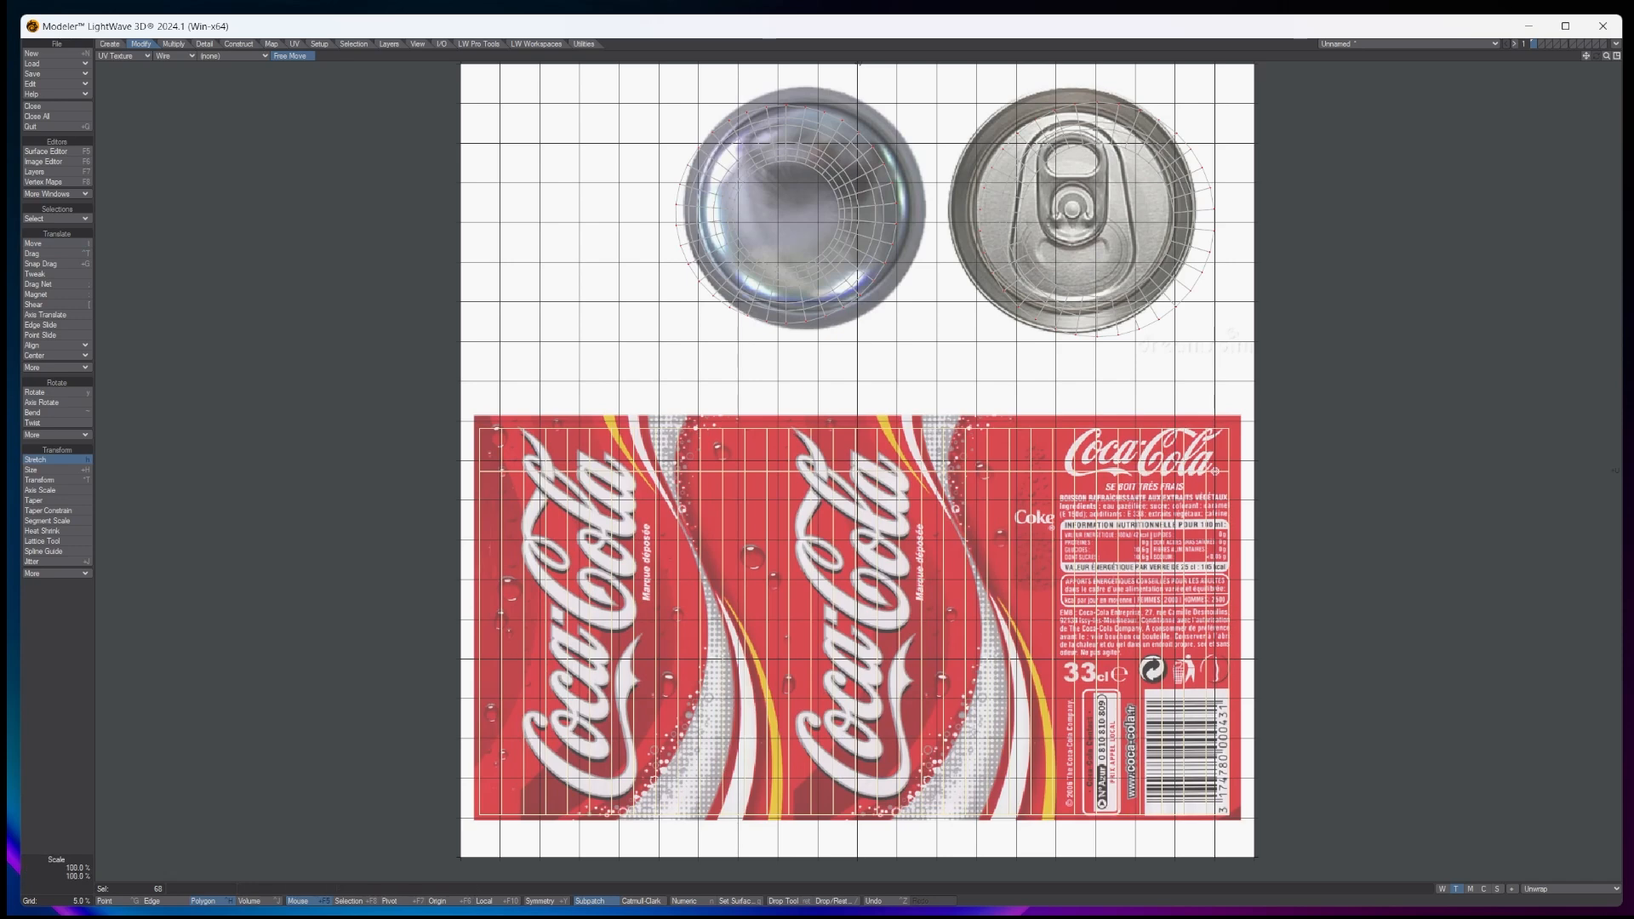
pyautogui.moveTo(755, 537); pyautogui.dragTo(758, 494)
pyautogui.press('t')
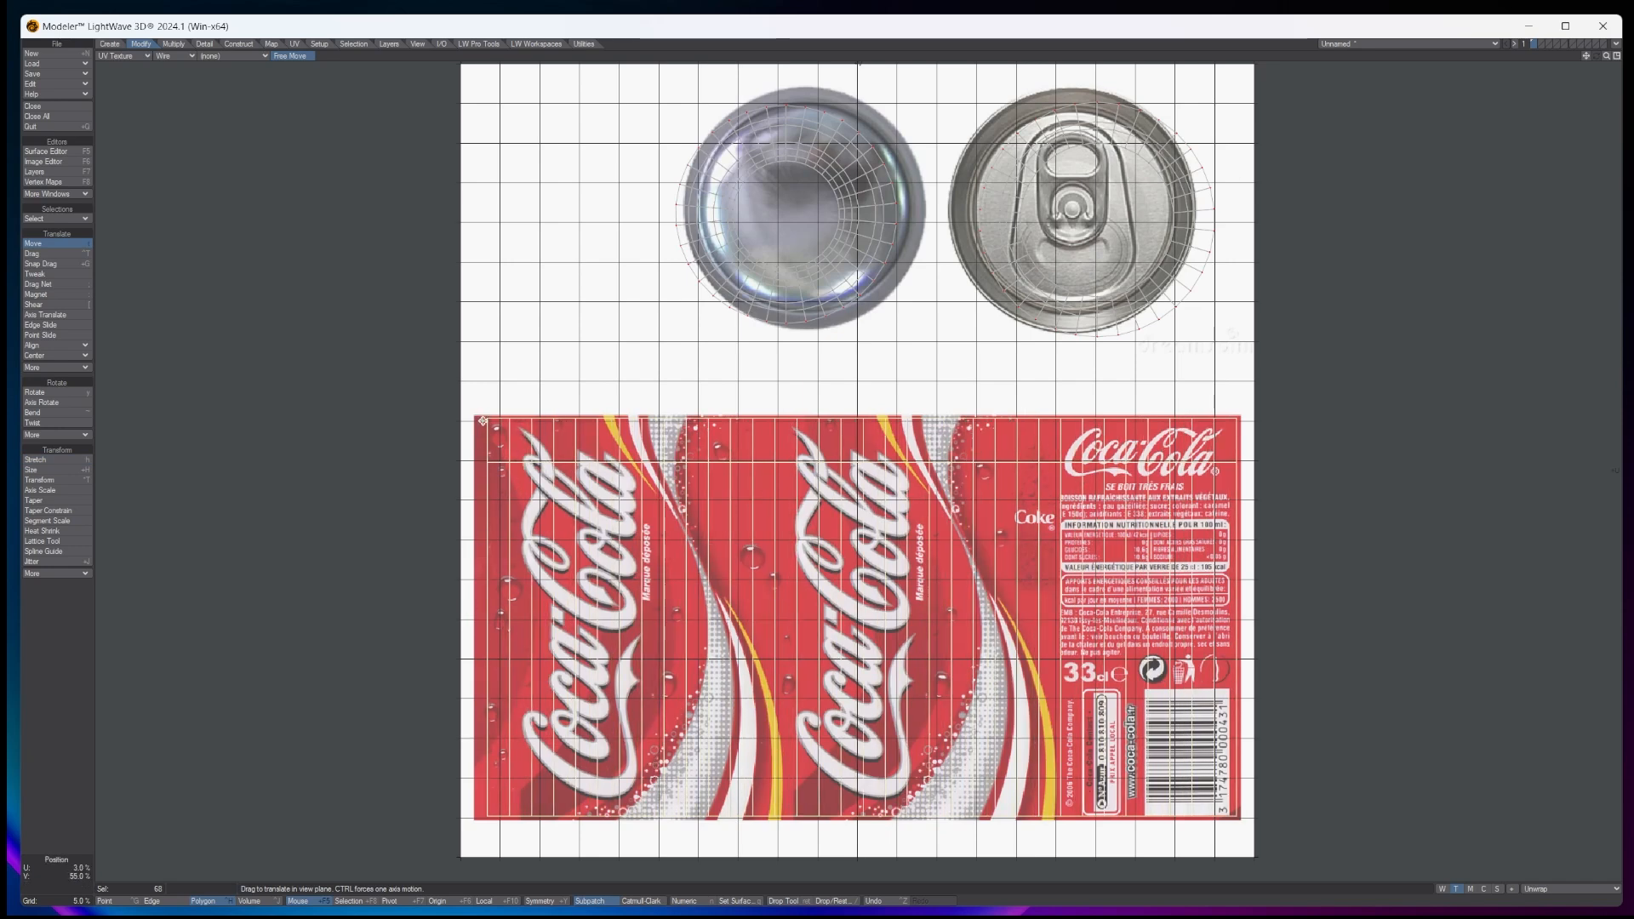
pyautogui.press('space')
pyautogui.press('/')
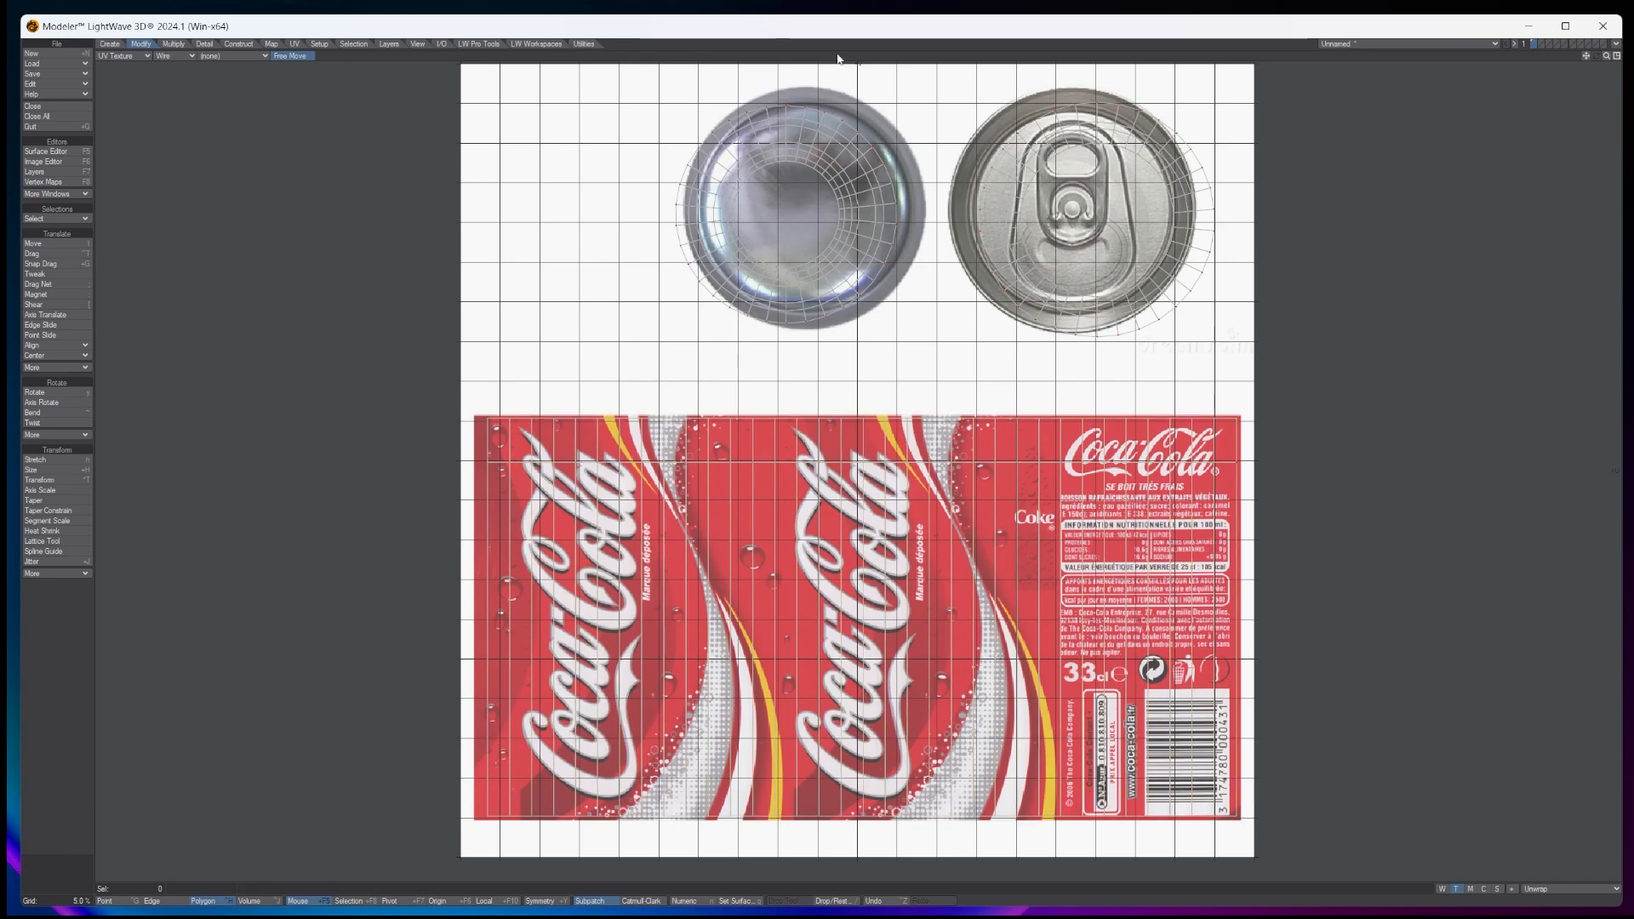
# Select the left circular UV island, centre it on the can-bottom picture, enlarge it to the picture's rim, and deselect it
pyautogui.moveTo(883, 86)
pyautogui.mouseDown(button='right')
pyautogui.moveTo(611, 98)
pyautogui.moveTo(833, 390)
pyautogui.moveTo(944, 248)
pyautogui.moveTo(855, 90)
pyautogui.mouseUp(button='right')
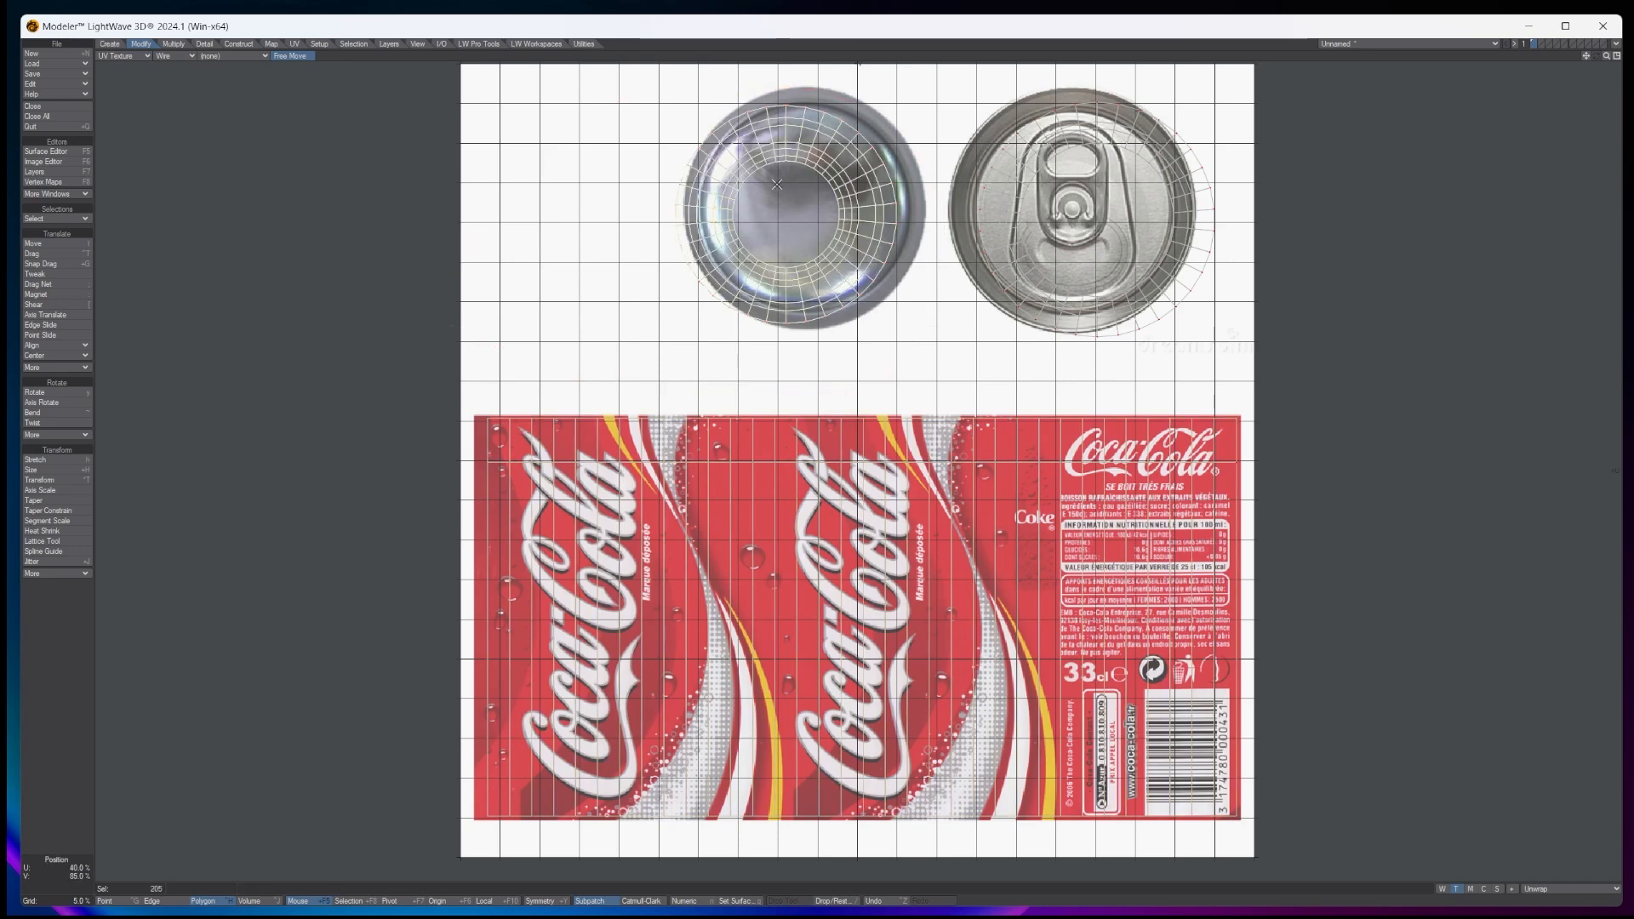
pyautogui.press('t')
pyautogui.moveTo(776, 184); pyautogui.dragTo(789, 178)
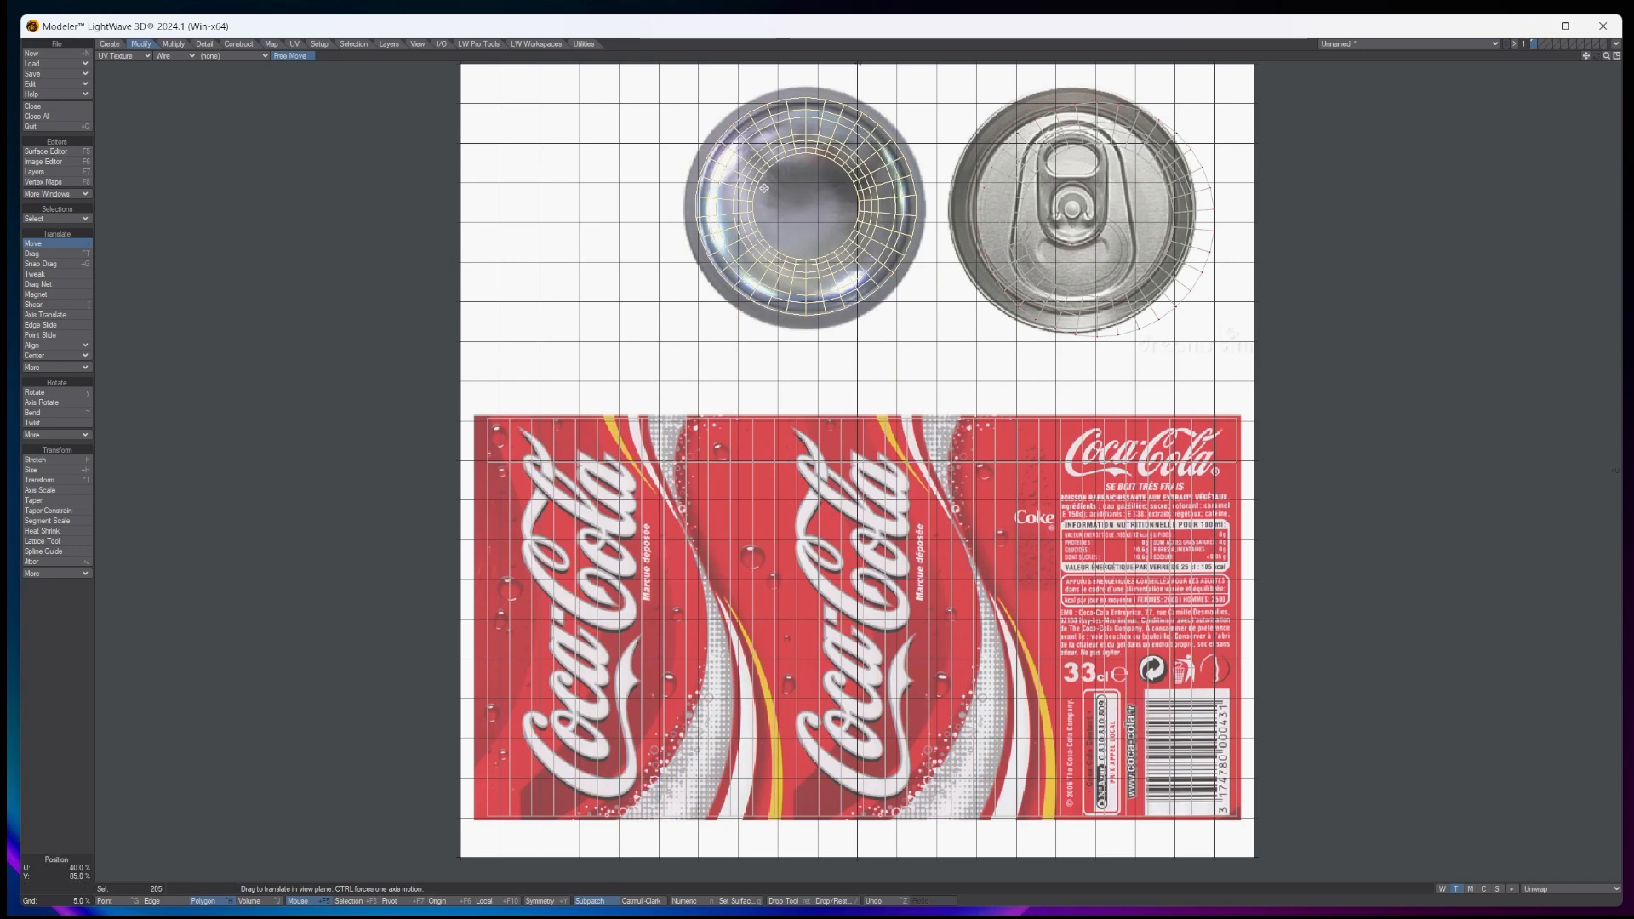
pyautogui.click(48, 469)
pyautogui.moveTo(805, 206); pyautogui.dragTo(822, 206)
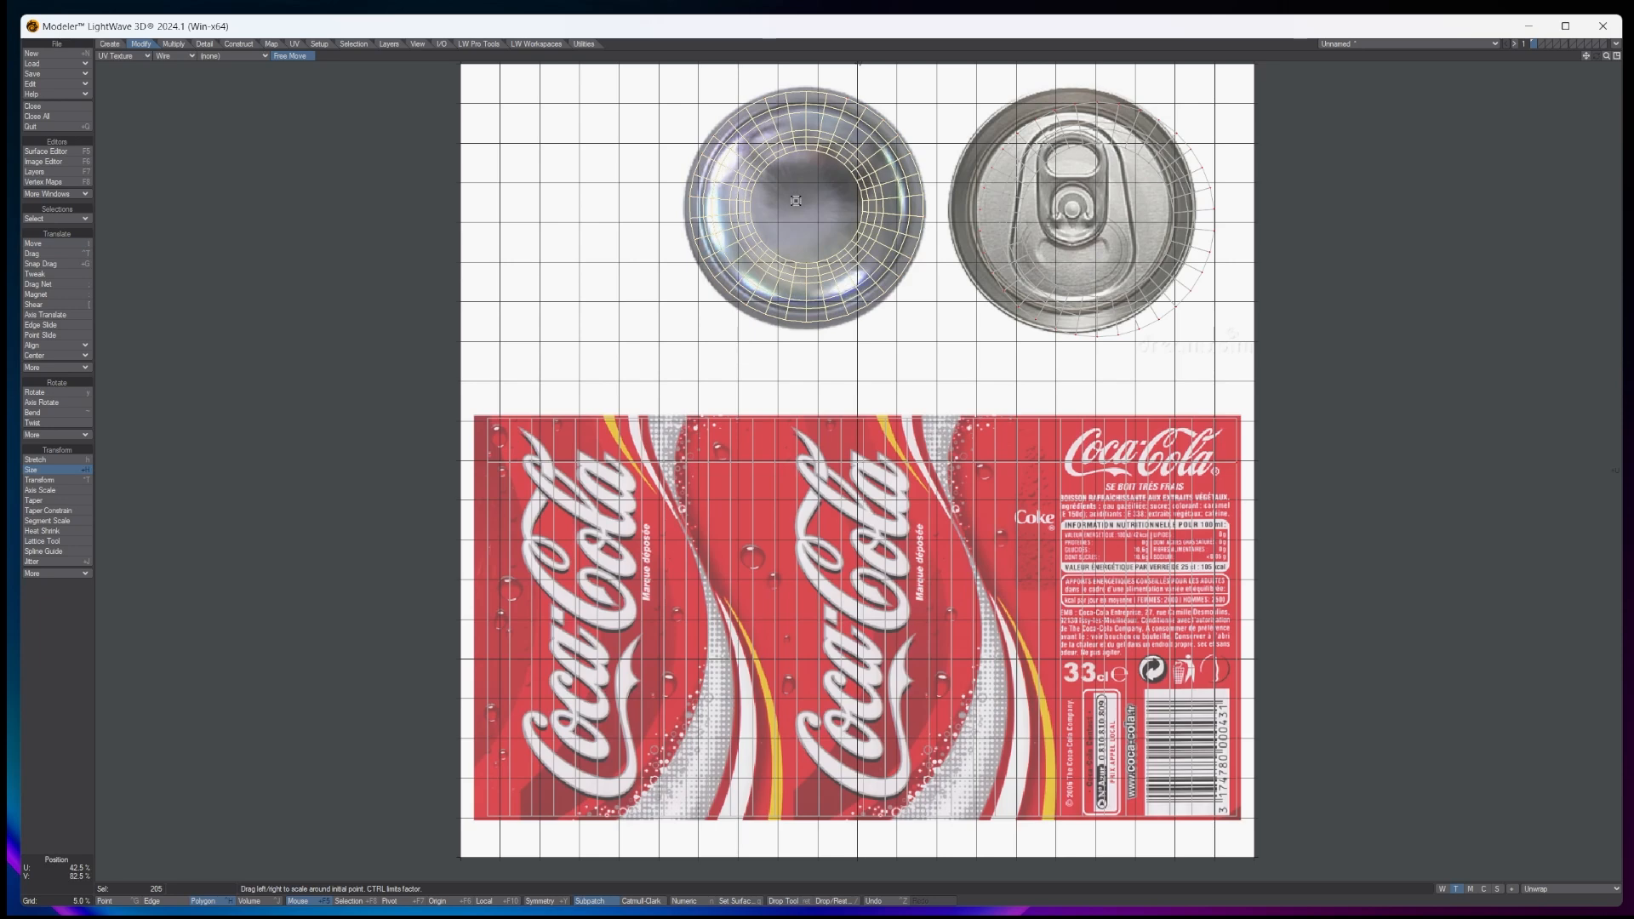
pyautogui.press('/')
# Select the right circular UV island, move it onto the can-lid picture with the pull tab, and deselect it
pyautogui.moveTo(1173, 94); pyautogui.dragTo(1053, 91, button='right')
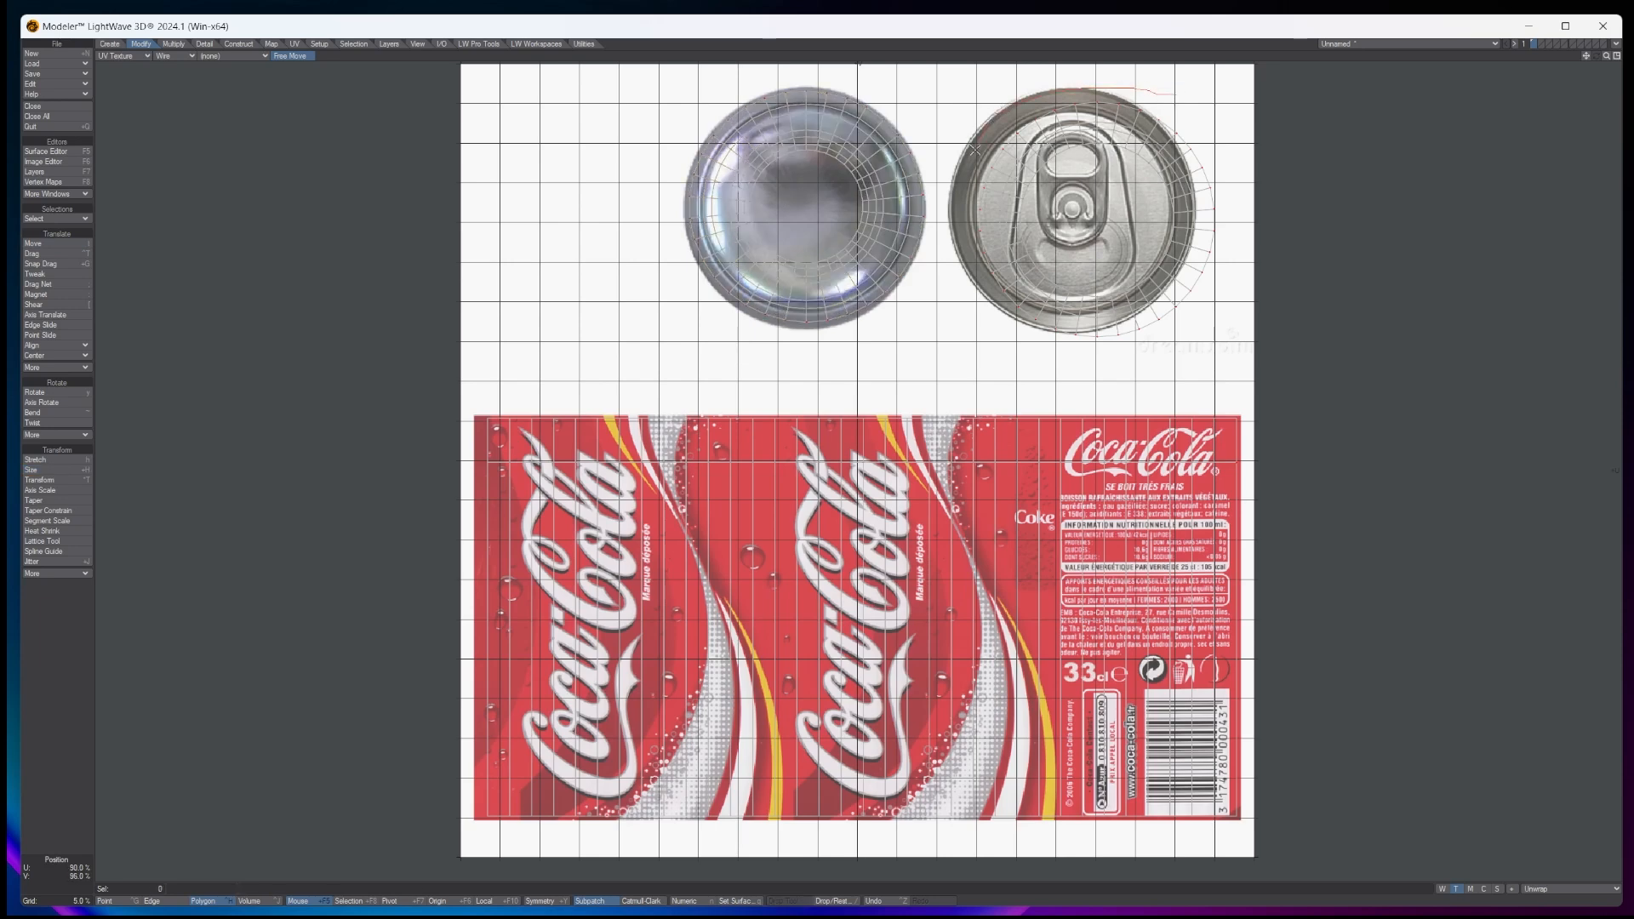
pyautogui.moveTo(975, 149)
pyautogui.mouseDown(button='right')
pyautogui.moveTo(960, 349)
pyautogui.moveTo(1352, 264)
pyautogui.moveTo(1208, 101)
pyautogui.moveTo(1161, 93)
pyautogui.mouseUp(button='right')
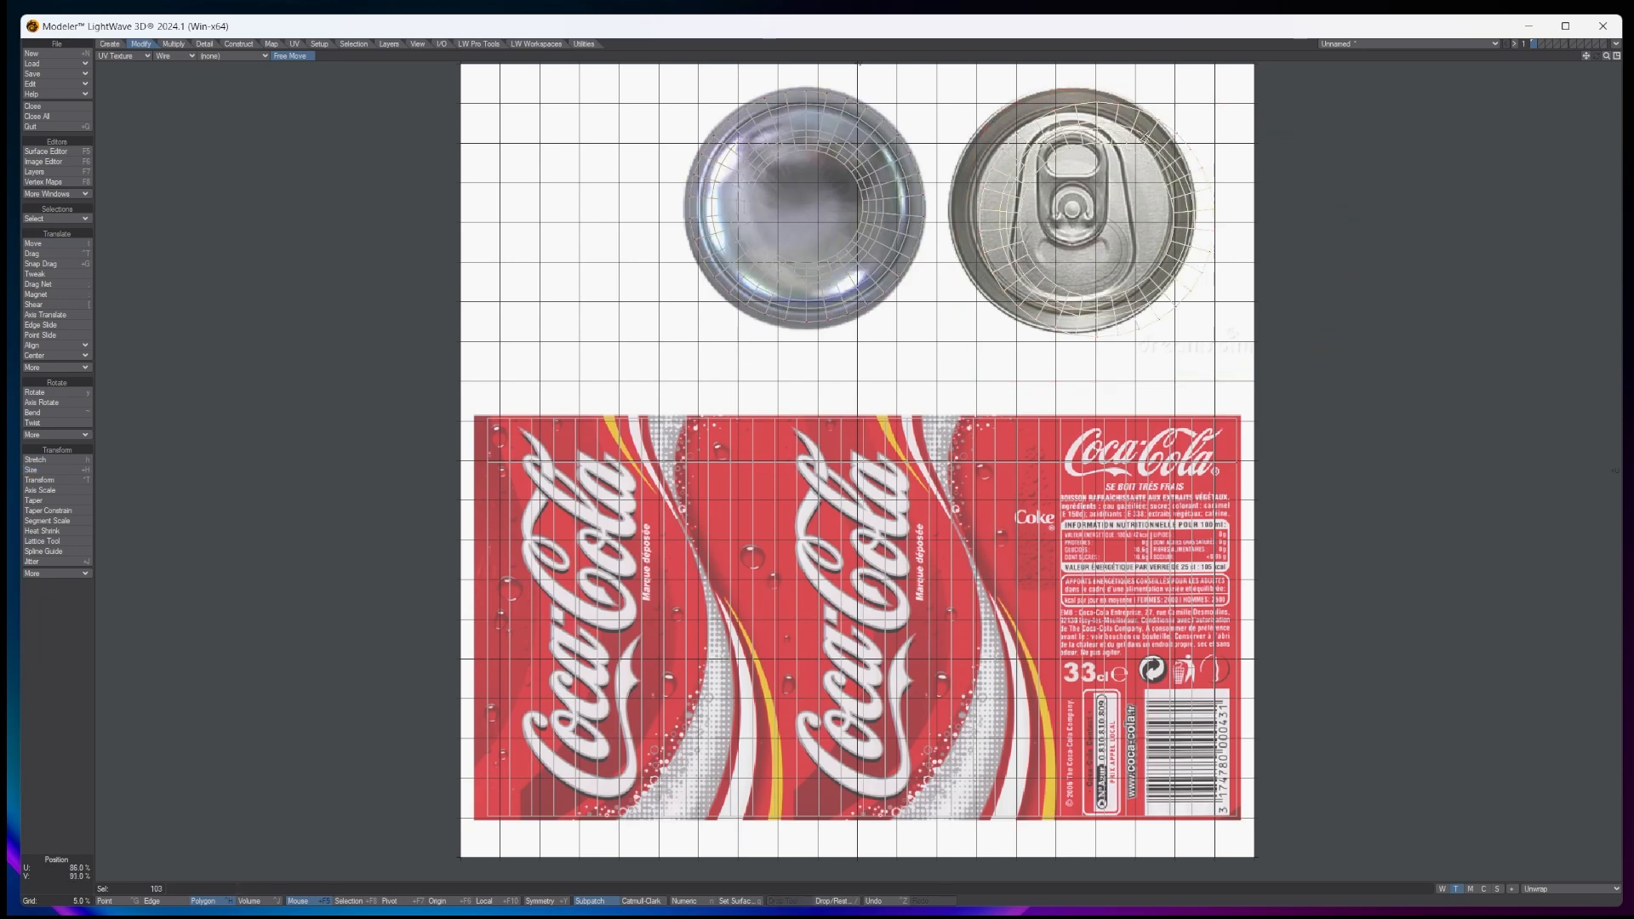
pyautogui.press('t')
pyautogui.moveTo(1133, 146); pyautogui.dragTo(1100, 152)
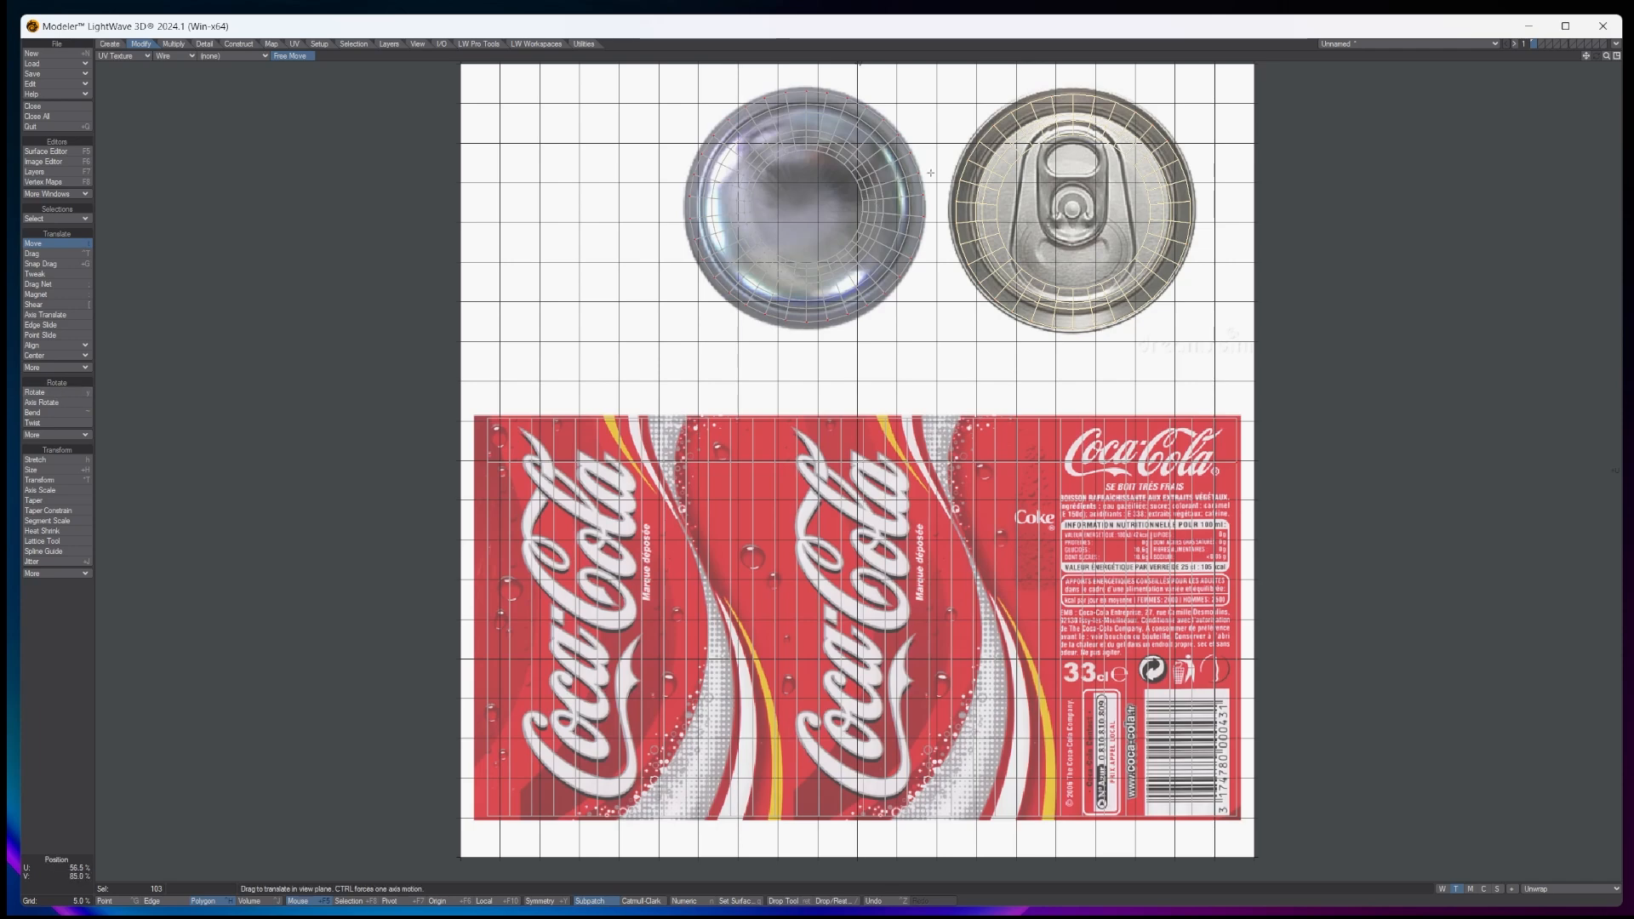
pyautogui.press('space')
pyautogui.press('/')
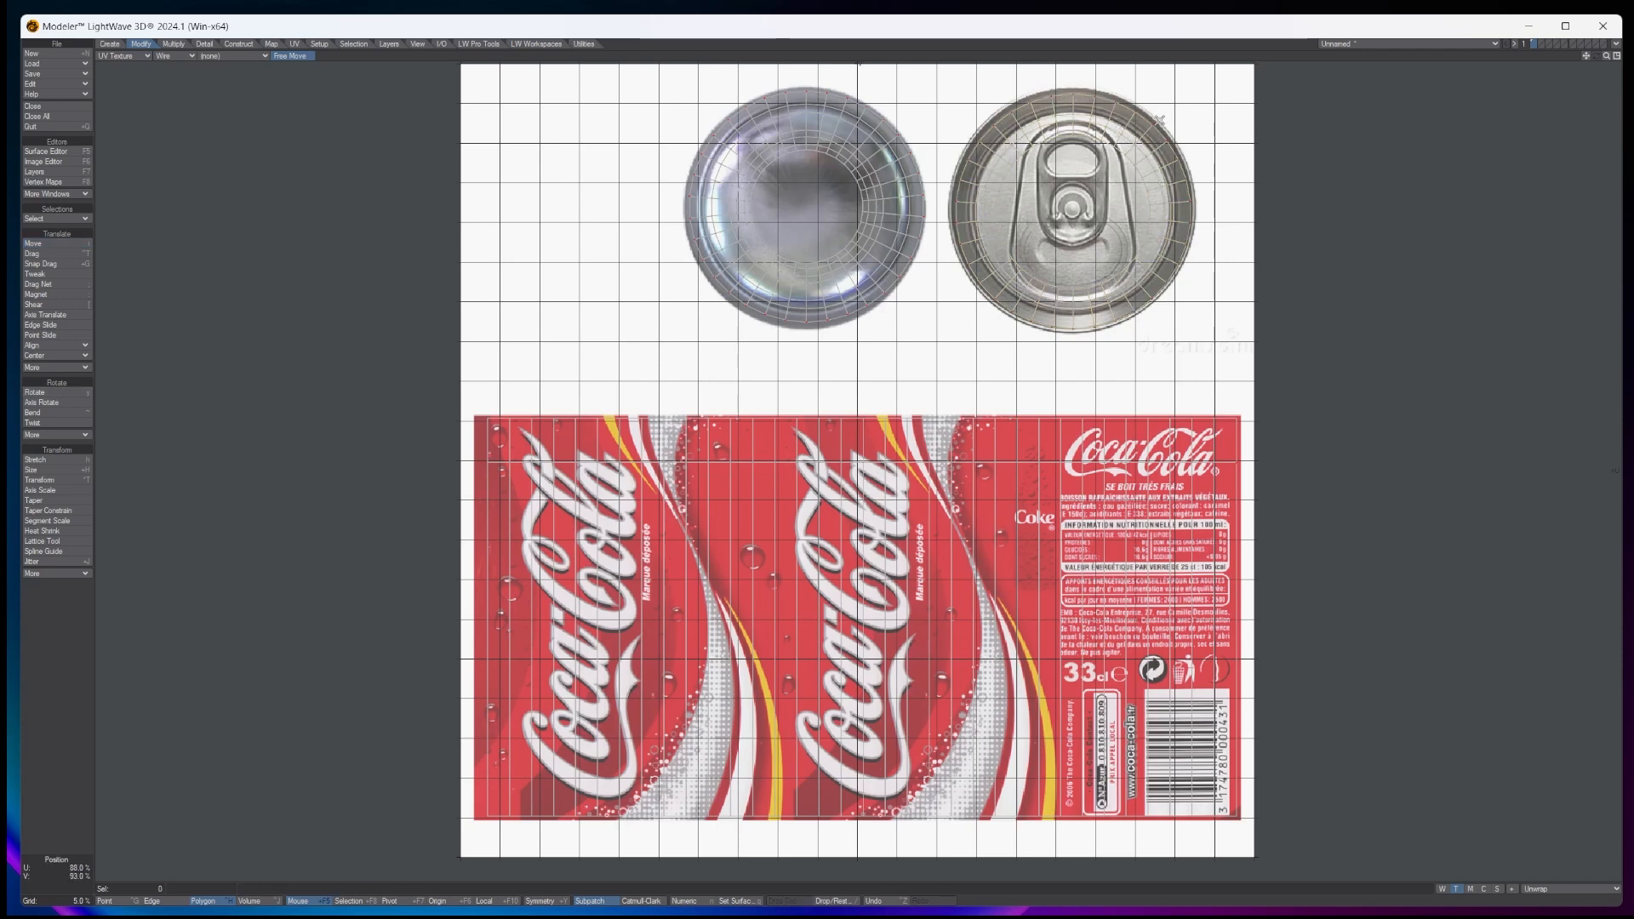
# Restore the four-viewport layout and fit the can and the whole UV layout in their viewports
pyautogui.click(1617, 55)
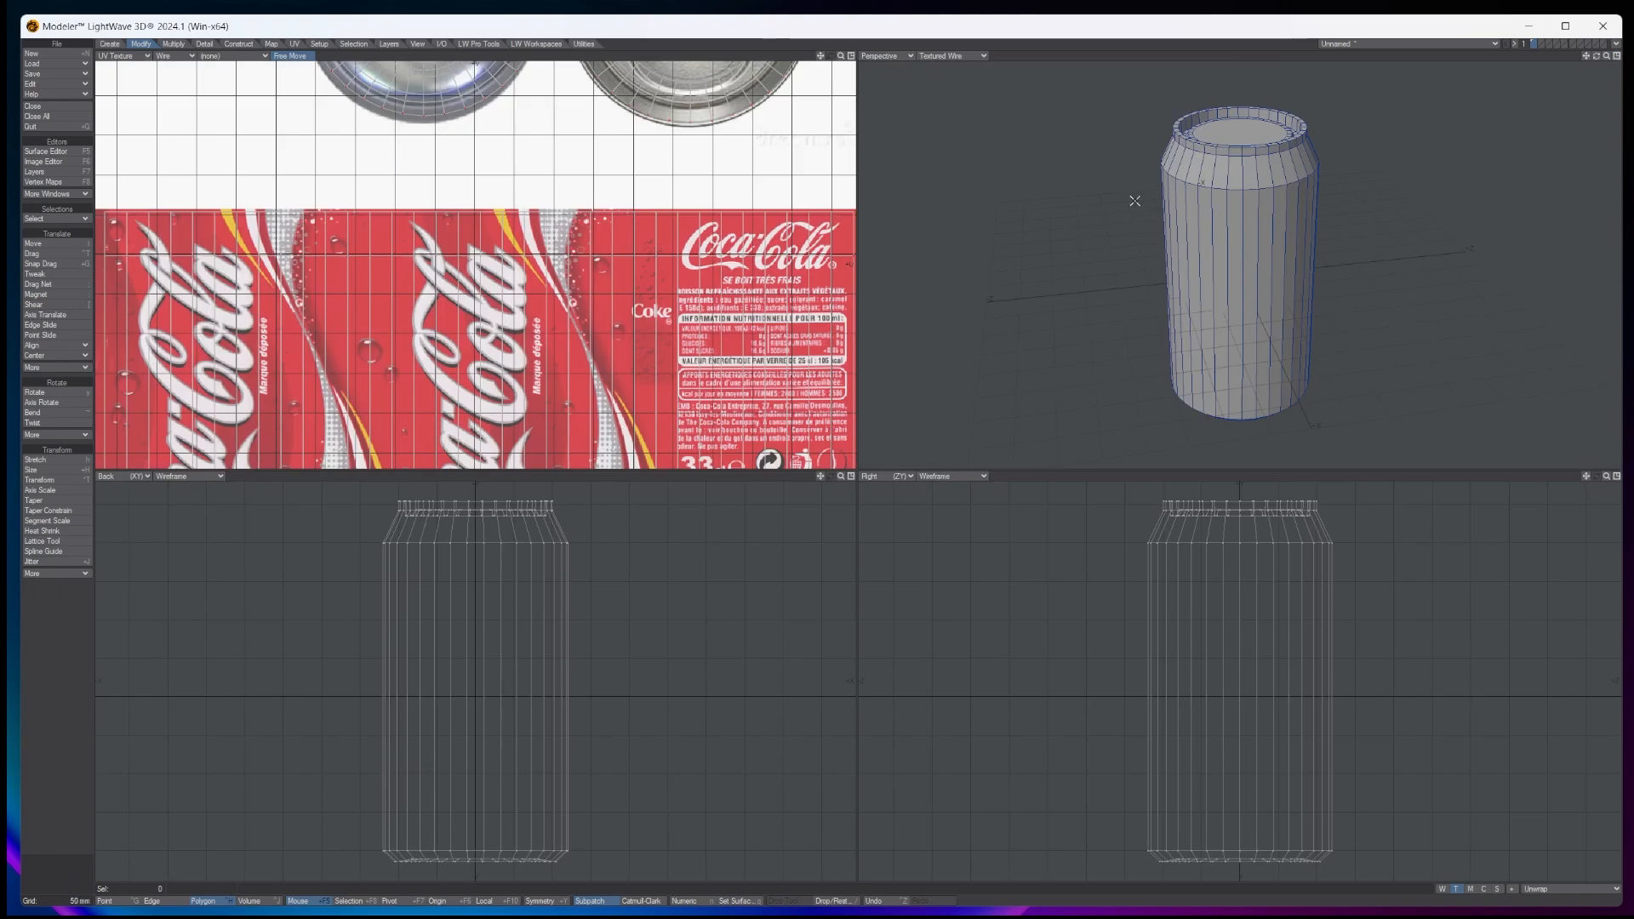
pyautogui.hotkey('shift', 's')
pyautogui.click(923, 465)
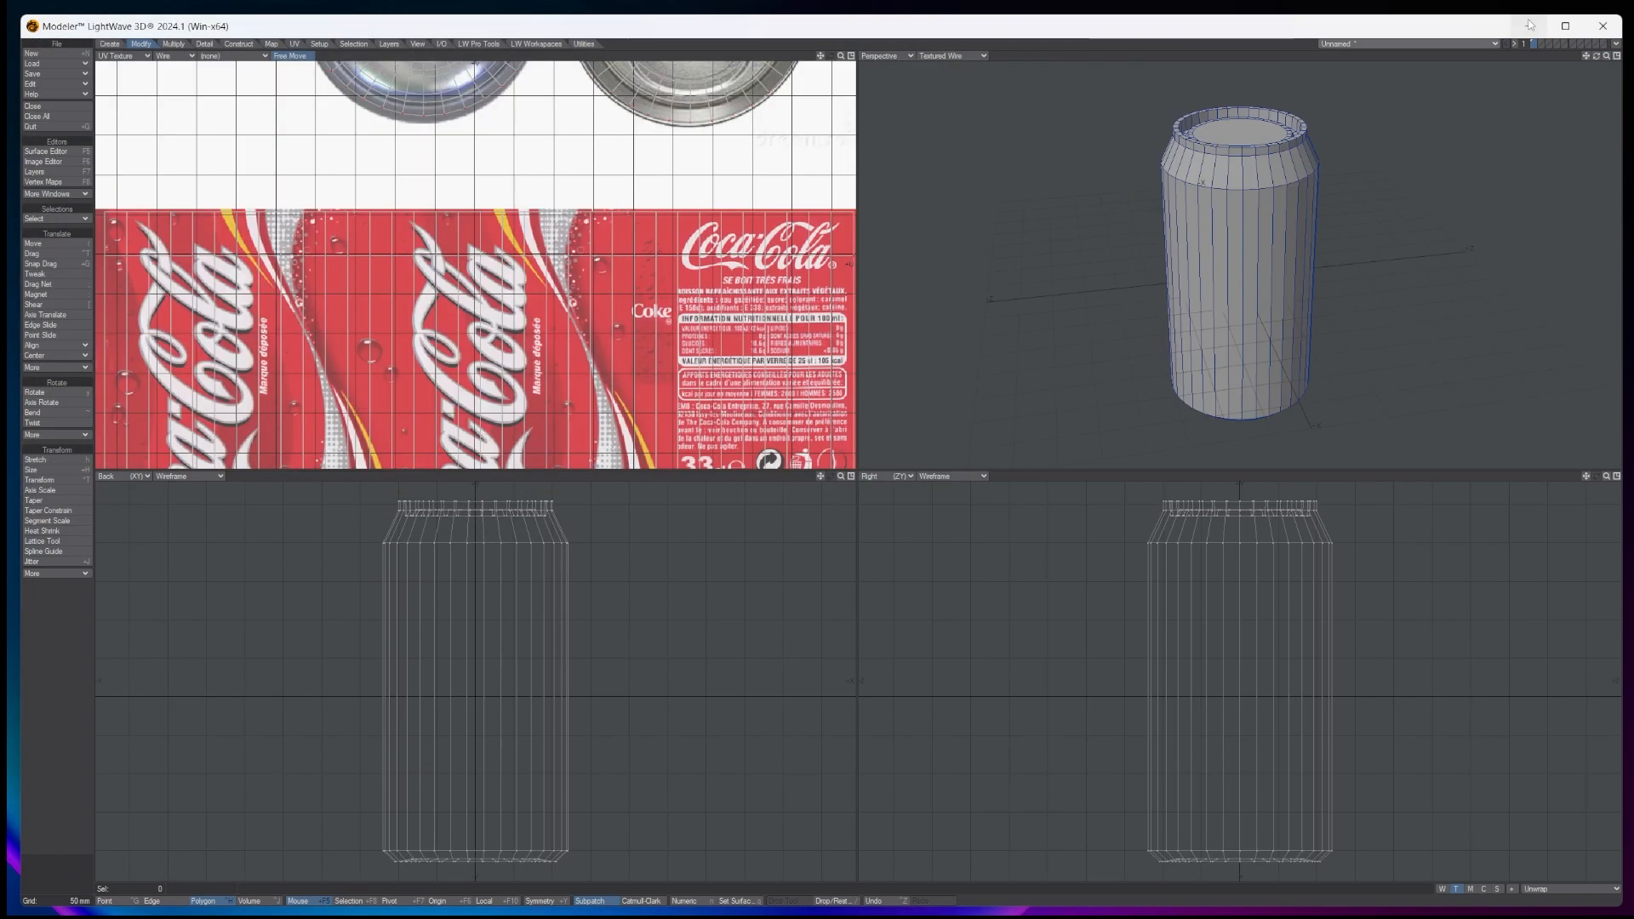
pyautogui.press('a')
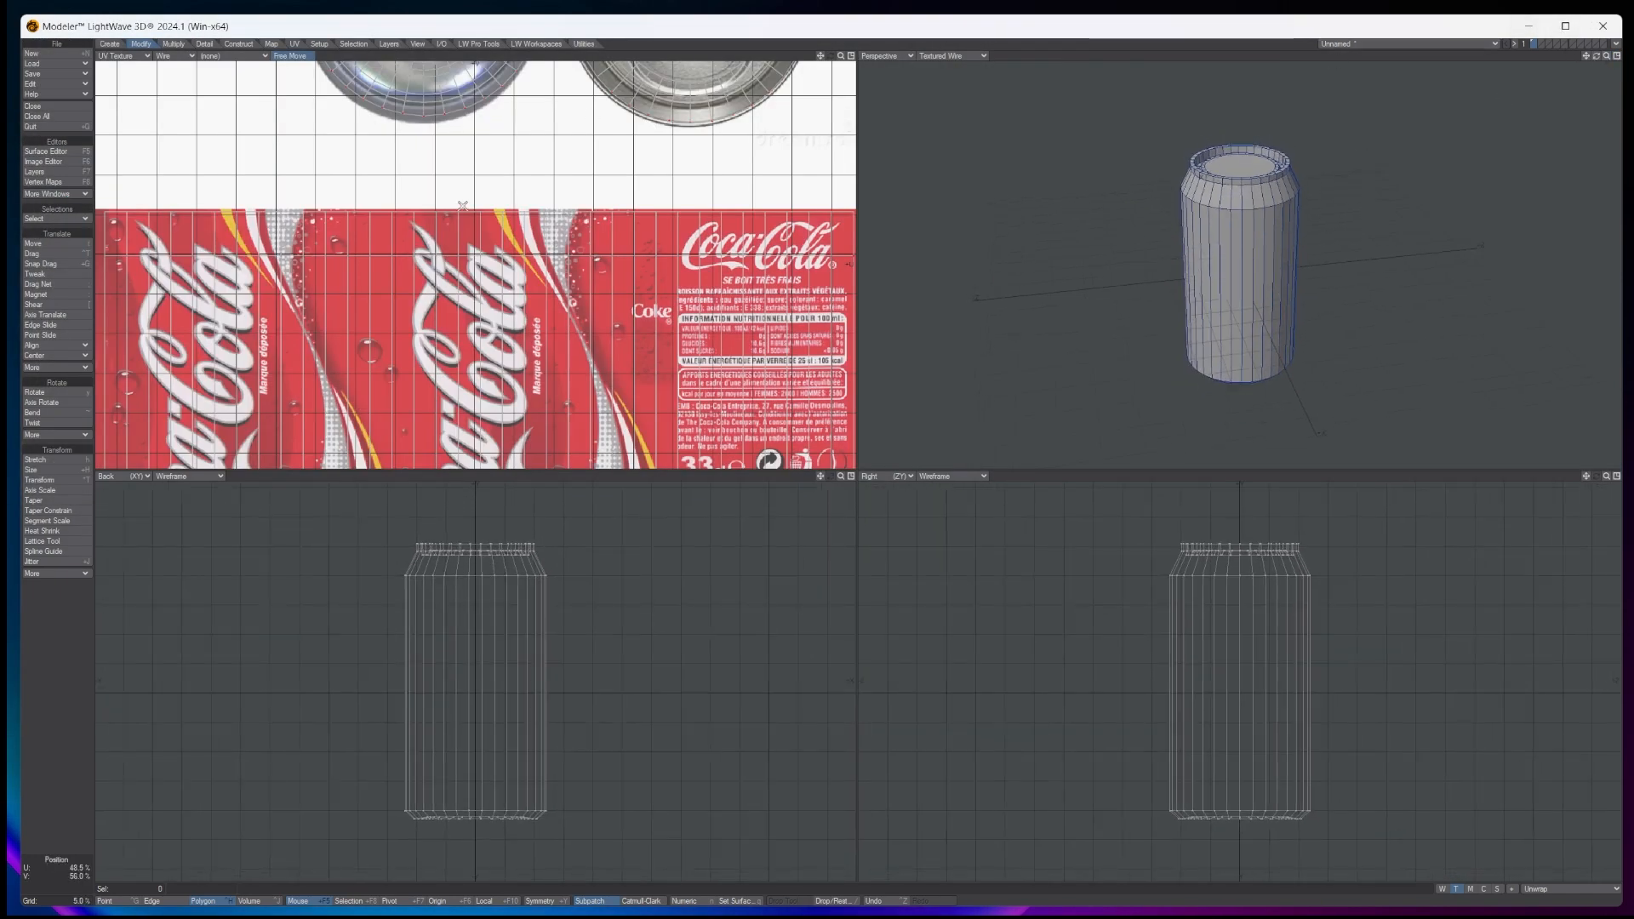
pyautogui.press('a')
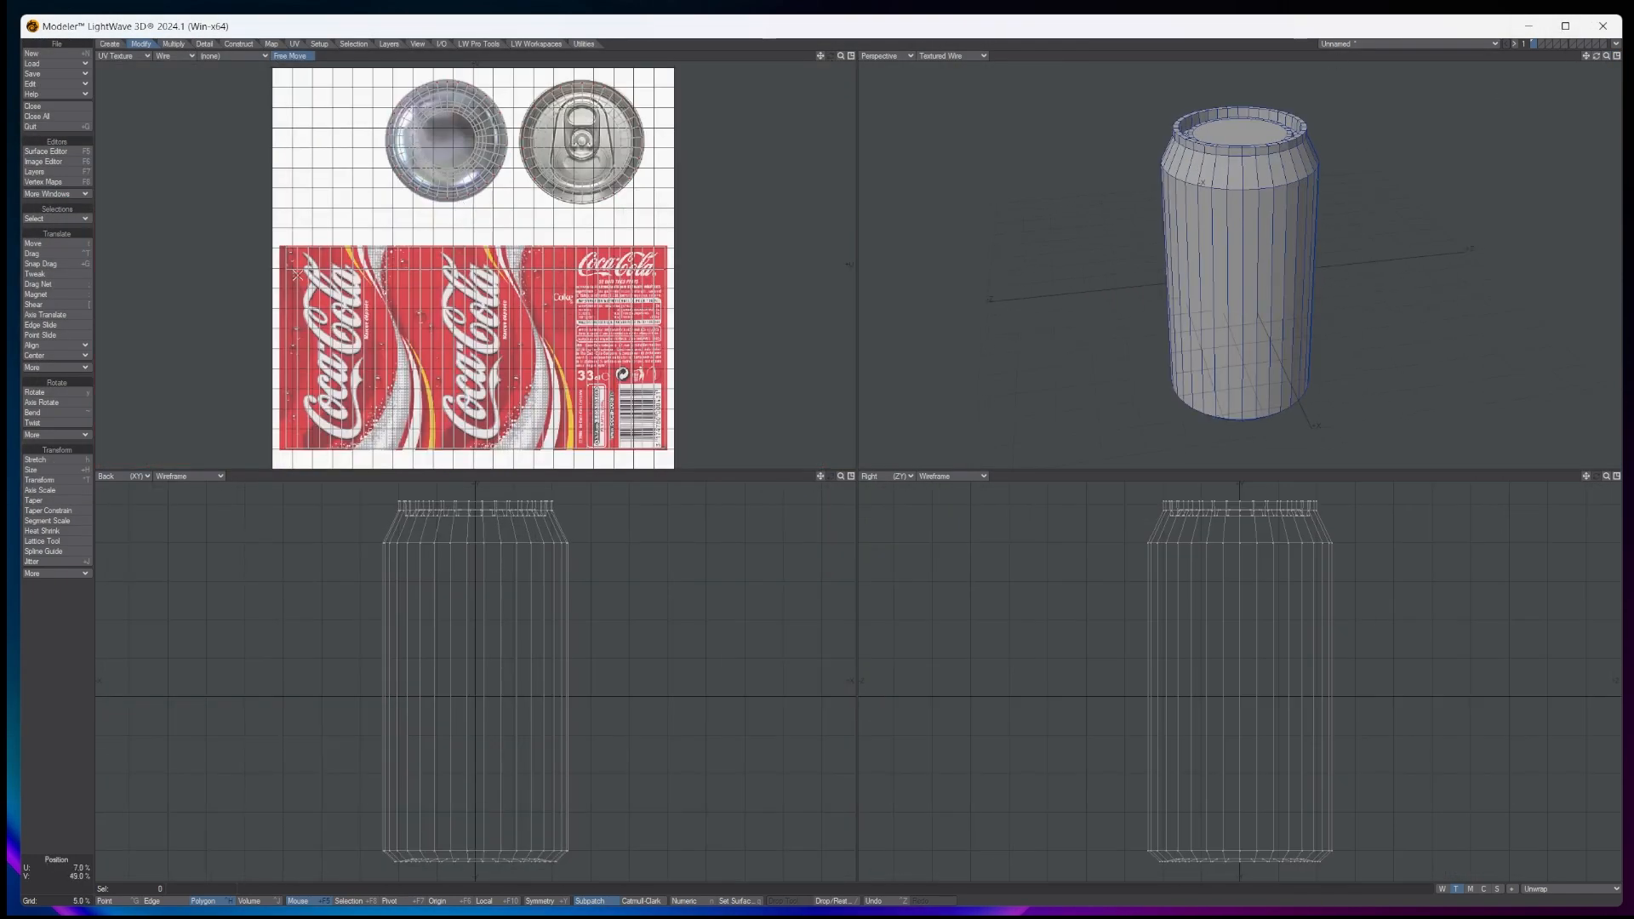
# Open the node graph of the Coke can UV surface, add a 2D Image node, and connect its colour to the Principled BSDF's Color
pyautogui.click(47, 153)
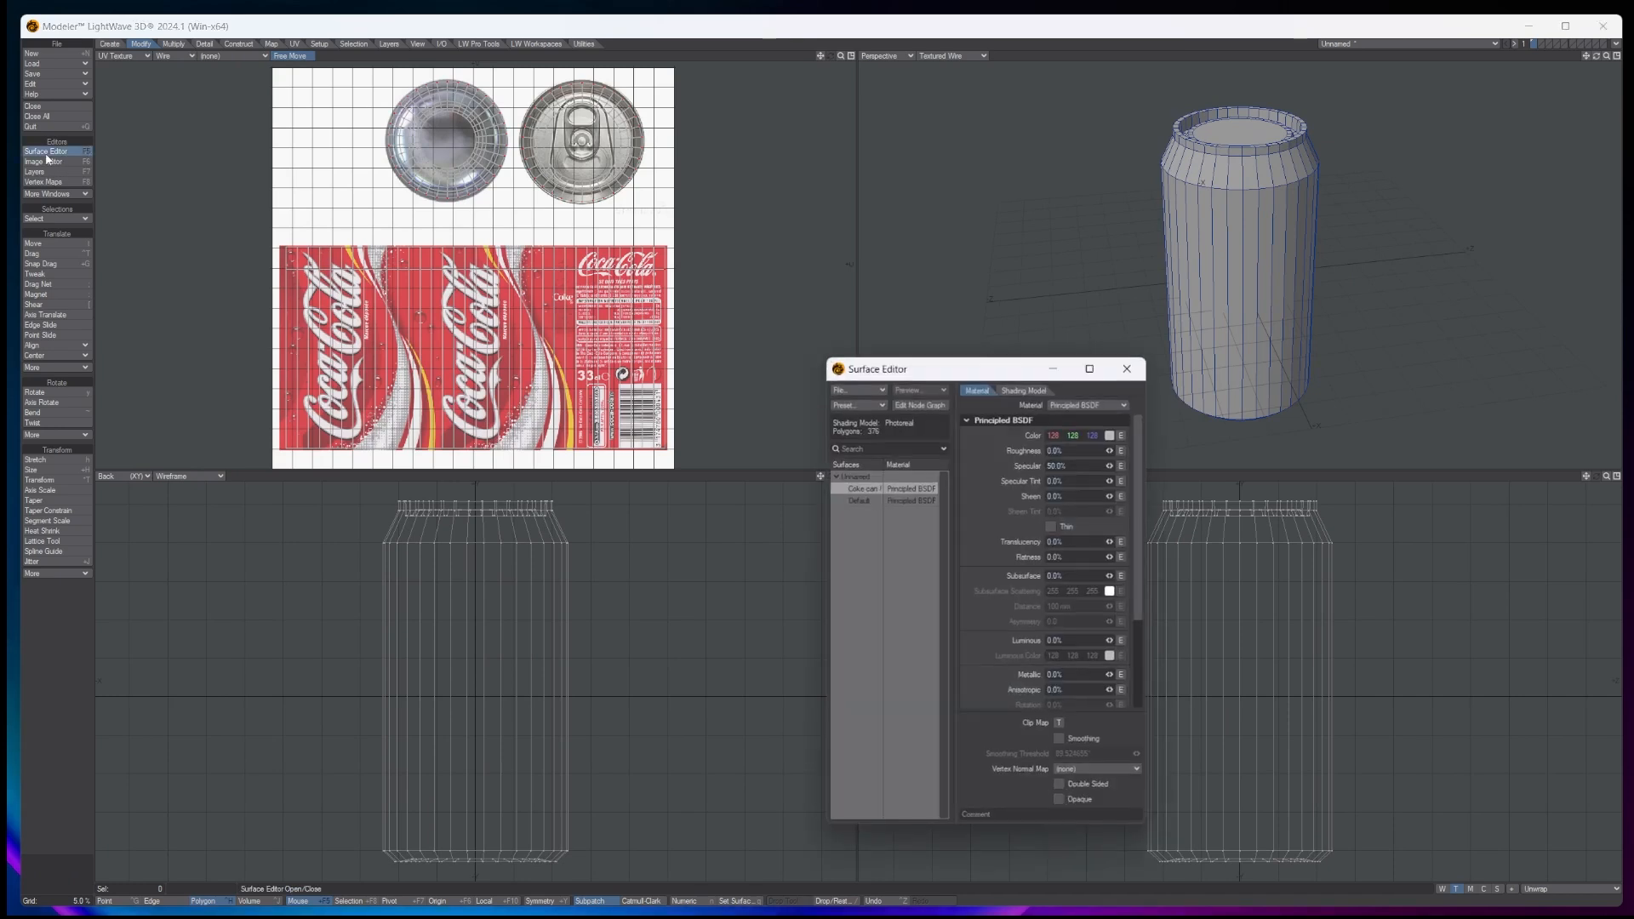
pyautogui.doubleClick(906, 492)
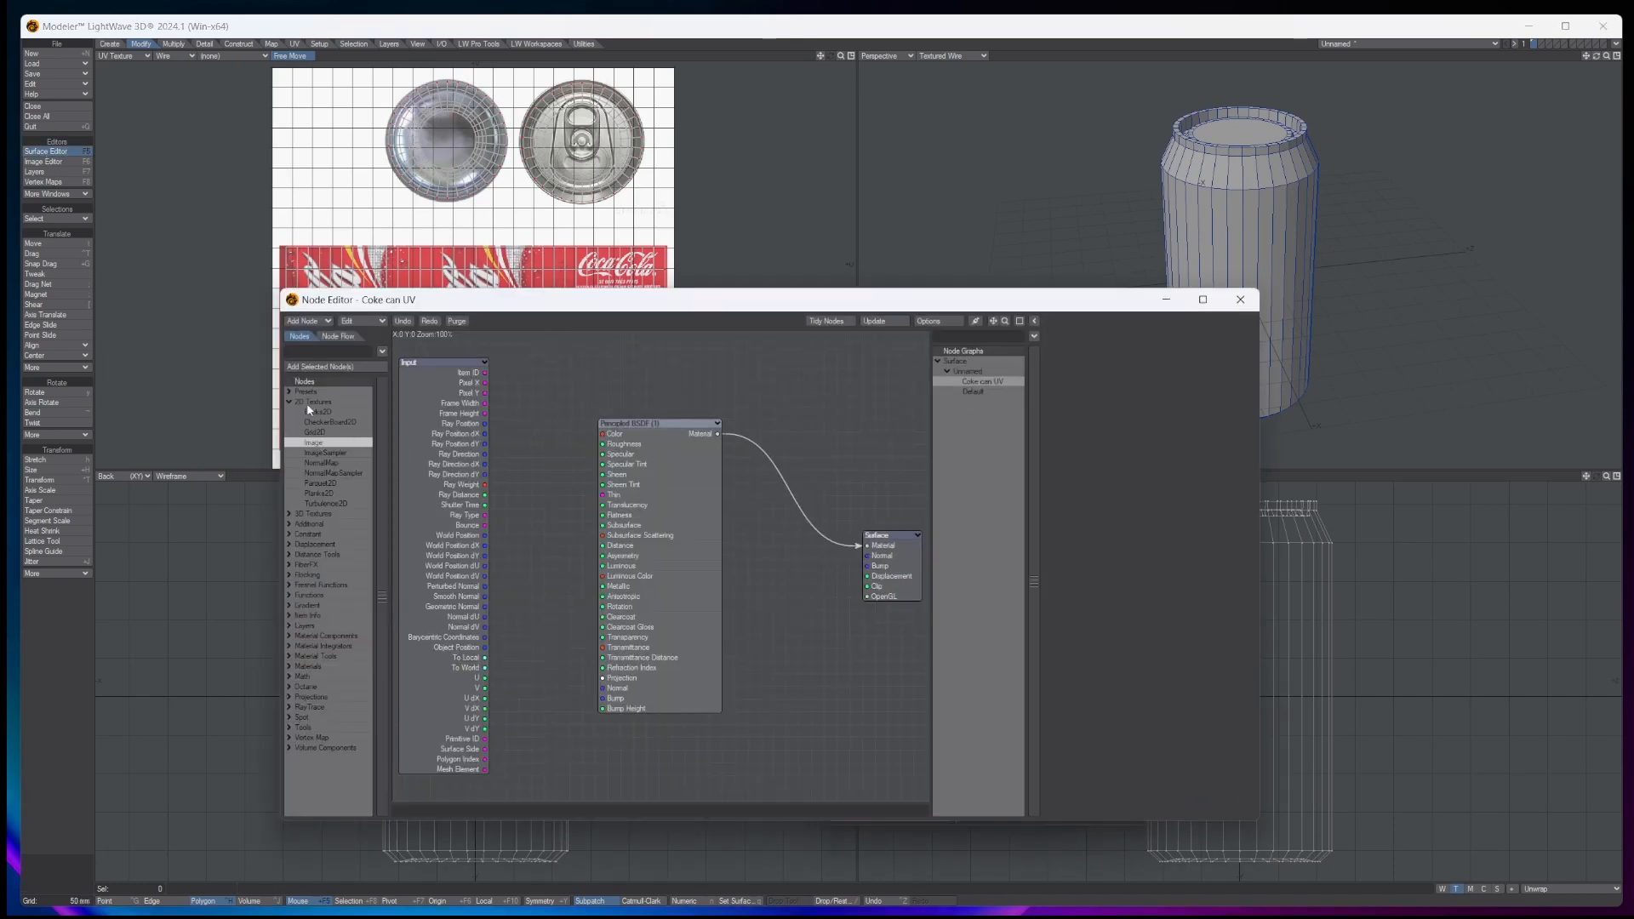
pyautogui.doubleClick(338, 444)
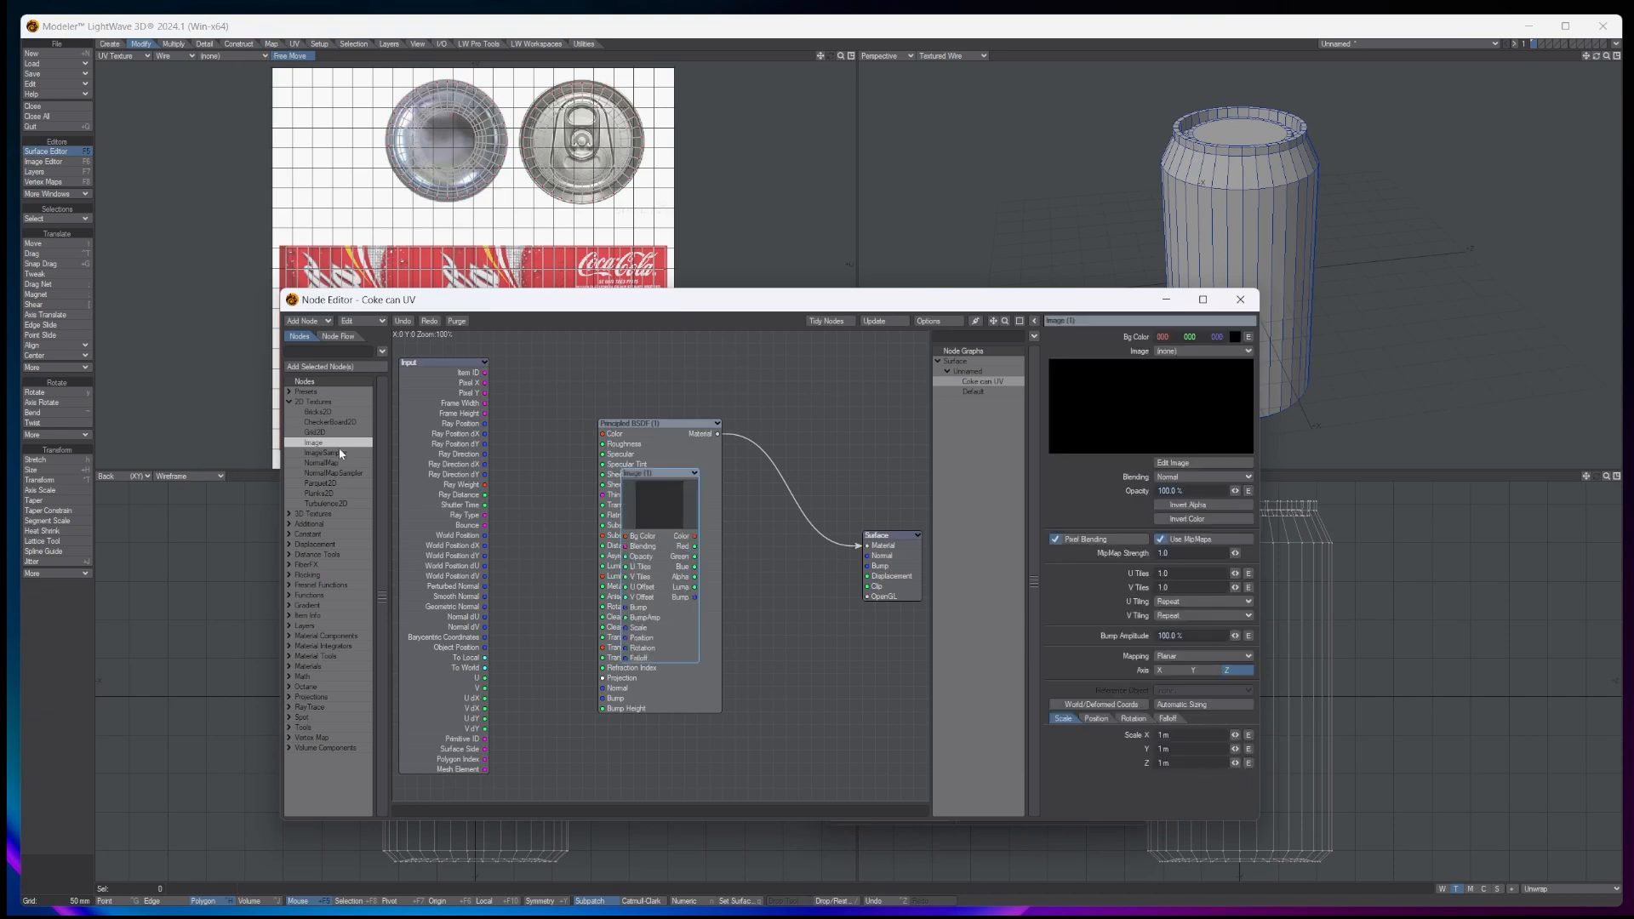
pyautogui.moveTo(678, 498); pyautogui.dragTo(603, 434)
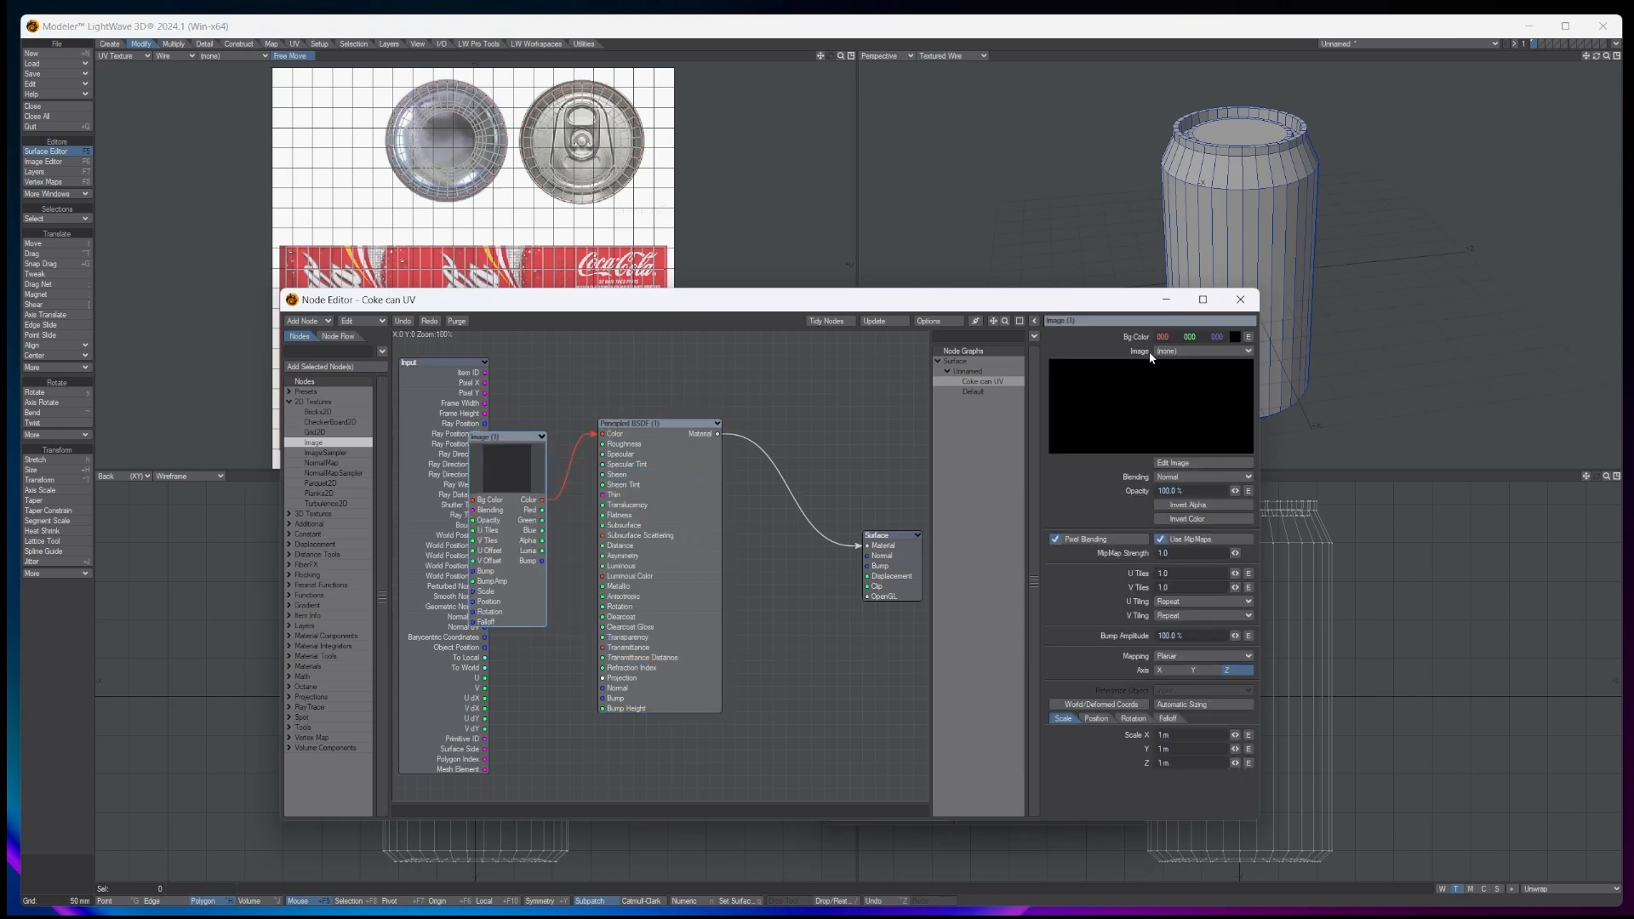
# Assign Coke Can UV.jpg as the Image node's picture
pyautogui.click(1035, 321)
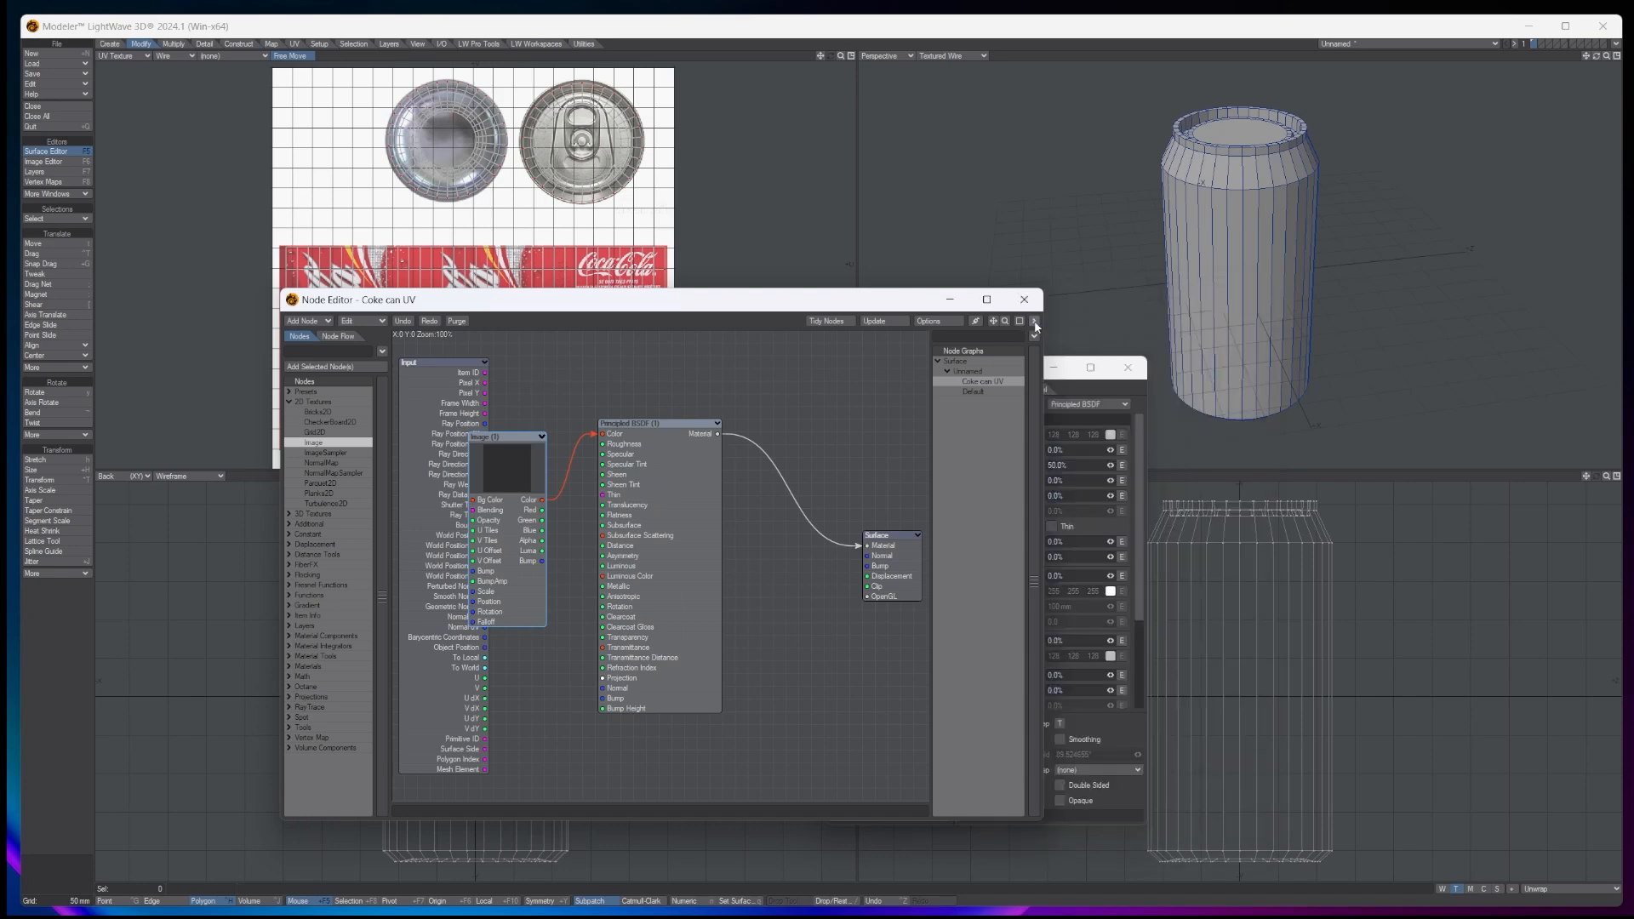
pyautogui.click(1035, 321)
pyautogui.click(1196, 351)
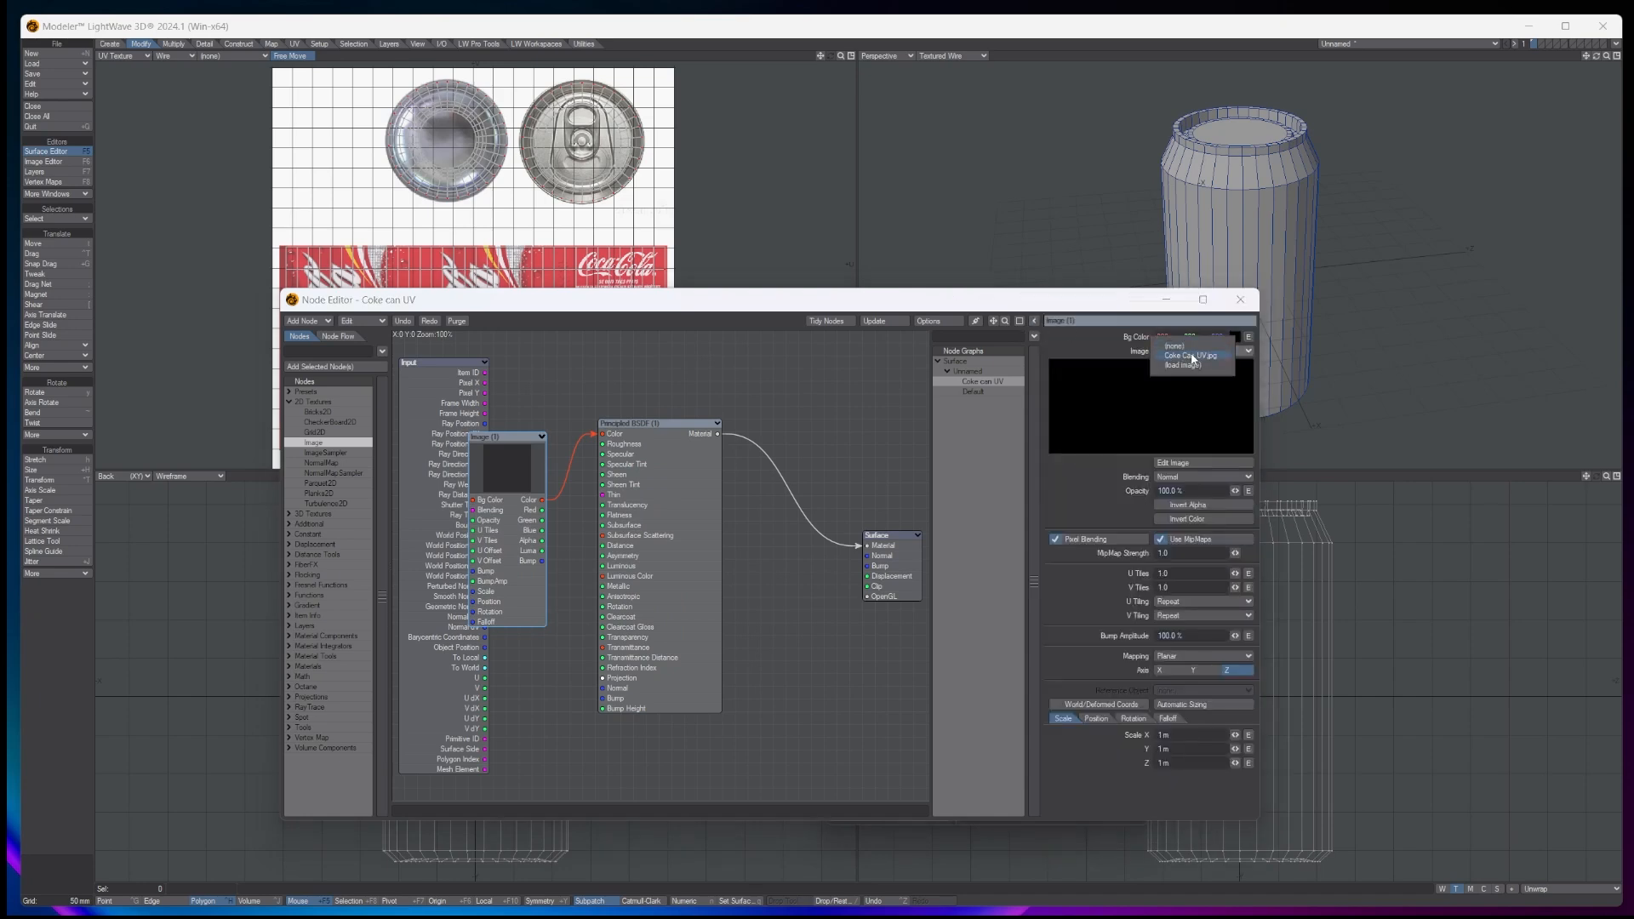
pyautogui.click(1192, 355)
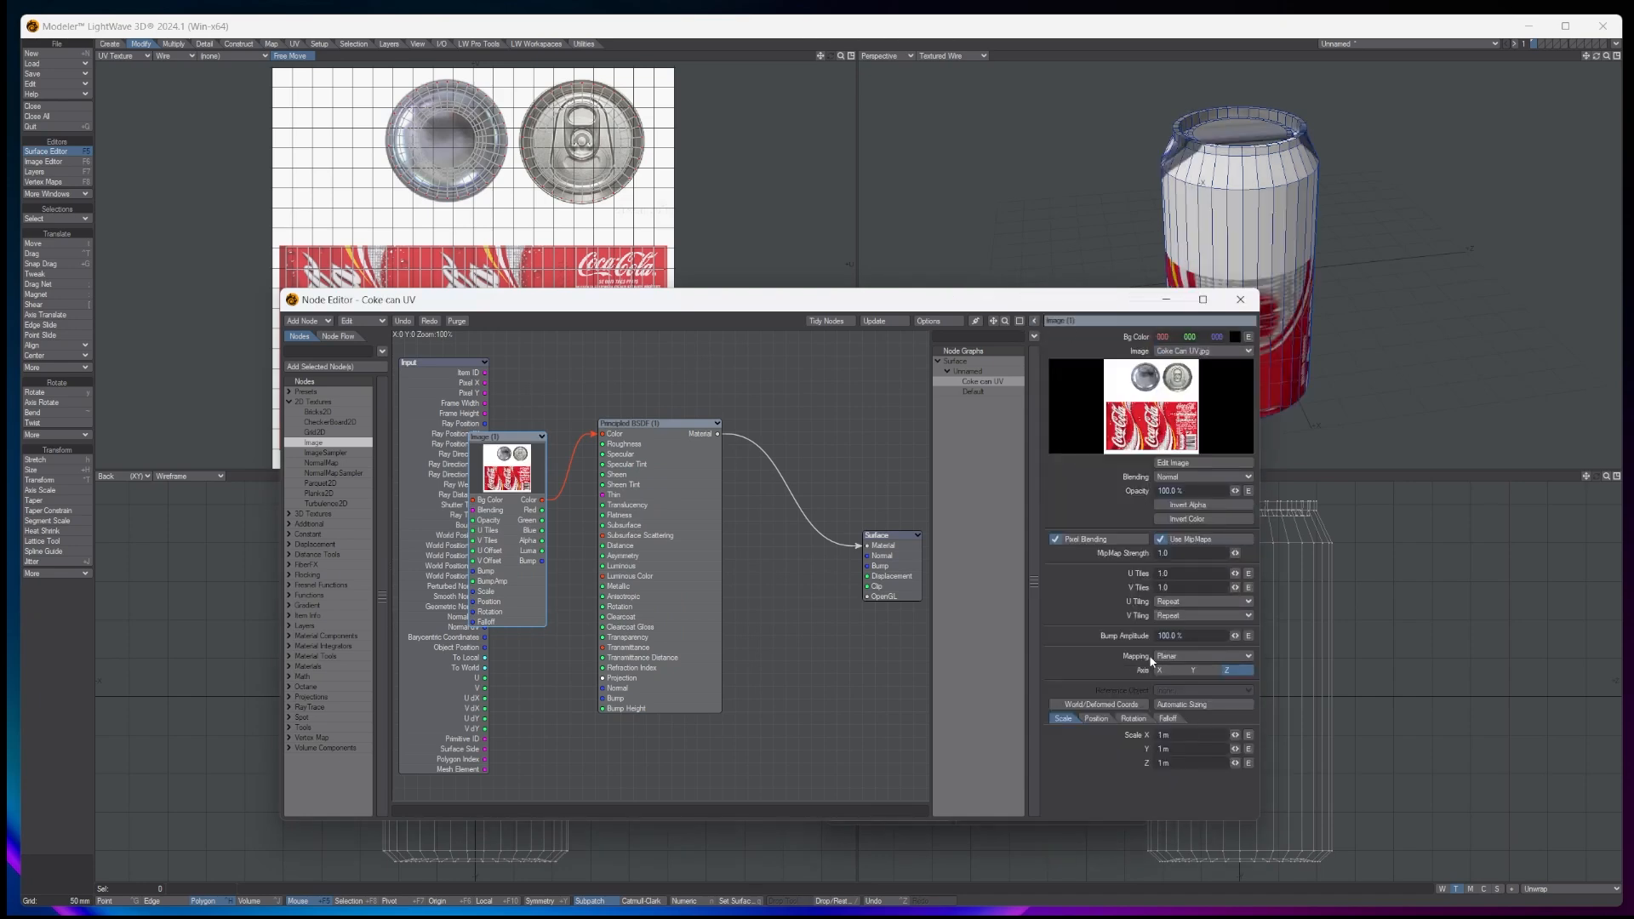
# Set the Image node's mapping to UV Map using the Coke Can UV map, and close the node editor
pyautogui.click(1175, 657)
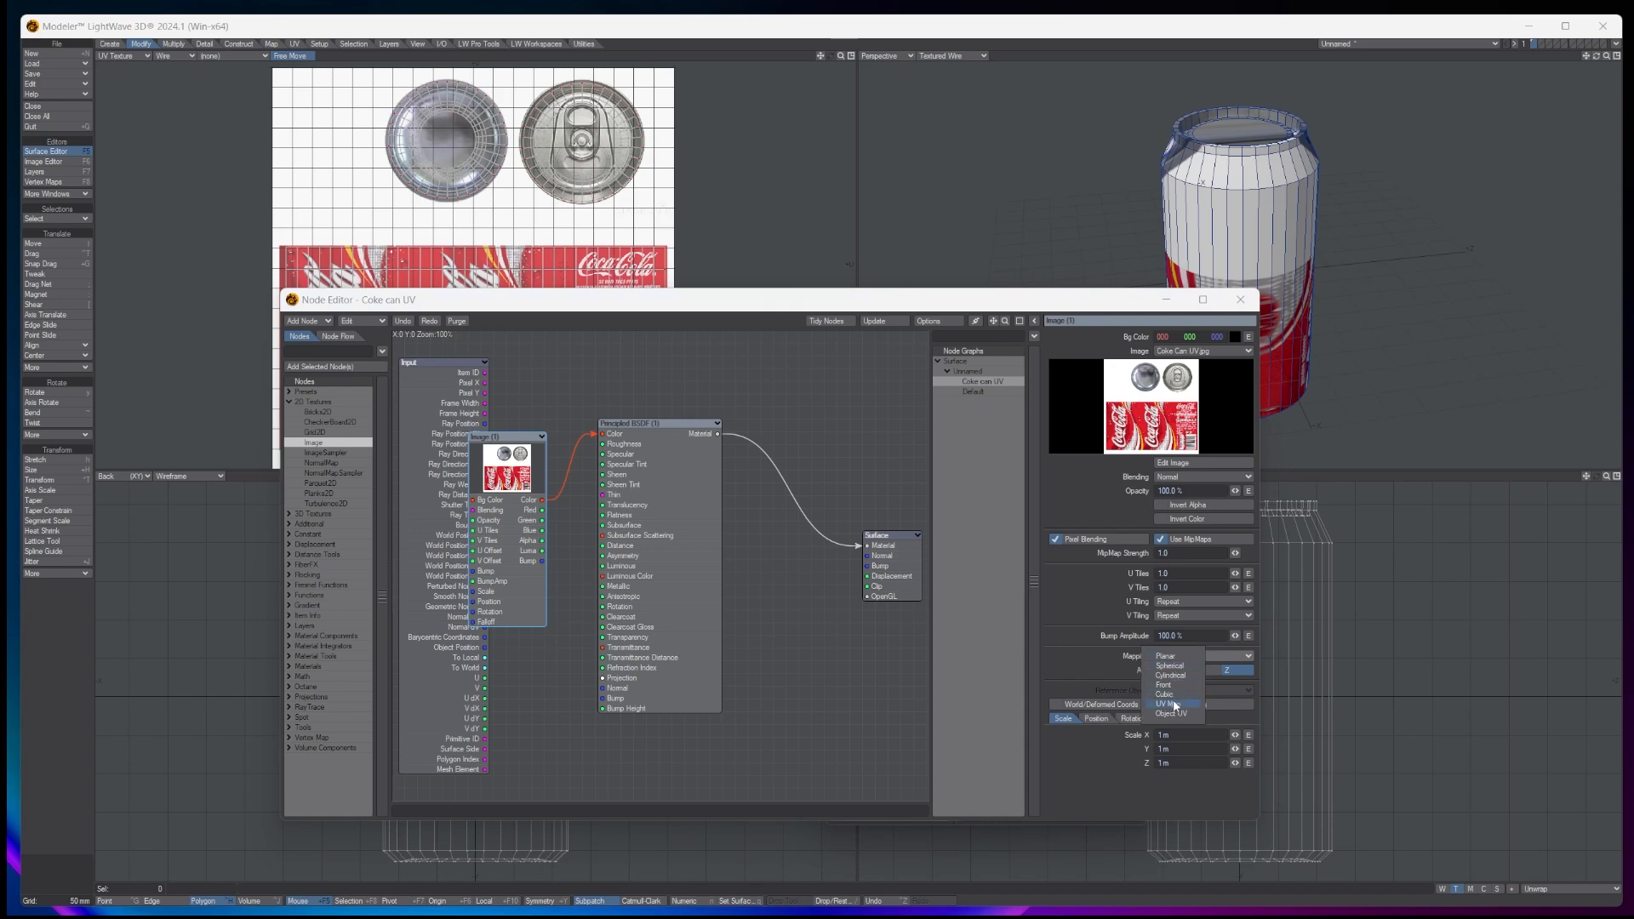
pyautogui.click(1178, 691)
pyautogui.click(1183, 669)
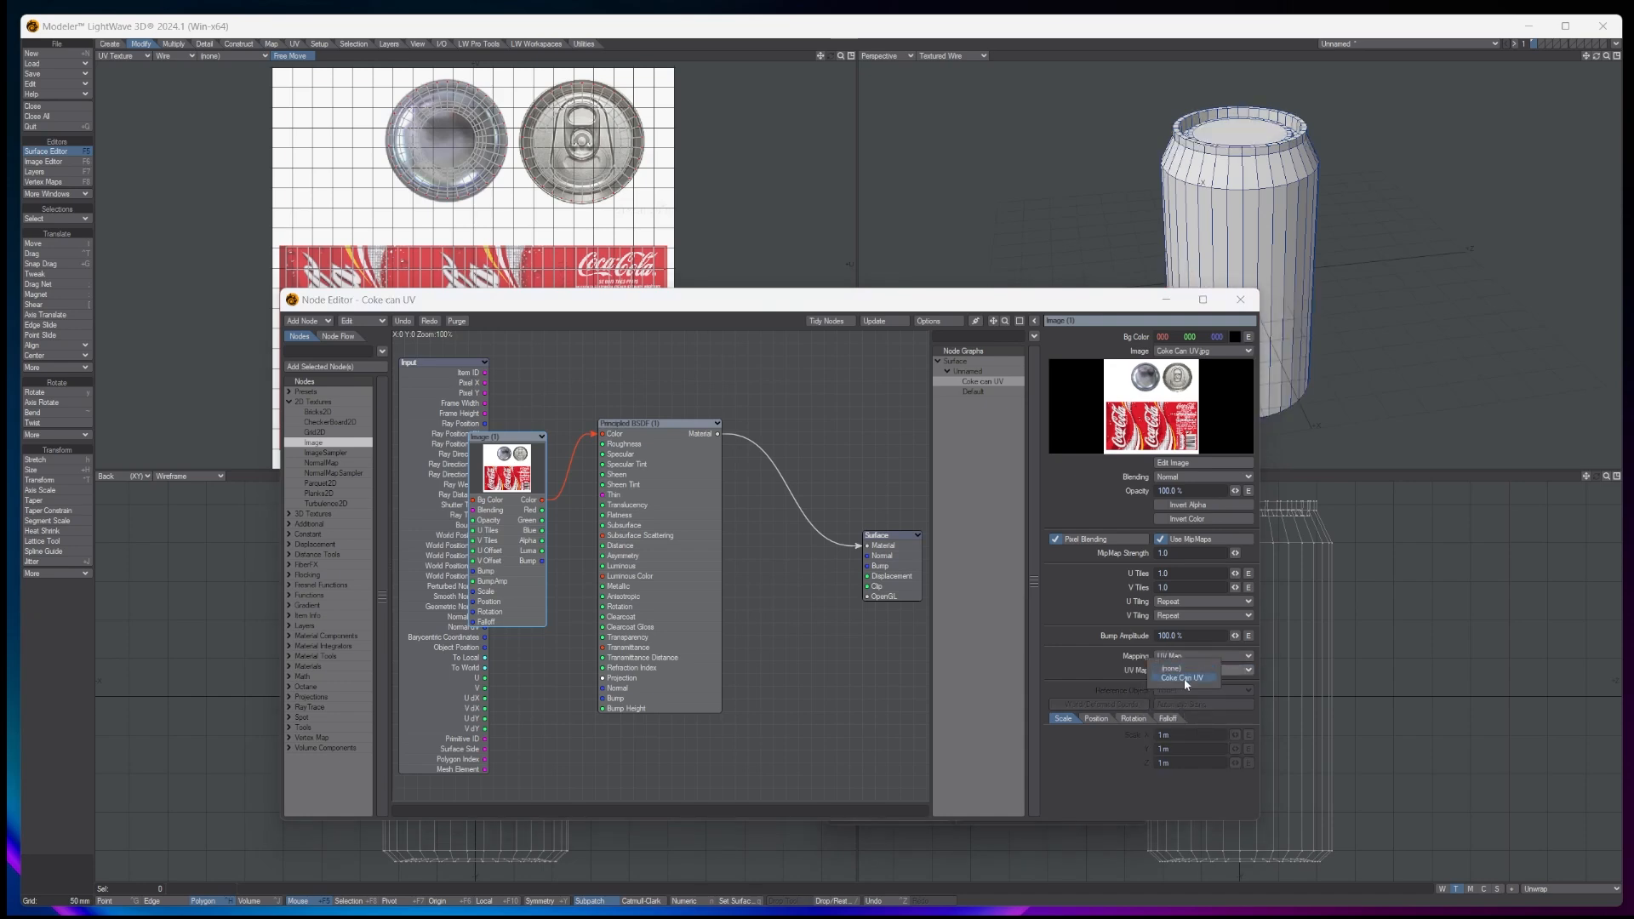
pyautogui.click(1183, 677)
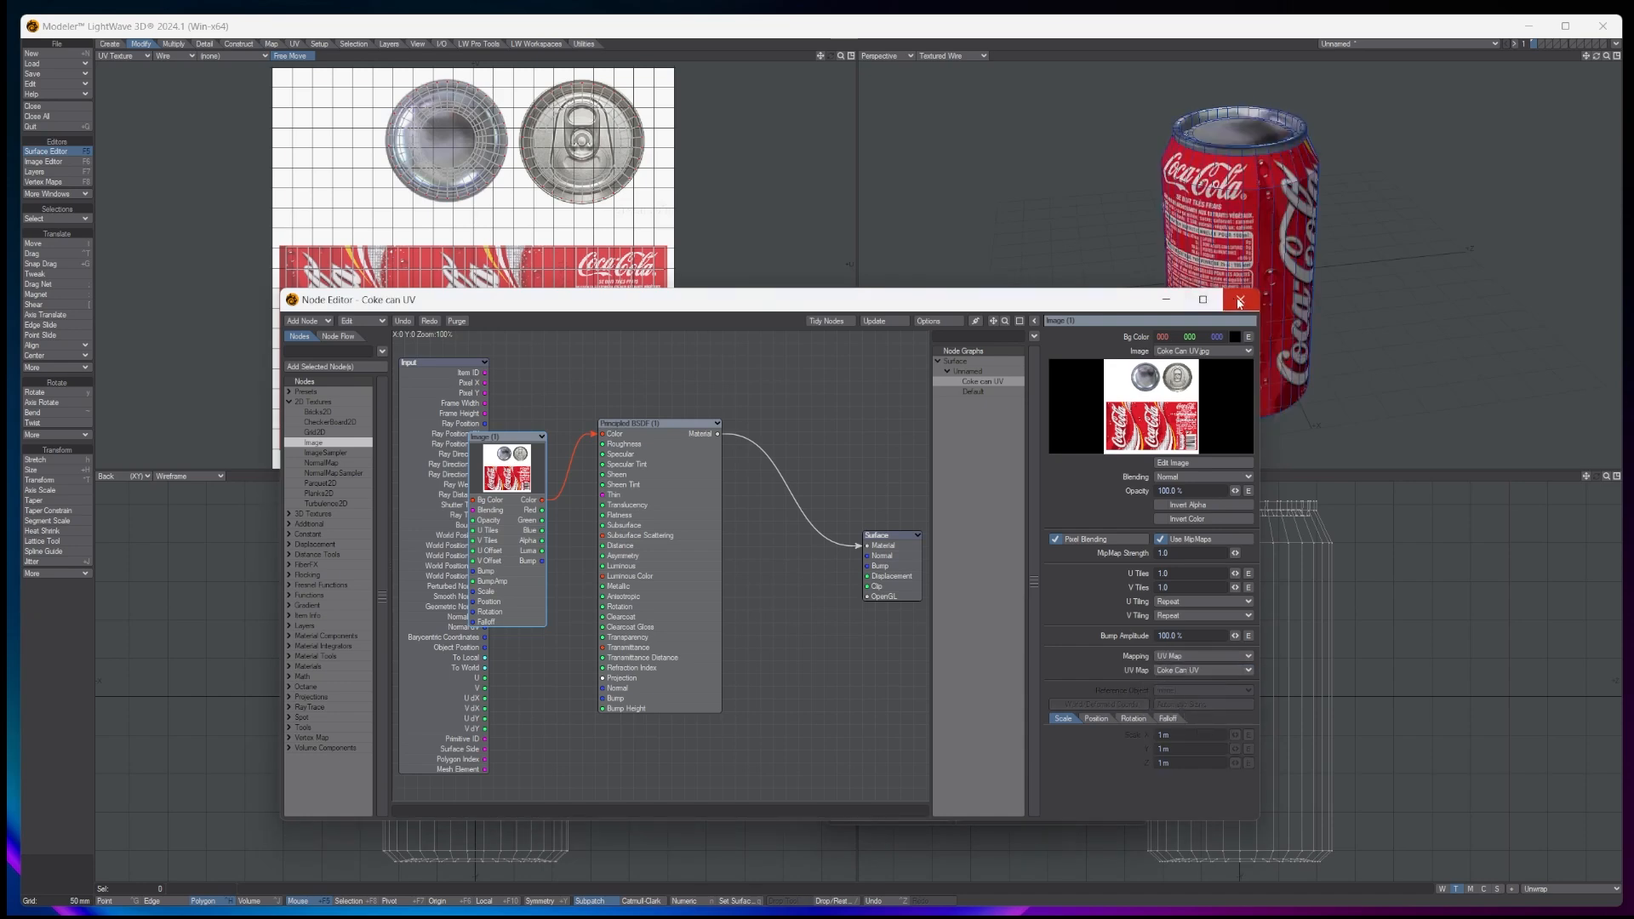
pyautogui.click(1239, 301)
# Select the circular UV island on the can-lid picture, move it aside beyond the can-bottom picture, and deselect it
pyautogui.moveTo(1600, 55); pyautogui.dragTo(1505, 52)
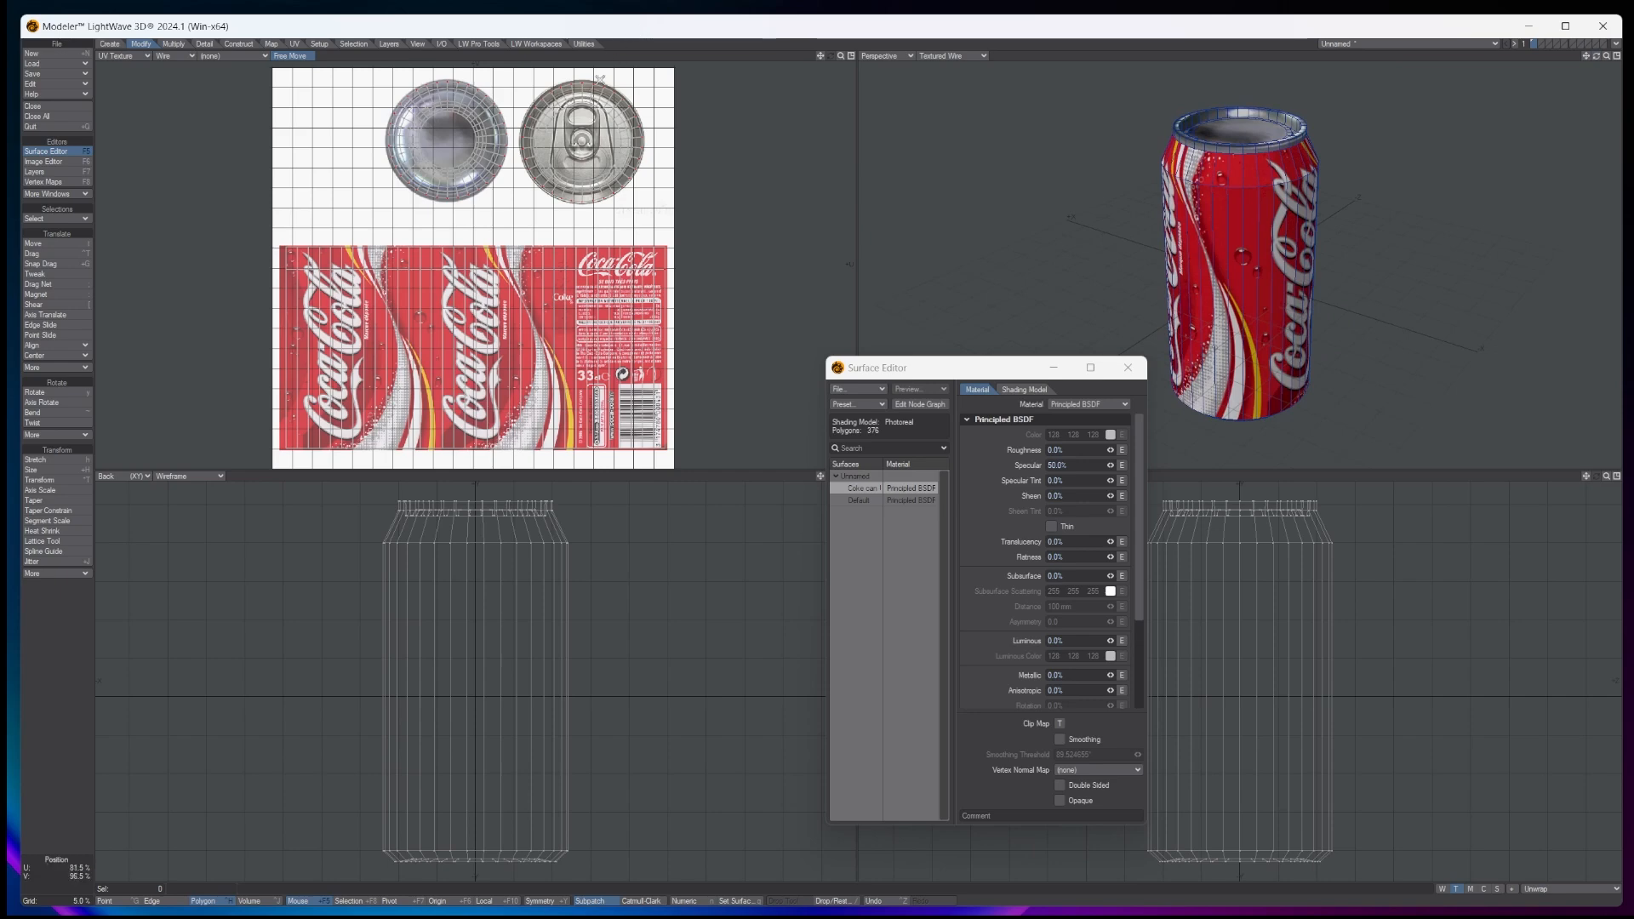
pyautogui.moveTo(599, 73)
pyautogui.mouseDown(button='right')
pyautogui.moveTo(541, 78)
pyautogui.moveTo(517, 115)
pyautogui.moveTo(509, 151)
pyautogui.moveTo(564, 214)
pyautogui.moveTo(657, 68)
pyautogui.moveTo(607, 82)
pyautogui.mouseUp(button='right')
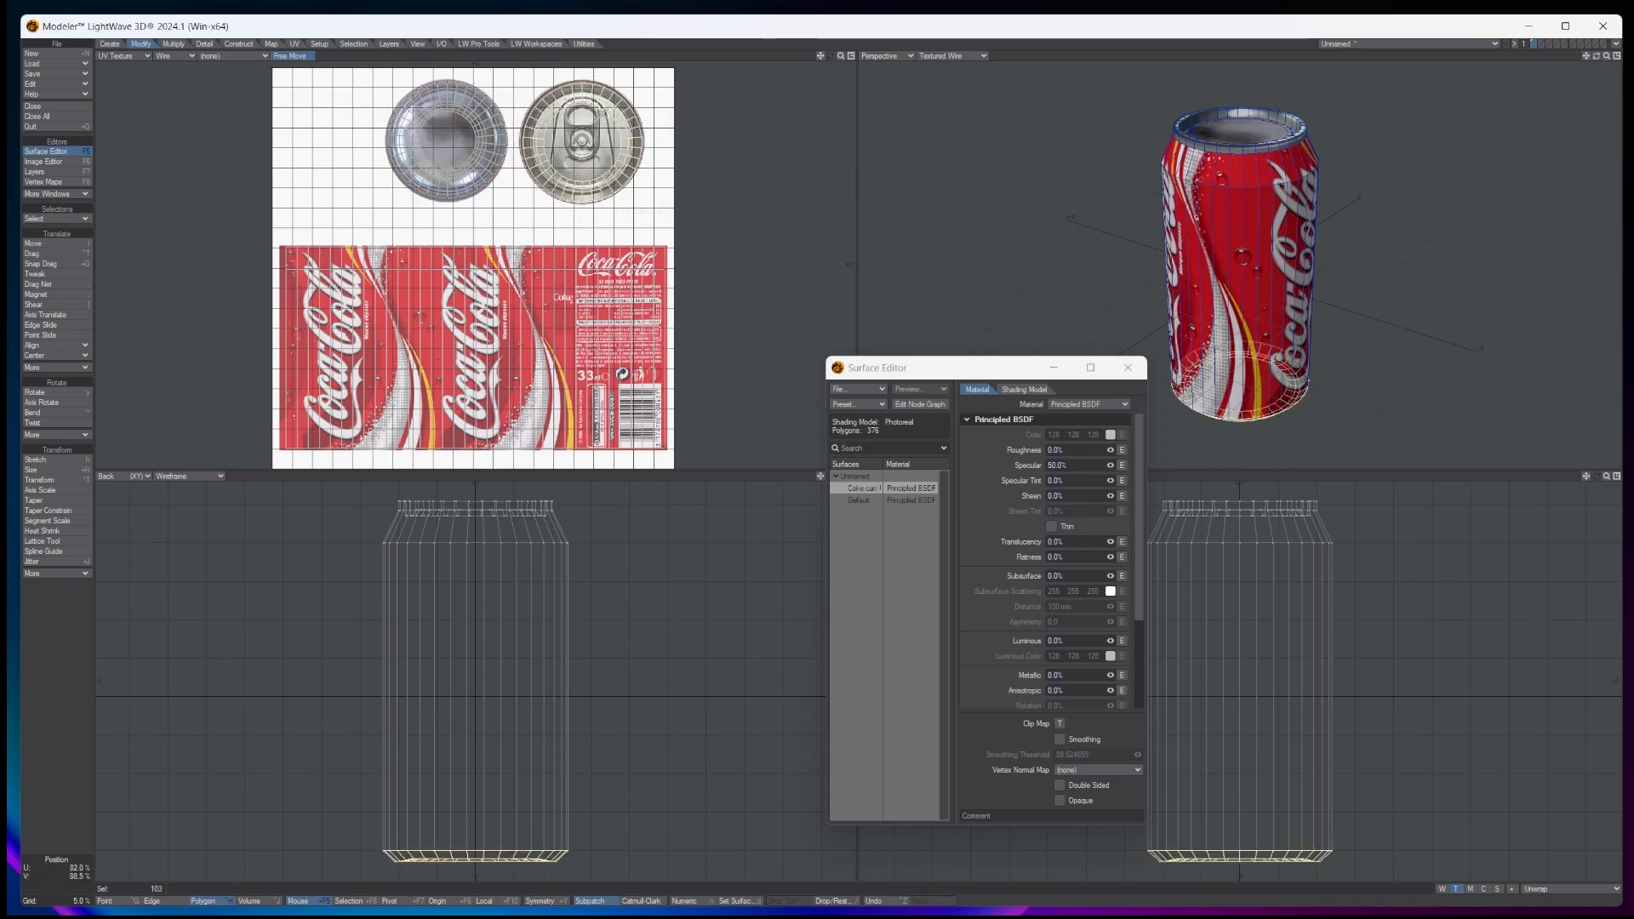
pyautogui.press('t')
pyautogui.moveTo(606, 109); pyautogui.dragTo(332, 113)
pyautogui.click(784, 40)
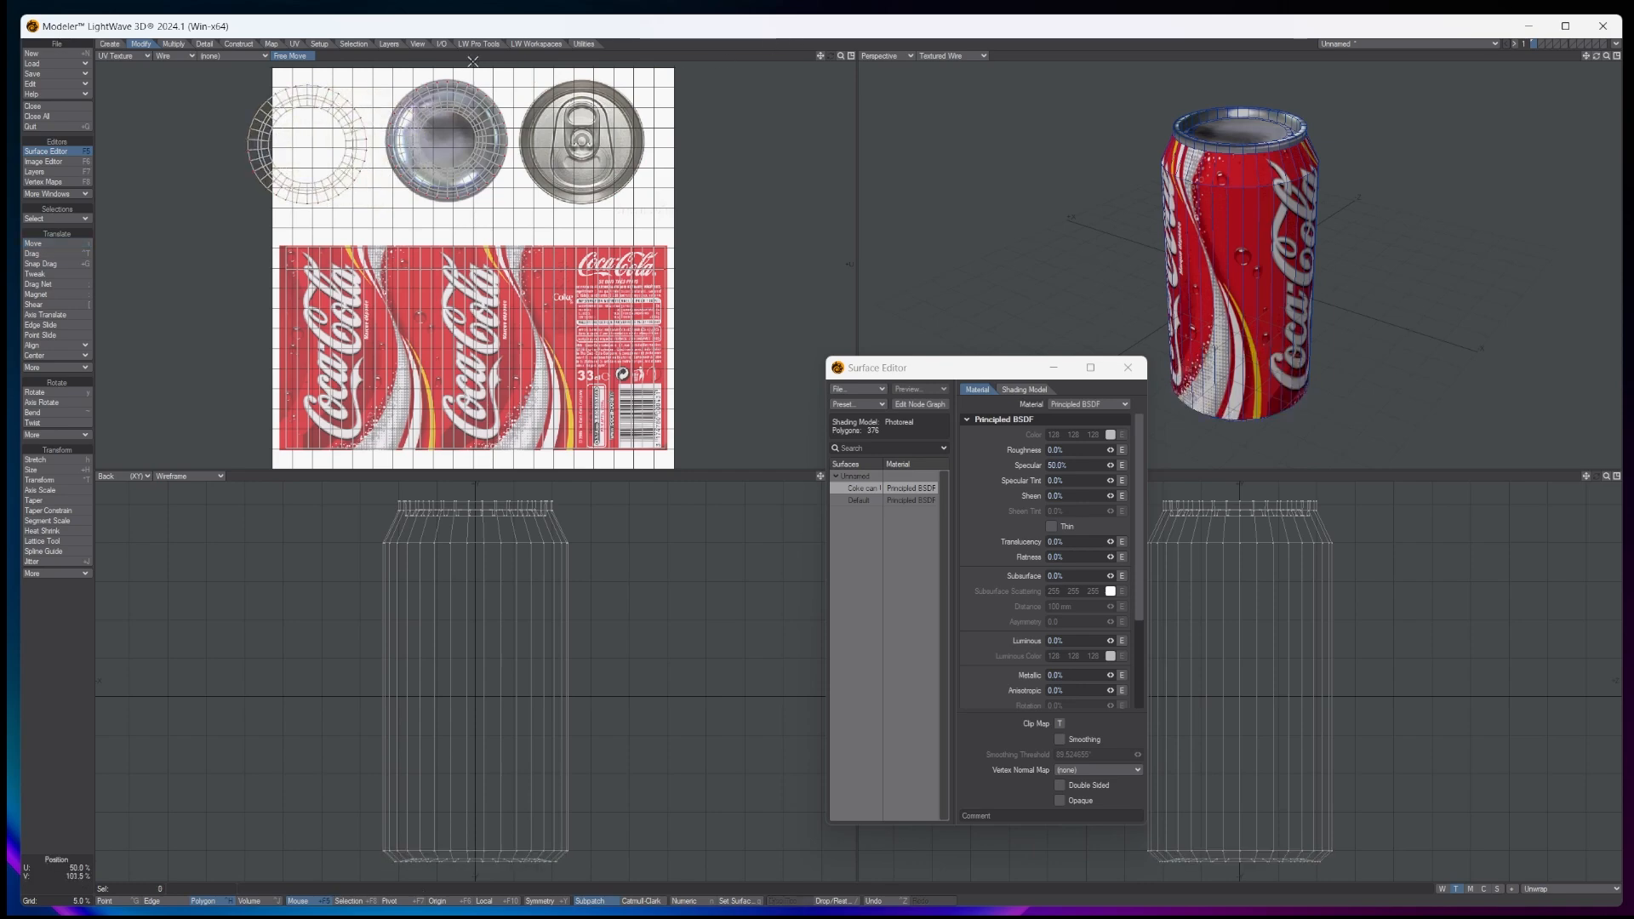
# Select the can-top UV island on the can-bottom picture and move it onto the can-lid picture with the pull tab
pyautogui.moveTo(473, 62)
pyautogui.mouseDown(button='right')
pyautogui.moveTo(408, 81)
pyautogui.moveTo(376, 123)
pyautogui.moveTo(393, 211)
pyautogui.moveTo(515, 183)
pyautogui.moveTo(464, 66)
pyautogui.mouseUp(button='right')
pyautogui.press('t')
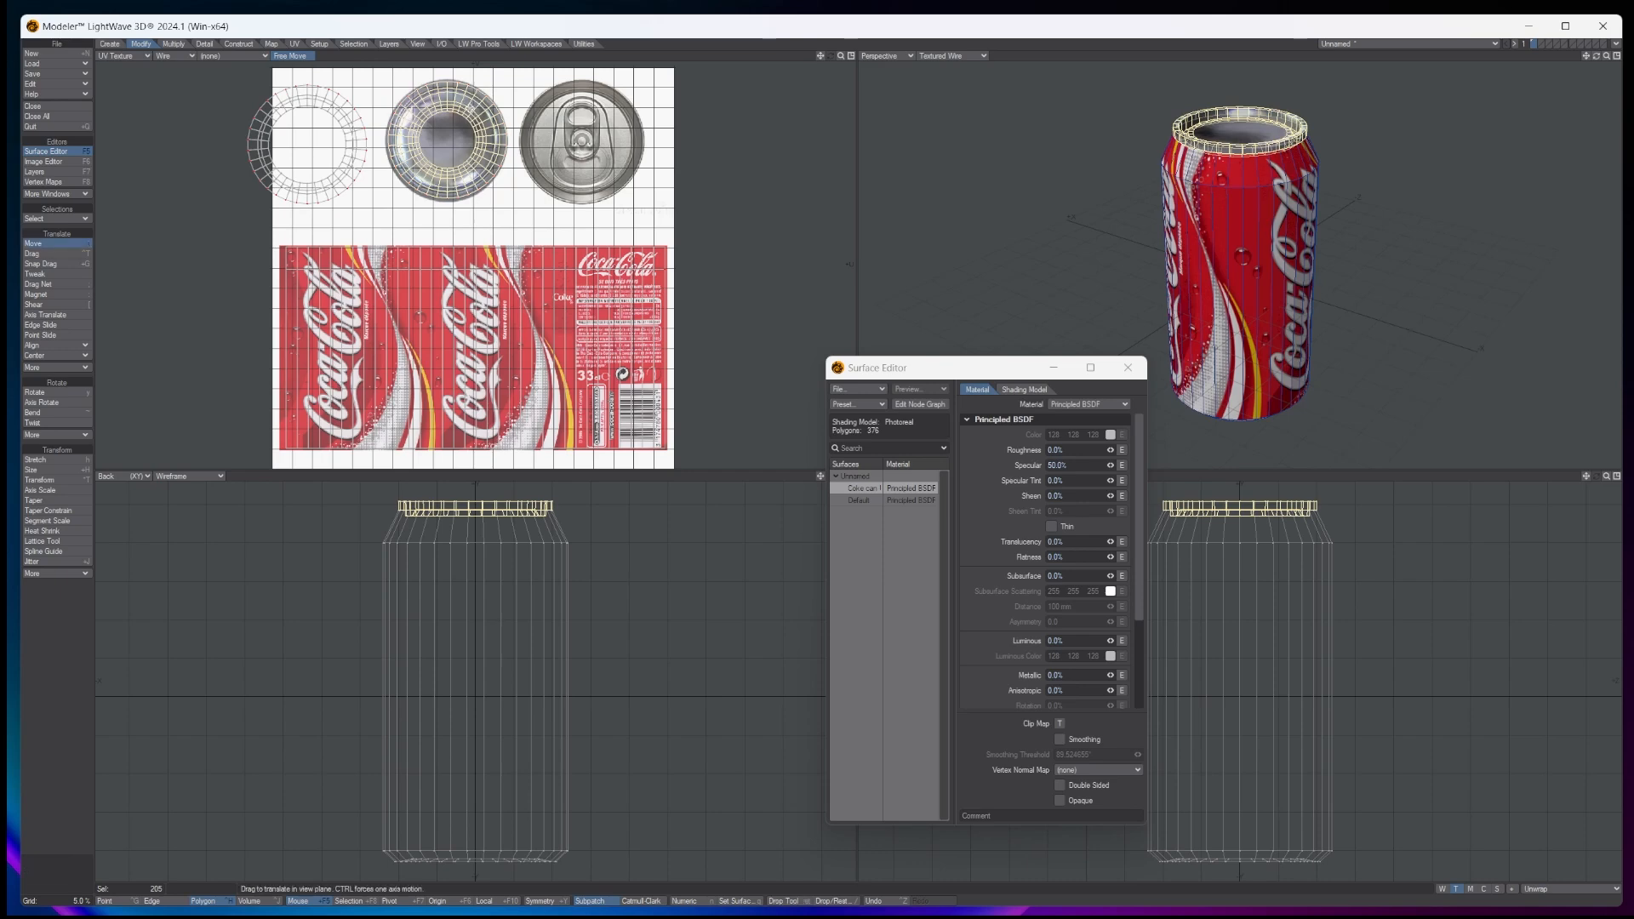
pyautogui.moveTo(468, 109); pyautogui.dragTo(624, 110)
pyautogui.press('space')
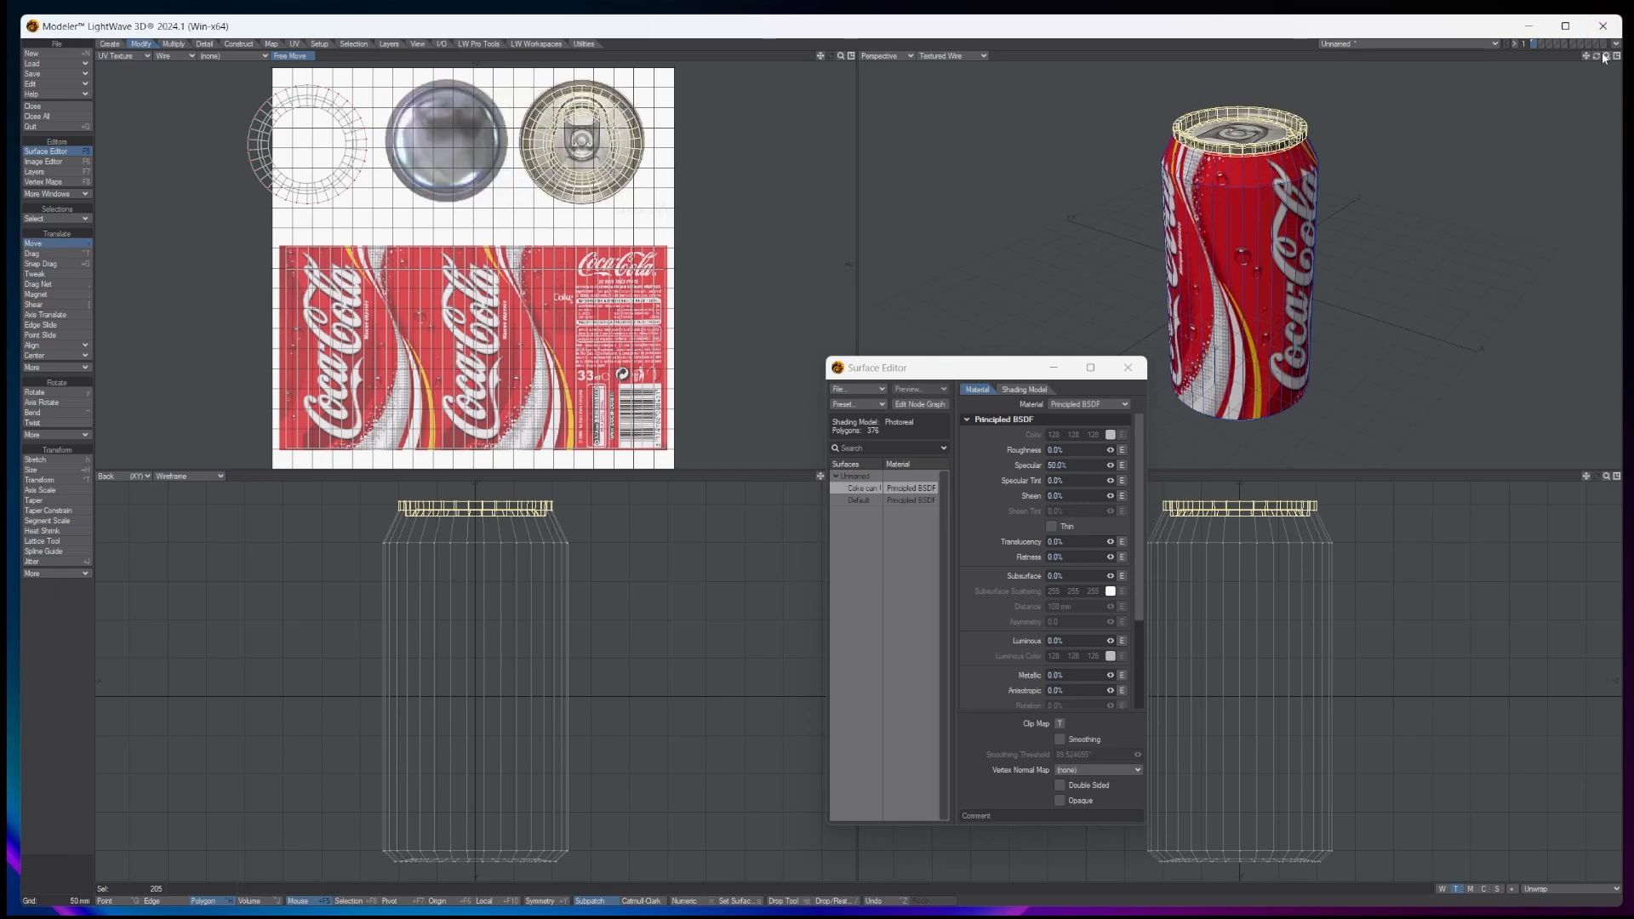
pyautogui.moveTo(1596, 56); pyautogui.dragTo(1493, 93)
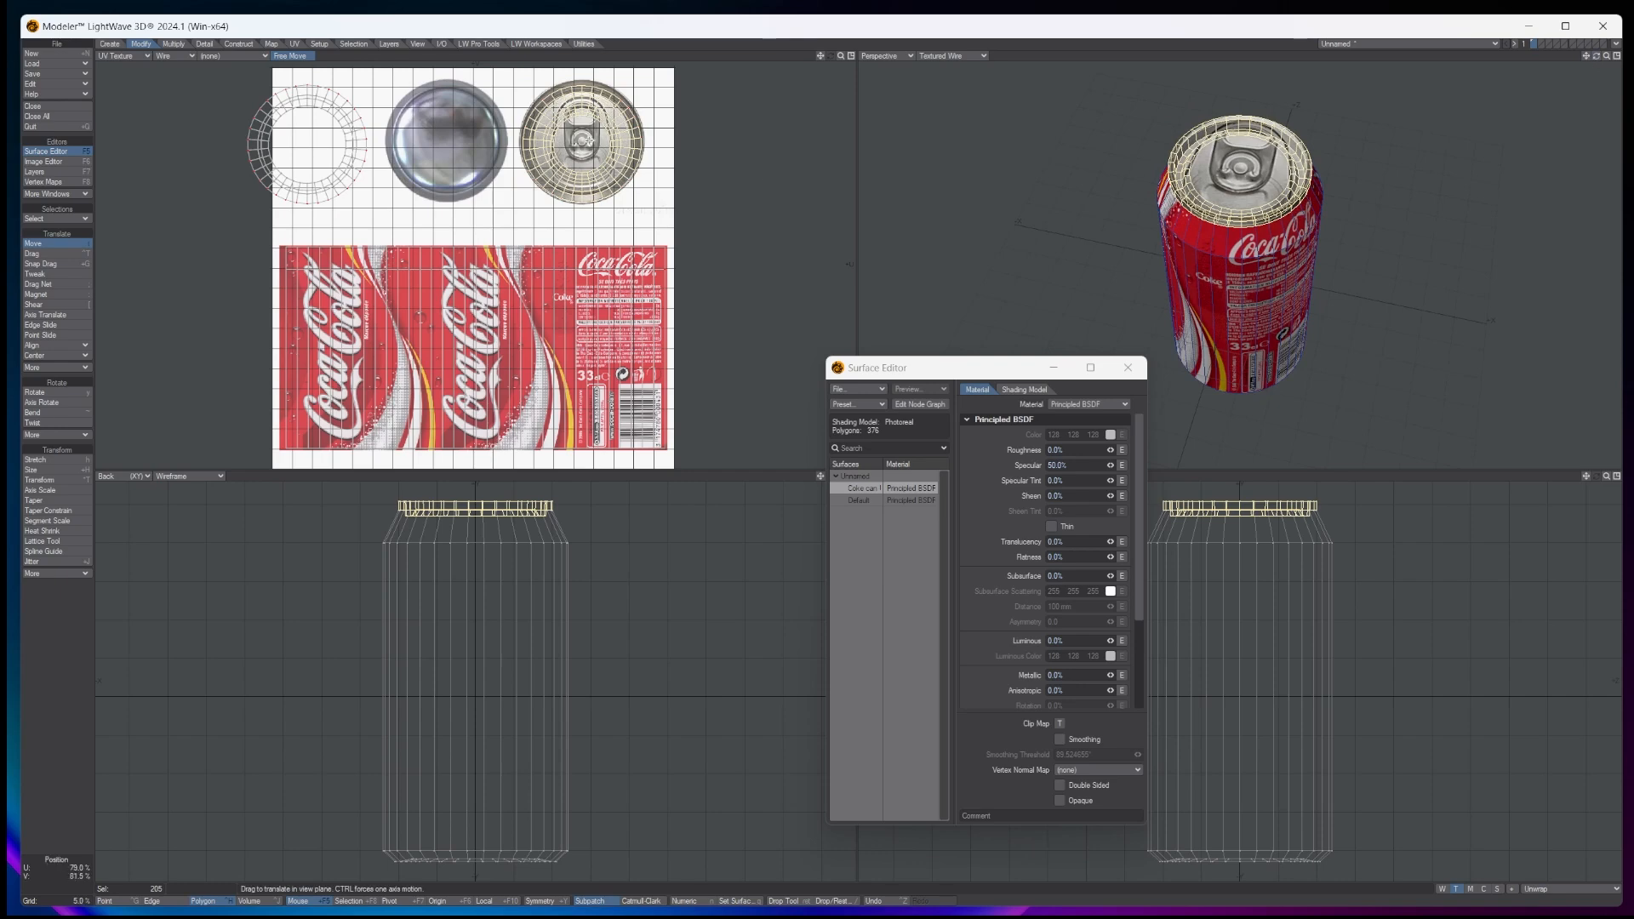
pyautogui.moveTo(820, 56); pyautogui.dragTo(855, 60)
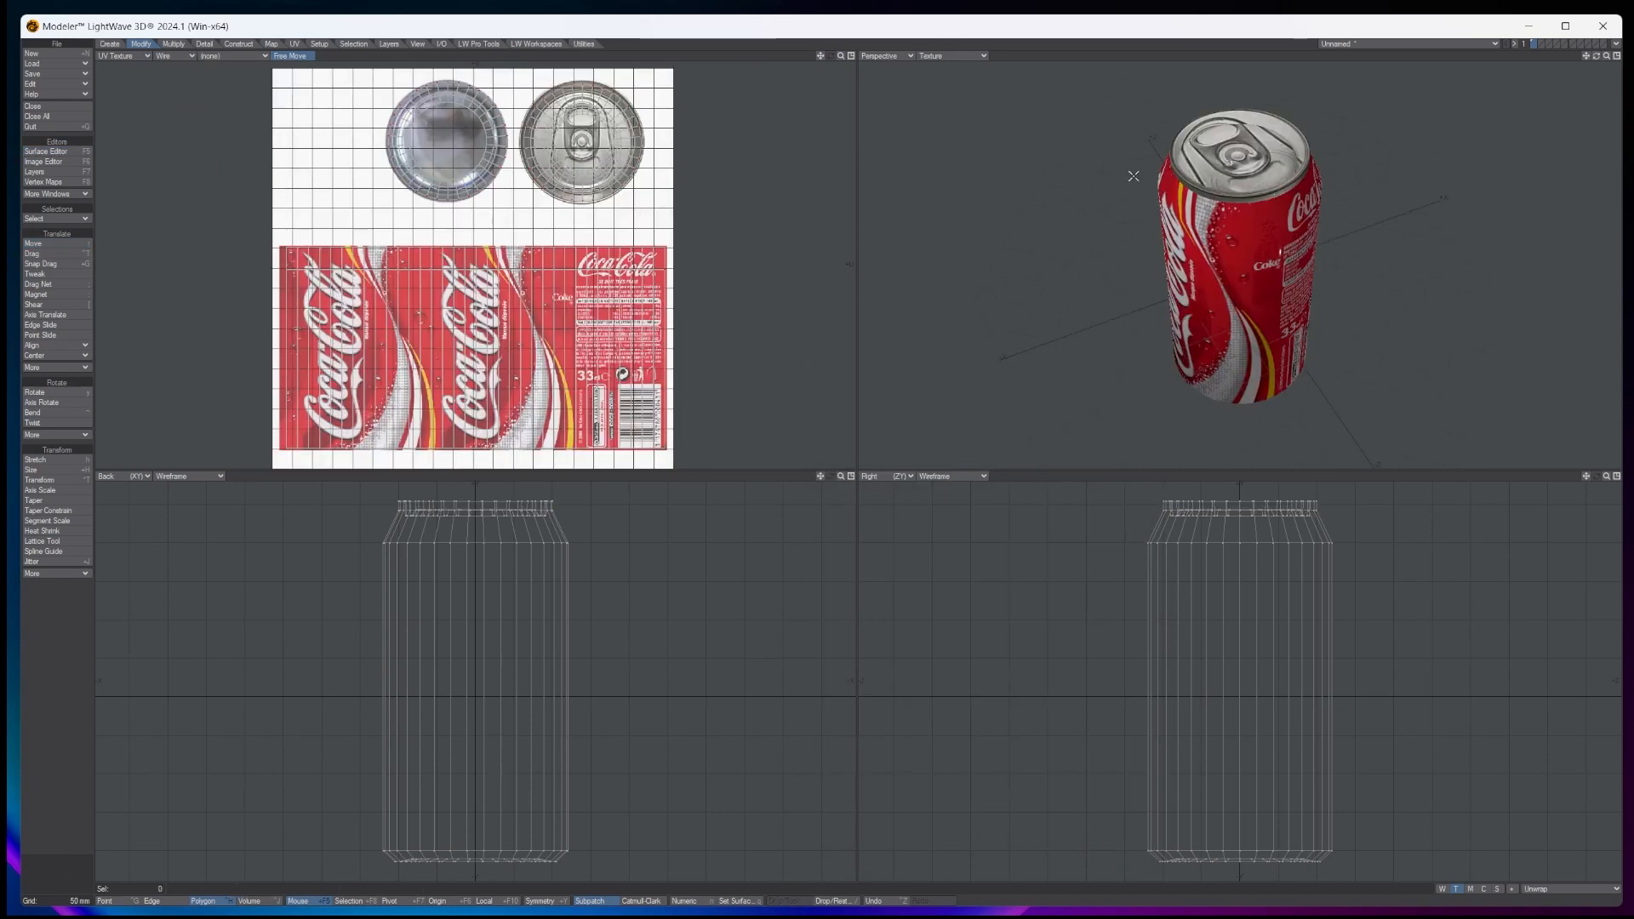
# Switch the perspective viewport to Textured Wire shading and enlarge the two circular islands in the UV view
pyautogui.click(976, 56)
pyautogui.click(962, 101)
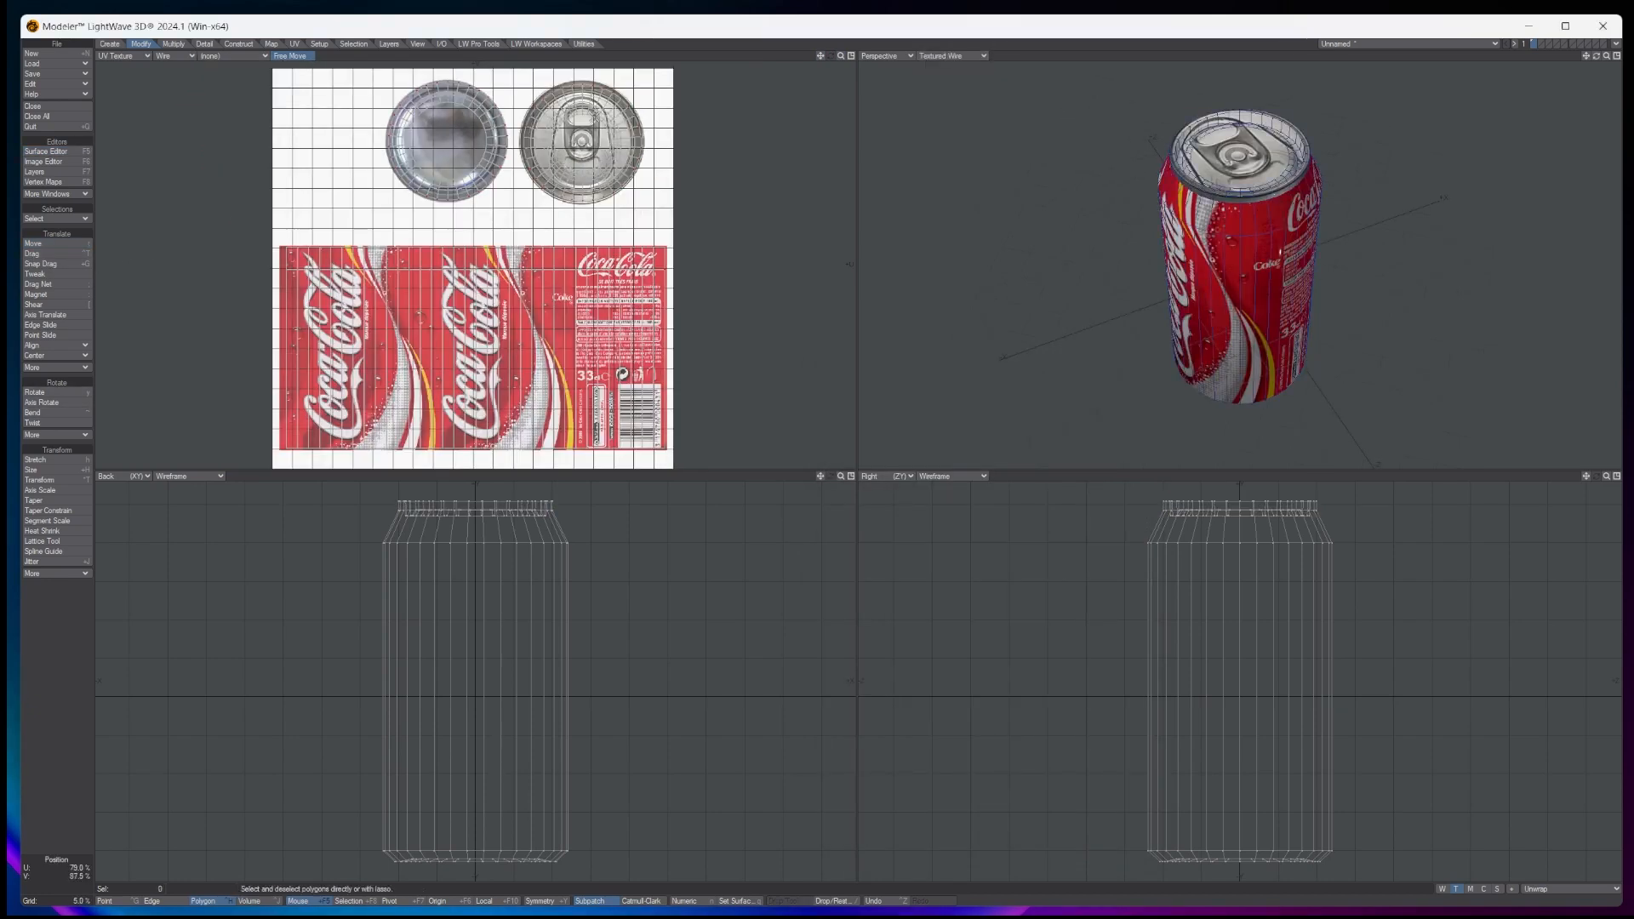
pyautogui.moveTo(821, 55); pyautogui.dragTo(785, 133)
pyautogui.moveTo(845, 61); pyautogui.dragTo(780, 122)
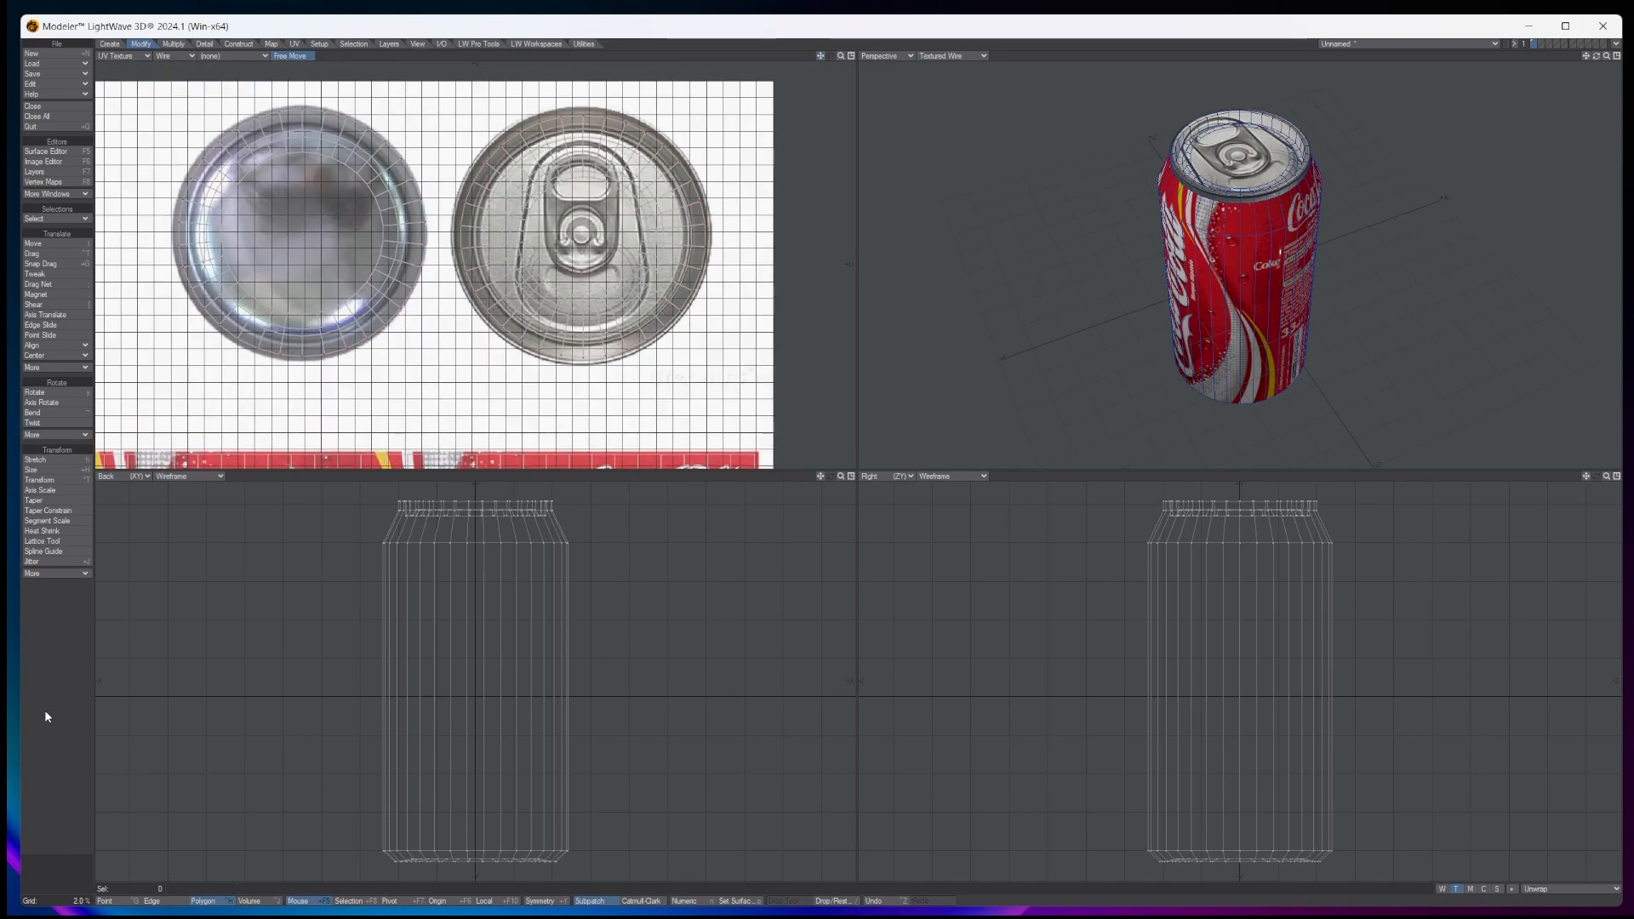
# Select the inner ring points of the can-lid UV island, scale them to about 147% around the island's centre, and deselect them
pyautogui.click(113, 901)
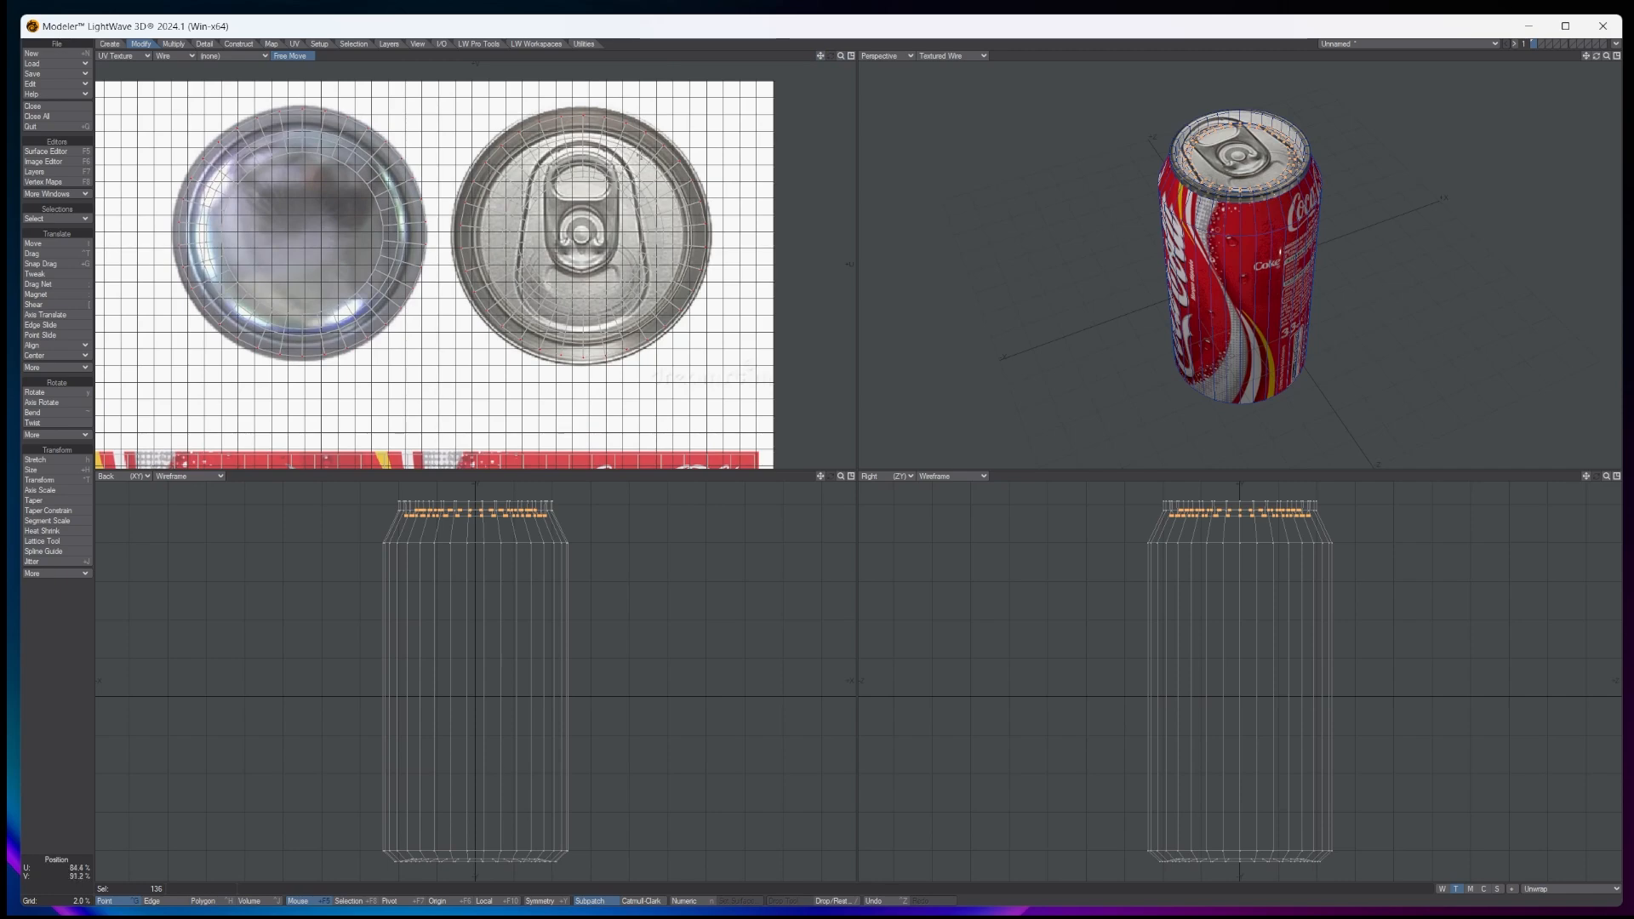
pyautogui.press('/')
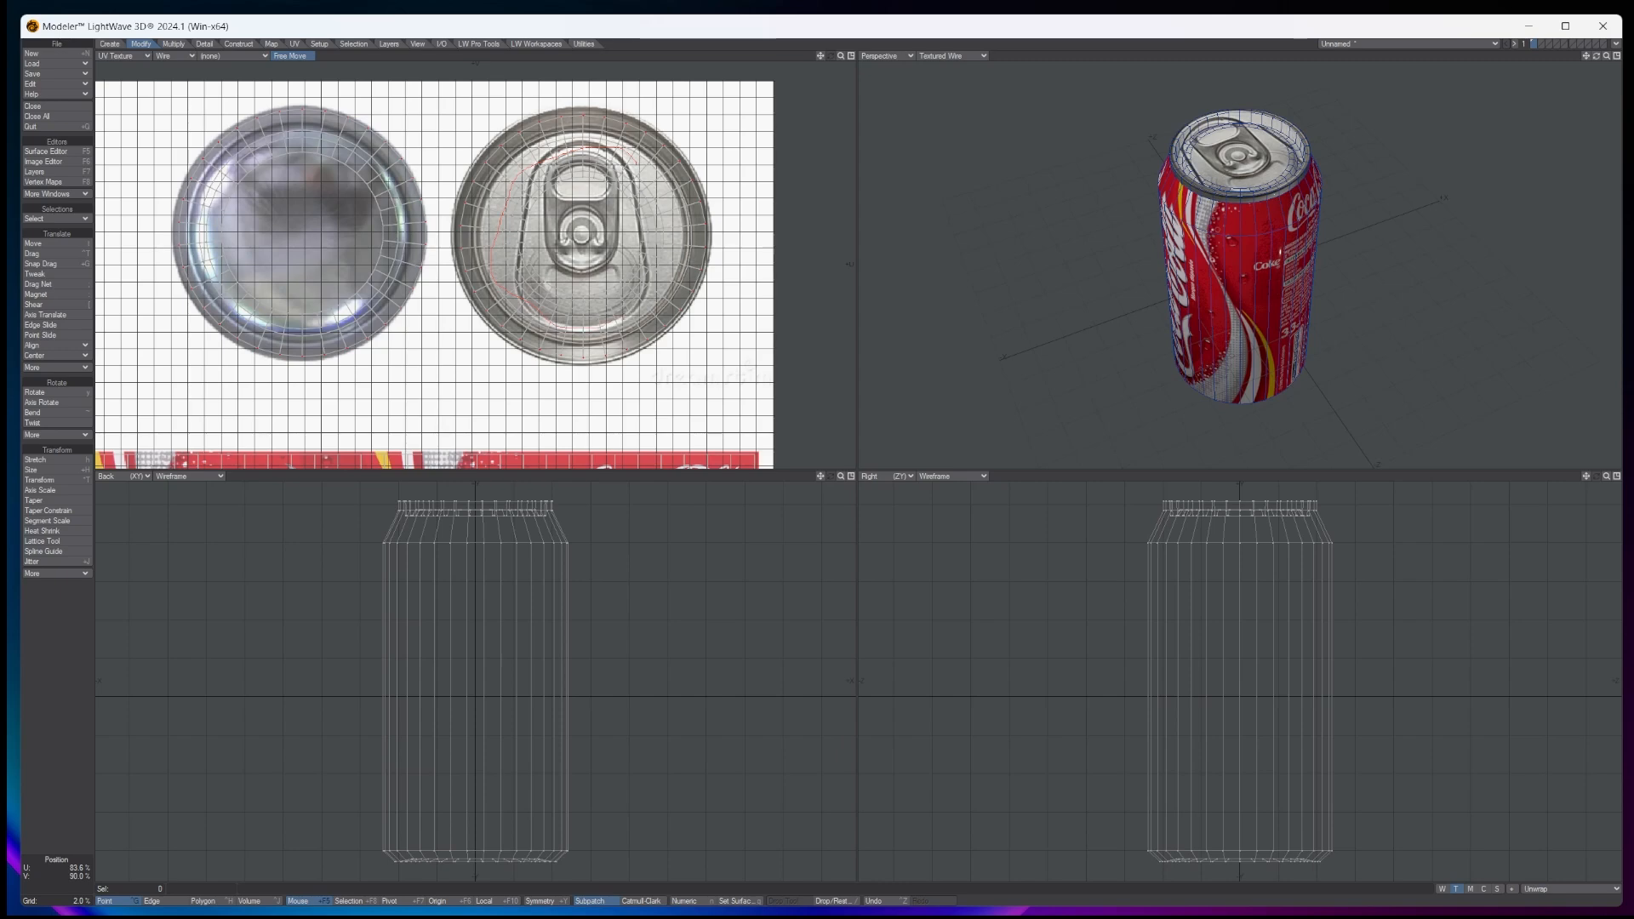
pyautogui.moveTo(676, 219); pyautogui.dragTo(629, 159, button='right')
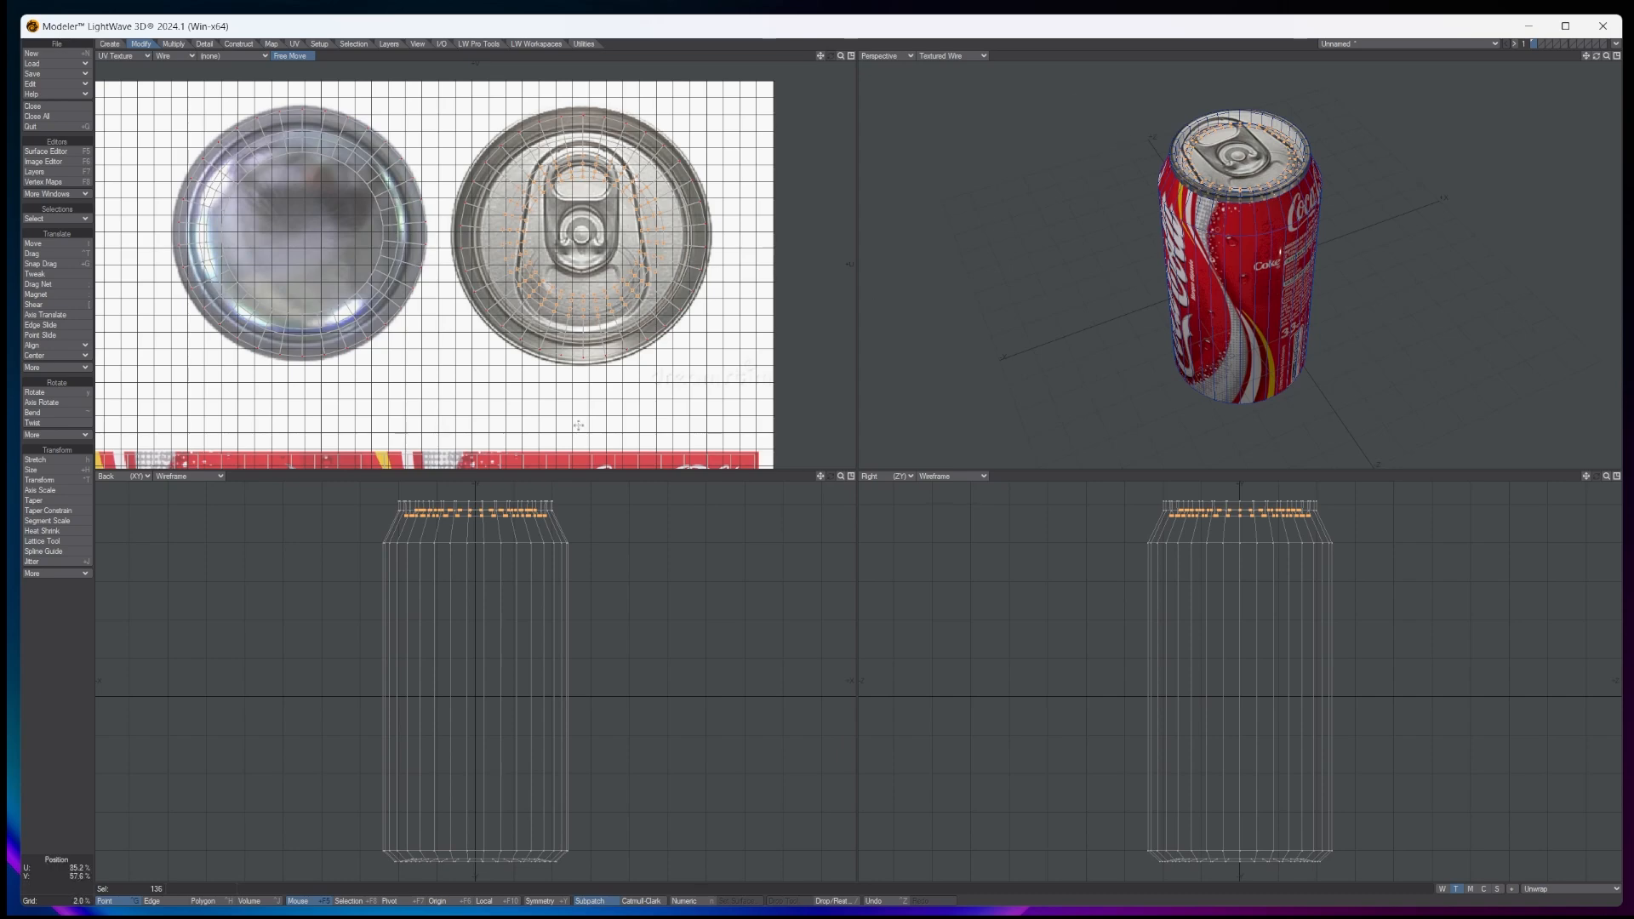
pyautogui.click(54, 470)
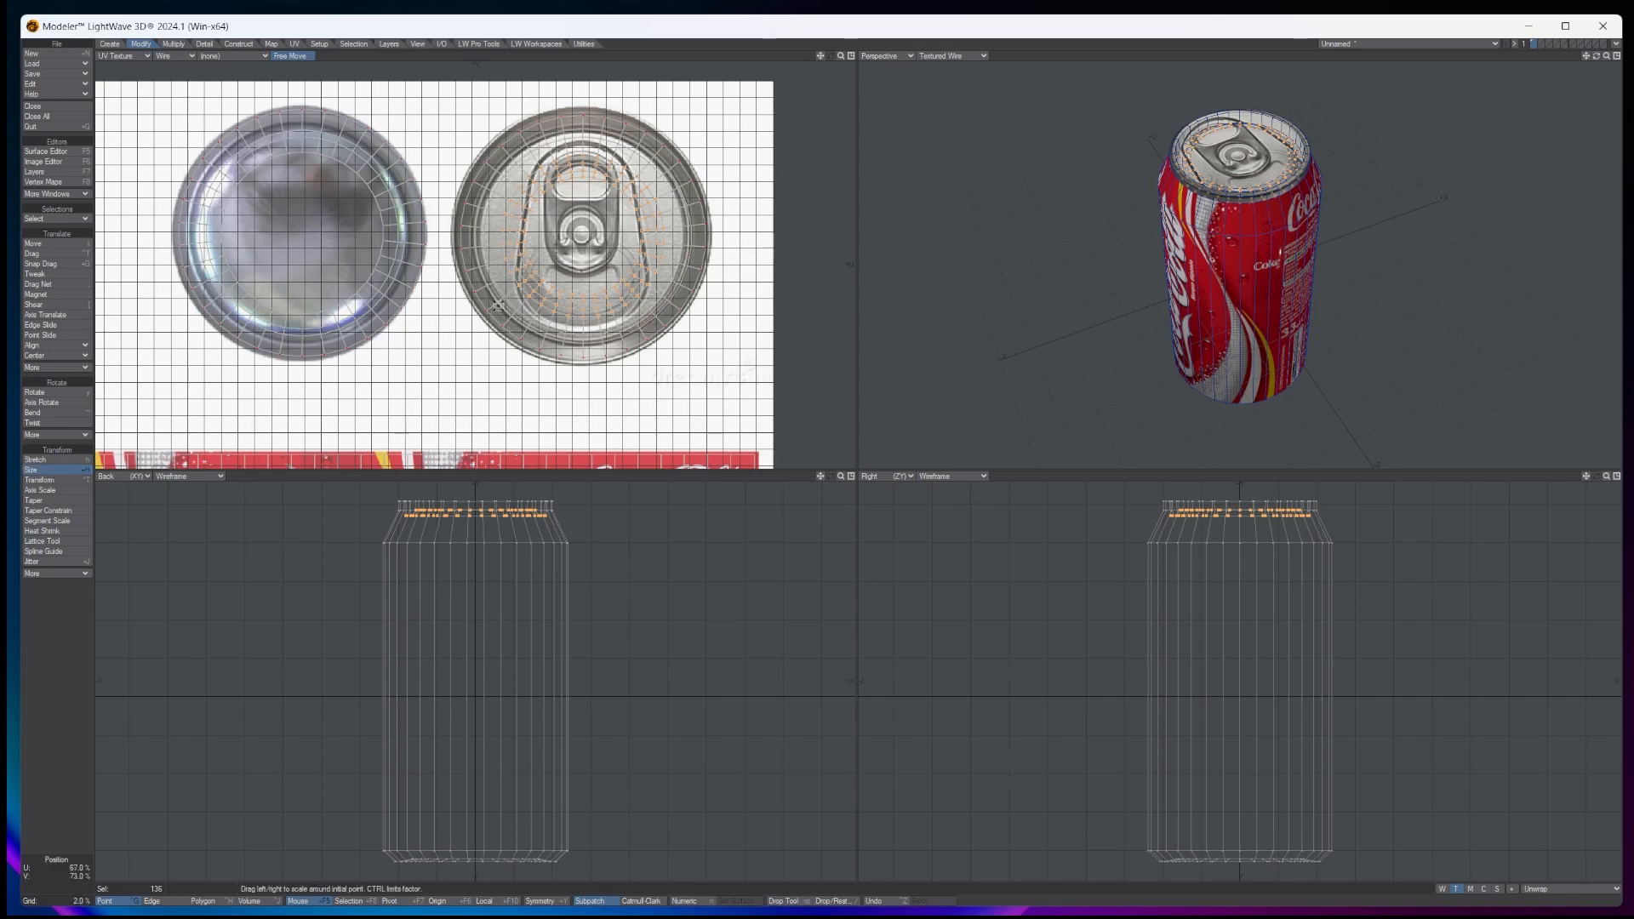
pyautogui.moveTo(579, 233); pyautogui.dragTo(715, 178)
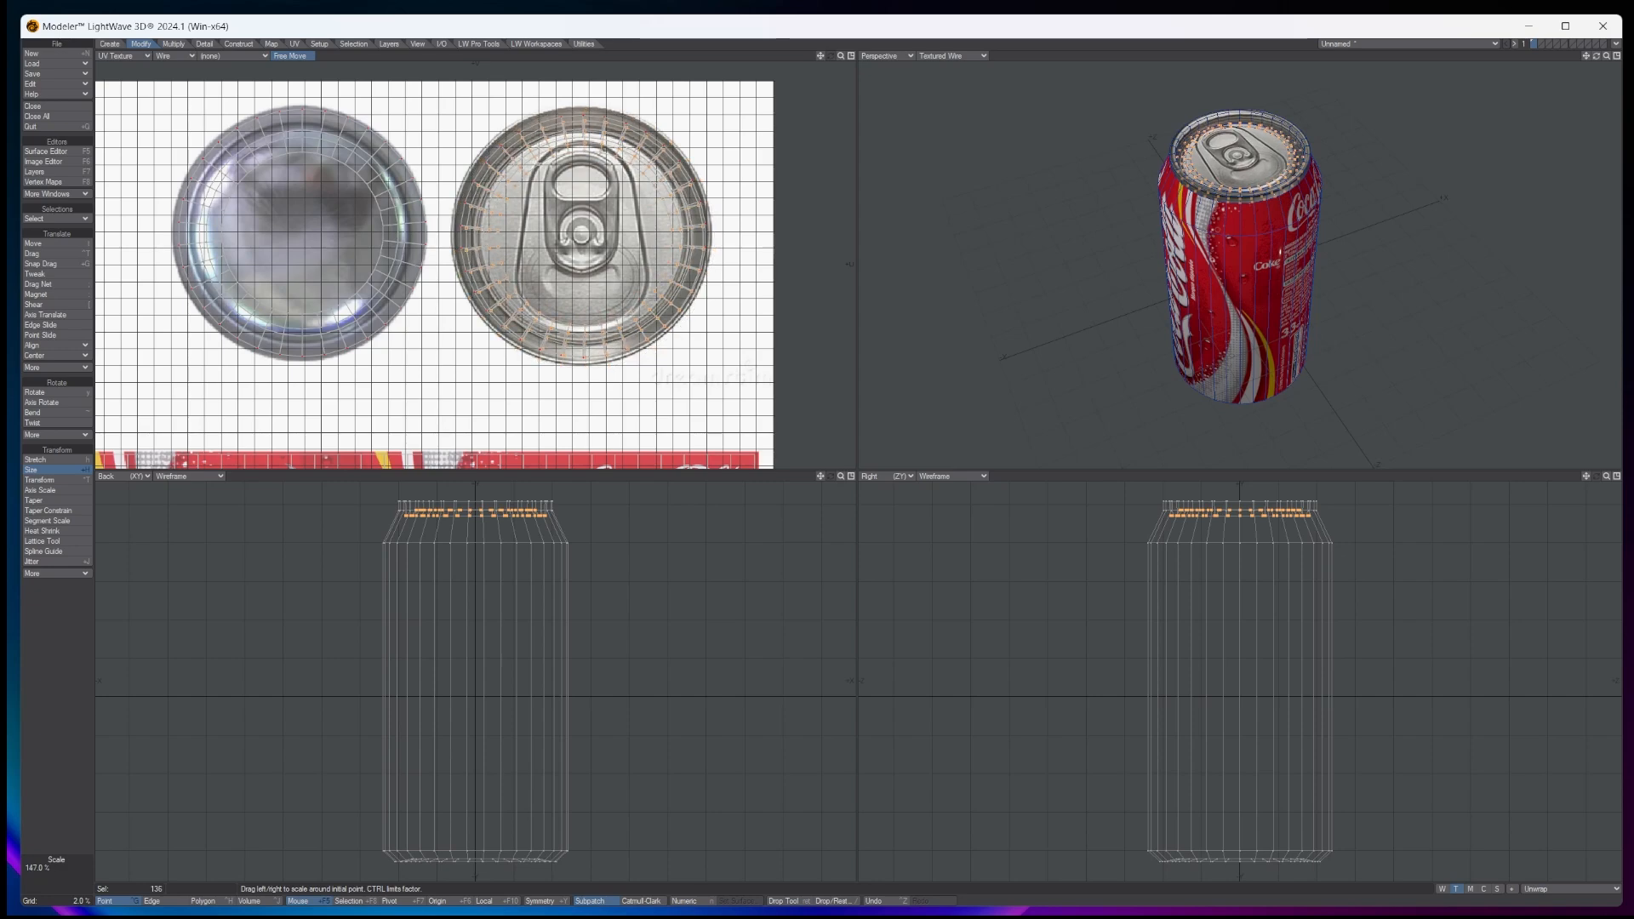
pyautogui.moveTo(1595, 56)
pyautogui.mouseDown()
pyautogui.moveTo(1616, 58)
pyautogui.moveTo(1595, 57)
pyautogui.mouseUp()
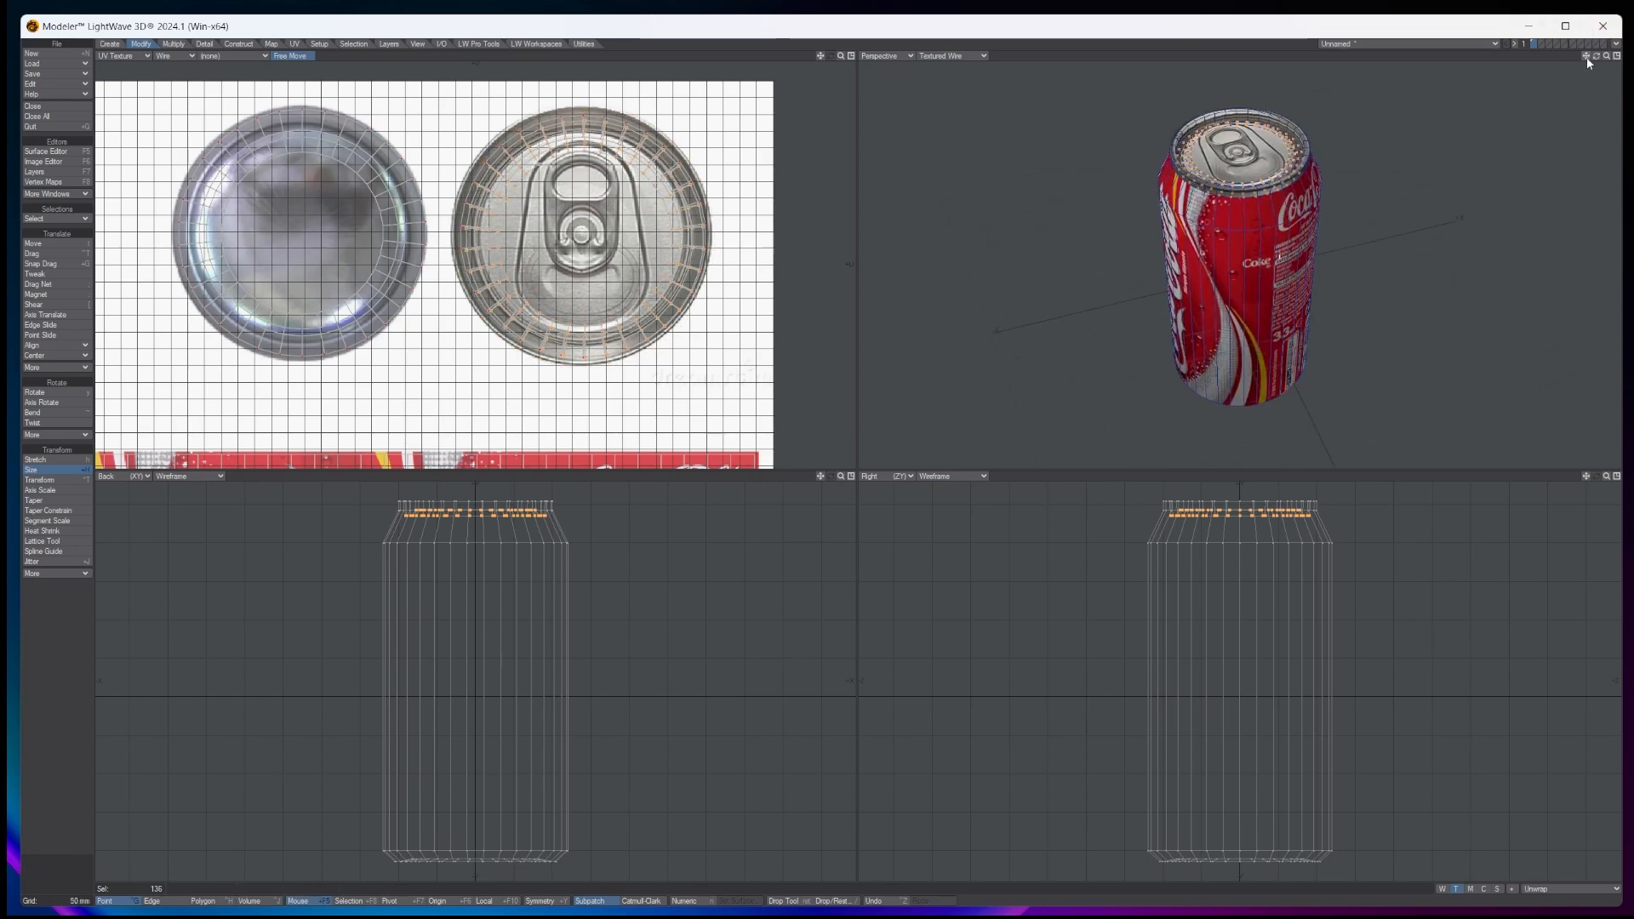
pyautogui.press('space')
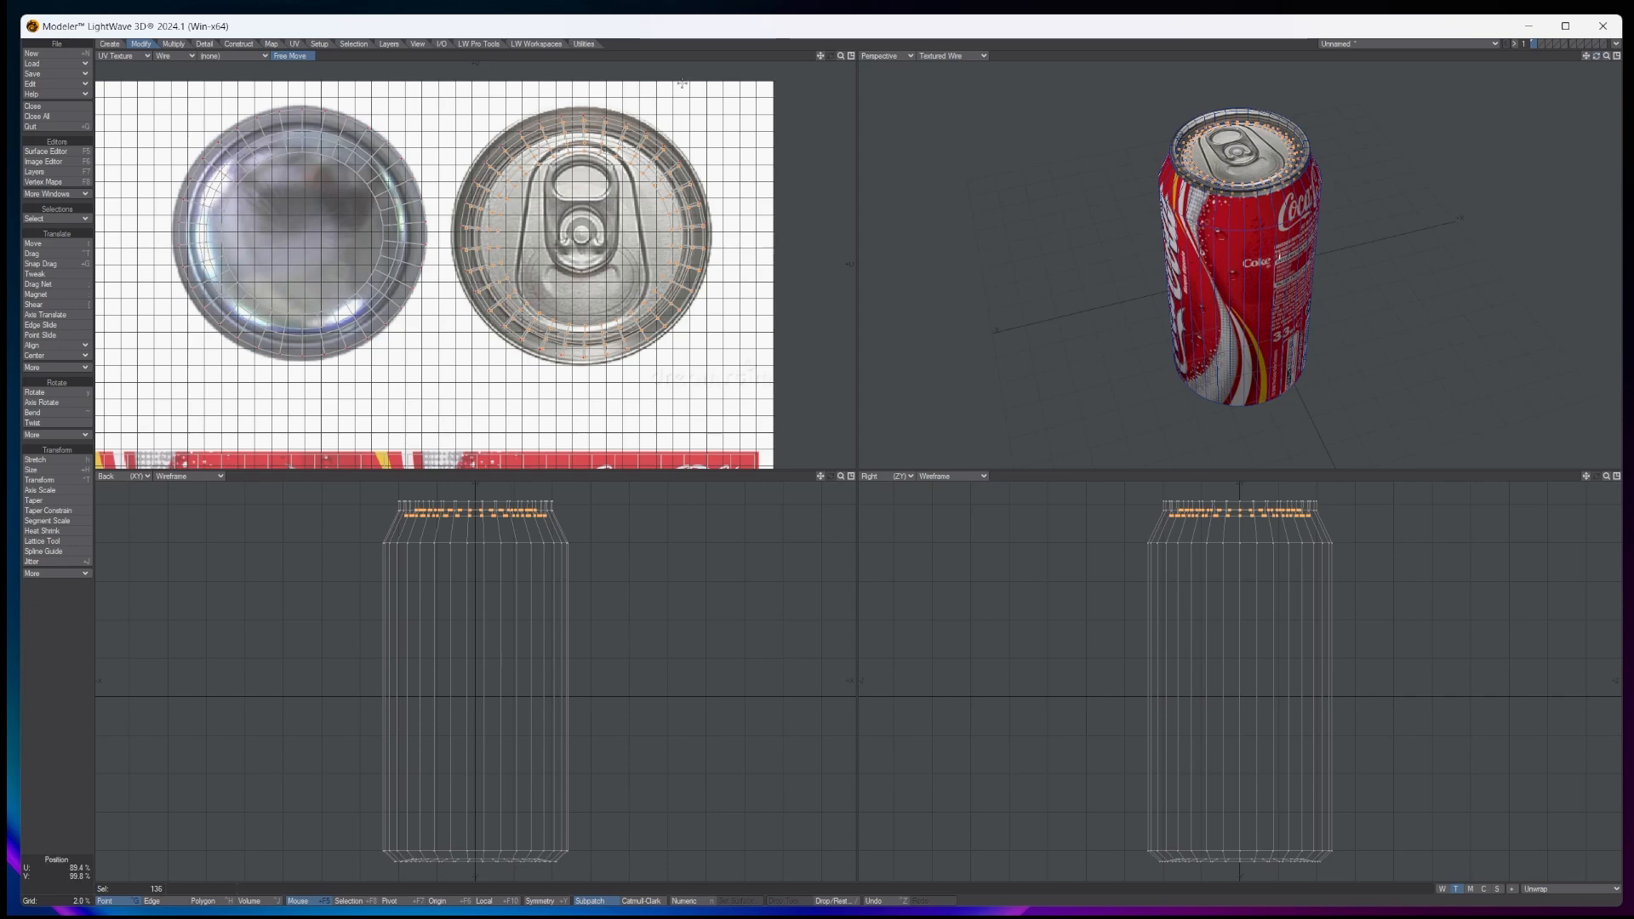
pyautogui.press('/')
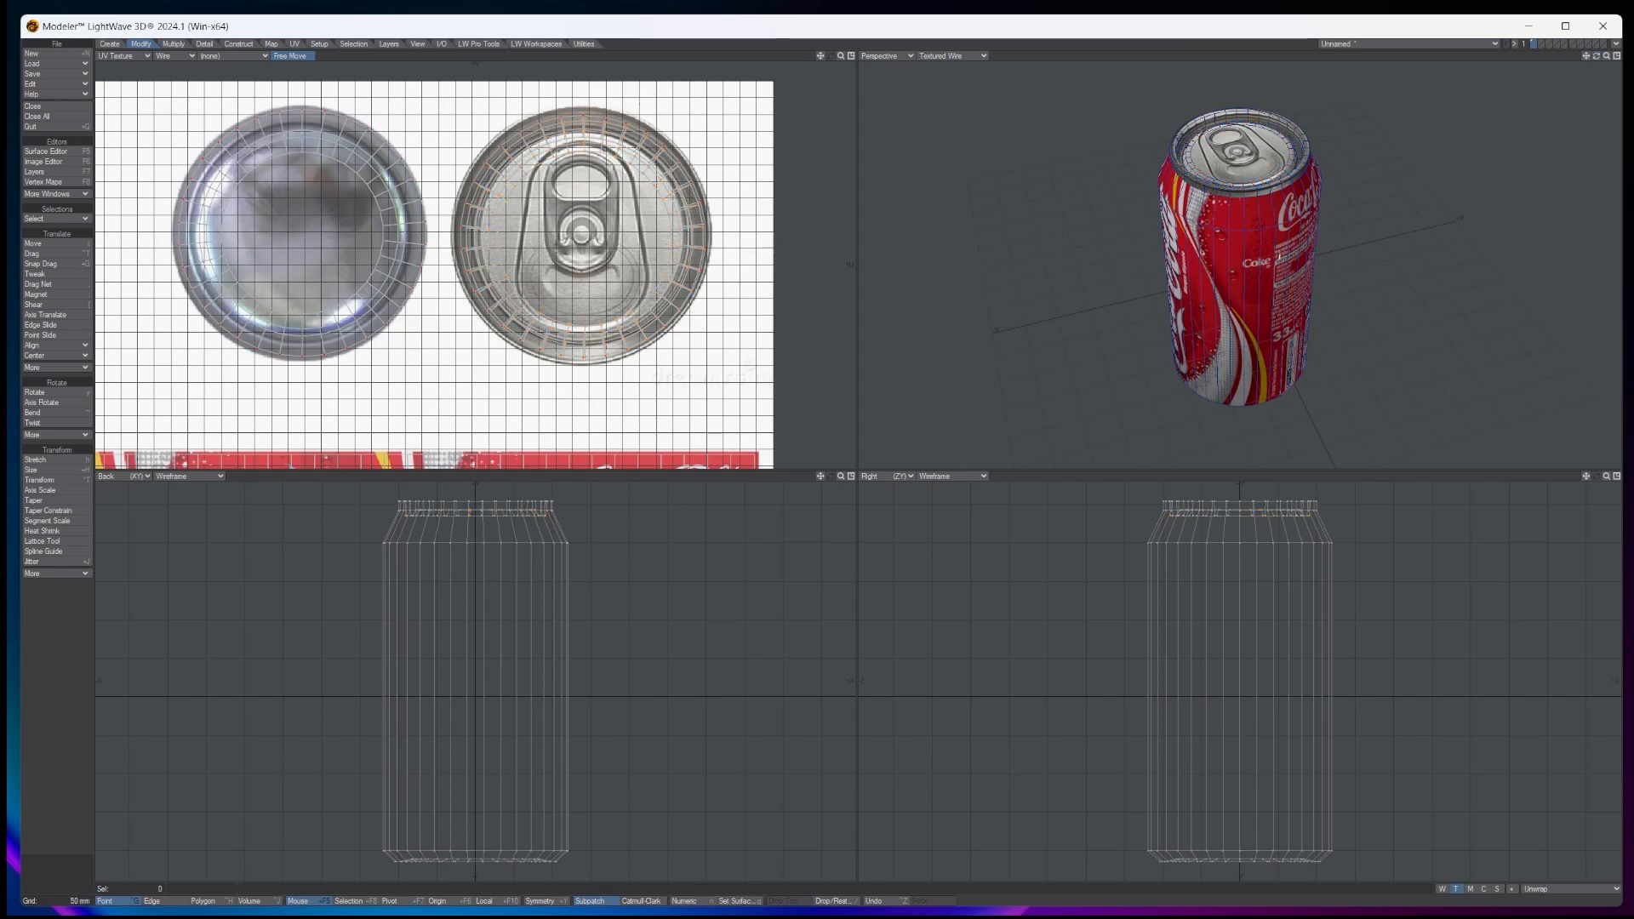
# Switch the perspective viewport to Texture shading, and fit the can and the whole UV layout in their viewports
pyautogui.click(952, 55)
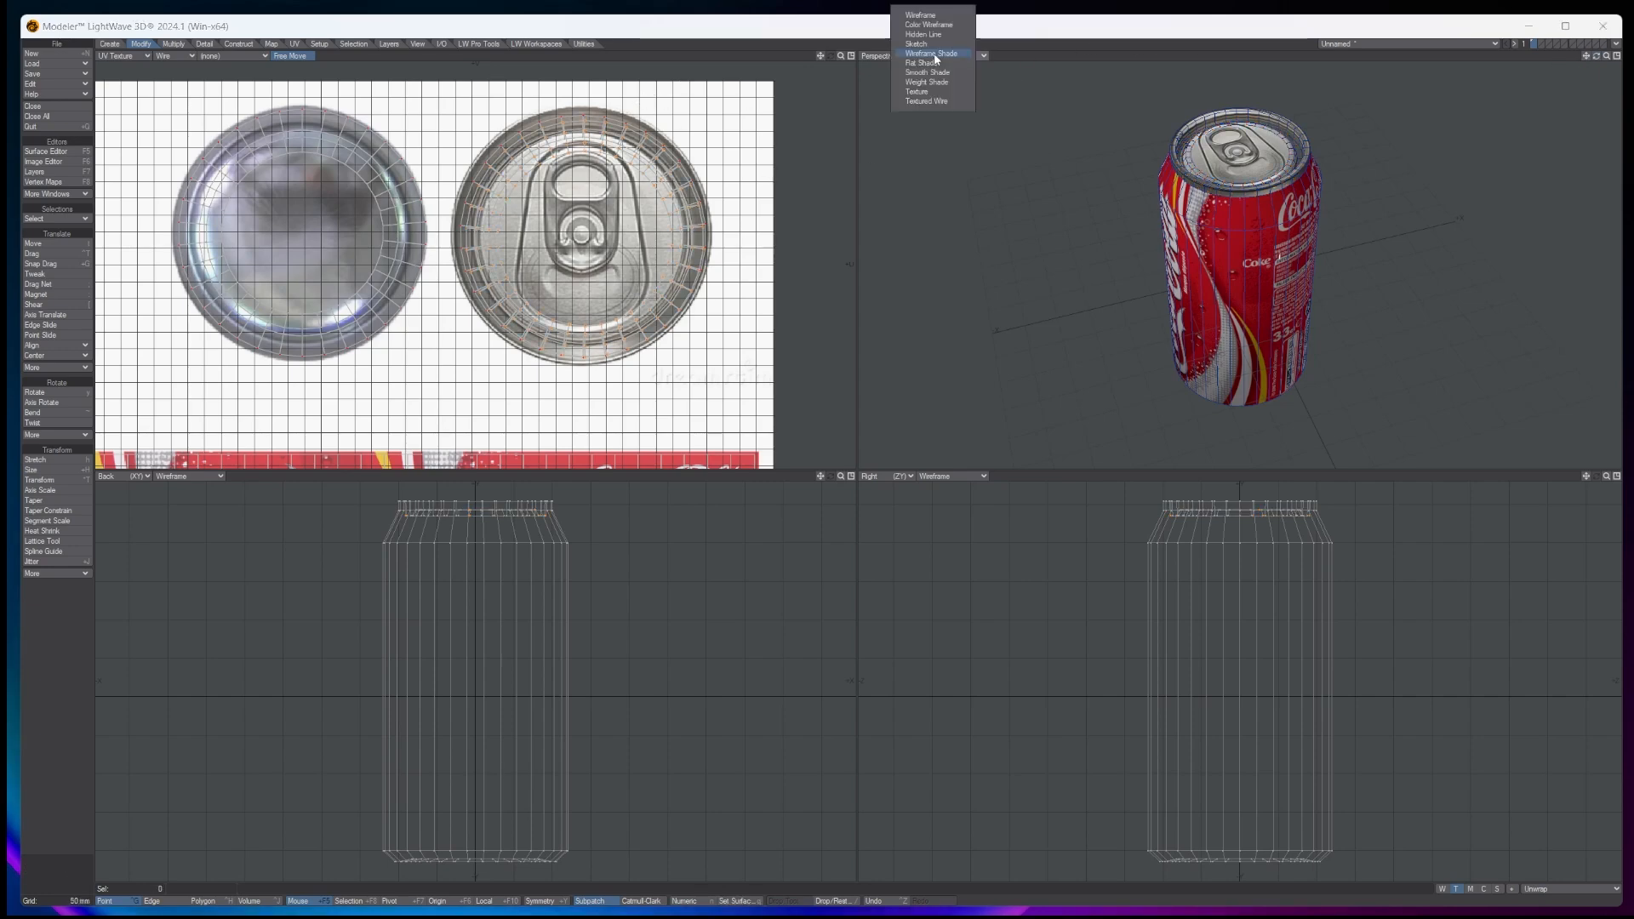
pyautogui.click(936, 100)
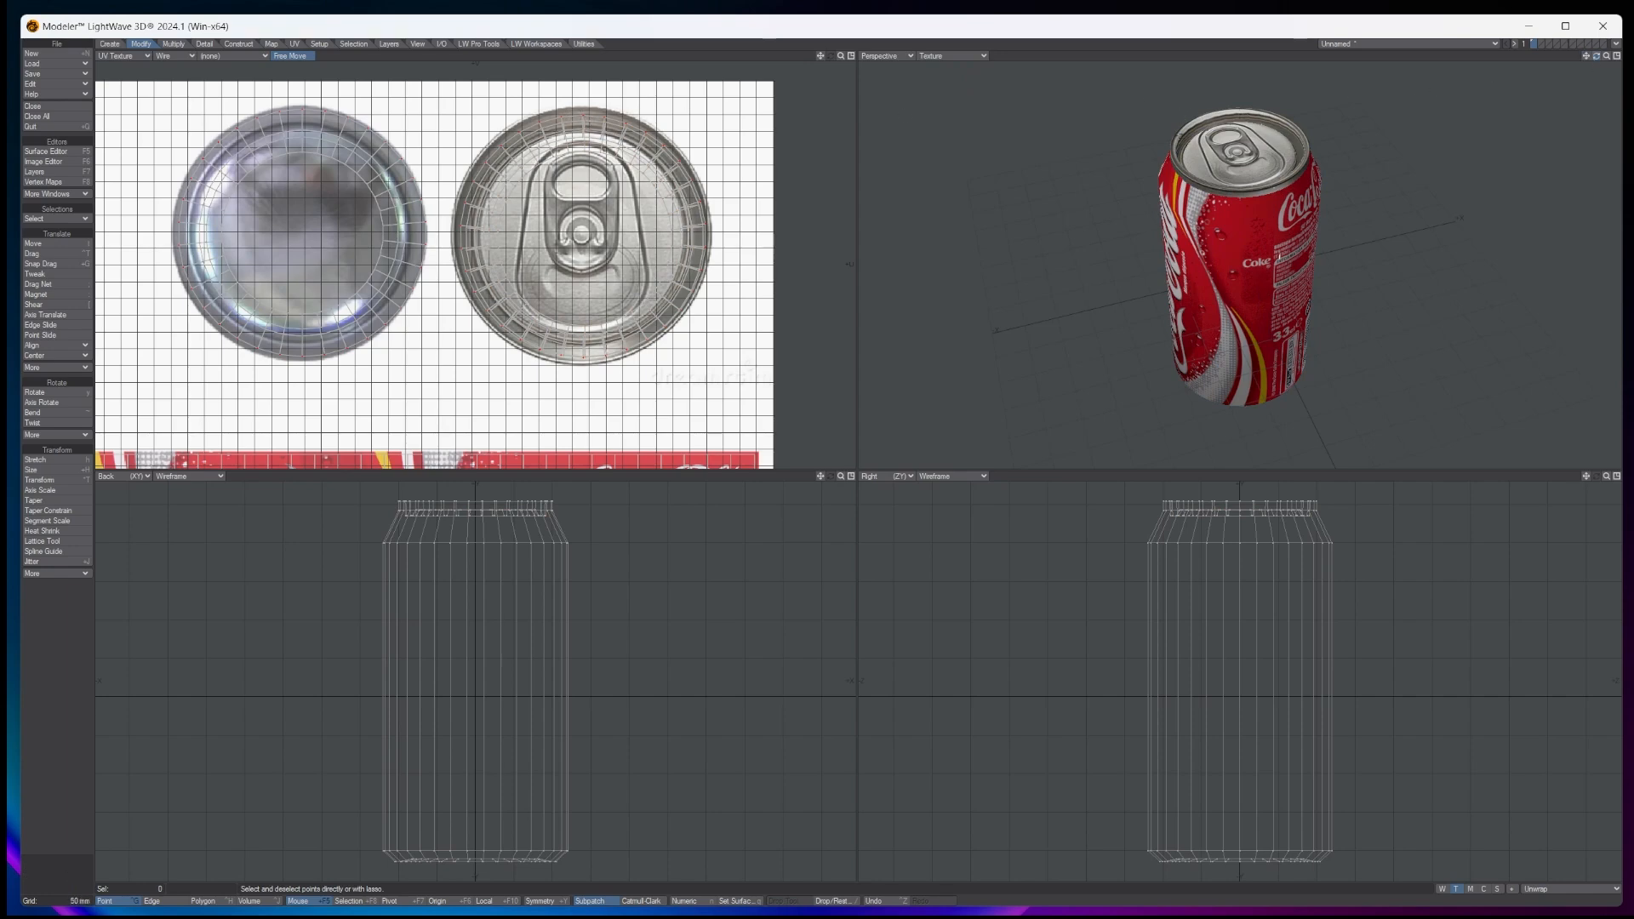
pyautogui.moveTo(1597, 56); pyautogui.dragTo(1349, 51)
pyautogui.press('a')
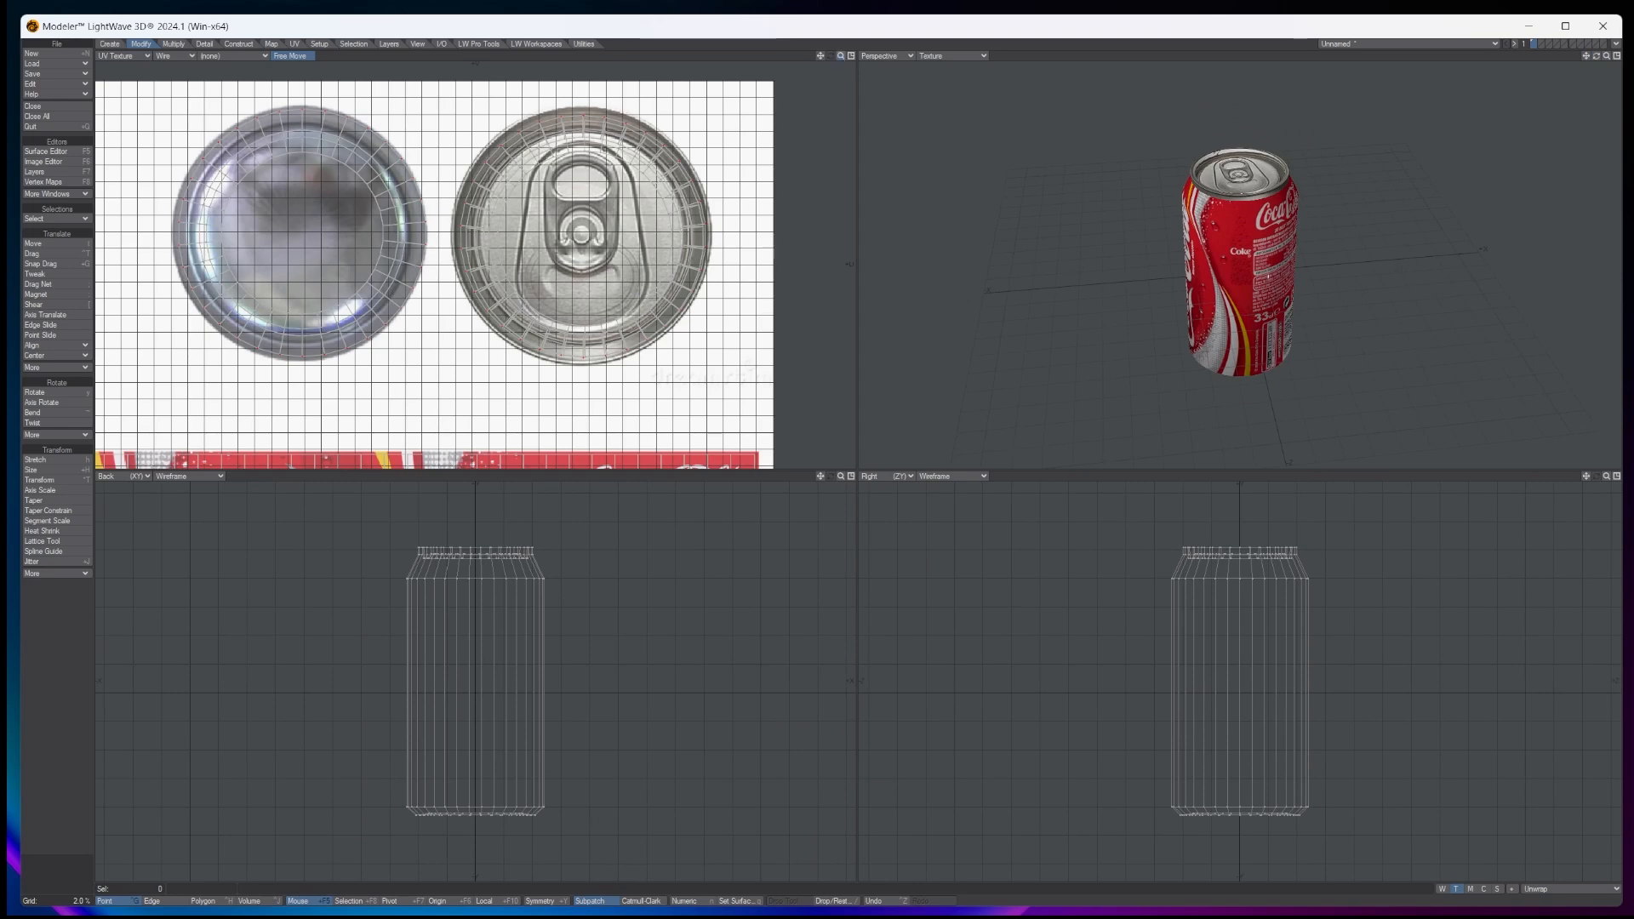
pyautogui.press(',')
pyautogui.press('a')
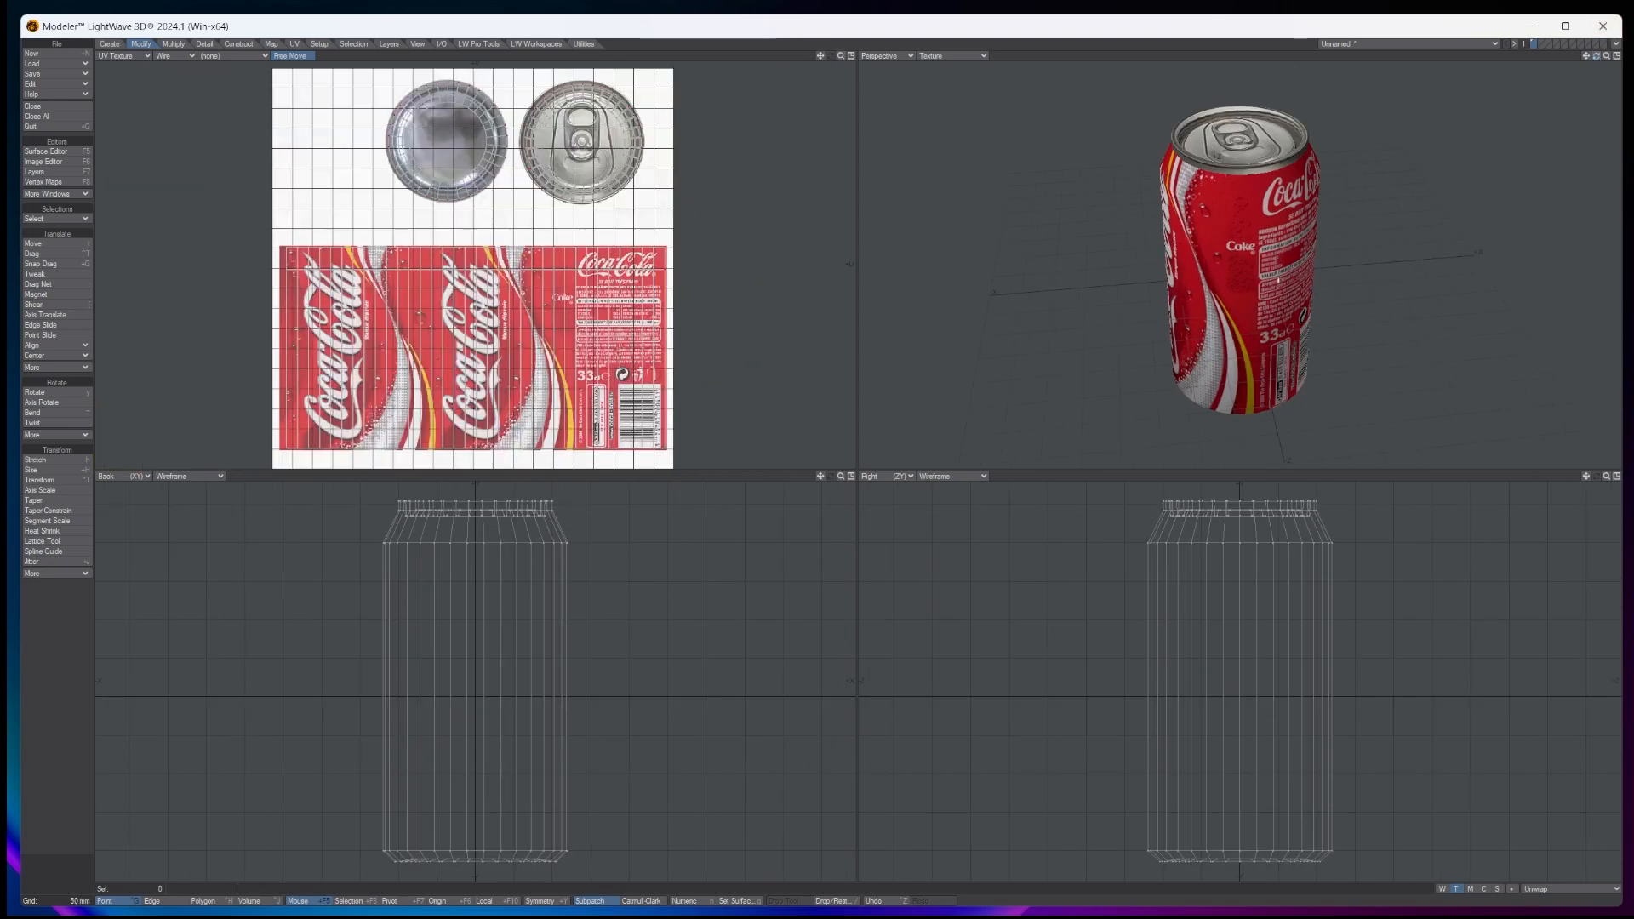
pyautogui.moveTo(1597, 55); pyautogui.dragTo(1557, 55)
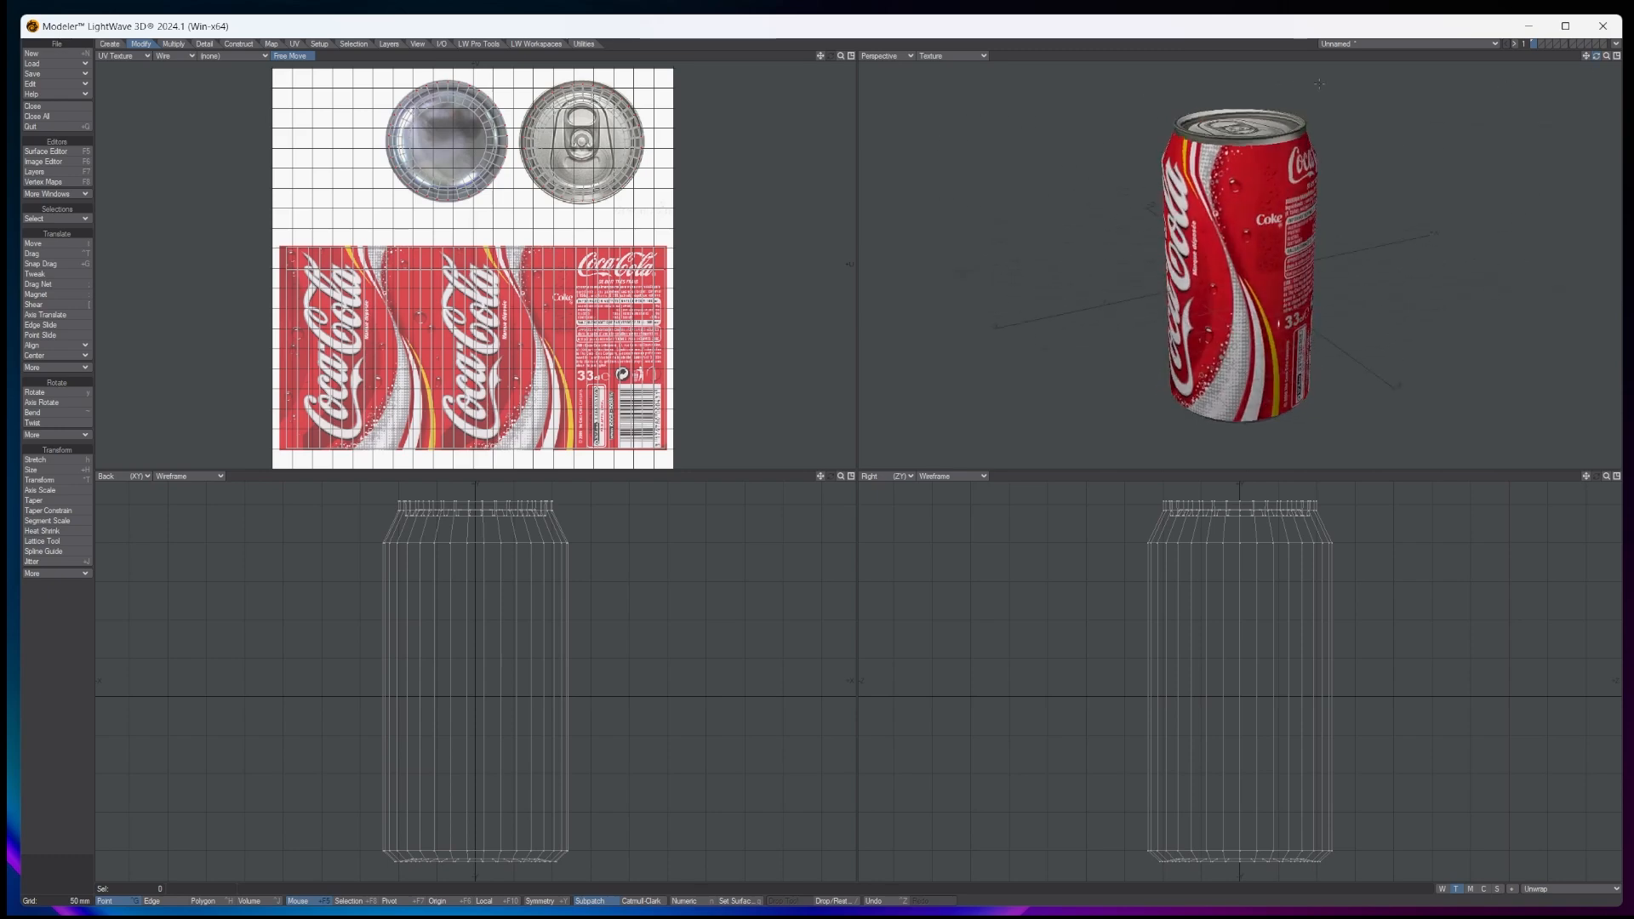